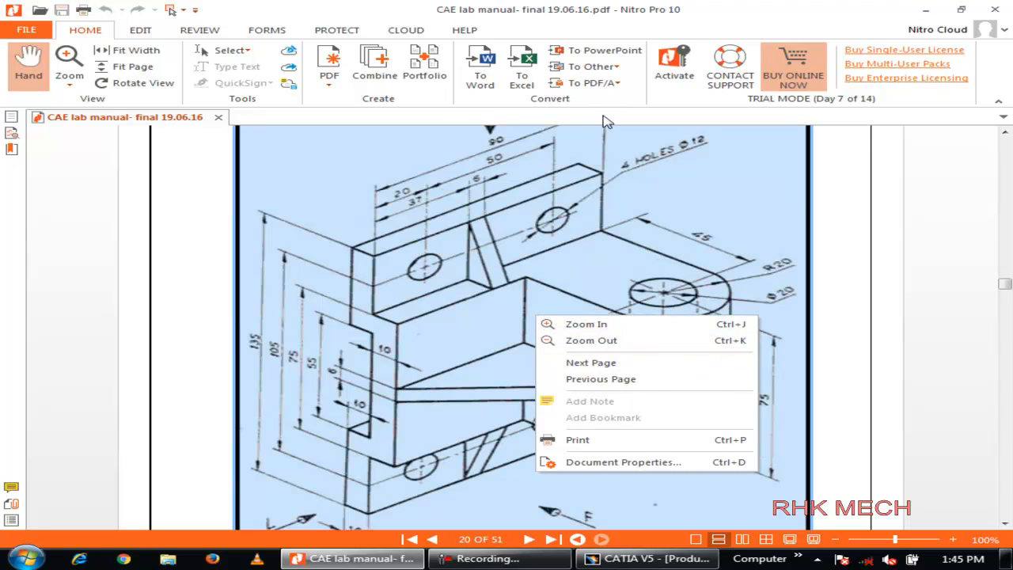
Close the CAE lab manual in Nitro Pro 10 and return to the desktop
click(795, 204)
right_click(435, 265)
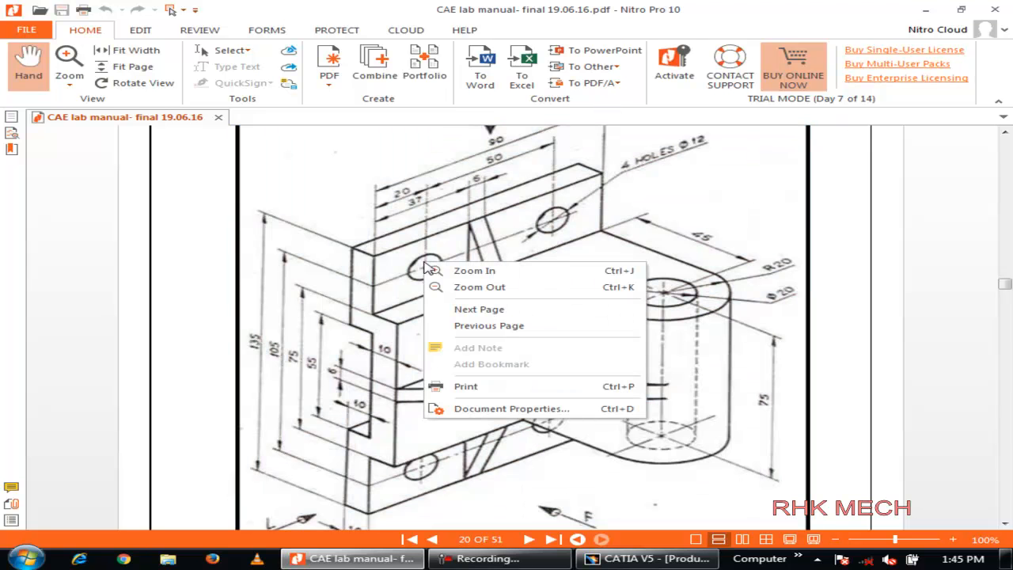
click(350, 326)
click(995, 10)
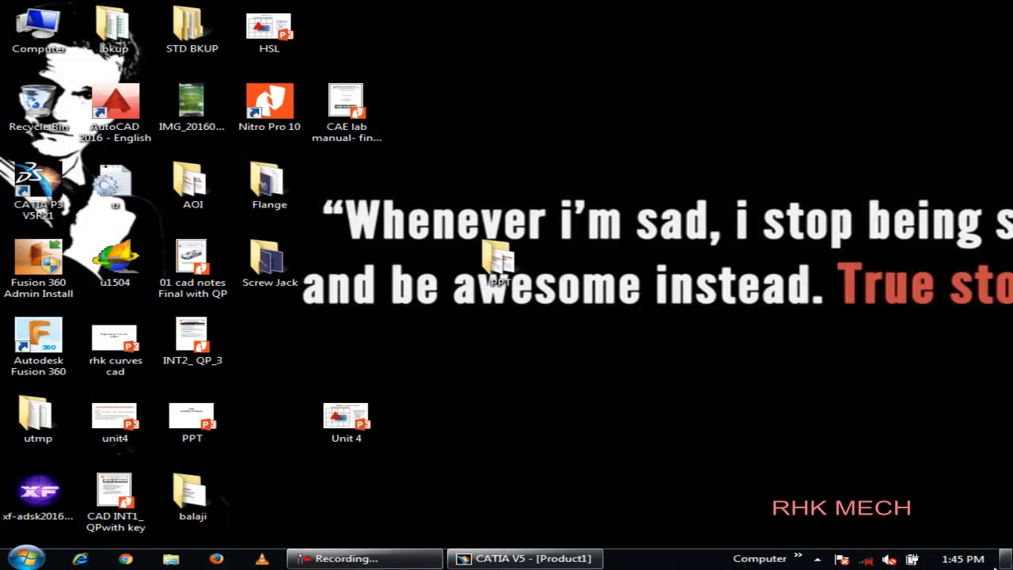
click(1007, 558)
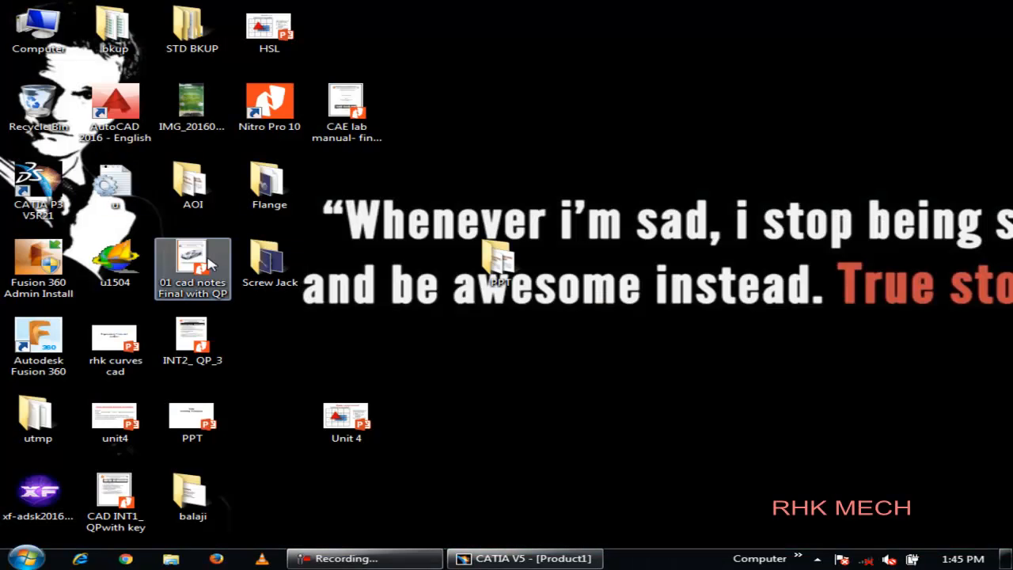
Open the CAE lab manual PDF from the desktop with Adobe Reader 8.1 and go to "3D Part Modeling of given Object 2"
right_click(346, 106)
mouse_move(438, 244)
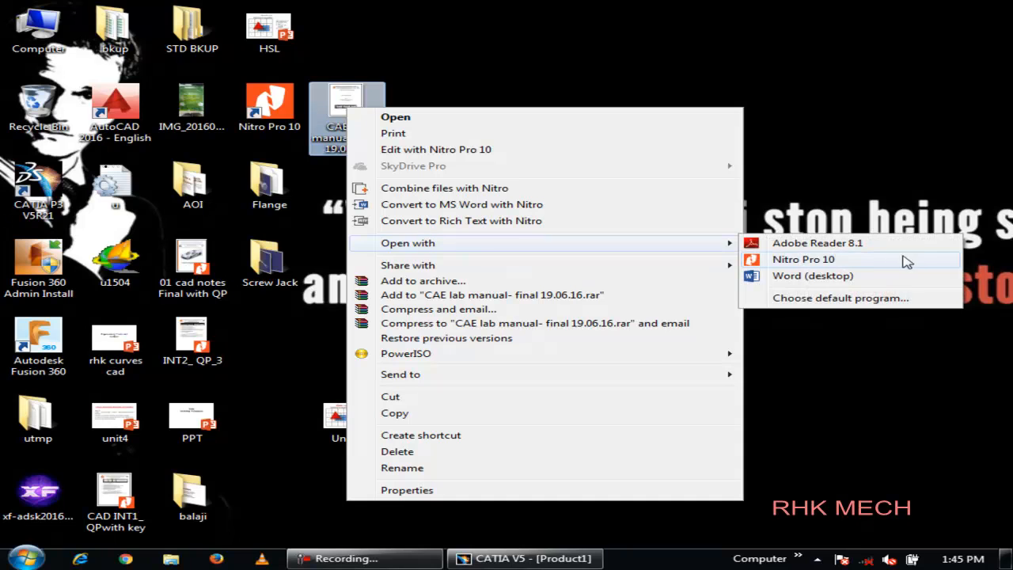
click(857, 246)
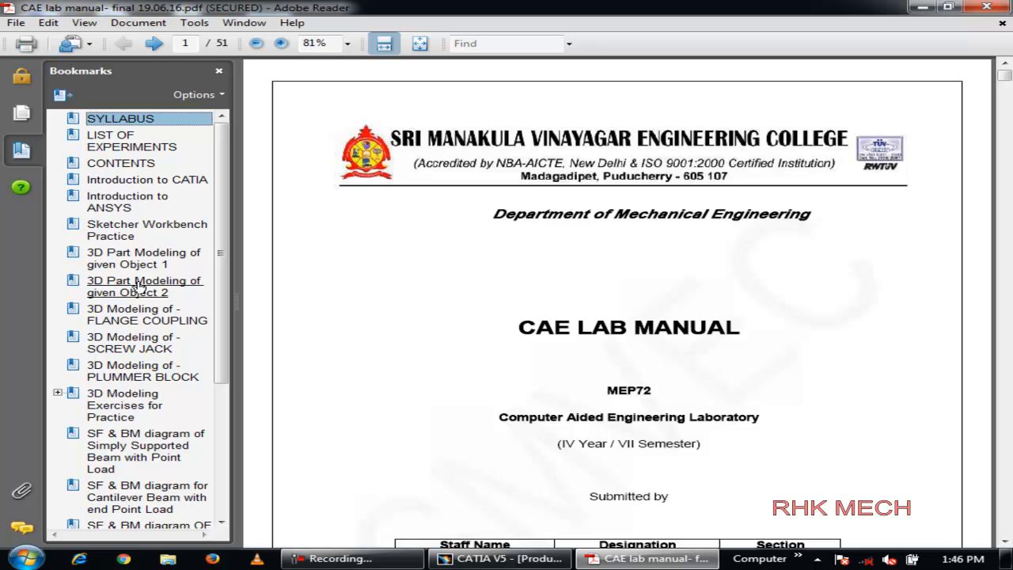
click(138, 286)
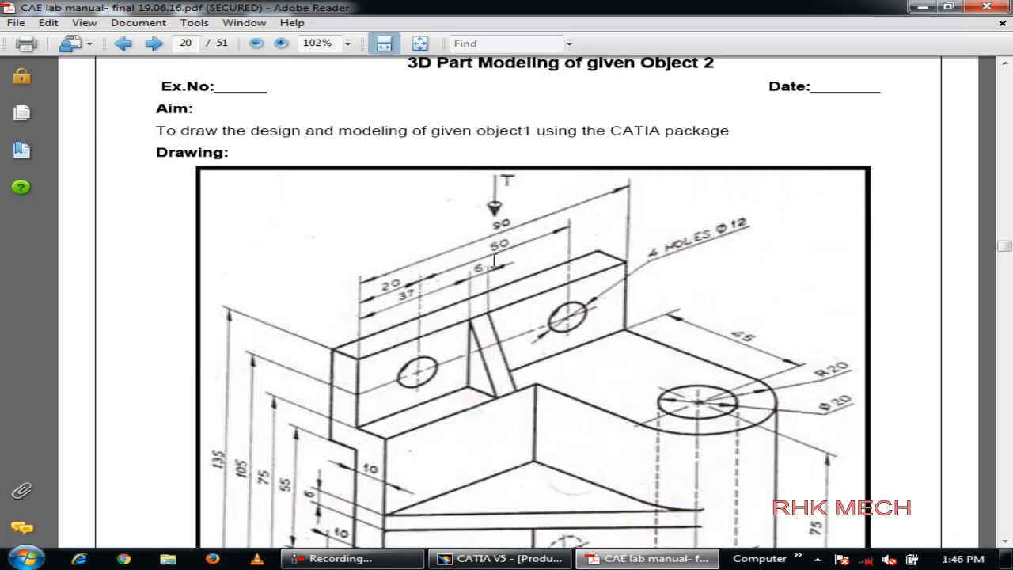
Rotate the drawing page clockwise through a full turn back to its upright orientation
right_click(495, 261)
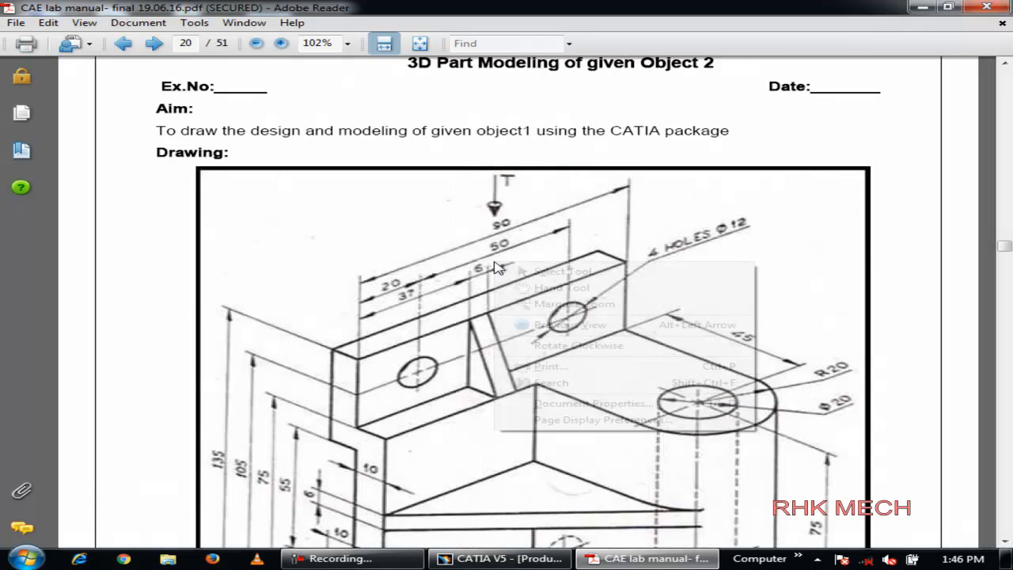
click(572, 345)
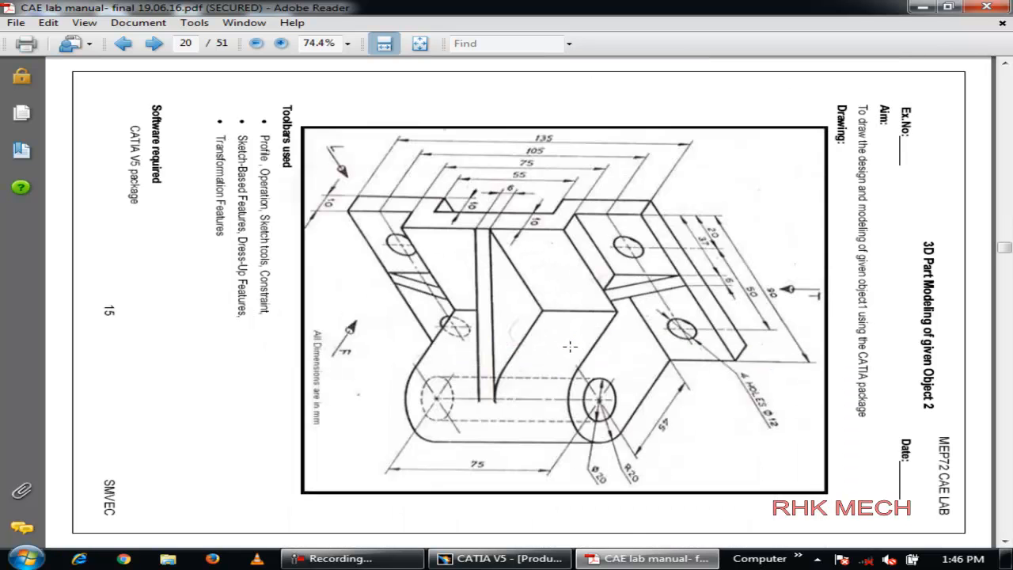
right_click(483, 152)
click(606, 242)
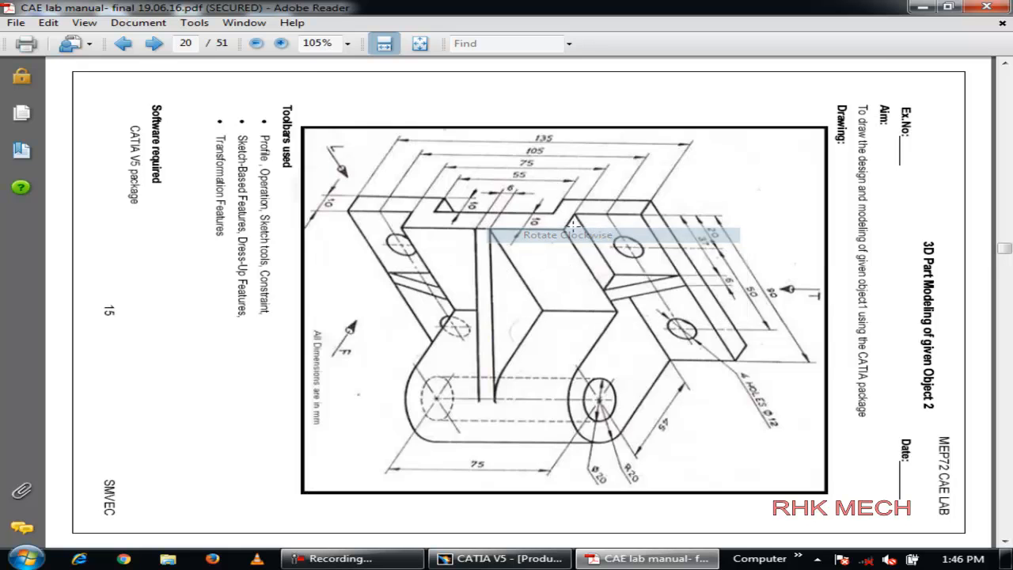
right_click(473, 206)
click(570, 292)
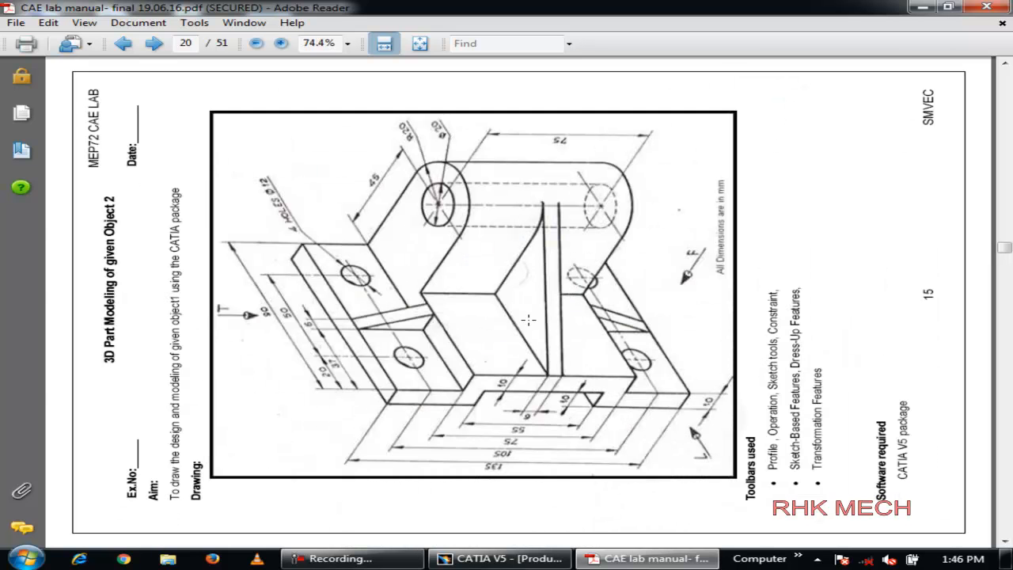
ctrl+scroll(529, 320, up, 1)
right_click(537, 262)
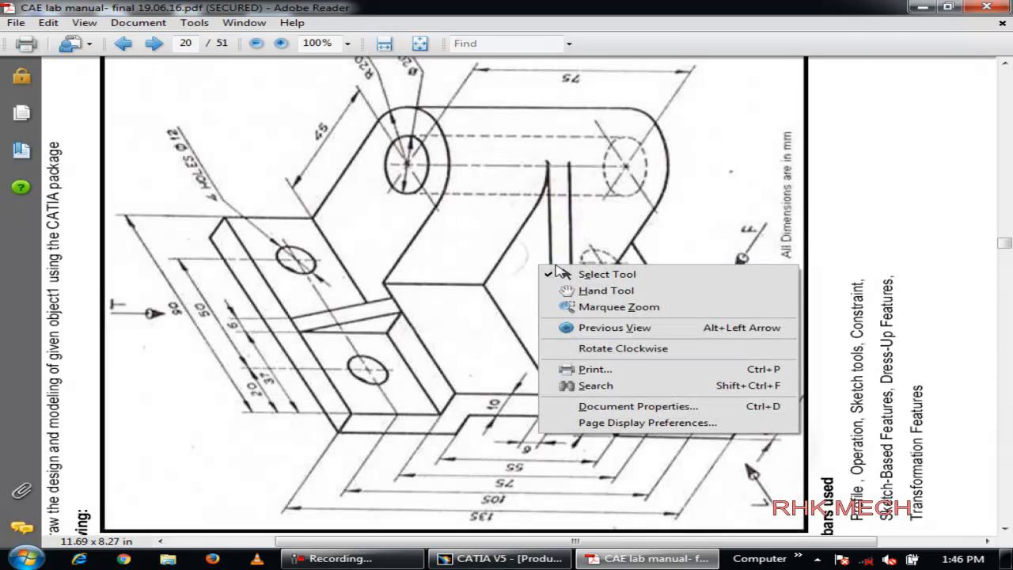
click(629, 344)
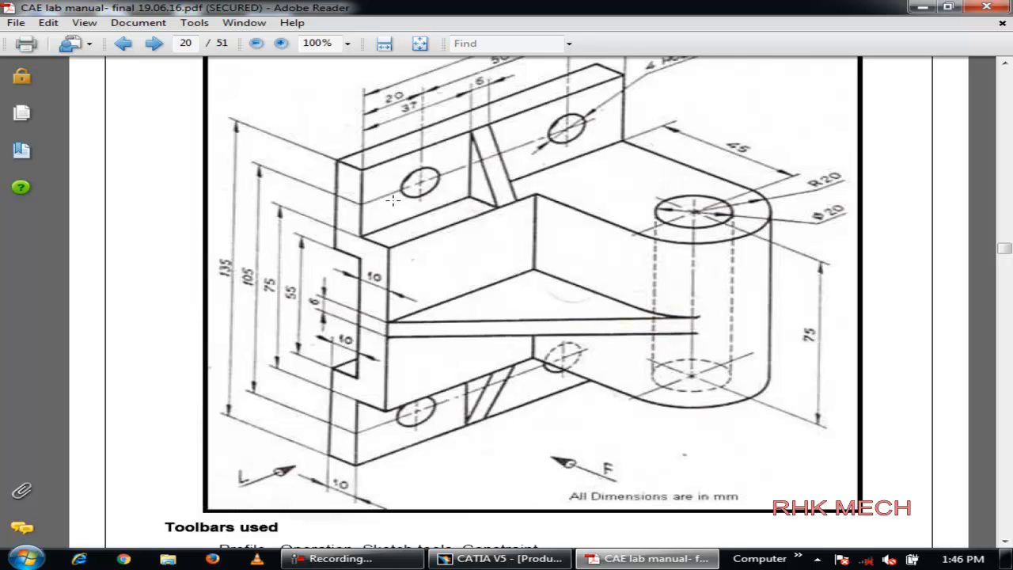
Mark the drawing's central rib at the plate, switch to CATIA V5 and open a sketch on the yz plane
key(alt+Tab)
key(alt+Tab)
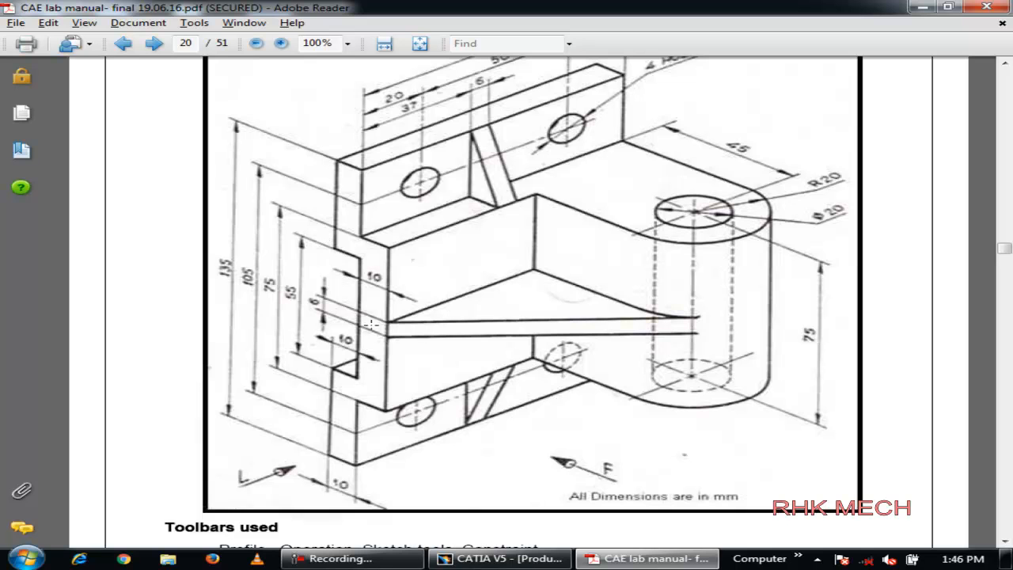
drag(358, 319, 404, 325)
key(alt+Tab)
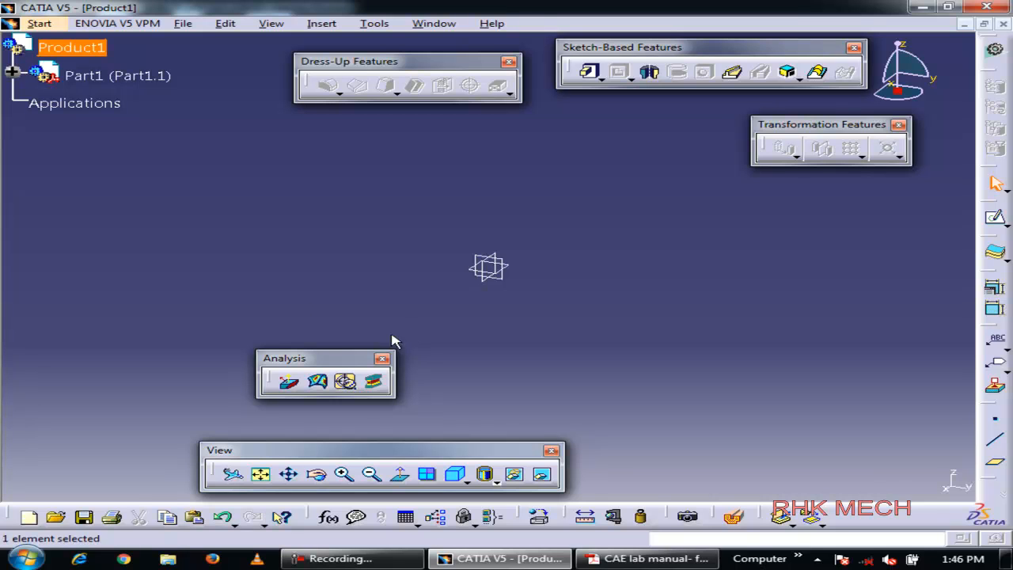
click(515, 271)
click(995, 217)
click(945, 171)
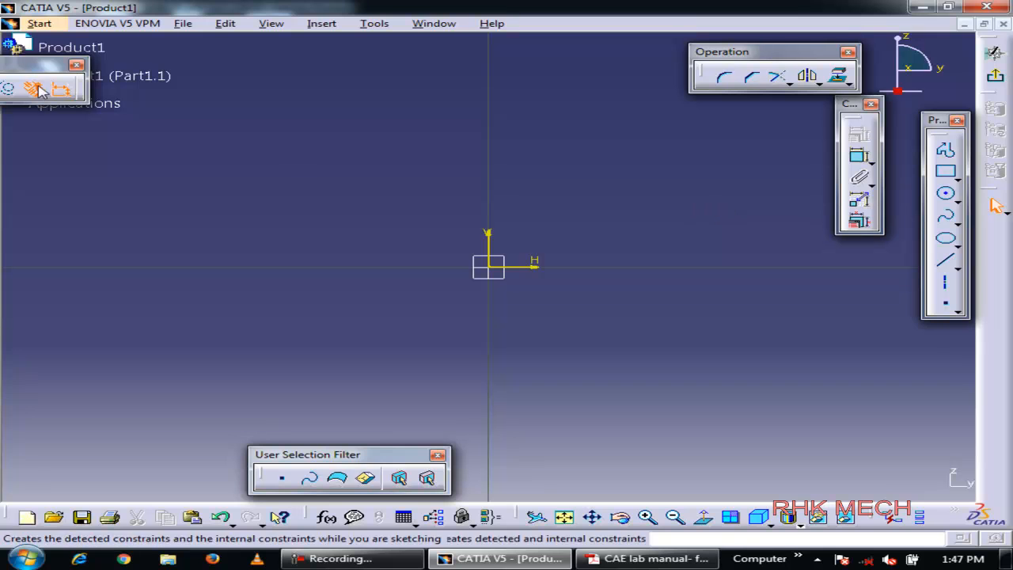
Bring the Sketch tools toolbar fully into view clear of the specification tree, and expand Part1 to list its planes and PartBody
drag(39, 64, 114, 171)
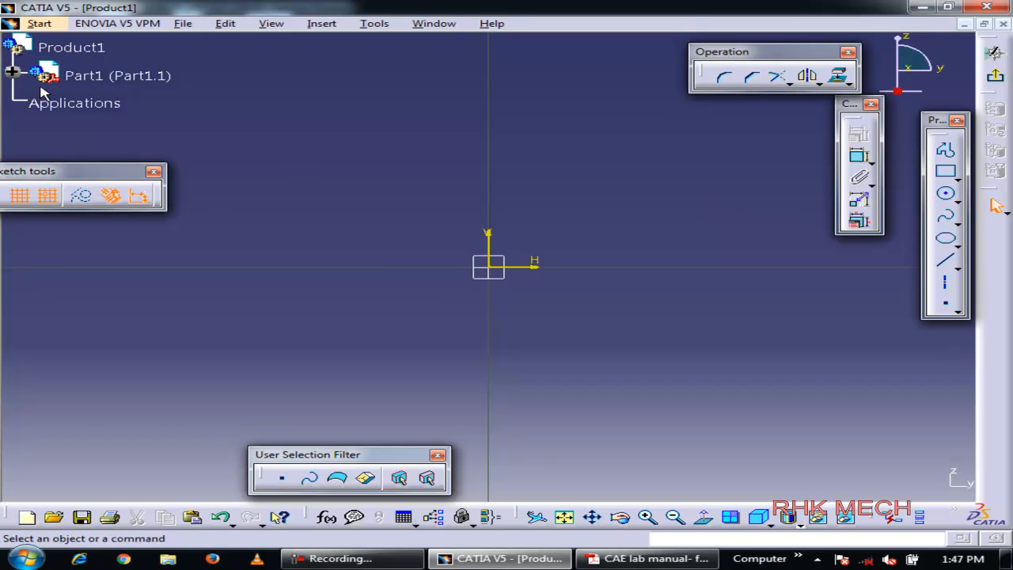
click(12, 72)
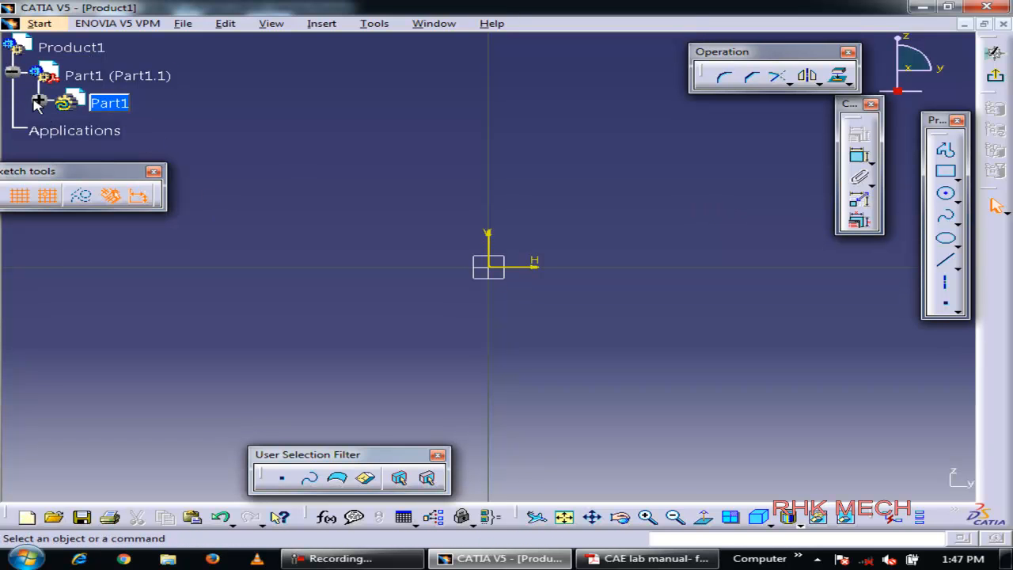
click(37, 101)
drag(119, 171, 397, 63)
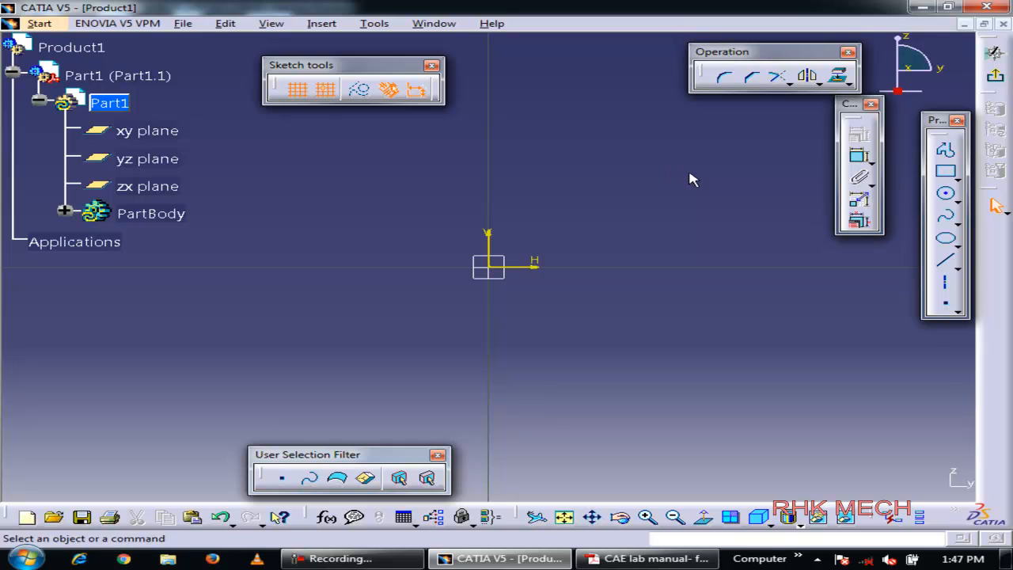
Start a Profile with its first point at the sketch origin, checking the part shape in the PDF drawing
click(946, 149)
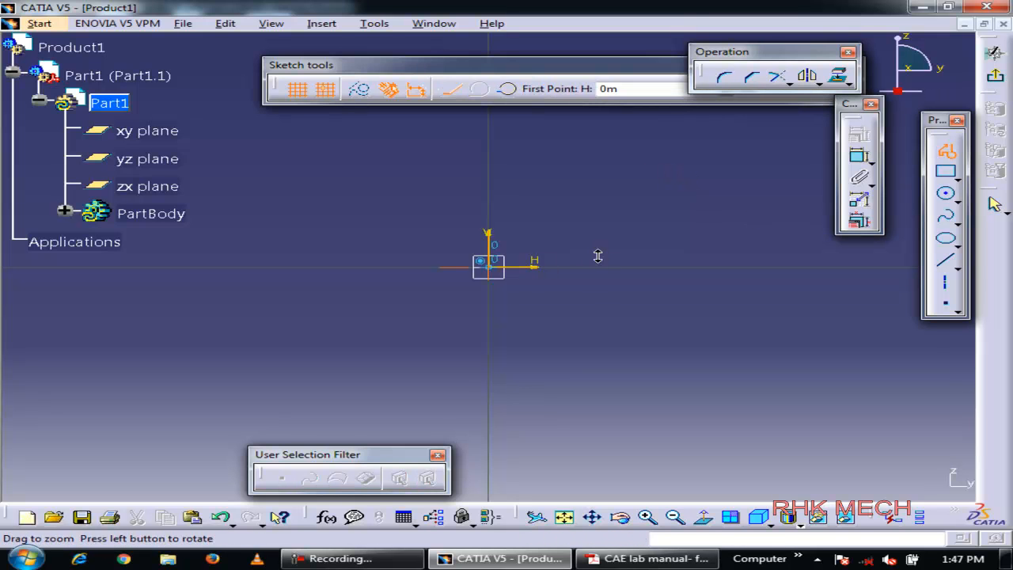
middle_drag(605, 295, 607, 453)
mouse_move(594, 284)
middle_down()
mouse_move(594, 384)
mouse_move(576, 279)
mouse_move(570, 364)
mouse_move(568, 278)
mouse_move(567, 346)
middle_up()
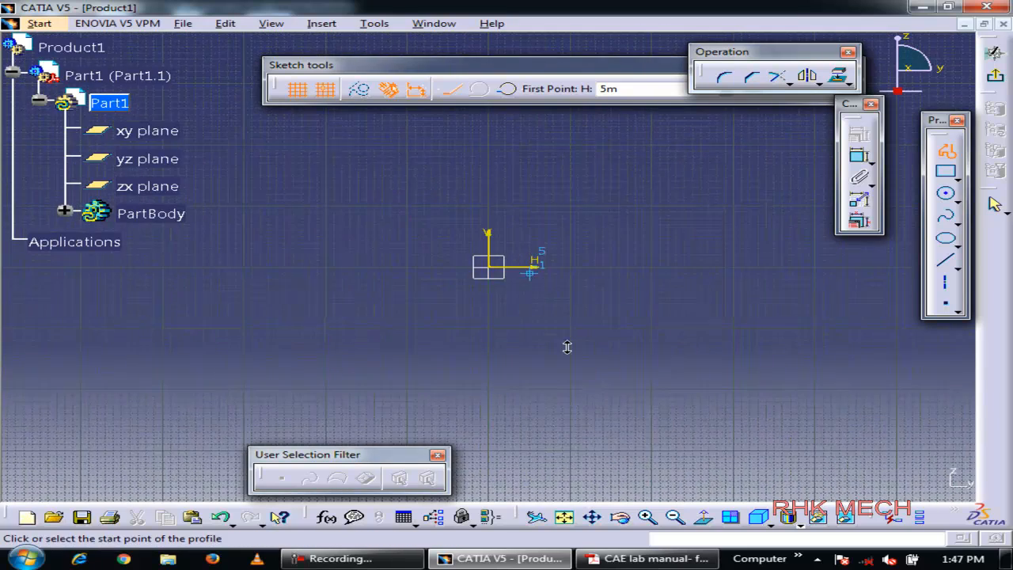
scroll(568, 346, up, 1)
middle_drag(554, 307, 538, 378)
key(alt+Tab)
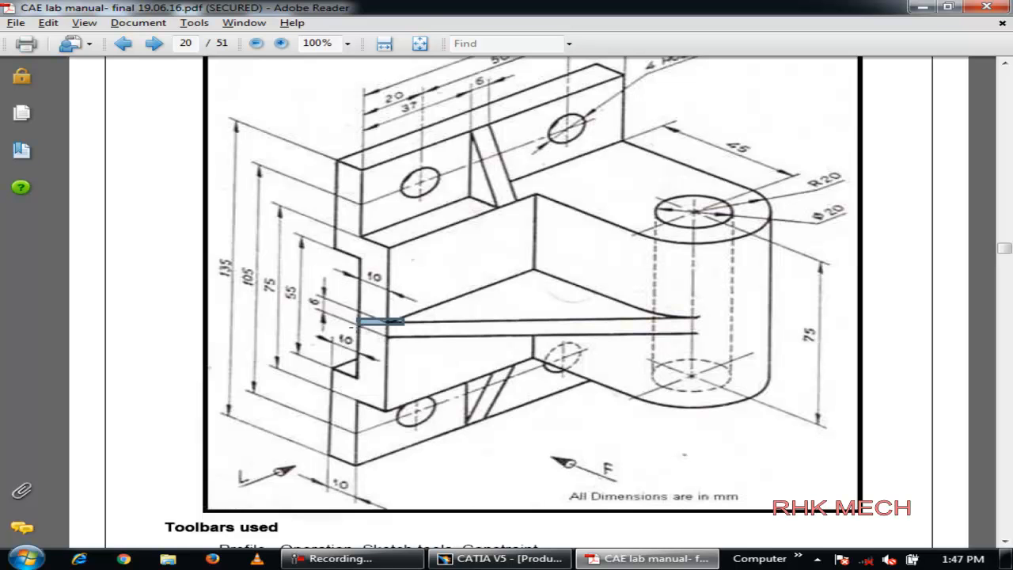
key(alt+Tab)
key(alt+Tab)
key(alt+Tab)
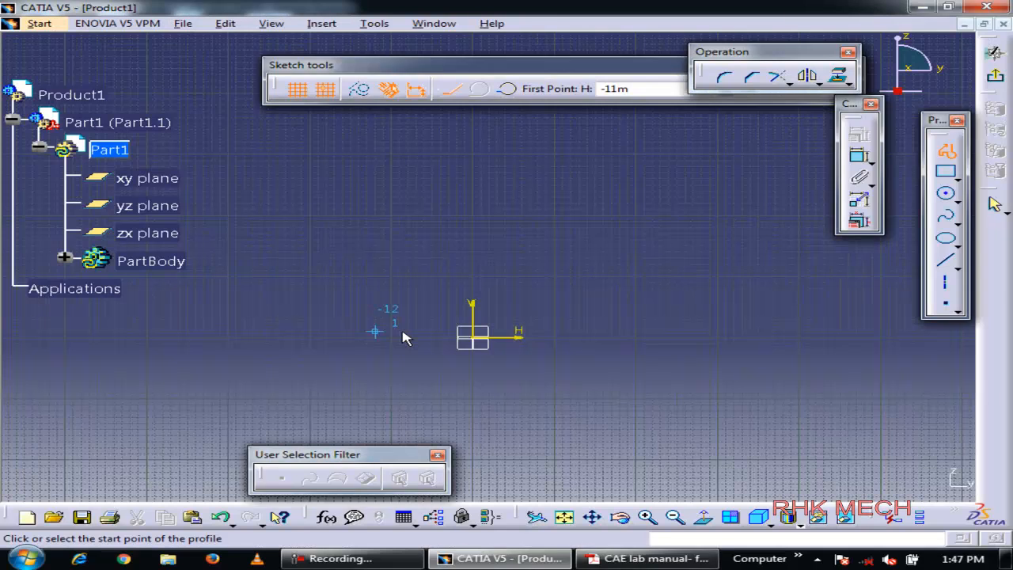
click(479, 338)
Compare the started profile with the PDF drawing and examine the dimensions of the notch in the back plate
key(alt+Tab)
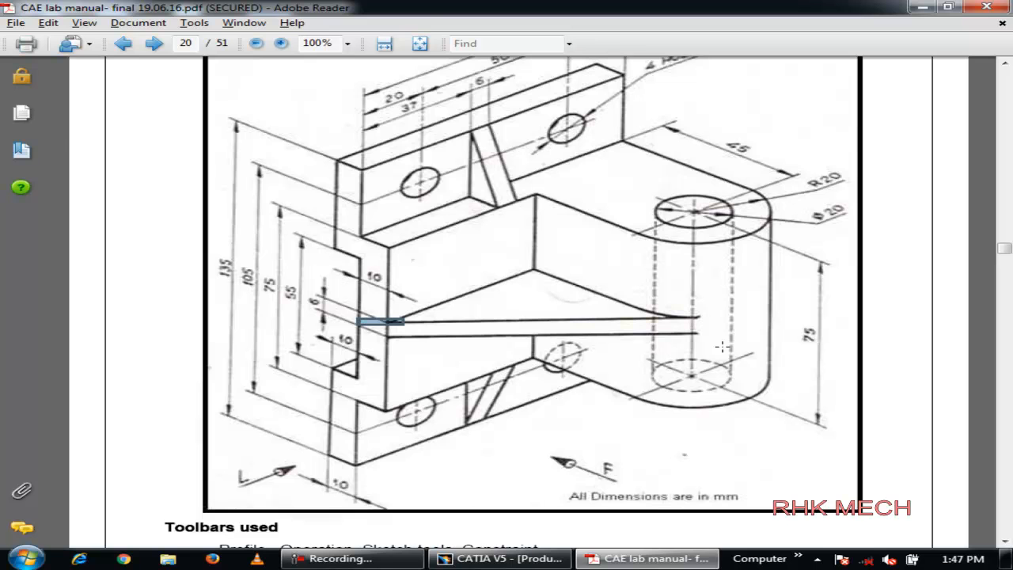
key(alt+Tab)
key(alt+Tab)
key(alt+Tab)
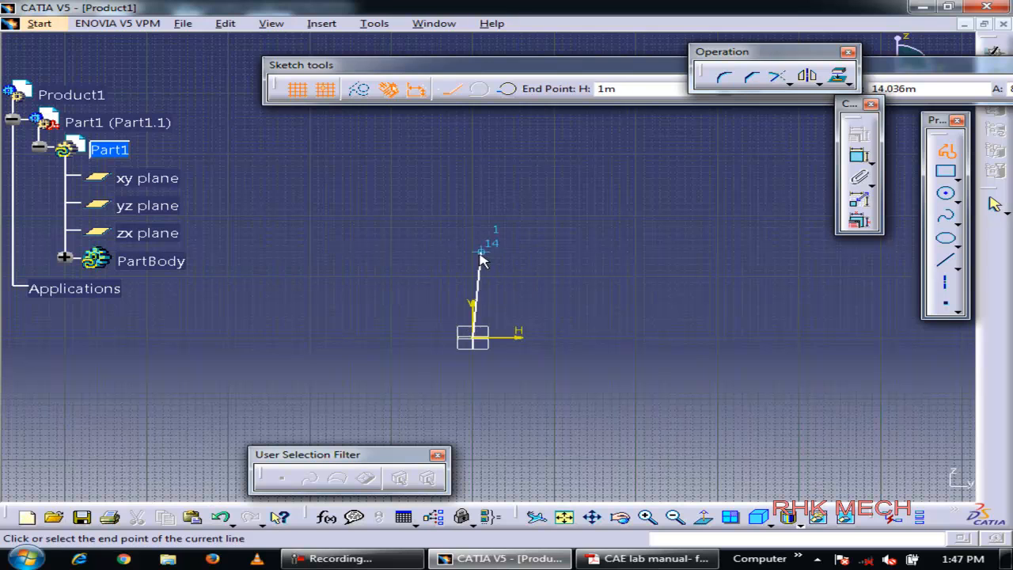
key(alt+Tab)
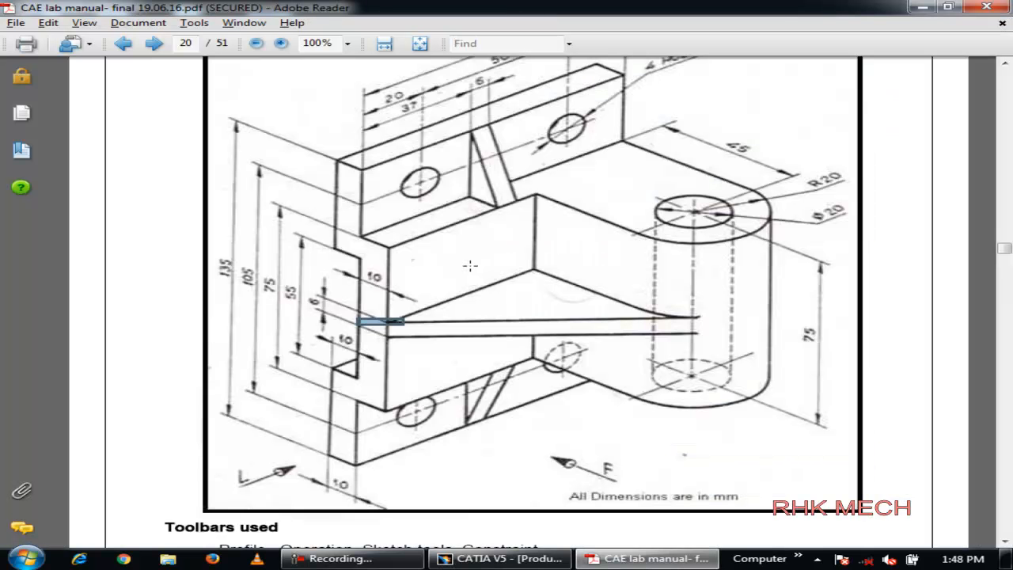
key(alt+Tab)
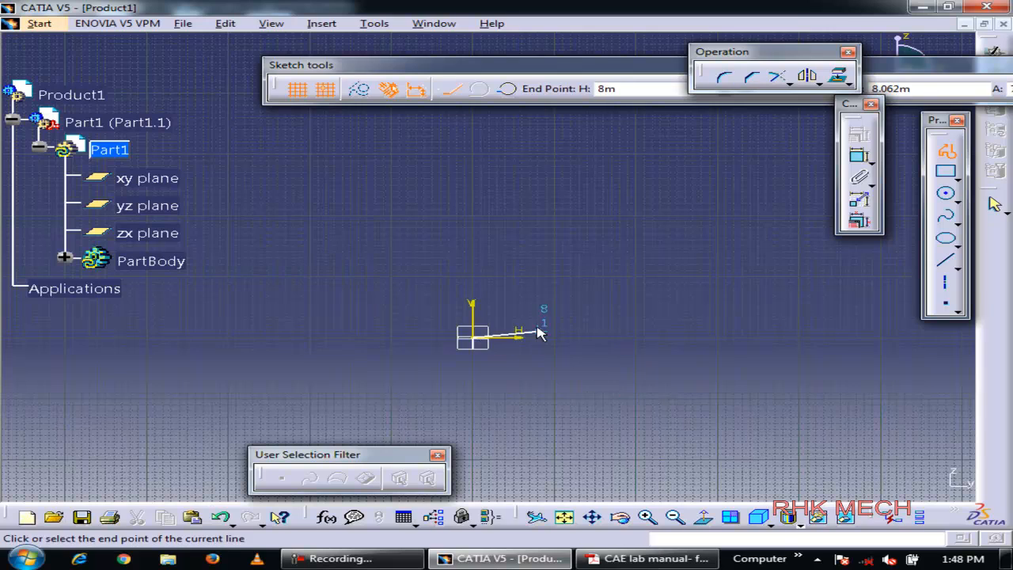
key(alt+Tab)
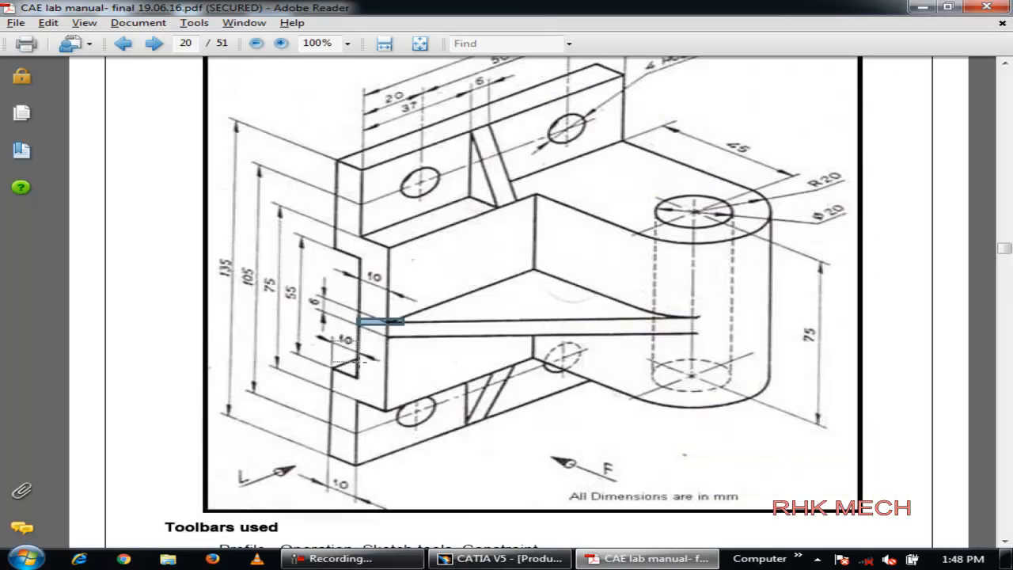
drag(329, 339, 358, 368)
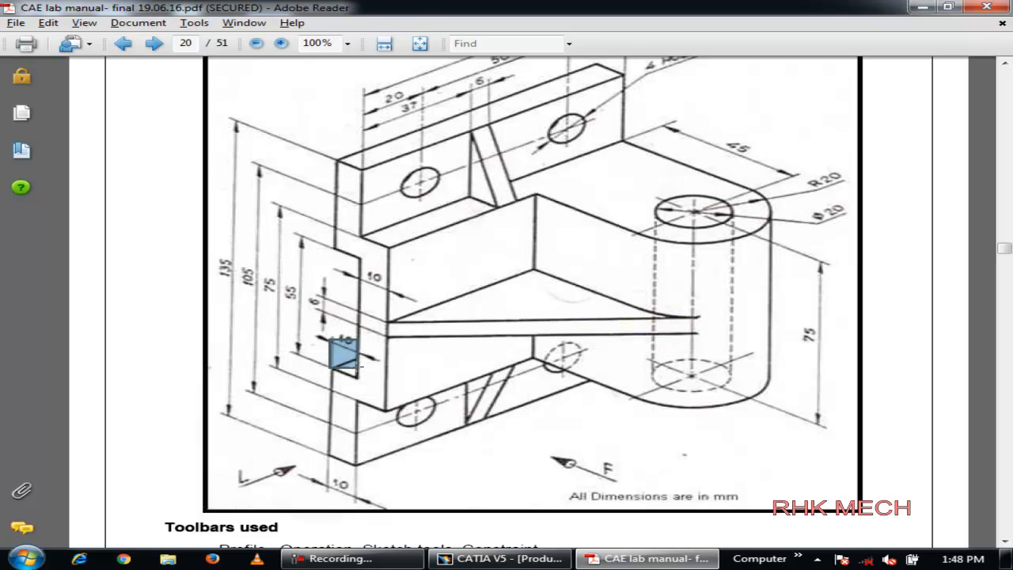
key(alt+Tab)
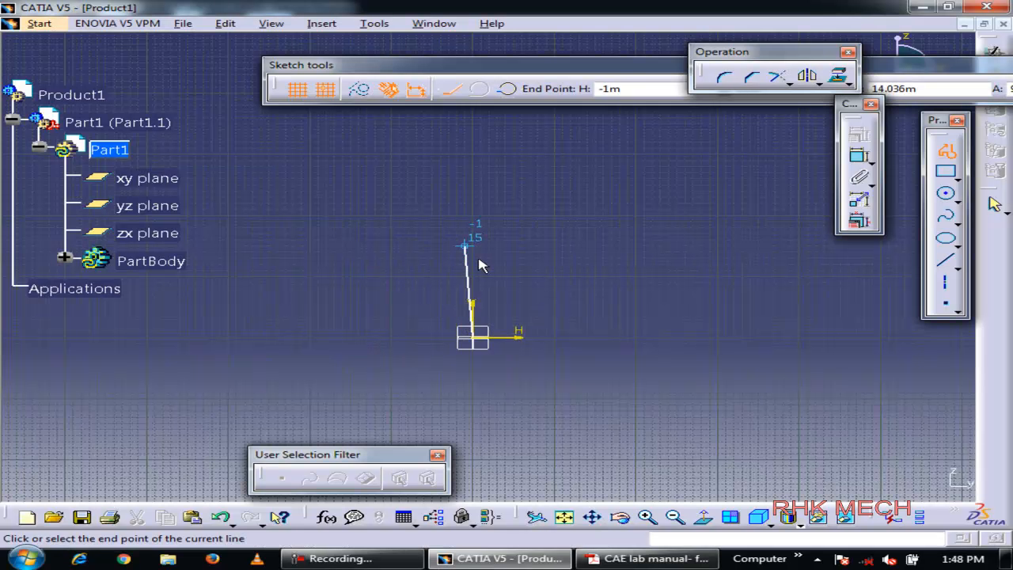
Draw the first profile segment vertically upward from the origin with a length of 10
drag(594, 61, 332, 53)
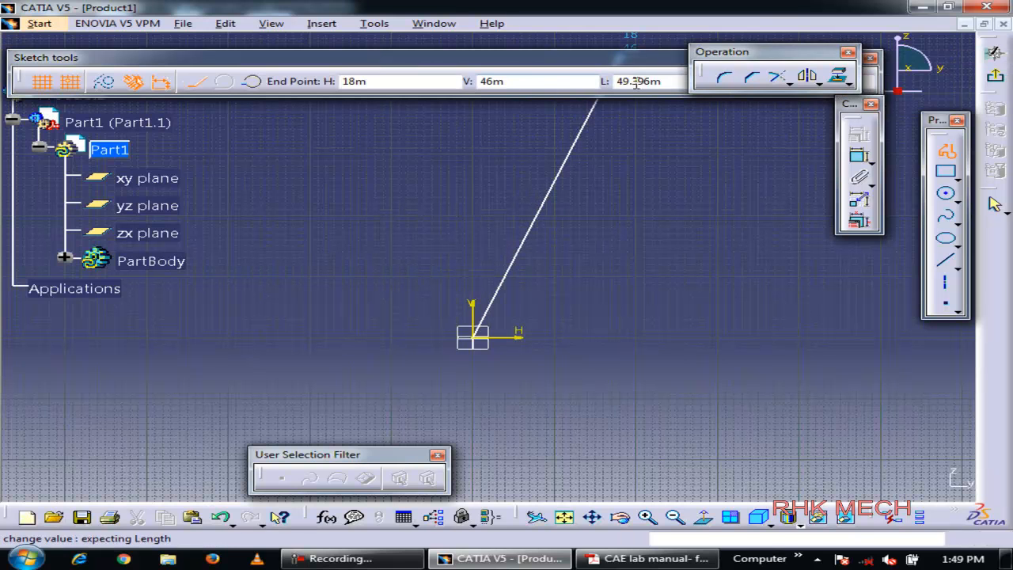
click(672, 82)
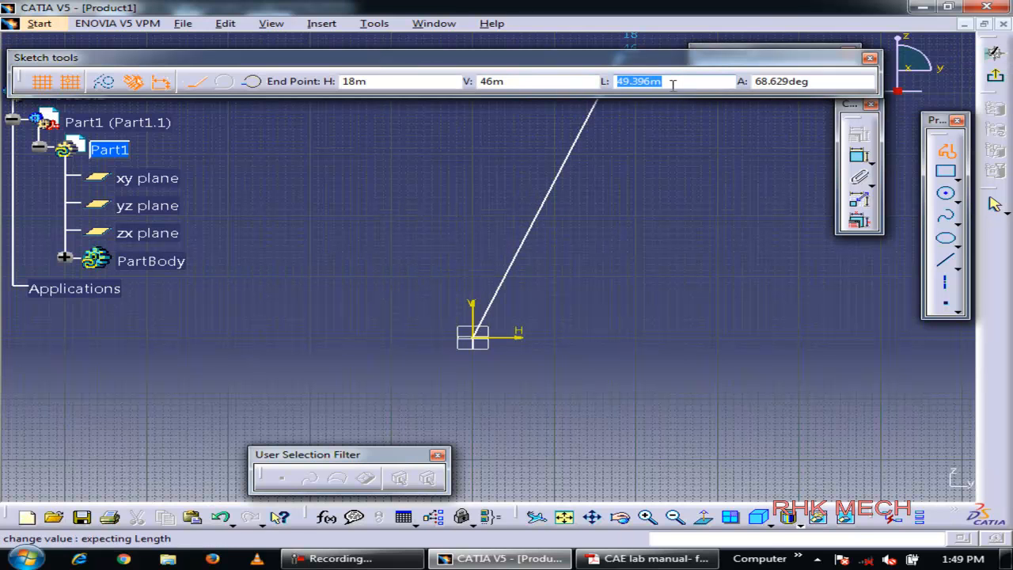
text(1)
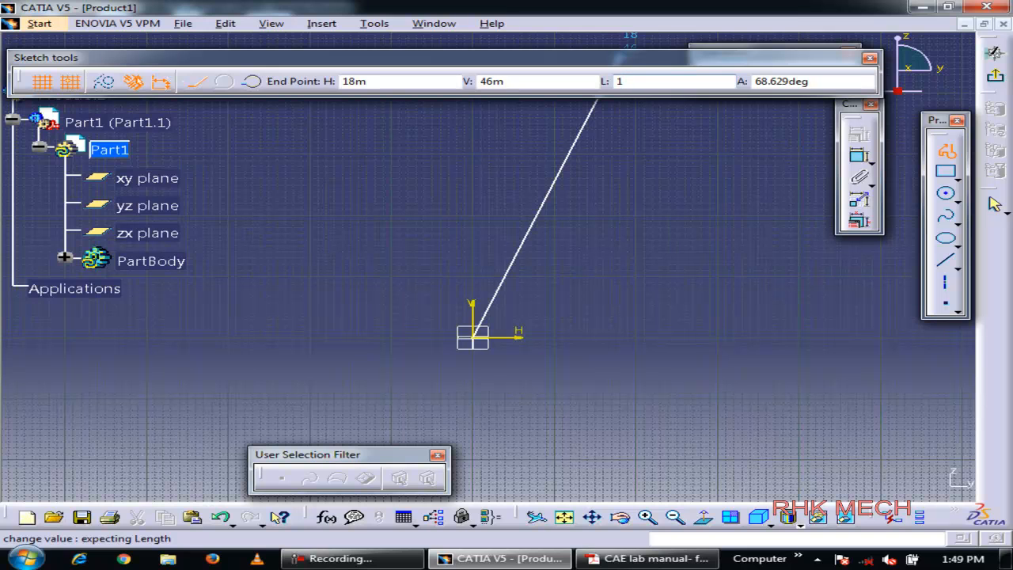
text(0)
key(Return)
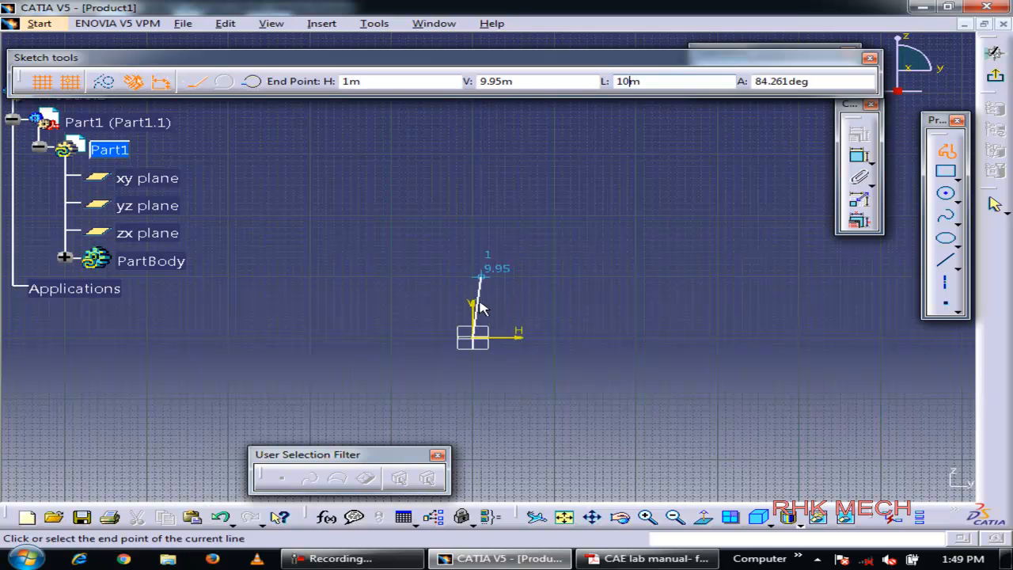
click(482, 298)
Draw a horizontal profile segment 27.5 long from the top of the first segment, checking the notch width in the PDF drawing
key(alt+Tab)
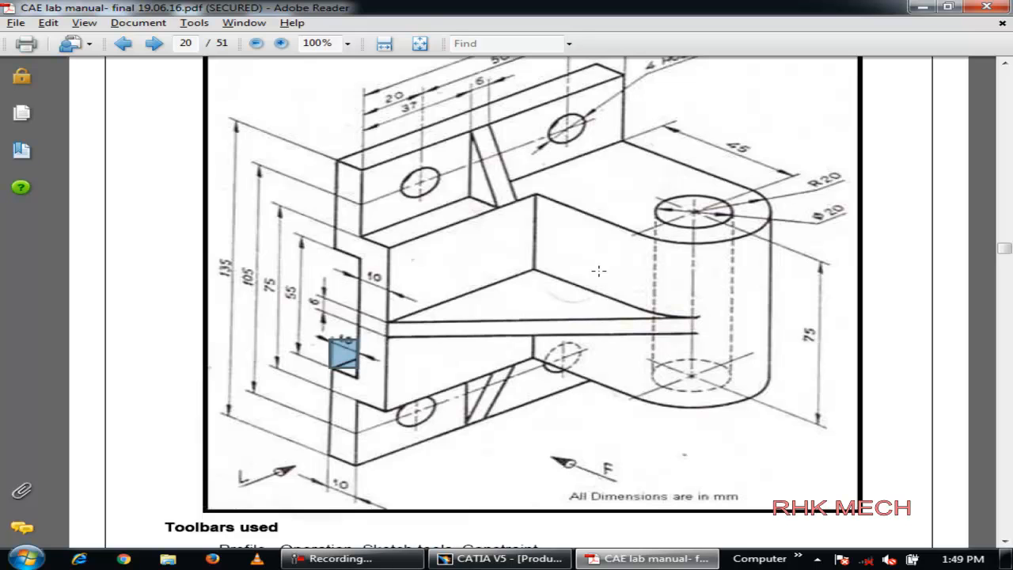
key(alt+Tab)
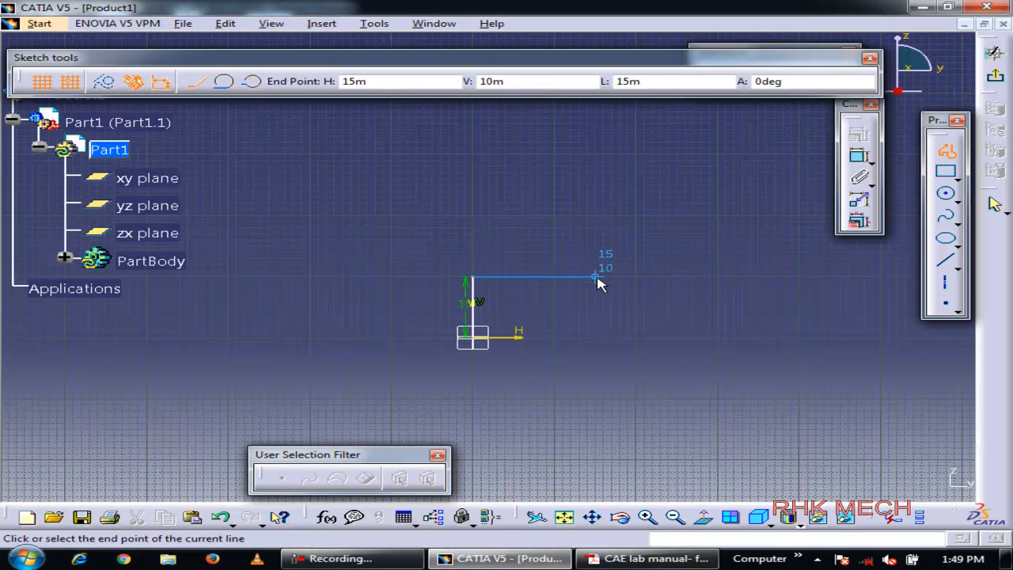
click(689, 82)
text(27.5m)
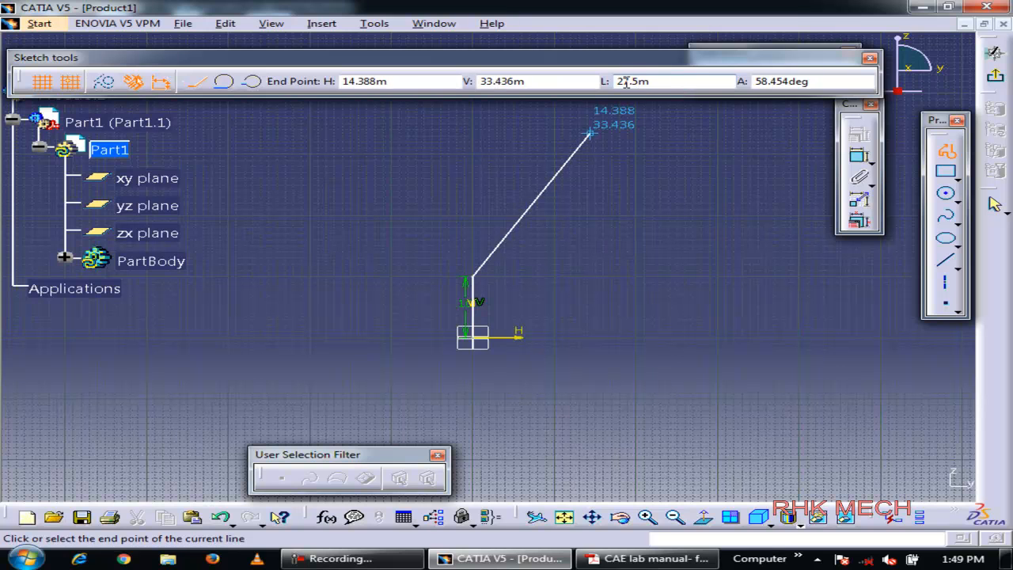
click(625, 284)
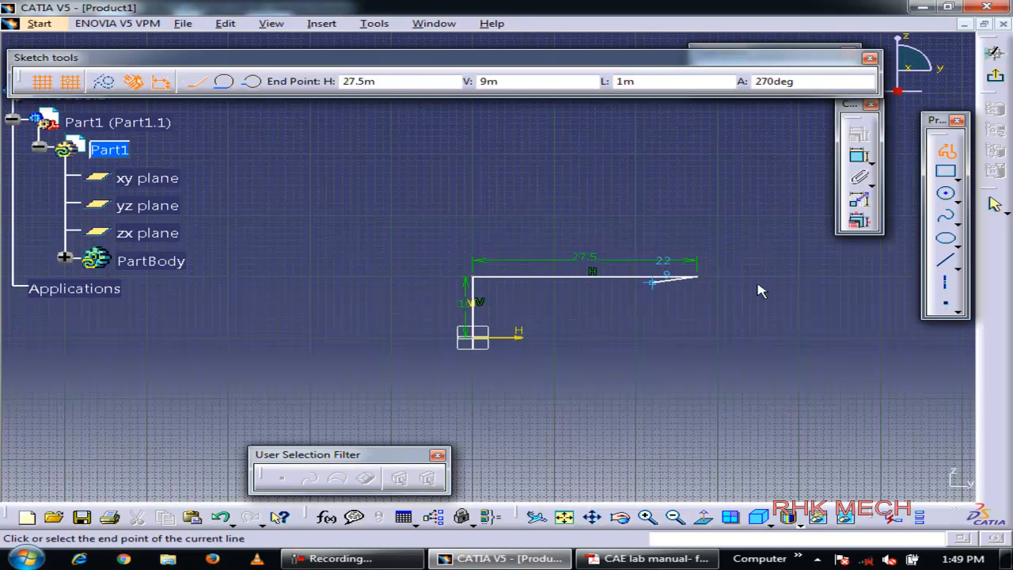
Draw a vertical segment 10 long down to the H axis and a horizontal segment along the axis to H 62
key(alt+Tab)
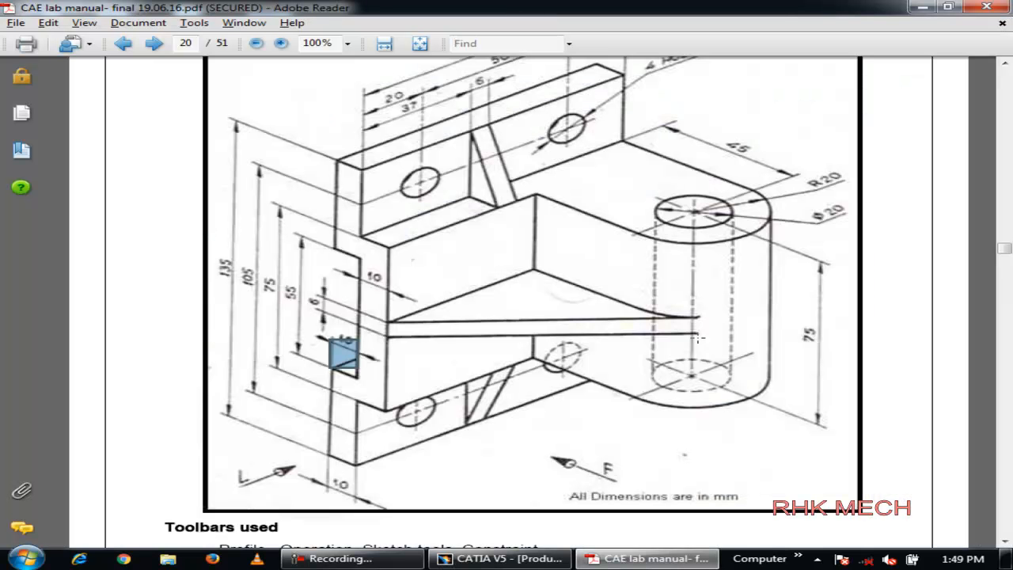
key(alt+Tab)
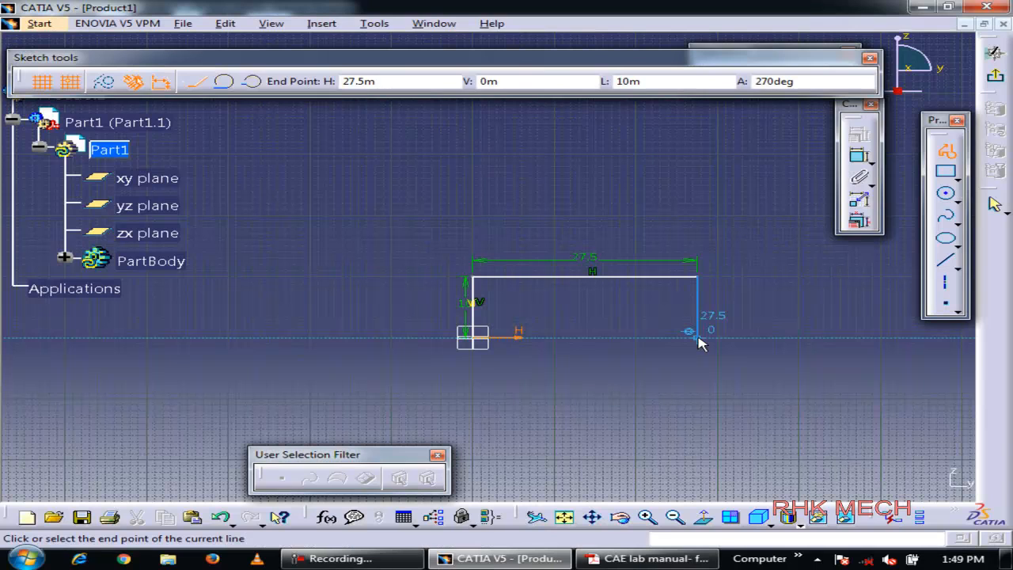
click(698, 334)
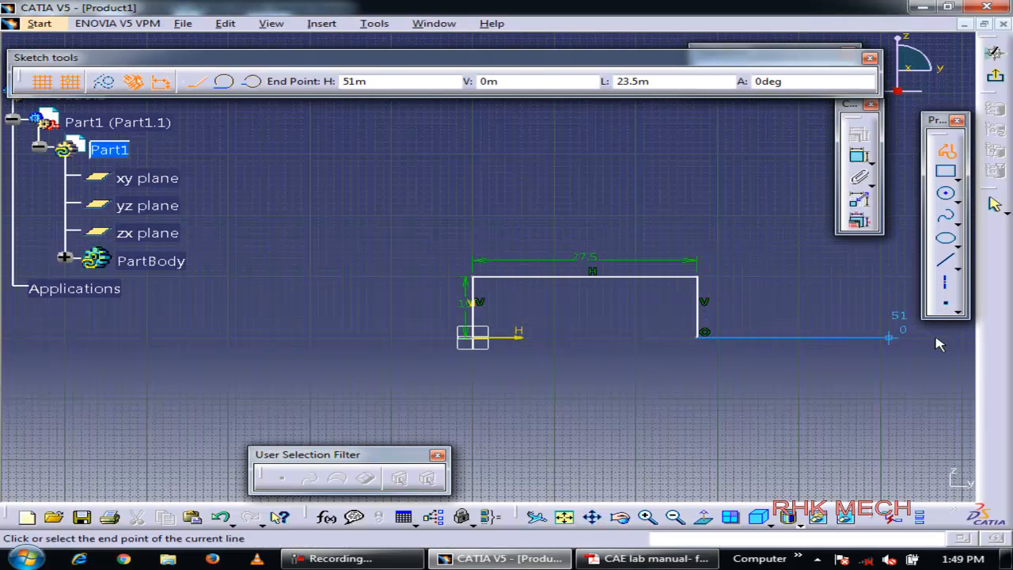
middle_drag(882, 333, 723, 344)
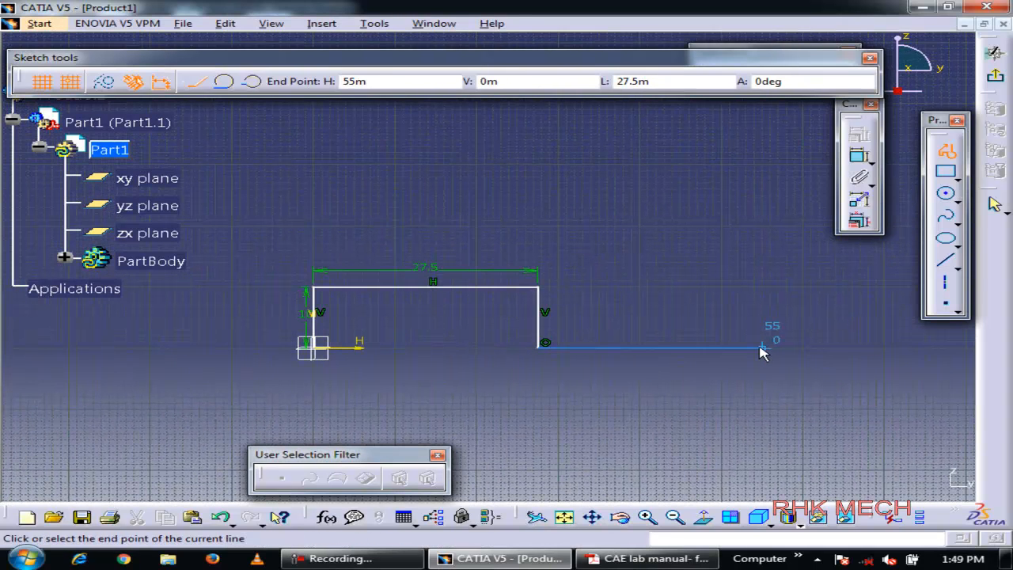
click(820, 346)
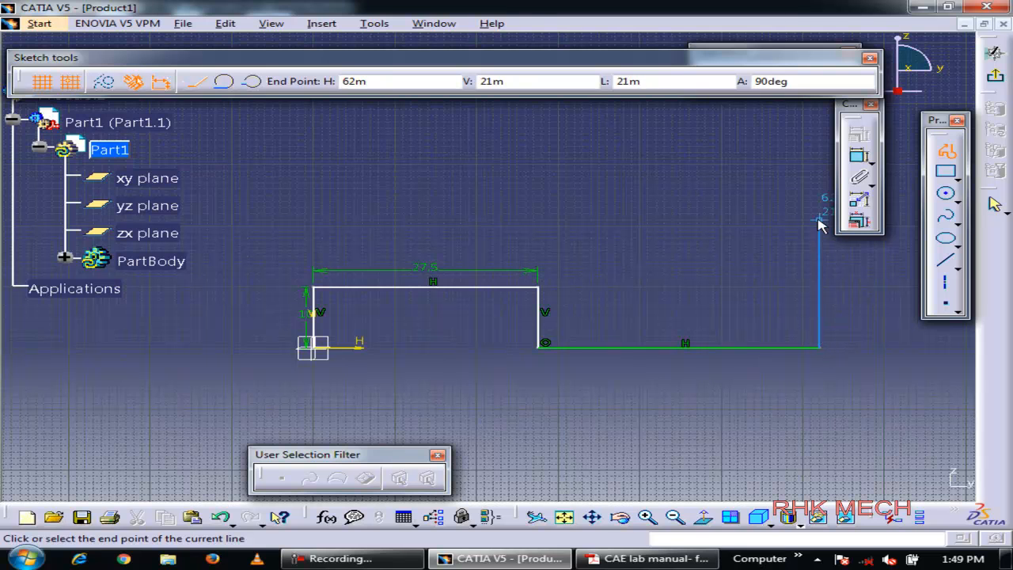
click(819, 208)
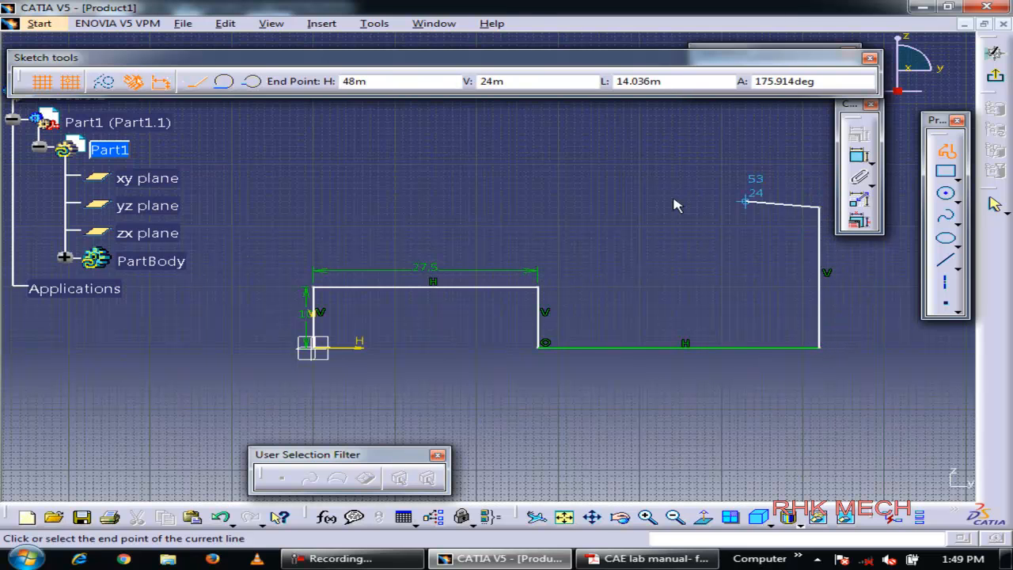
key(alt+Tab)
key(alt+Tab)
key(alt+Tab)
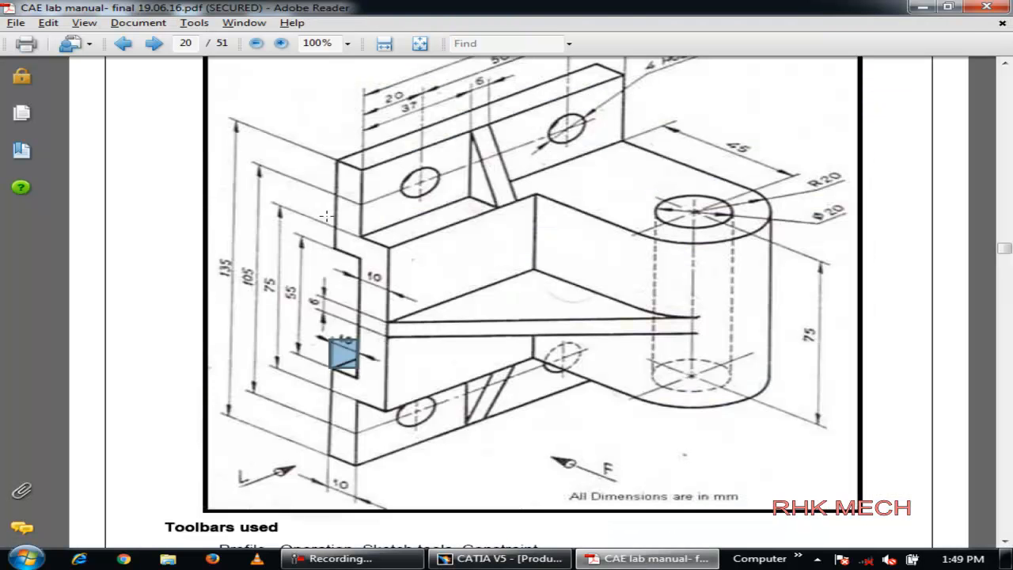
key(alt+Tab)
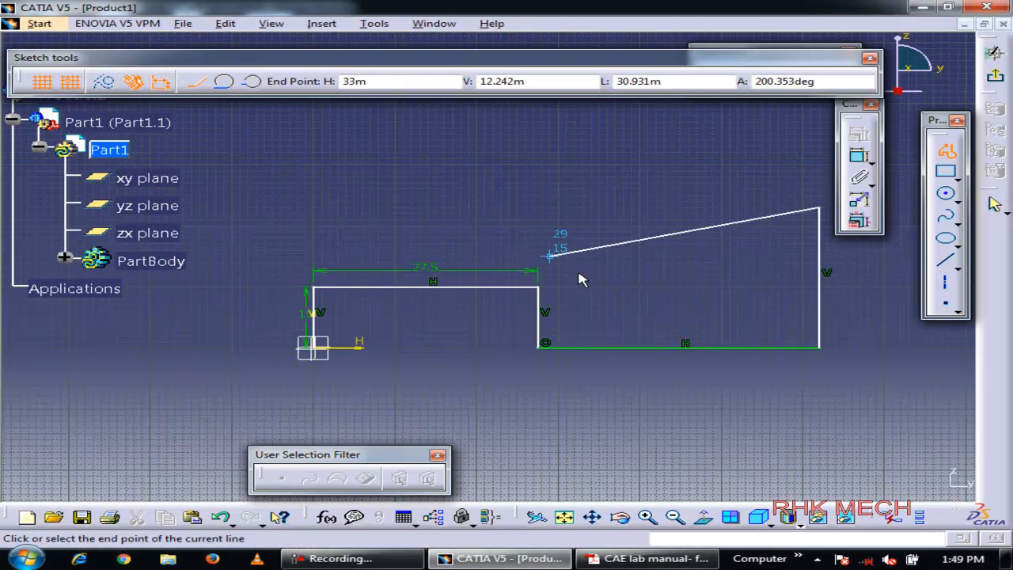
key(Escape)
click(819, 282)
key(Delete)
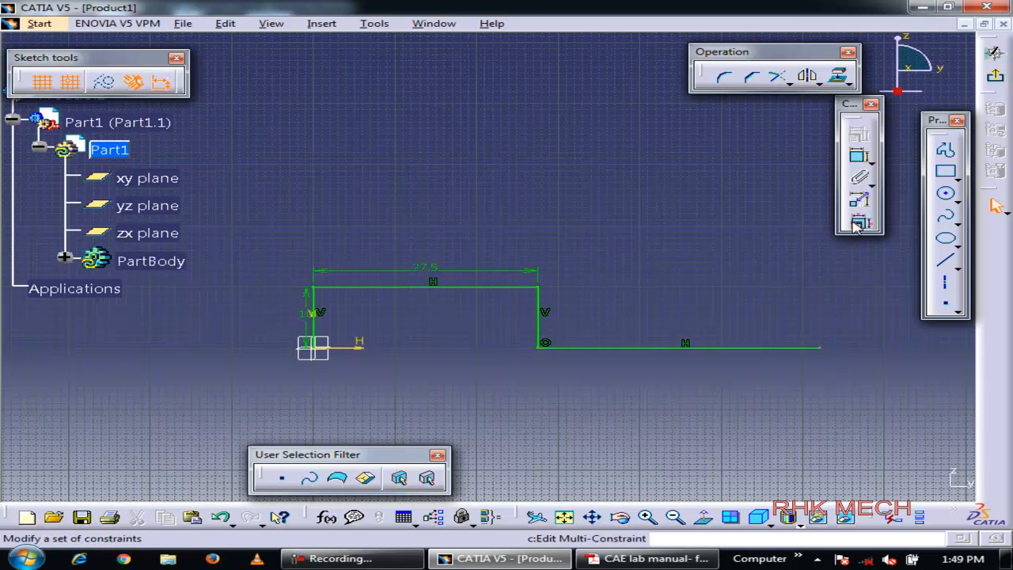
Draw a vertical profile segment about 5 mm tall up from the free end of the base line and end the profile
click(946, 150)
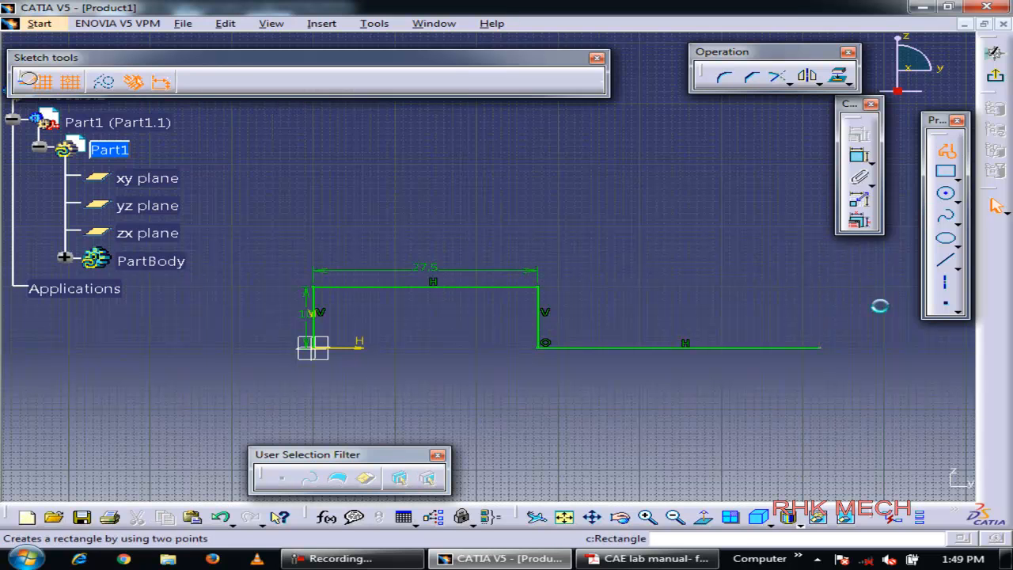
click(821, 346)
click(821, 318)
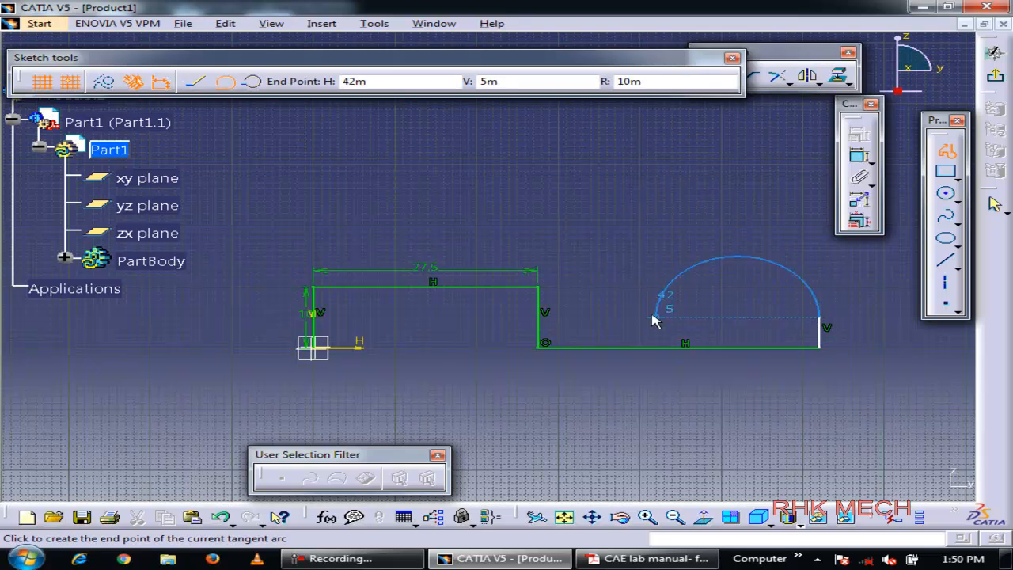
key(Escape)
Resume the profile from the short edge's upper end with a horizontal segment to H 34 and a vertical one up to about V 17
click(948, 150)
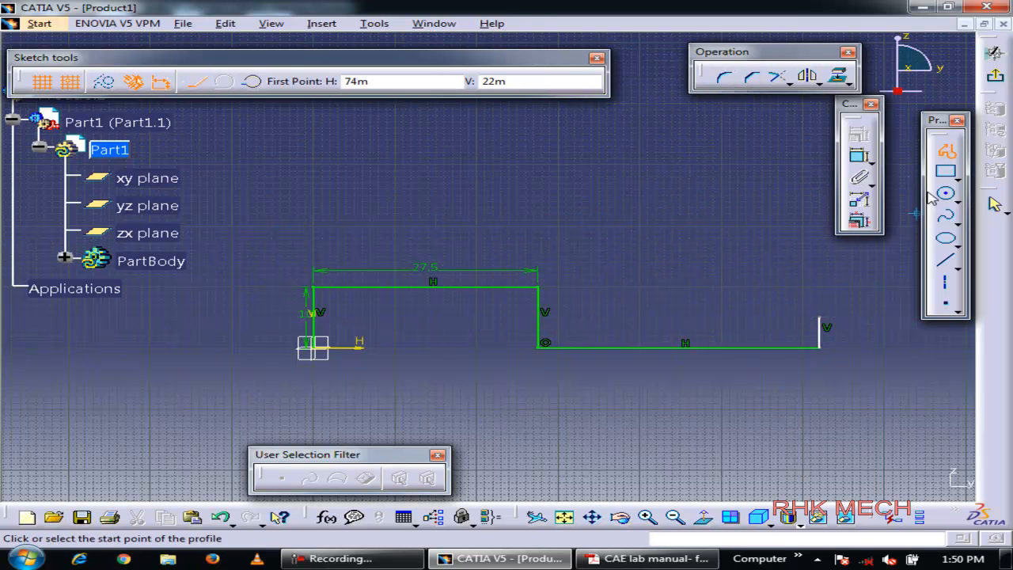
click(821, 318)
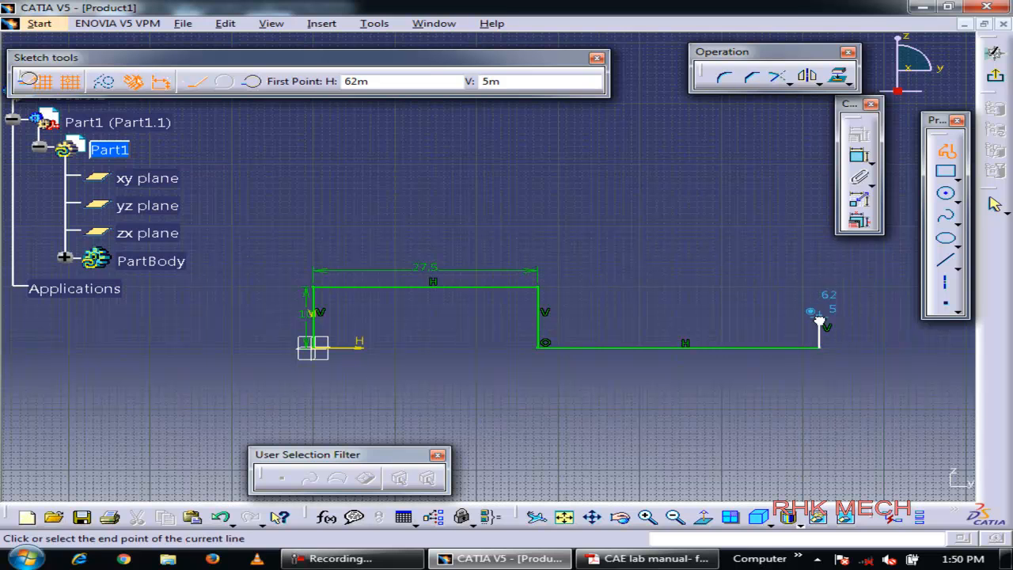
click(590, 318)
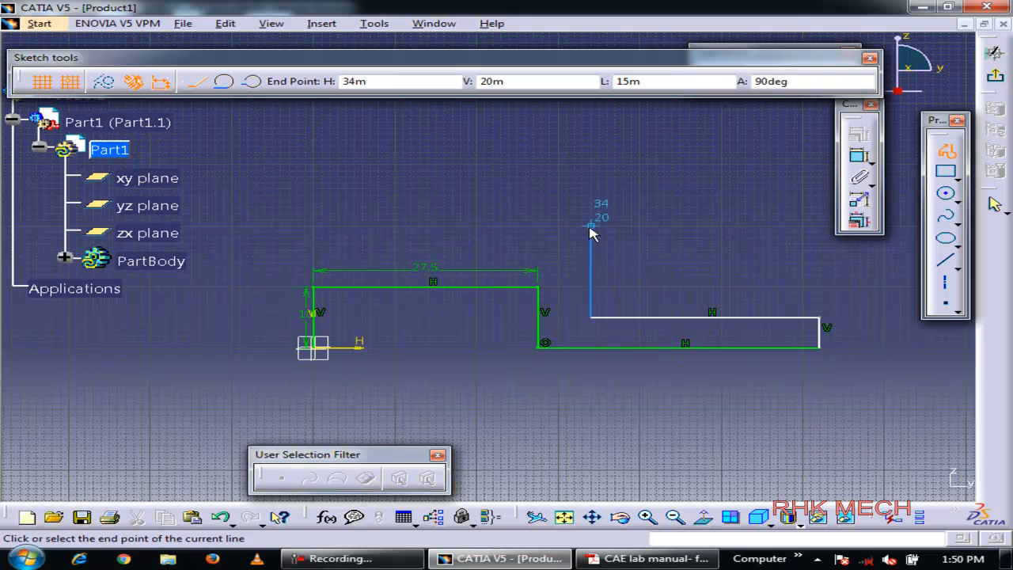
click(595, 242)
Draw the long upper edge past the origin, step down to about V 4, extend to H -67, and drop to the H axis
mouse_move(198, 251)
middle_down()
mouse_move(592, 253)
mouse_move(580, 252)
middle_up()
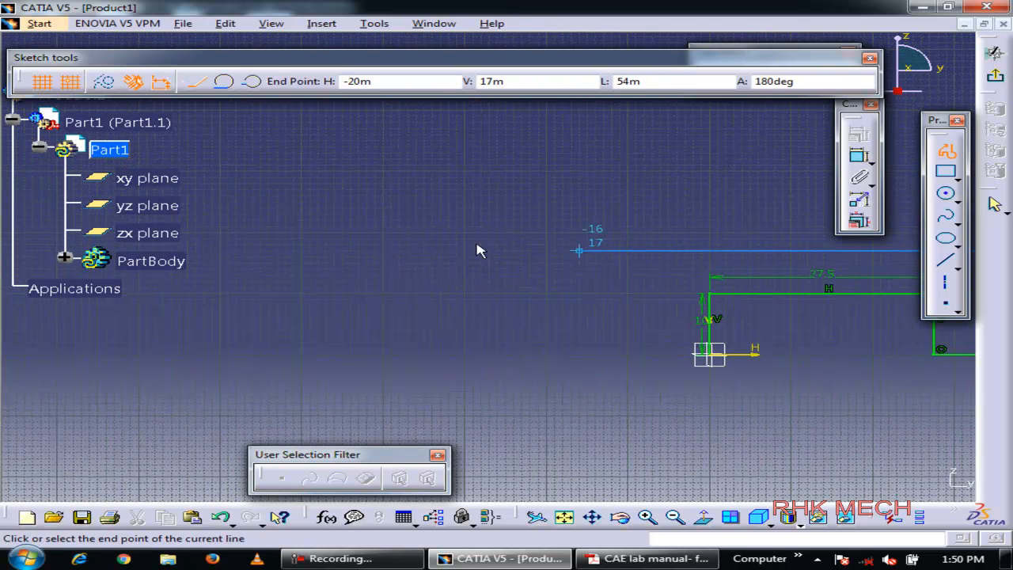
click(367, 252)
click(367, 330)
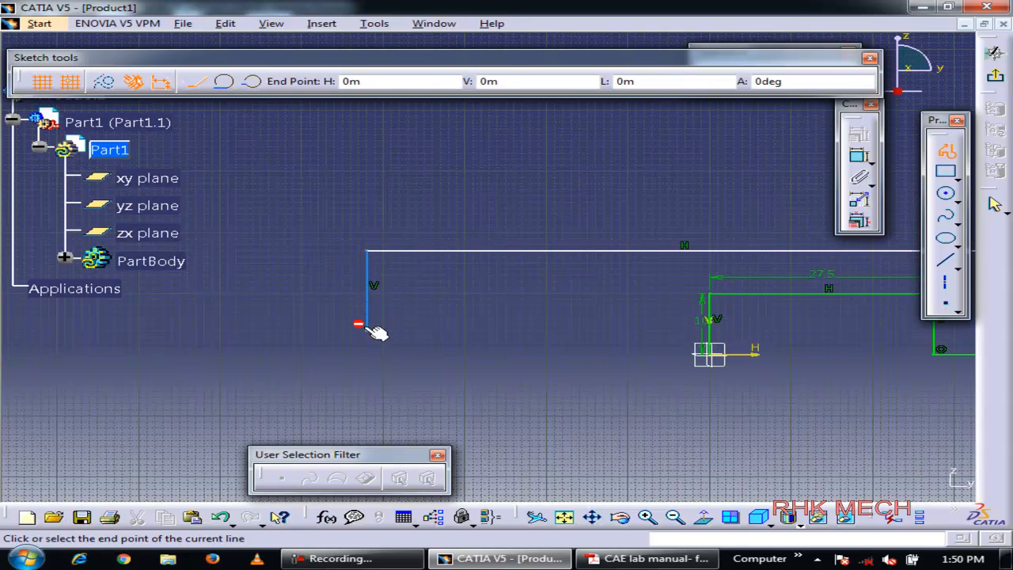
click(160, 331)
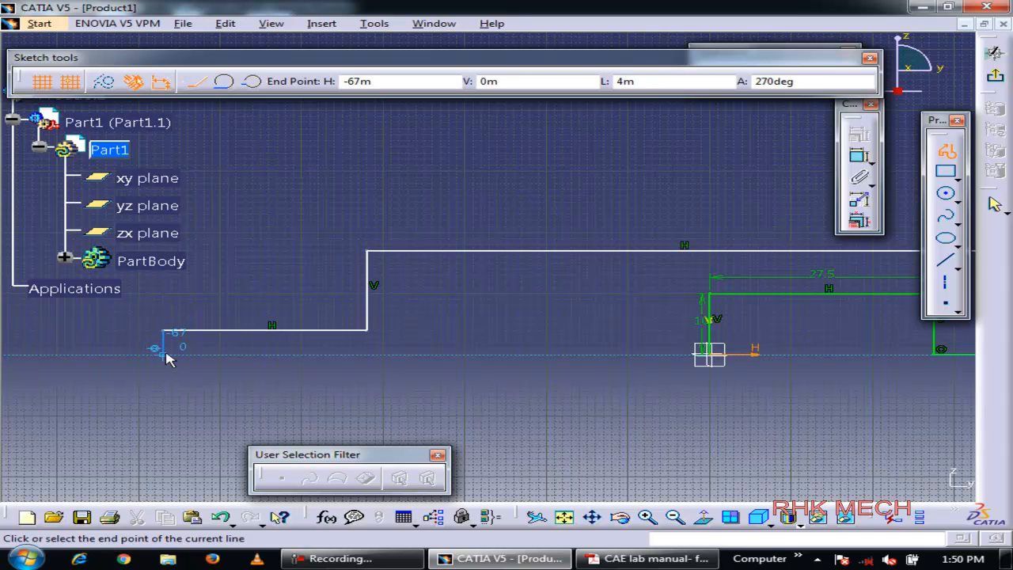
click(163, 353)
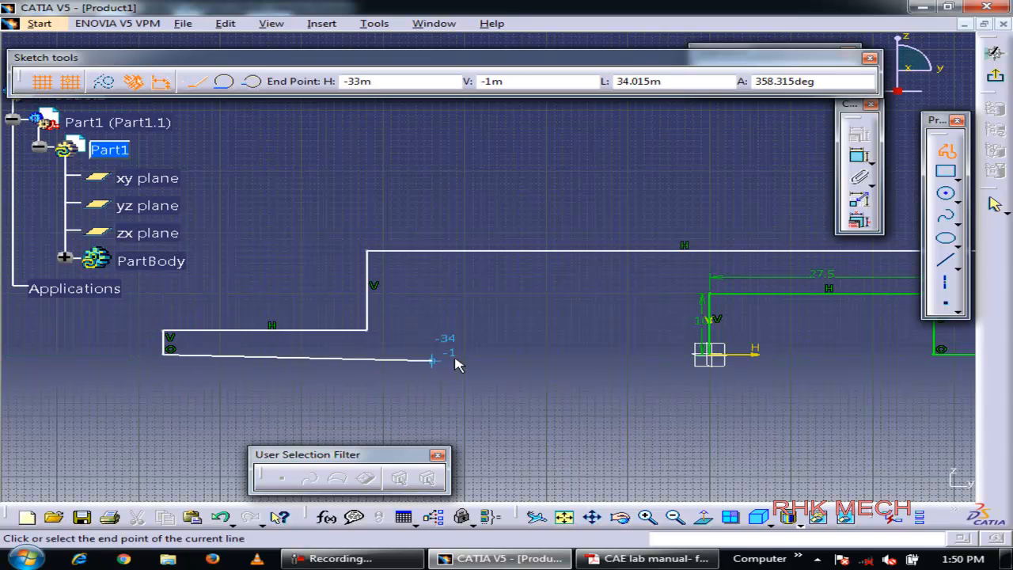
Close the profile along the H axis, up the notch's second side about 10 mm, and across to the first segment's upper end
click(505, 357)
click(509, 298)
click(718, 298)
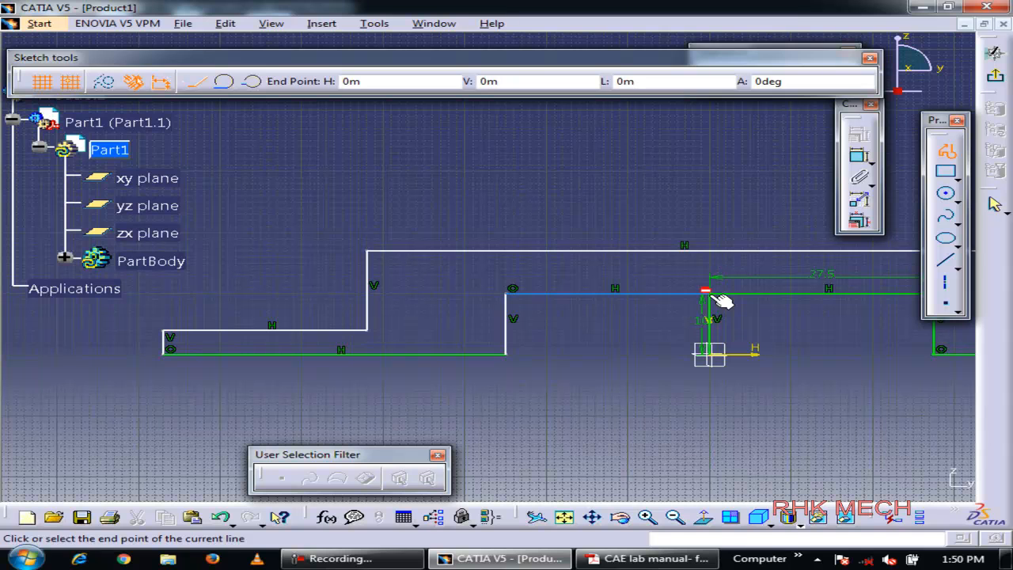
click(719, 299)
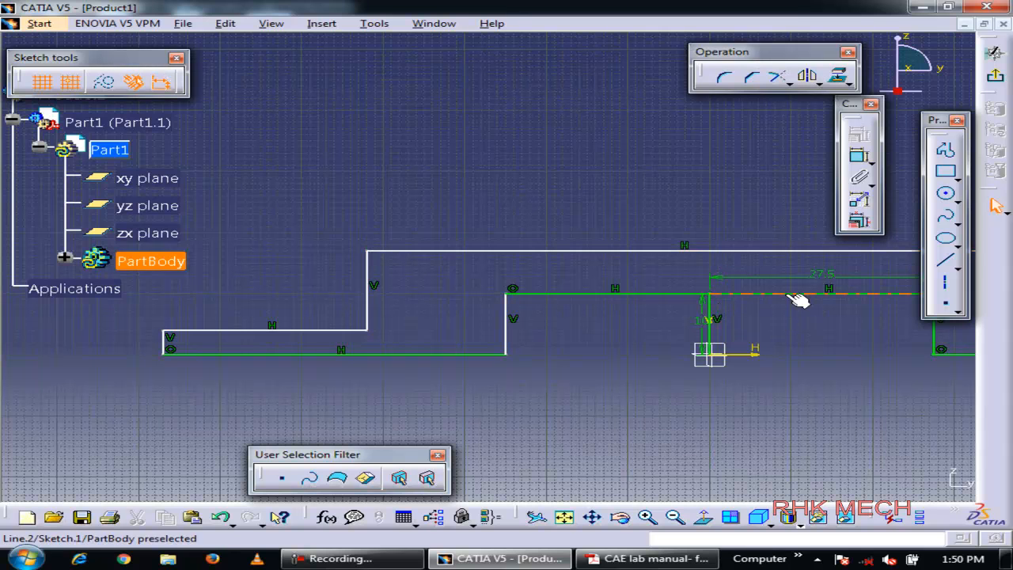
Dimension the distance between the notch's two vertical sides and set it to 55 mm
click(507, 325)
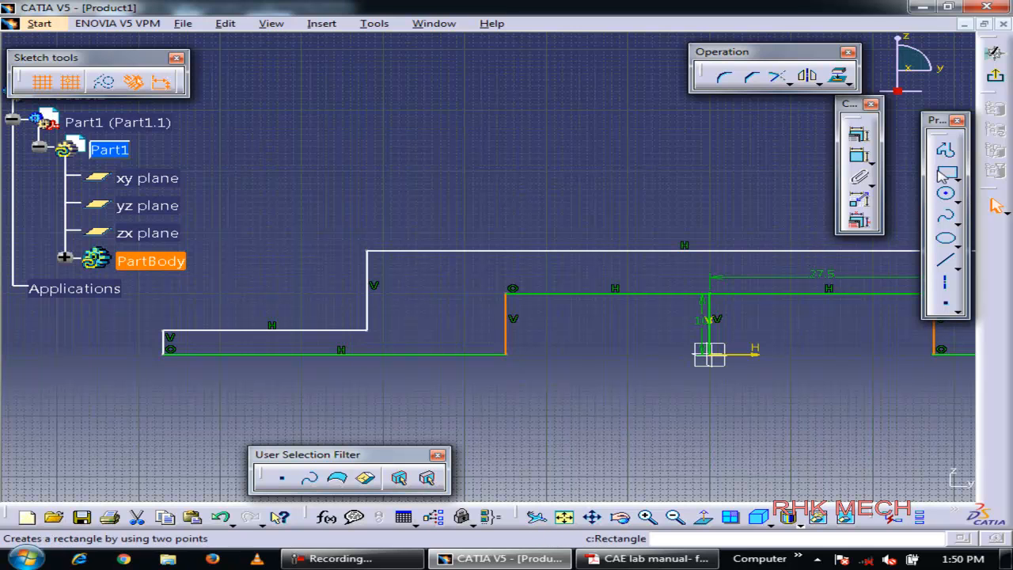
click(859, 156)
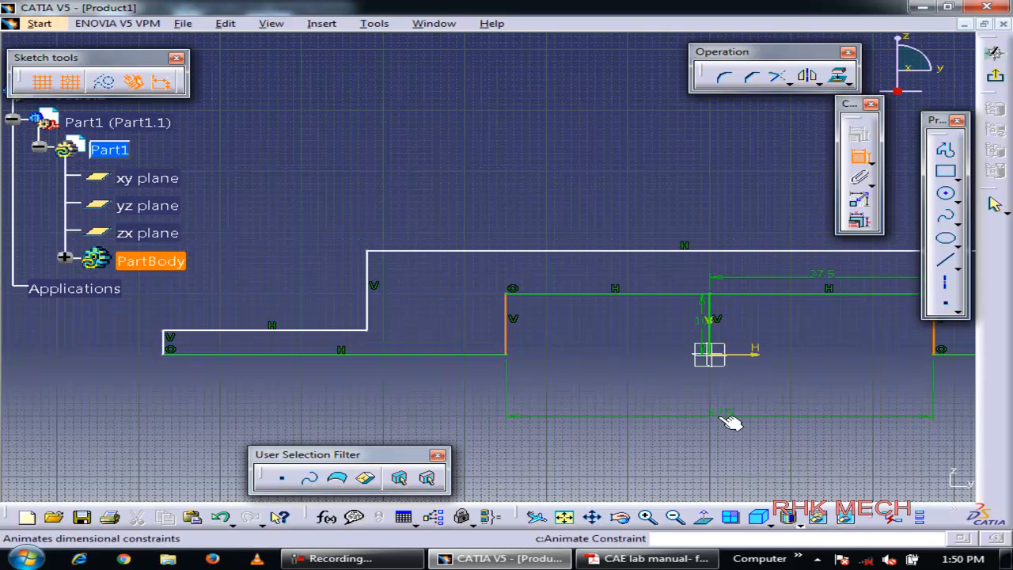
click(727, 421)
double_click(724, 418)
text(55mm)
key(Return)
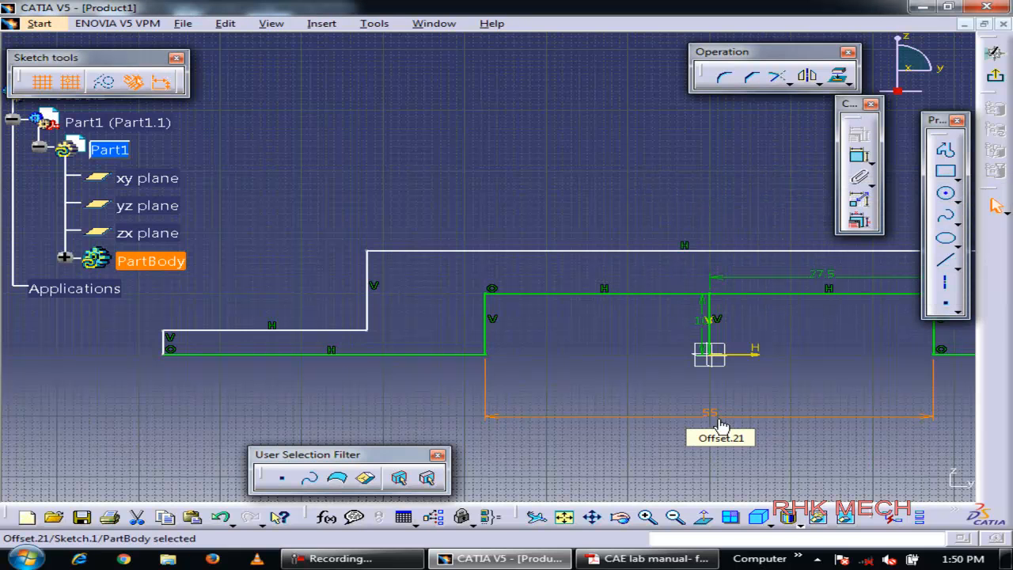
Delete the 27.5 dimension above the notch and the vertical line at the origin
mouse_move(782, 379)
middle_down()
mouse_move(649, 380)
mouse_move(574, 360)
middle_up()
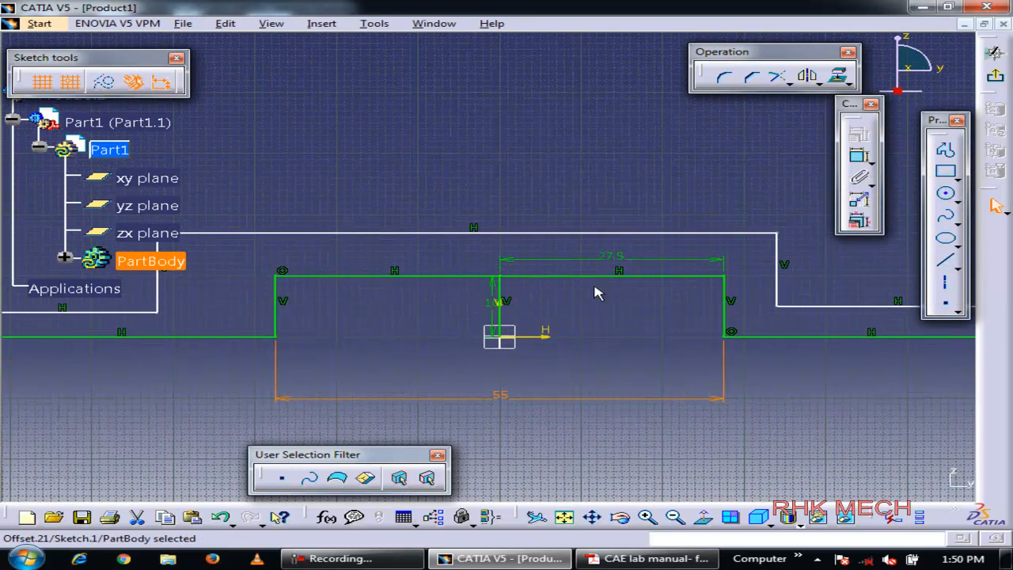
click(625, 260)
key(Delete)
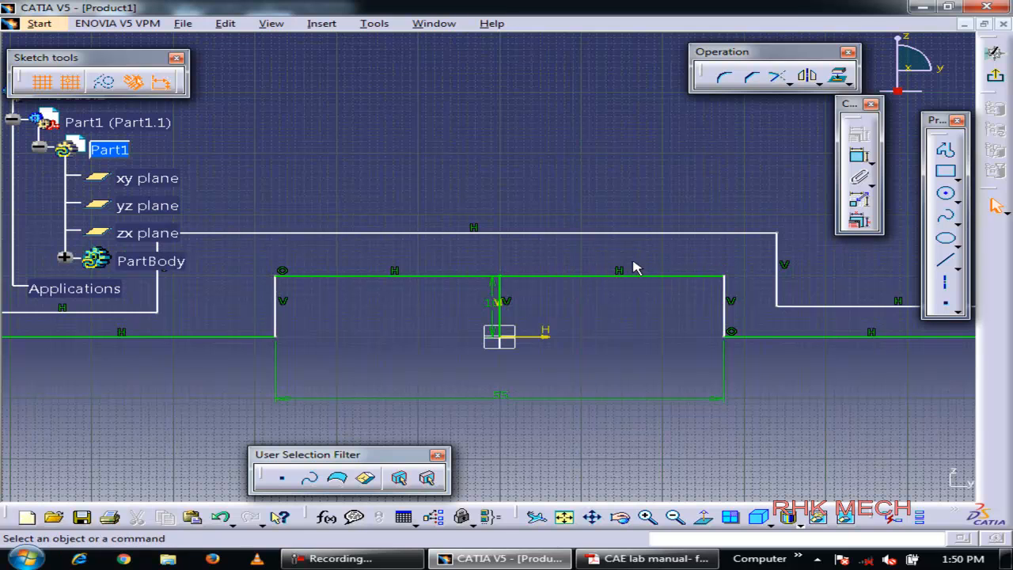
click(728, 308)
click(508, 296)
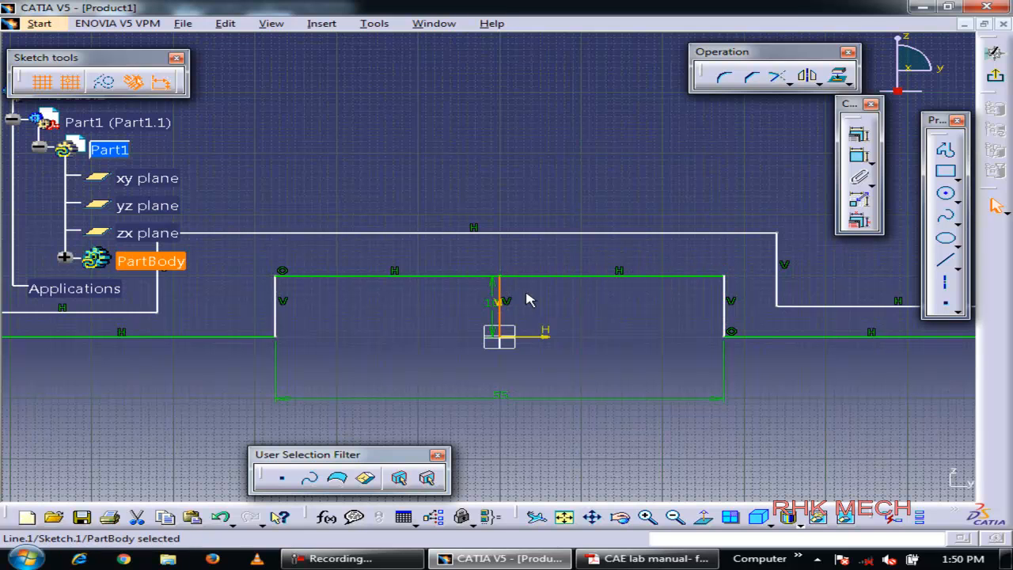
key(Delete)
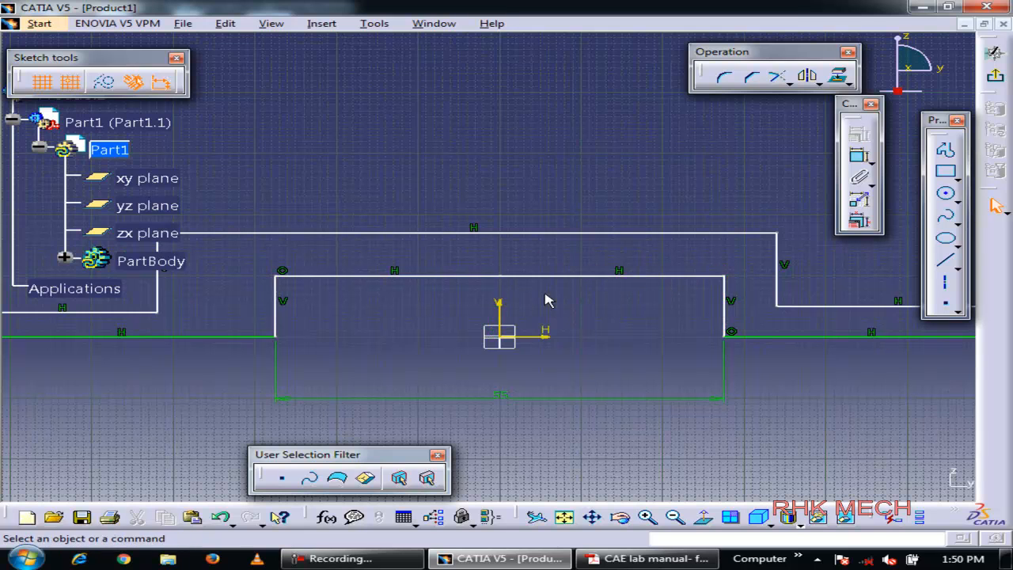
Dimension the distance between the notch's upper edge and the H axis
click(607, 276)
ctrl+click(548, 338)
click(859, 156)
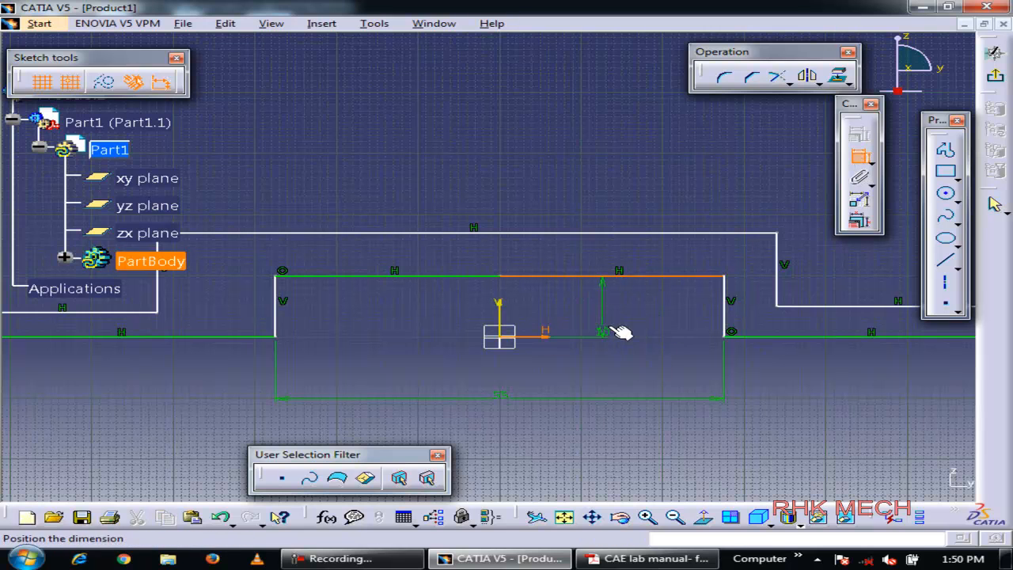
click(596, 378)
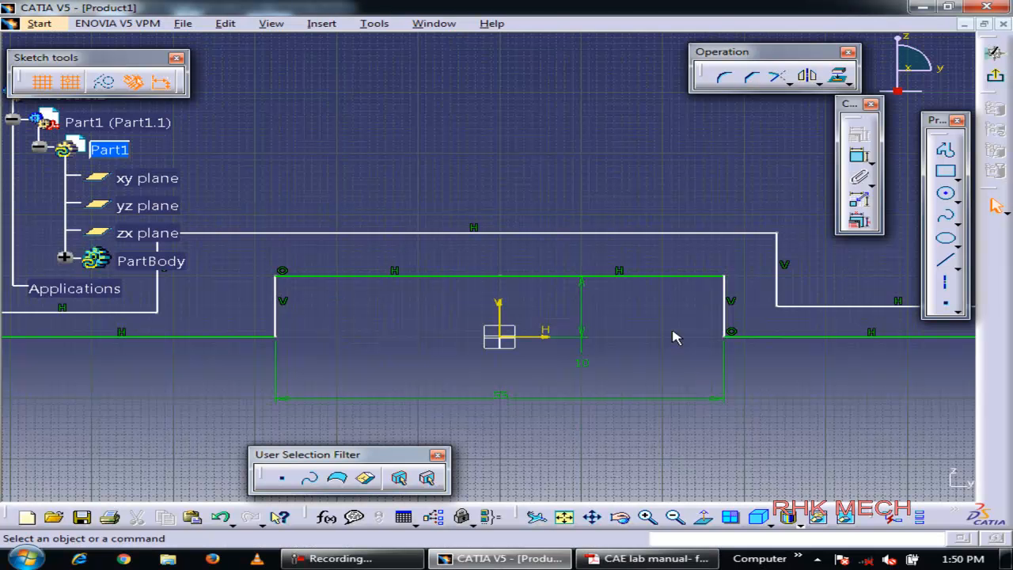
Constrain the notch's two vertical sides to be symmetric about the V axis
click(726, 324)
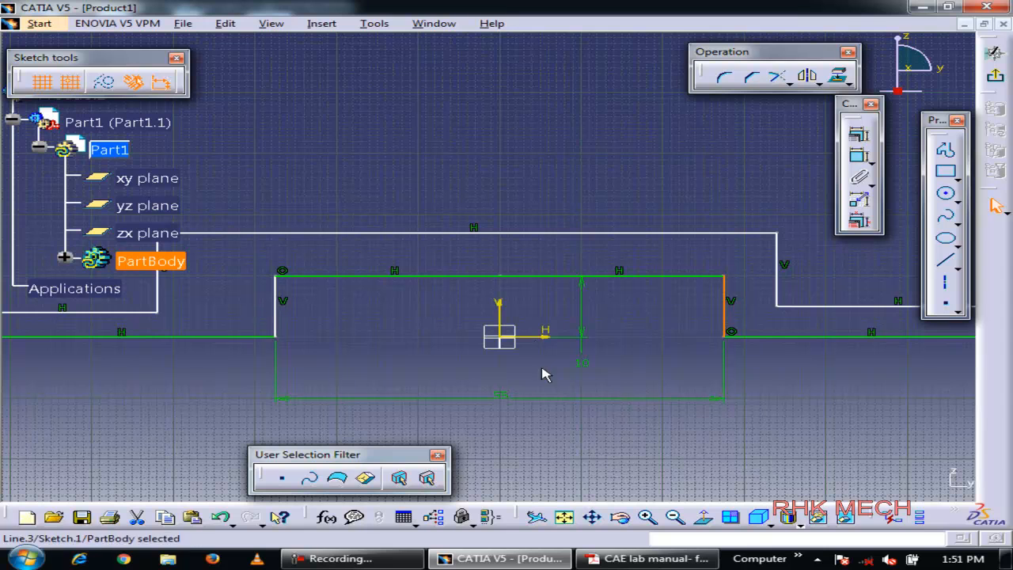
click(499, 312)
click(274, 318)
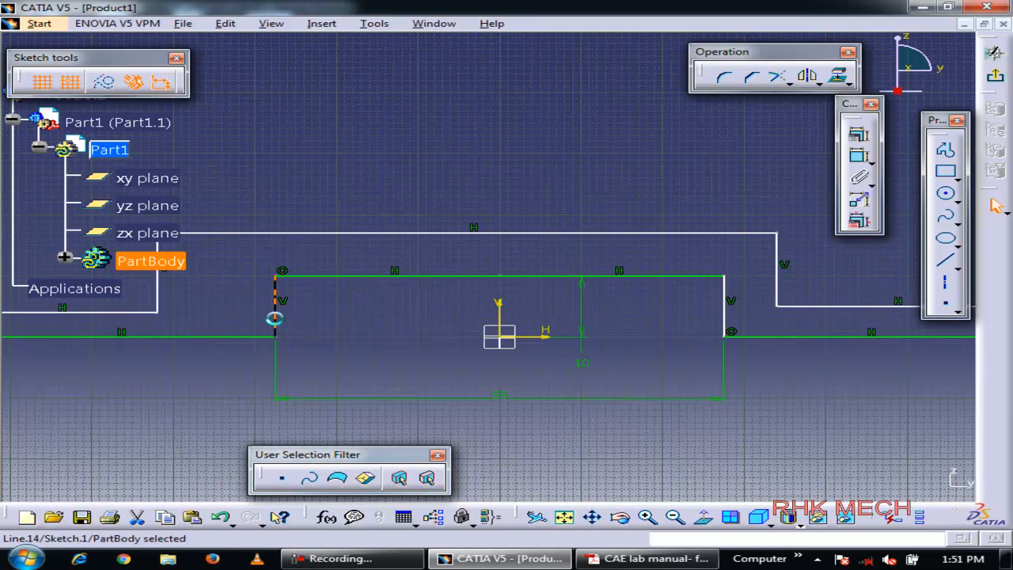
ctrl+click(729, 317)
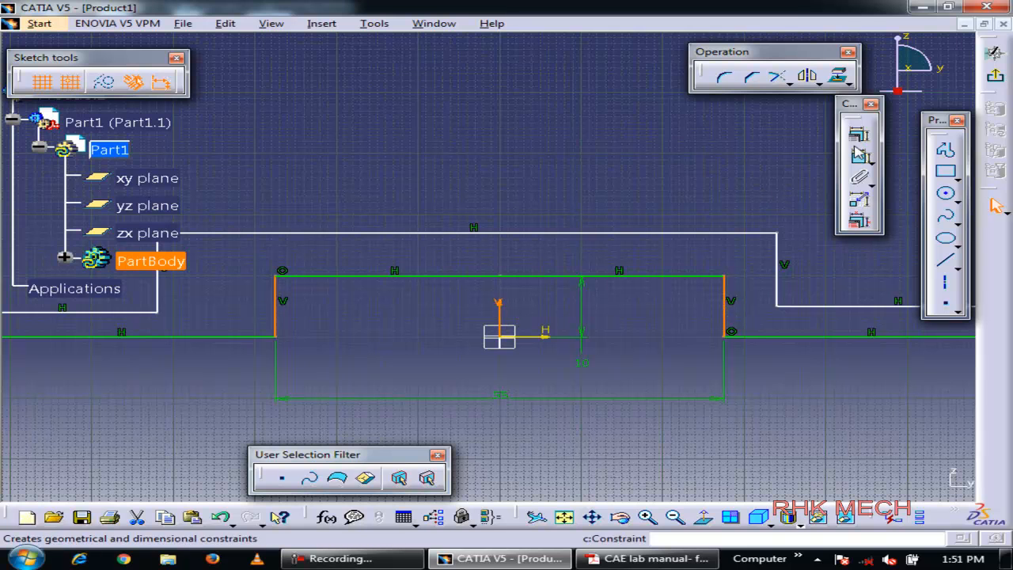
click(857, 153)
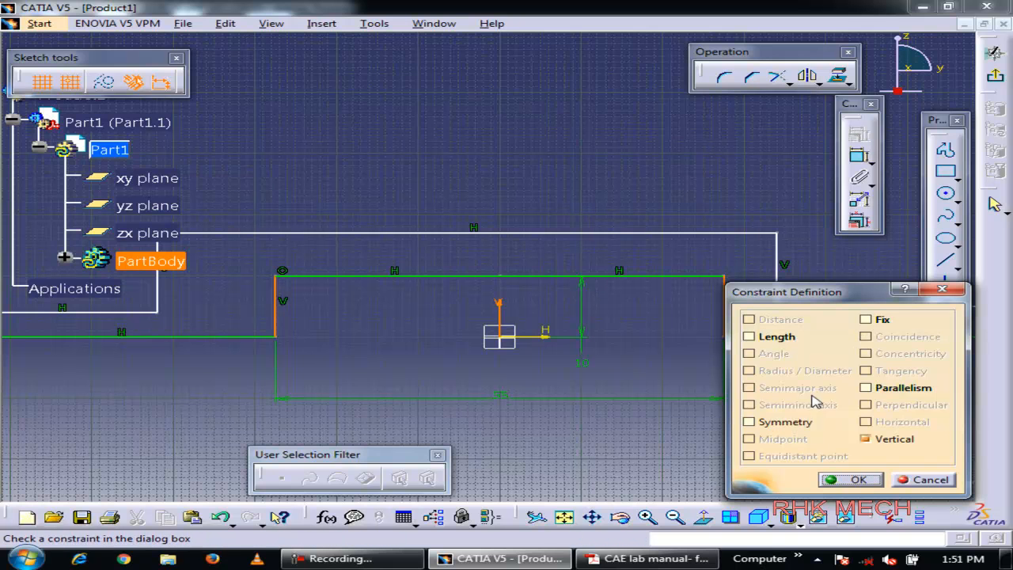
click(749, 422)
click(851, 480)
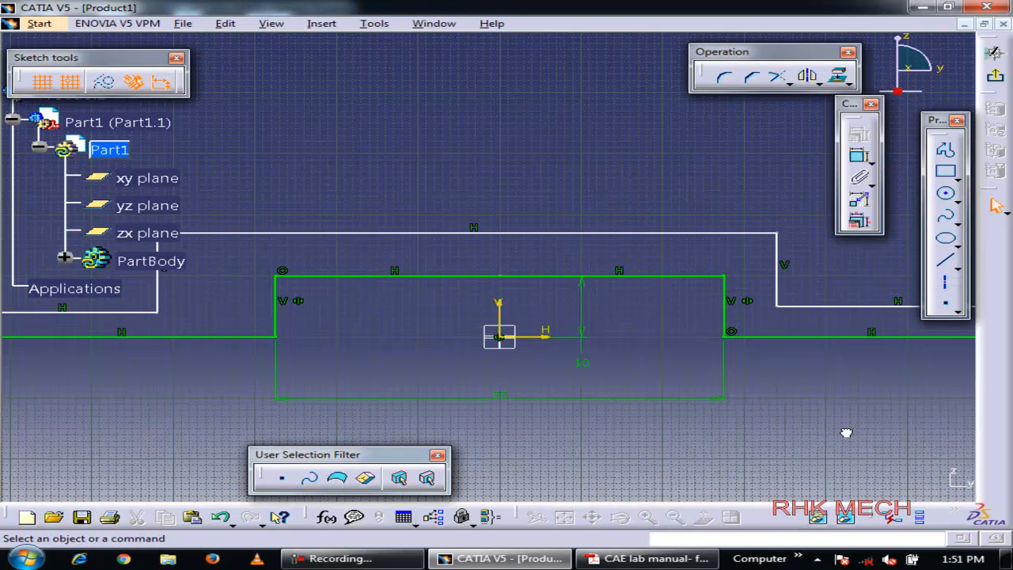
Check the bracket drawing in the lab manual, and dimension the overall distance between the profile's two vertical end edges
key(alt+Tab)
key(alt+Tab)
key(alt+Tab)
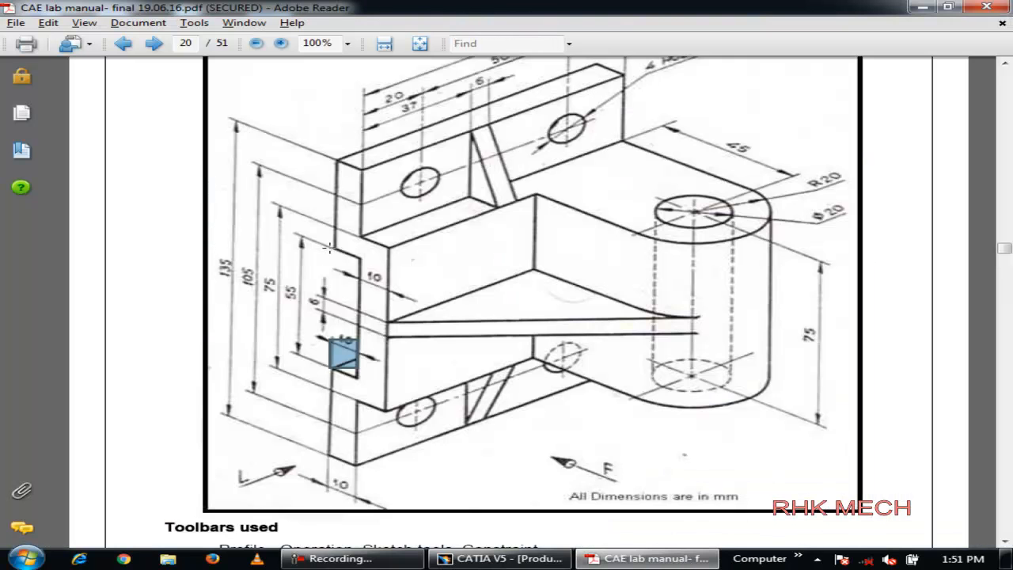
key(alt+Tab)
mouse_move(610, 317)
middle_down()
mouse_move(630, 377)
mouse_move(673, 306)
middle_up()
middle_drag(744, 290, 736, 328)
click(351, 285)
click(576, 285)
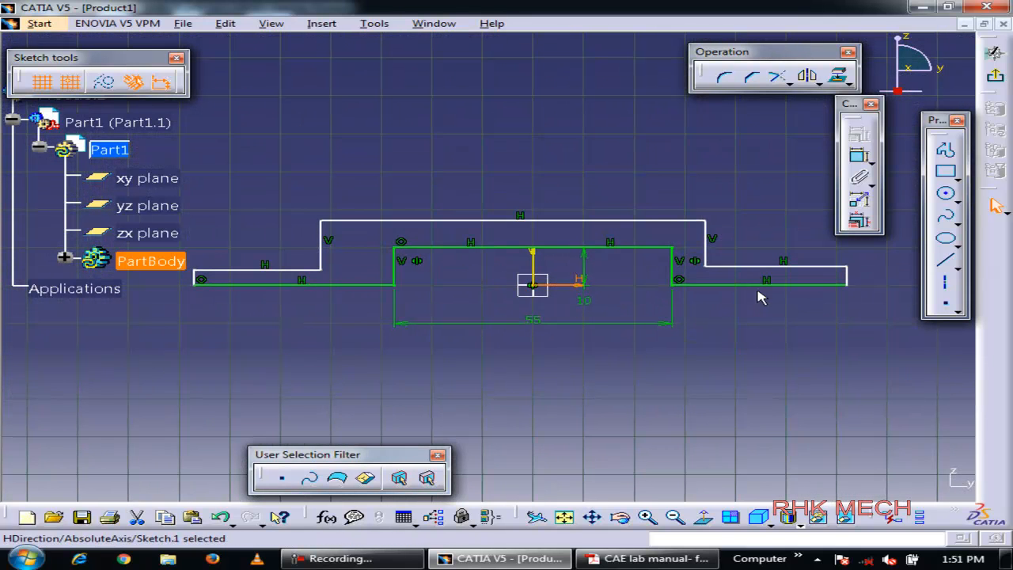
click(850, 276)
ctrl+click(197, 280)
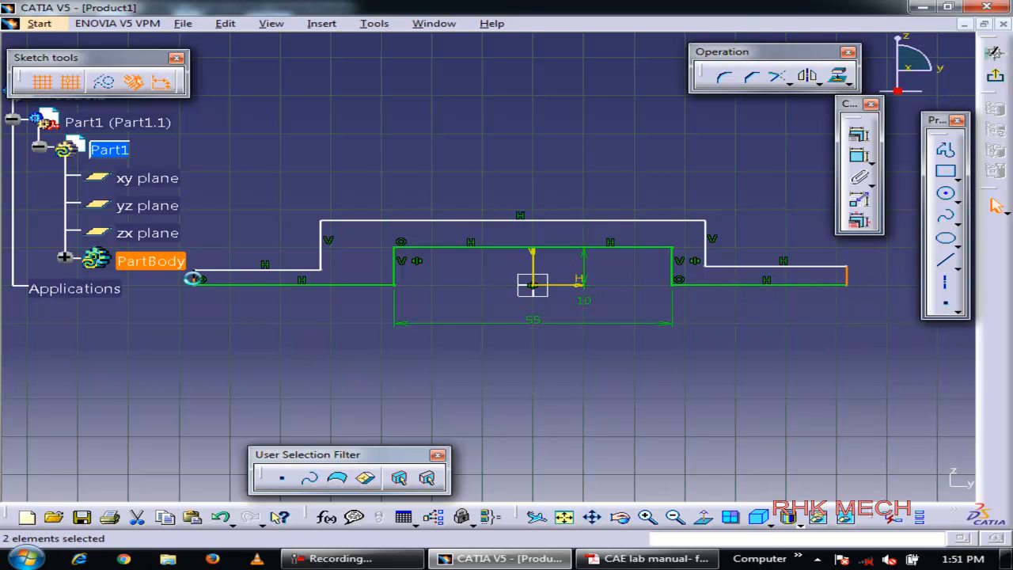
click(861, 156)
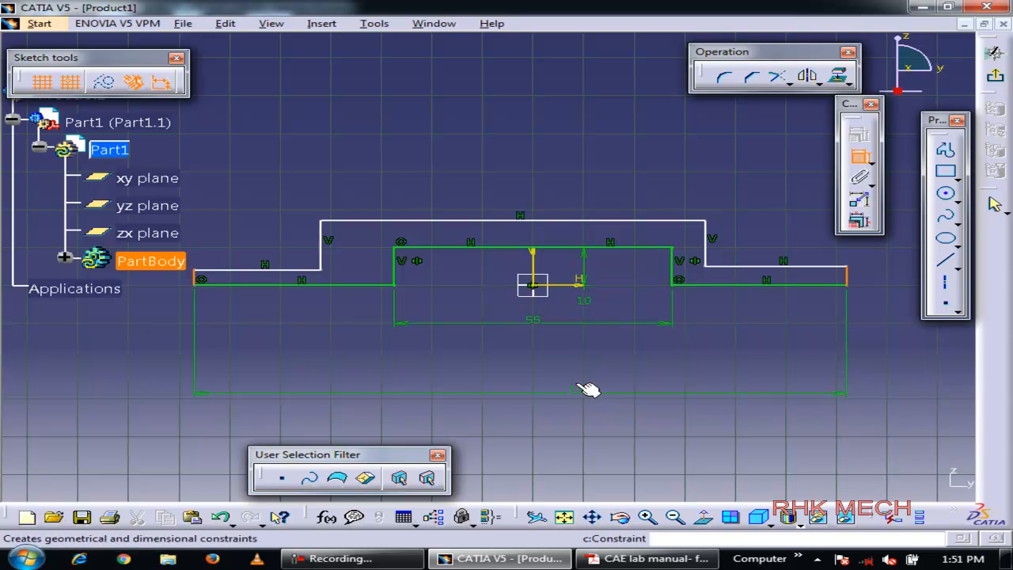
click(539, 404)
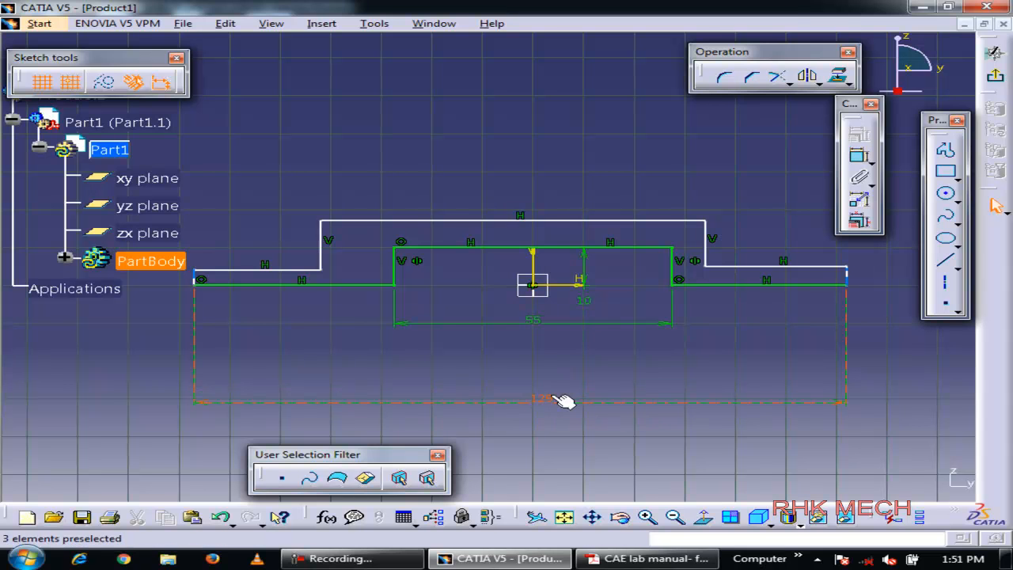
Check the overall length in the manual's drawing and set the end-to-end dimension to 135 mm
key(alt+Tab)
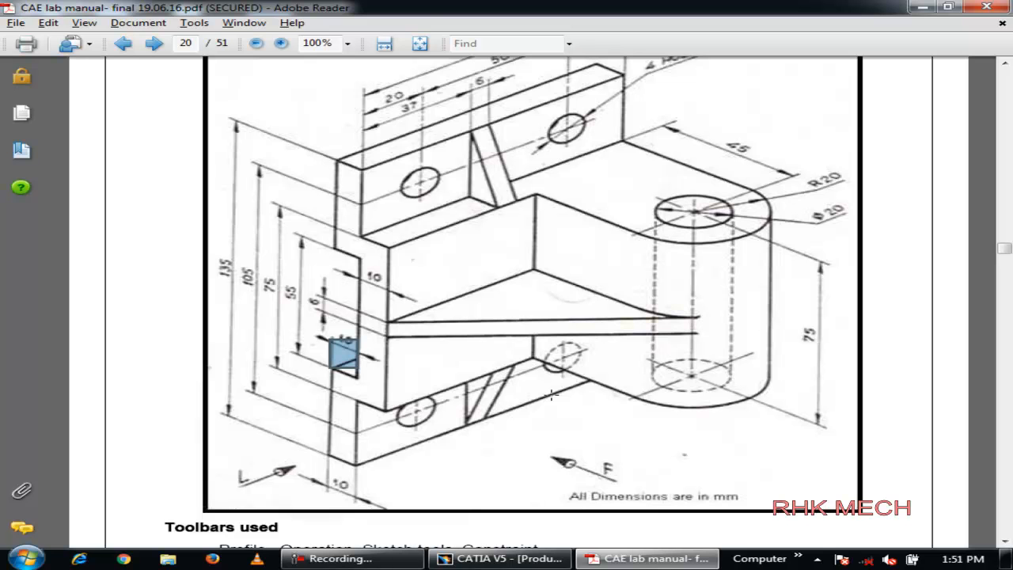
key(alt+Tab)
double_click(545, 400)
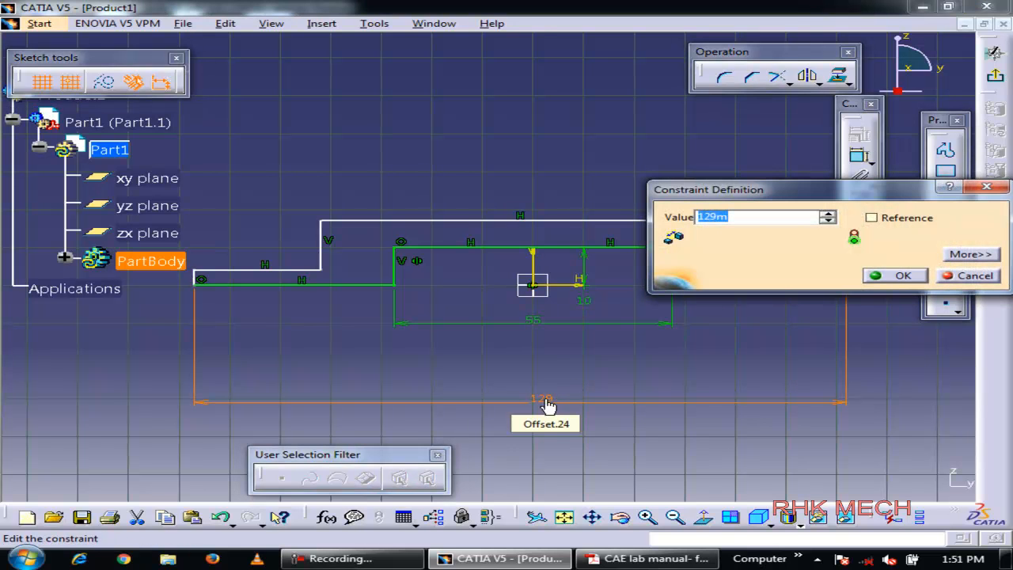
text(135)
key(Return)
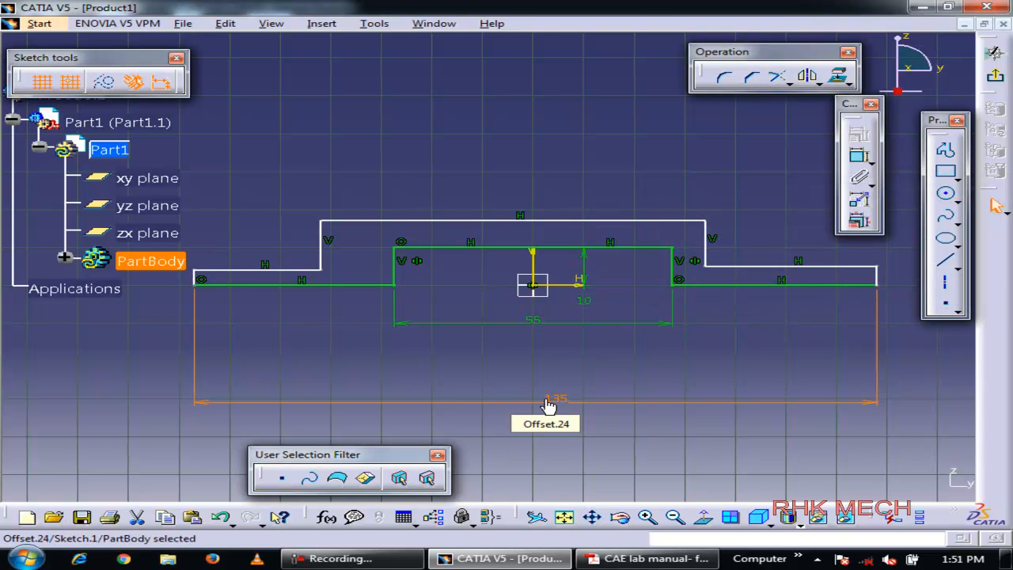
Constrain the profile's two vertical end edges to be symmetric about the V axis
click(196, 276)
ctrl+click(877, 277)
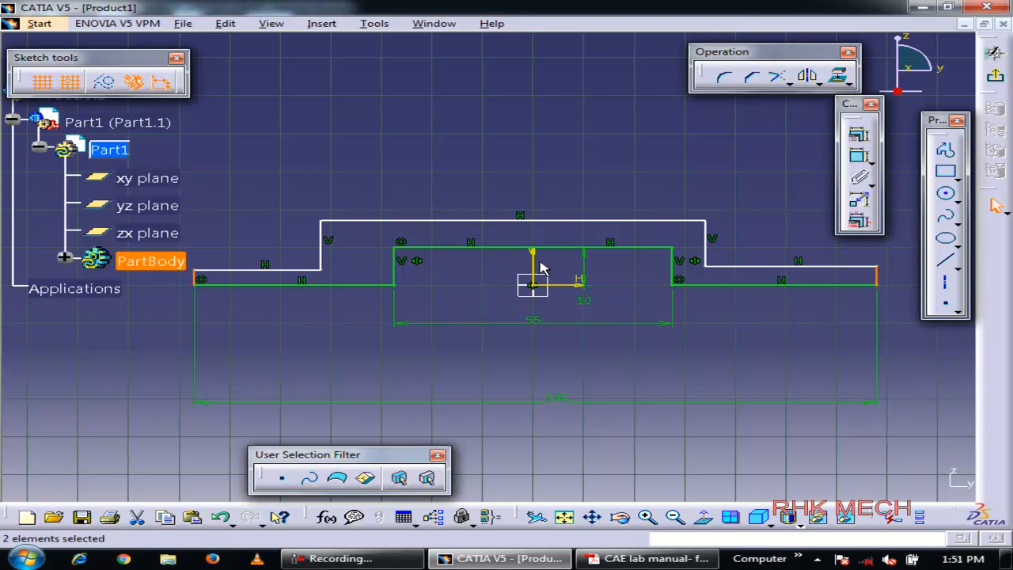
click(859, 135)
click(788, 422)
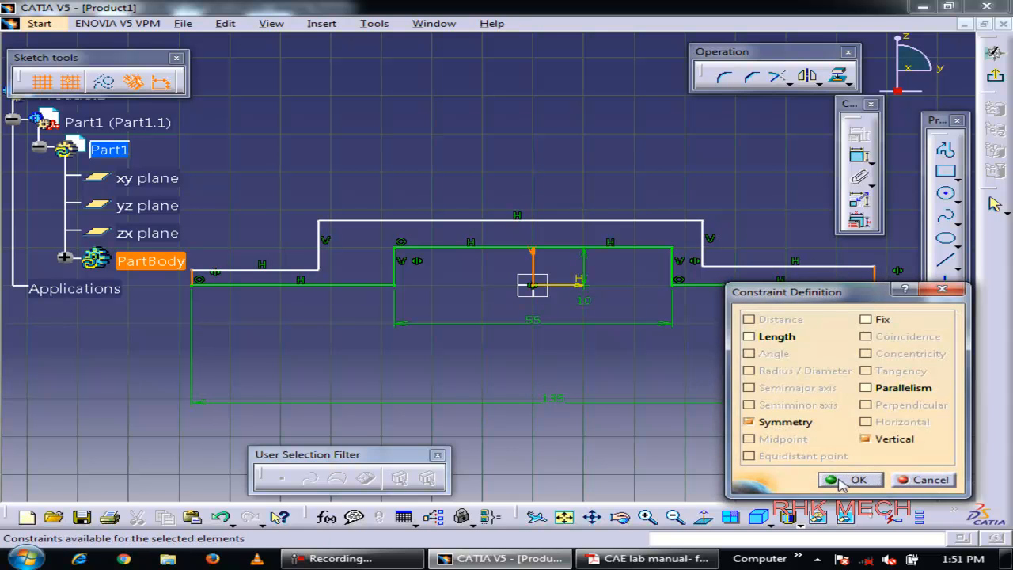
click(845, 479)
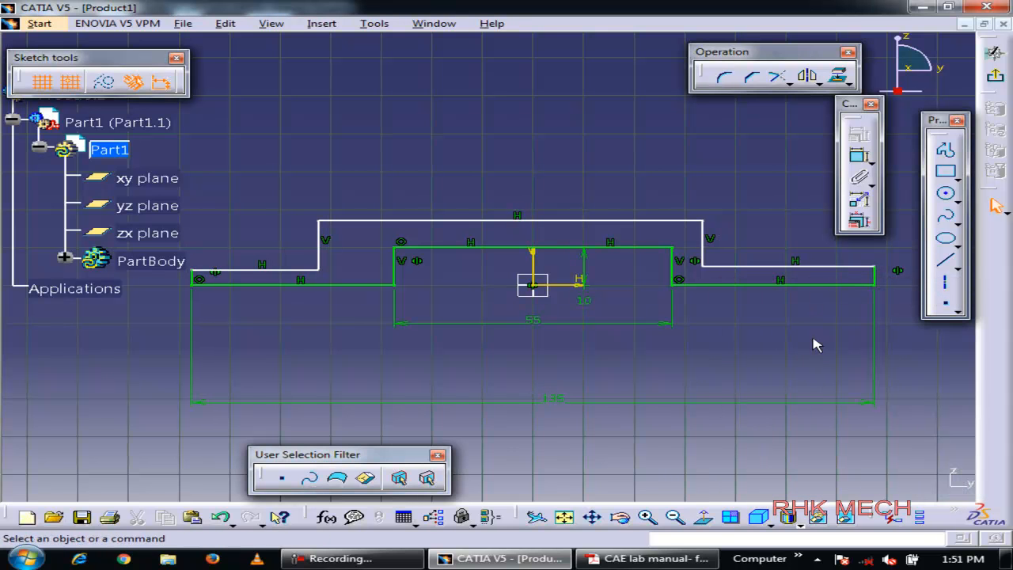
Dimension the length of the profile's left end edge and set it to 10 mm, checking the plate thickness in the manual
click(260, 271)
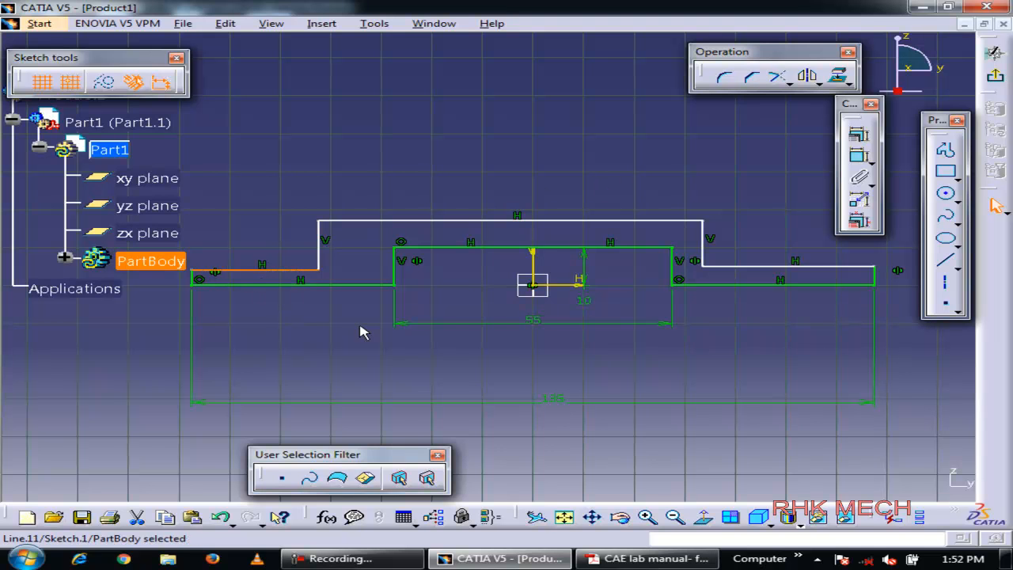
mouse_move(289, 325)
middle_down()
mouse_move(432, 357)
mouse_move(267, 314)
middle_up()
click(236, 298)
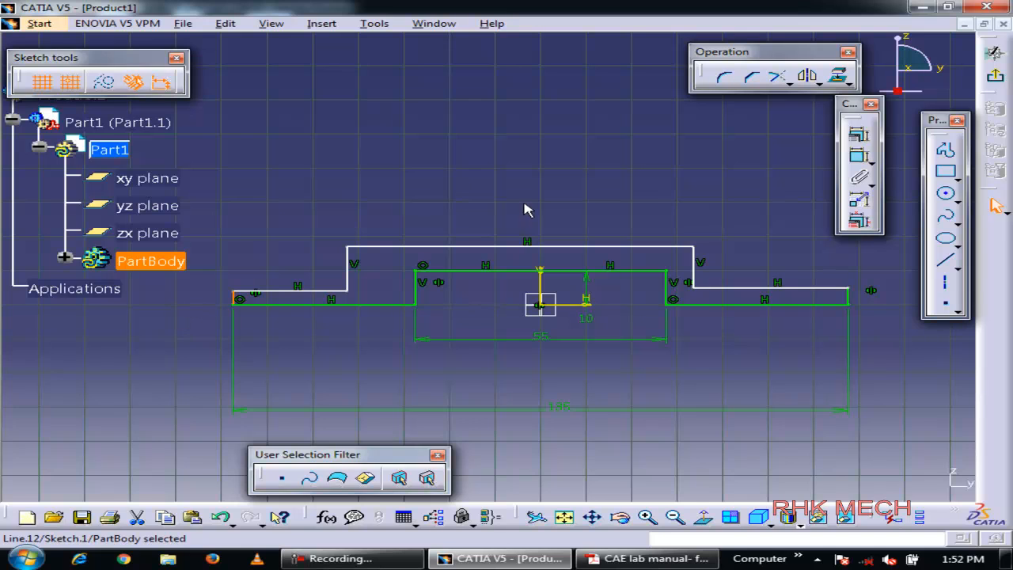
key(alt+Tab)
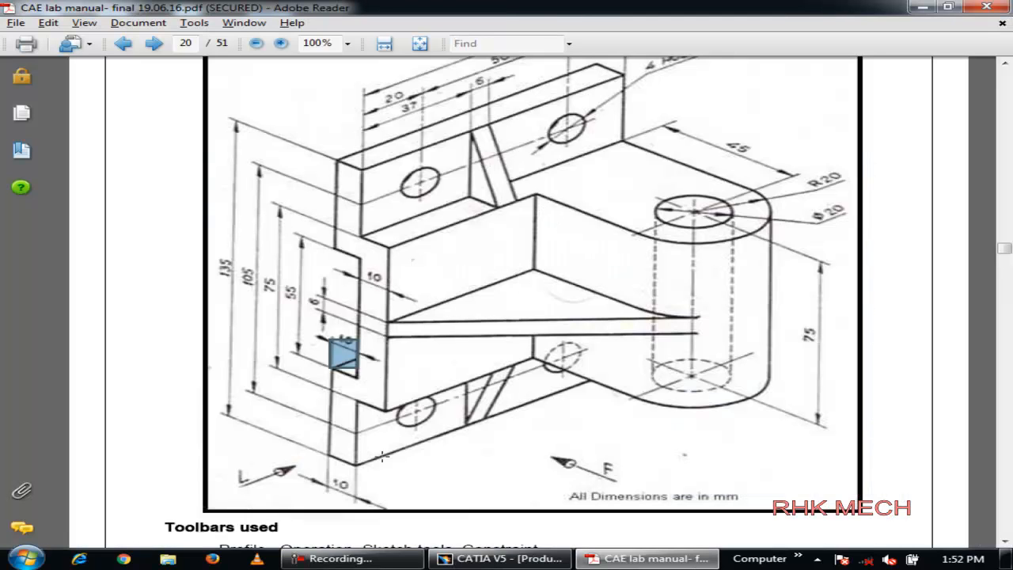
key(alt+Tab)
click(859, 156)
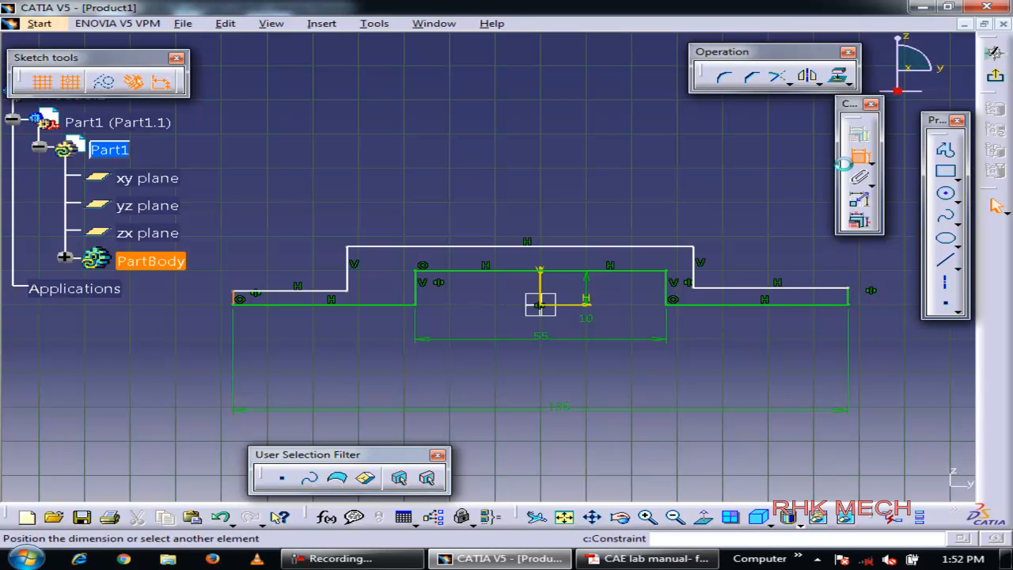
click(190, 353)
double_click(192, 353)
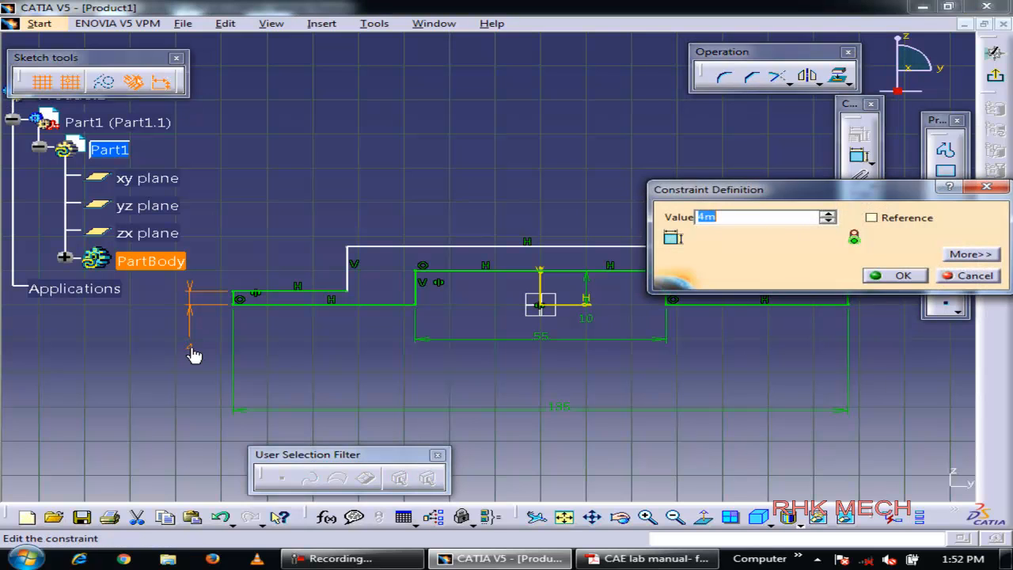
text(10)
key(Return)
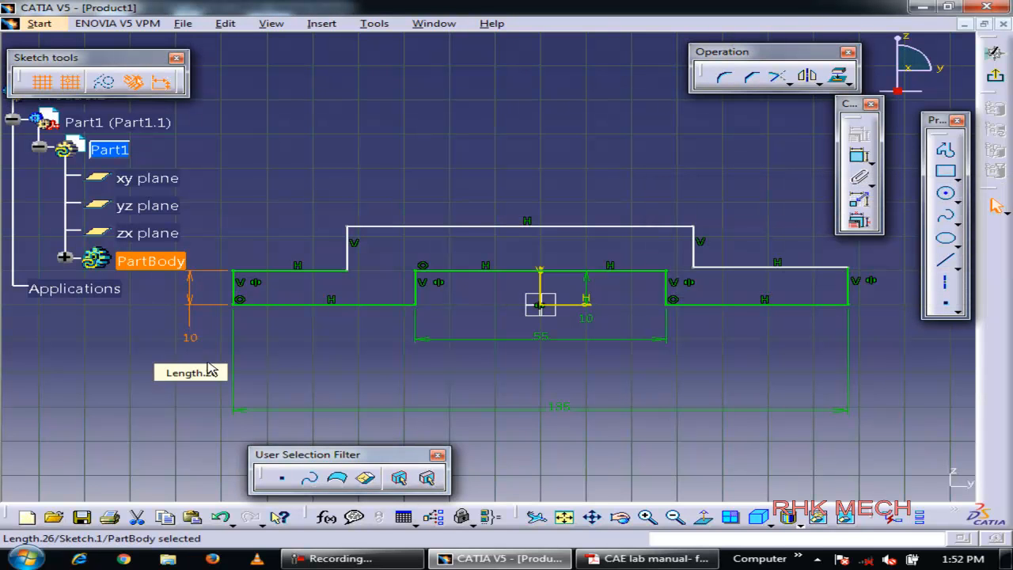
Dimension the length of the profile's right end edge and set it to 10 mm
click(848, 295)
click(858, 156)
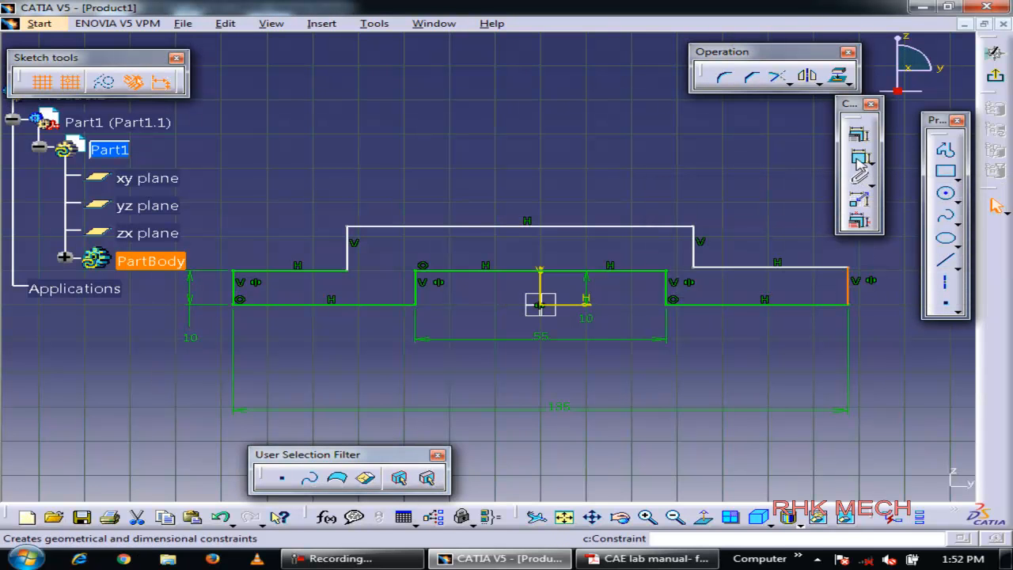
click(921, 360)
double_click(910, 353)
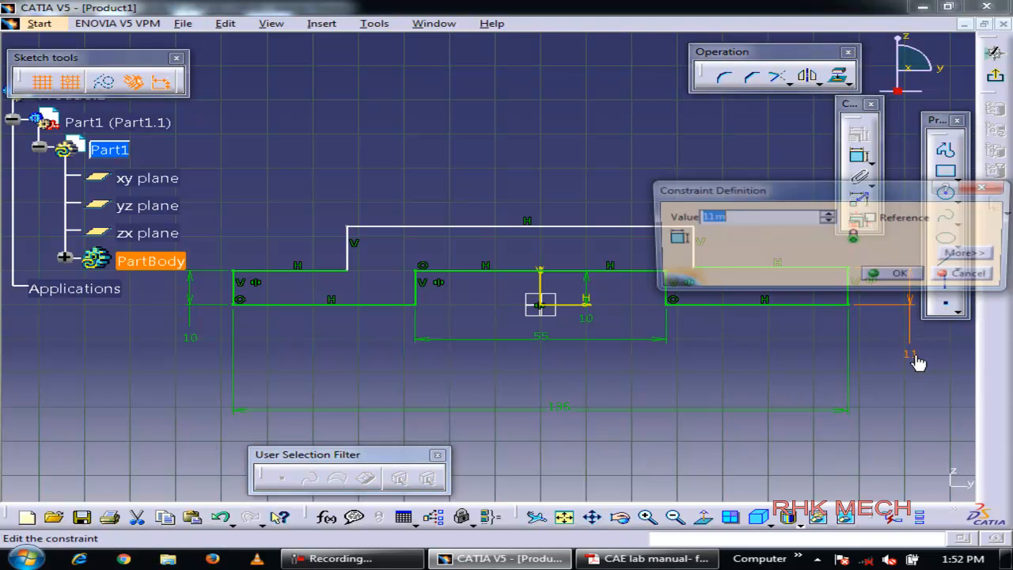
key(Return)
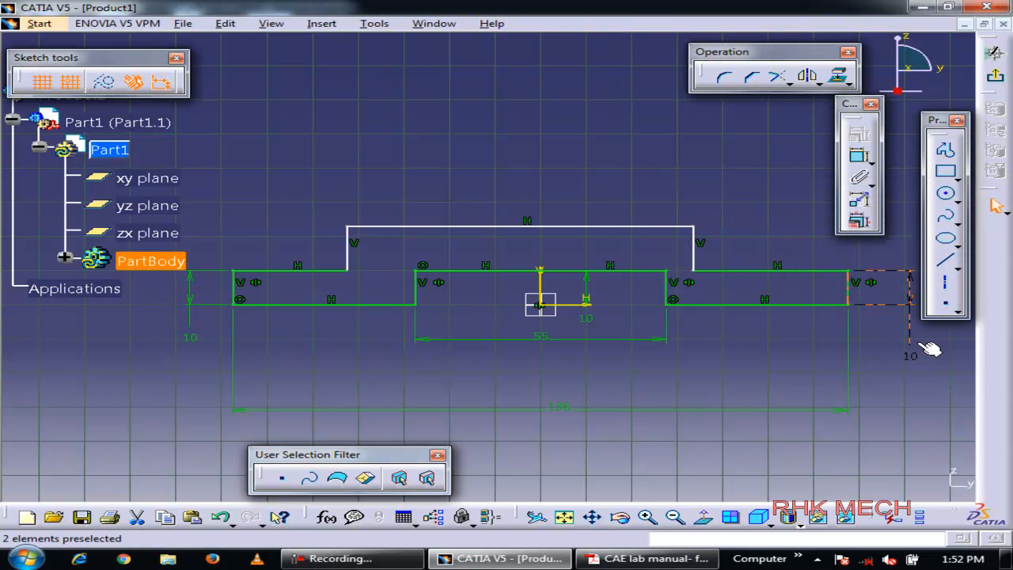
Constrain the raised middle section's two outer vertical sides to be symmetric about the V axis
middle_drag(776, 366, 749, 396)
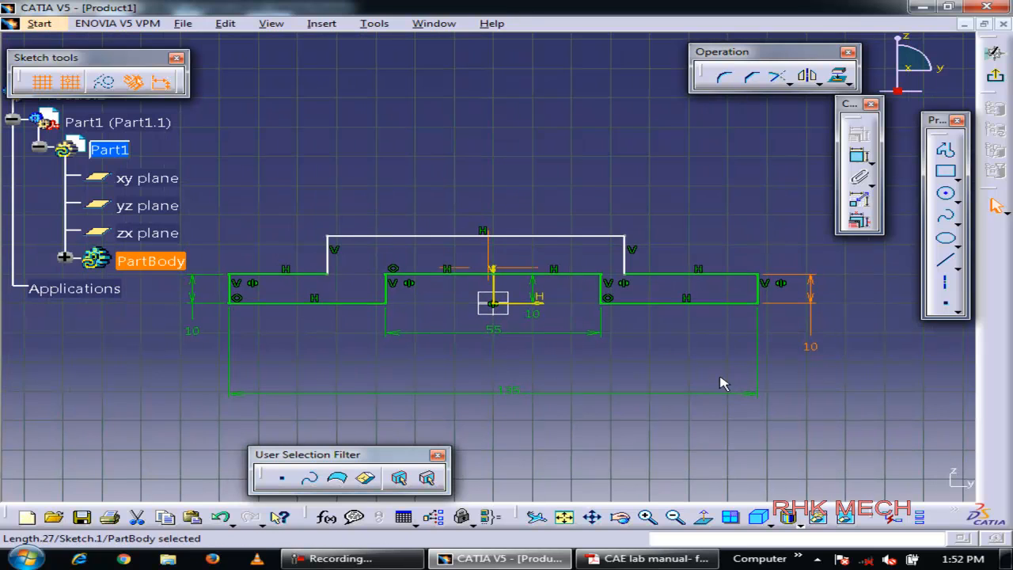
click(513, 239)
click(329, 257)
ctrl+click(625, 257)
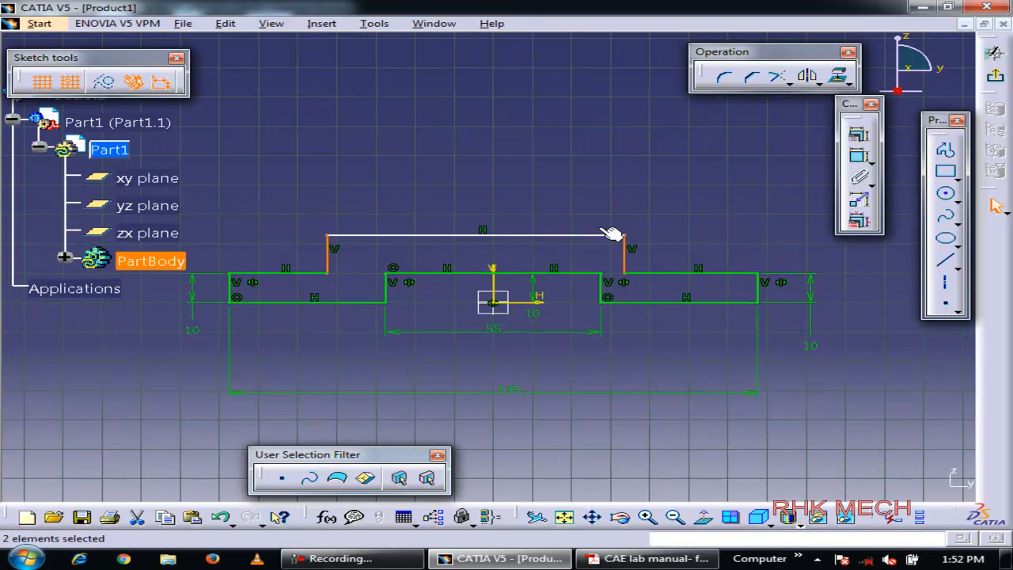
ctrl+click(496, 283)
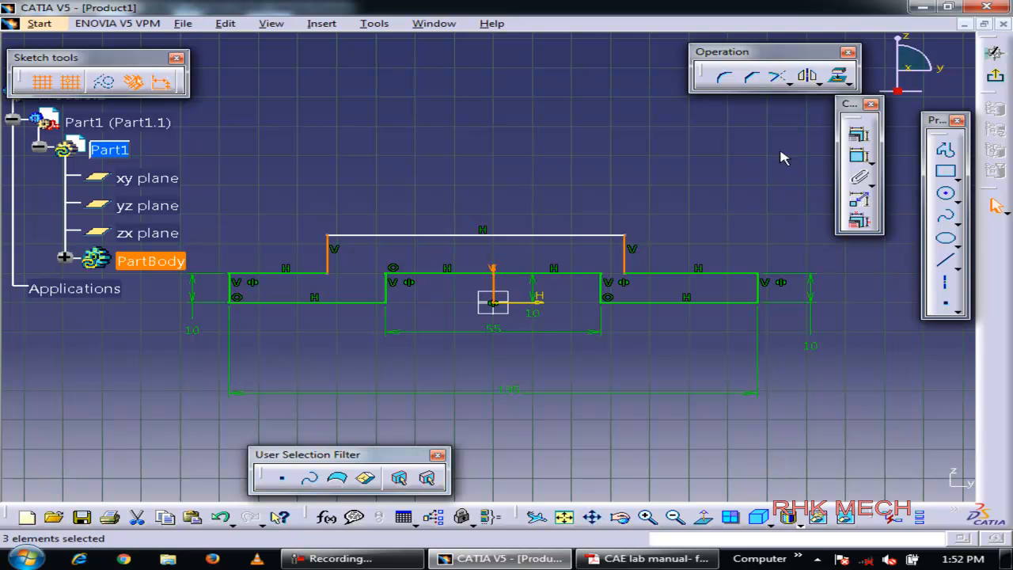
click(854, 136)
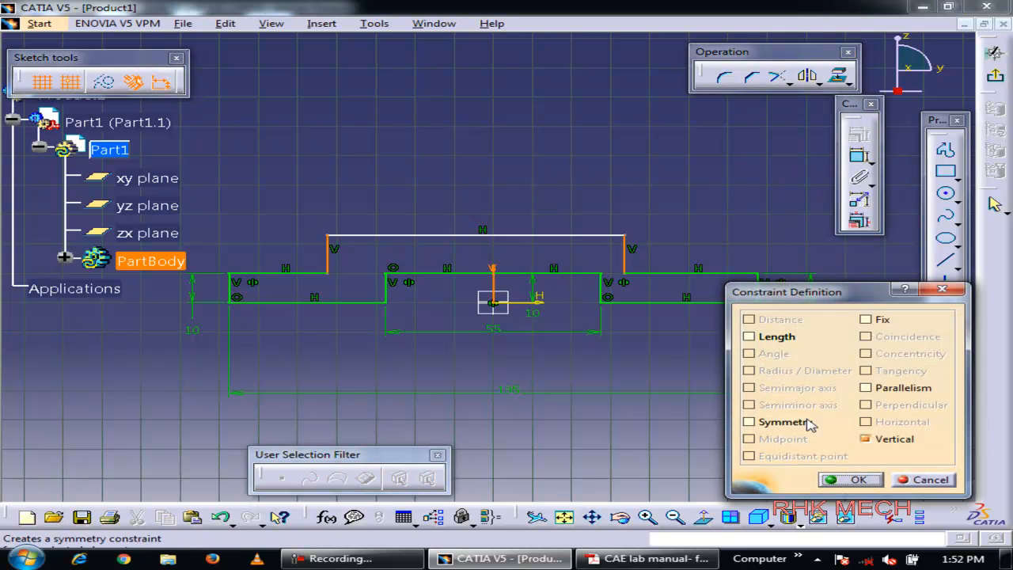
click(778, 427)
click(851, 480)
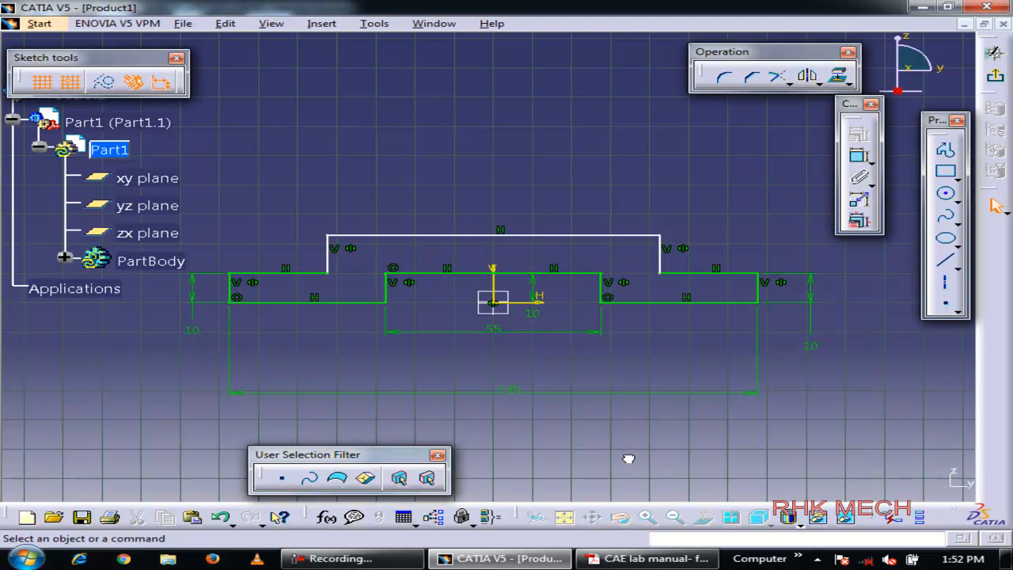
Dimension the distance between the raised middle section's two outer vertical sides and set it to 75 mm, checking the manual drawing
click(659, 259)
ctrl+click(329, 261)
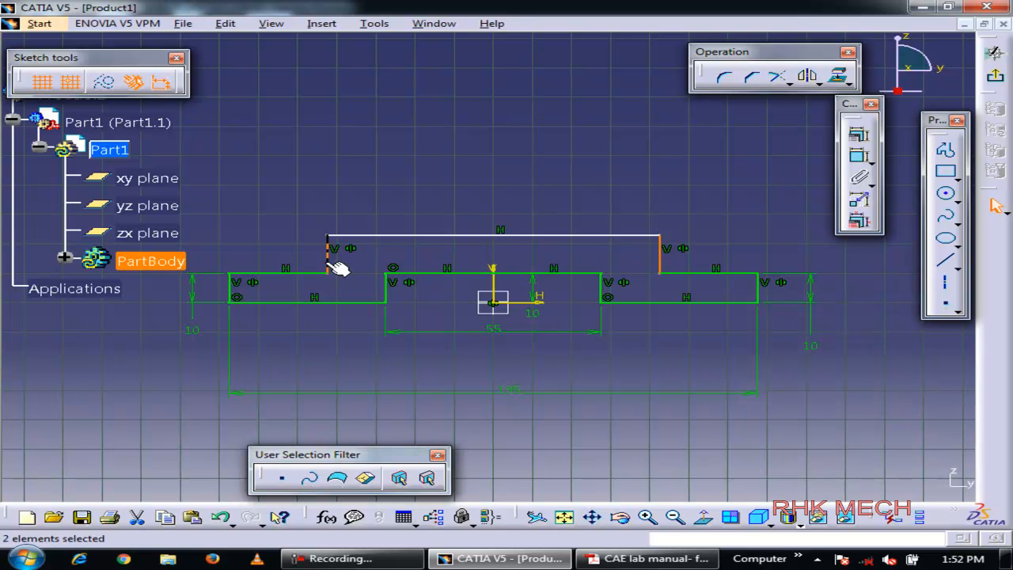
key(alt+Tab)
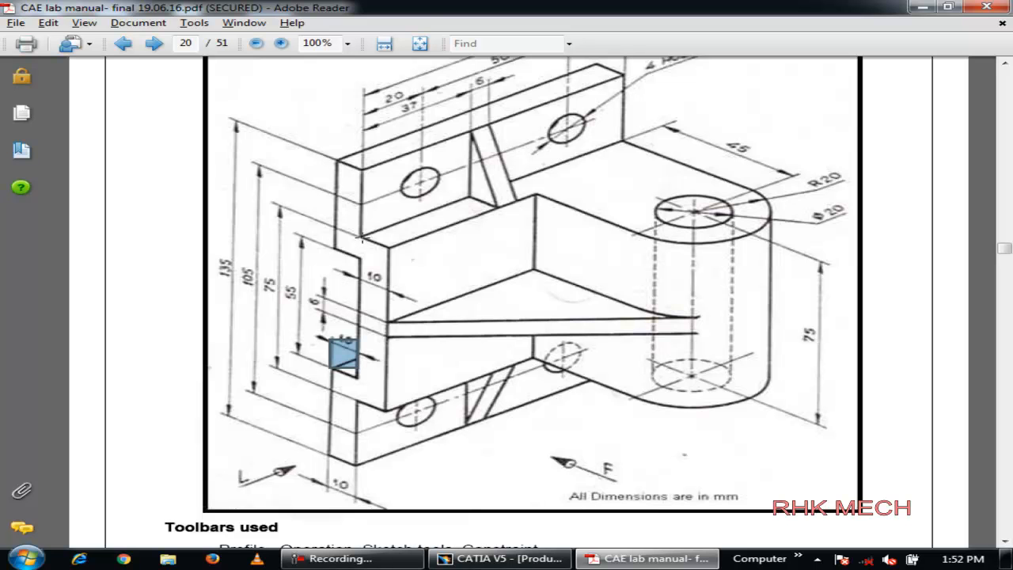
key(alt+Tab)
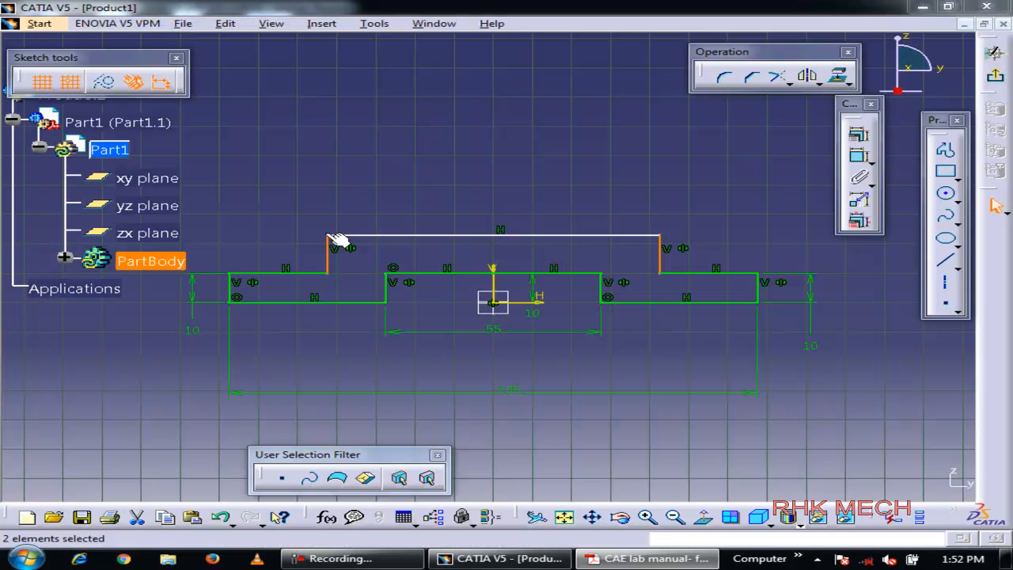
click(855, 156)
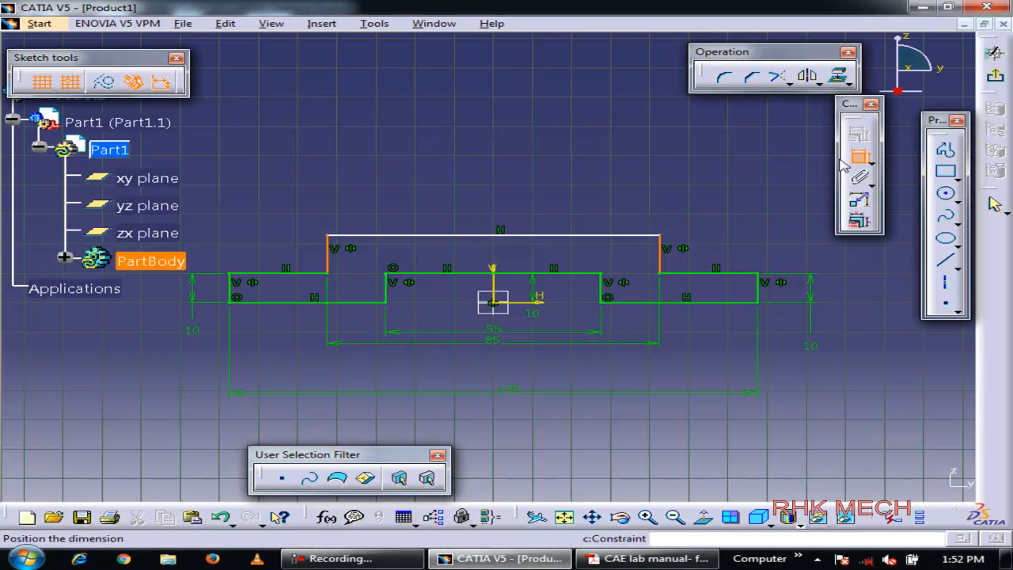
double_click(481, 170)
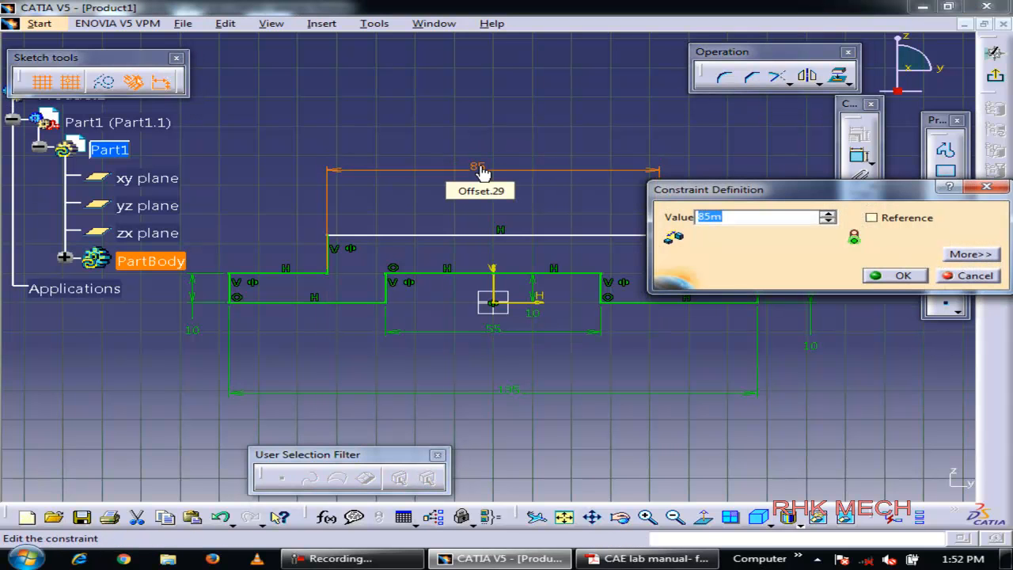
text(75)
key(Return)
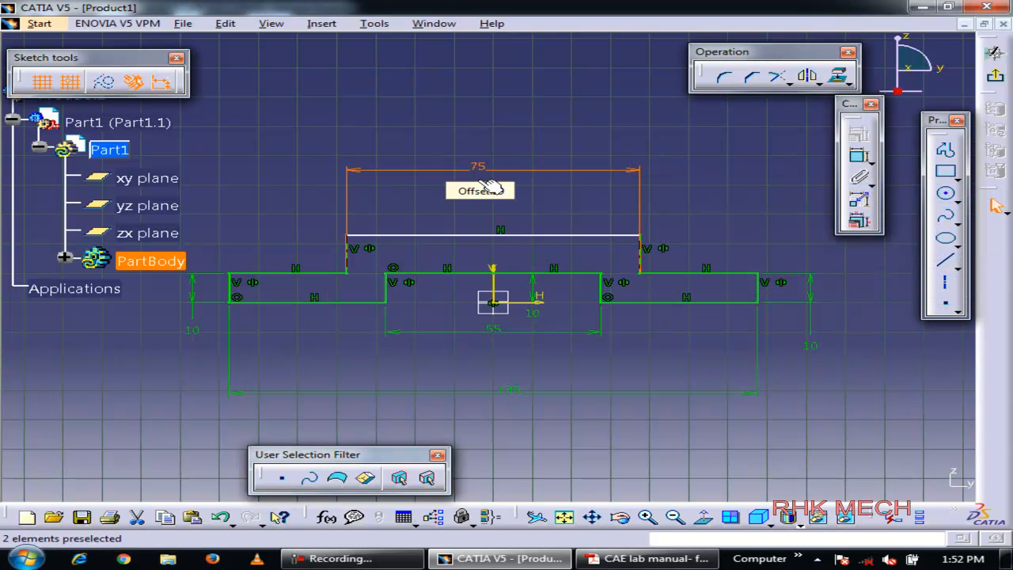
Dimension the offset between the central slot's top edge and the raised section's top edge, and set it to 10 mm
click(535, 274)
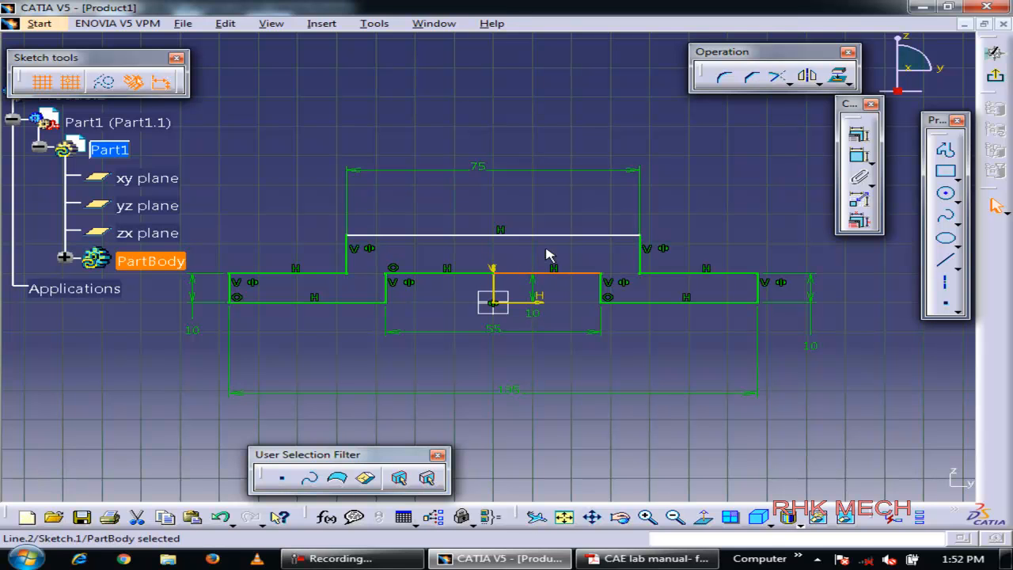
ctrl+click(556, 236)
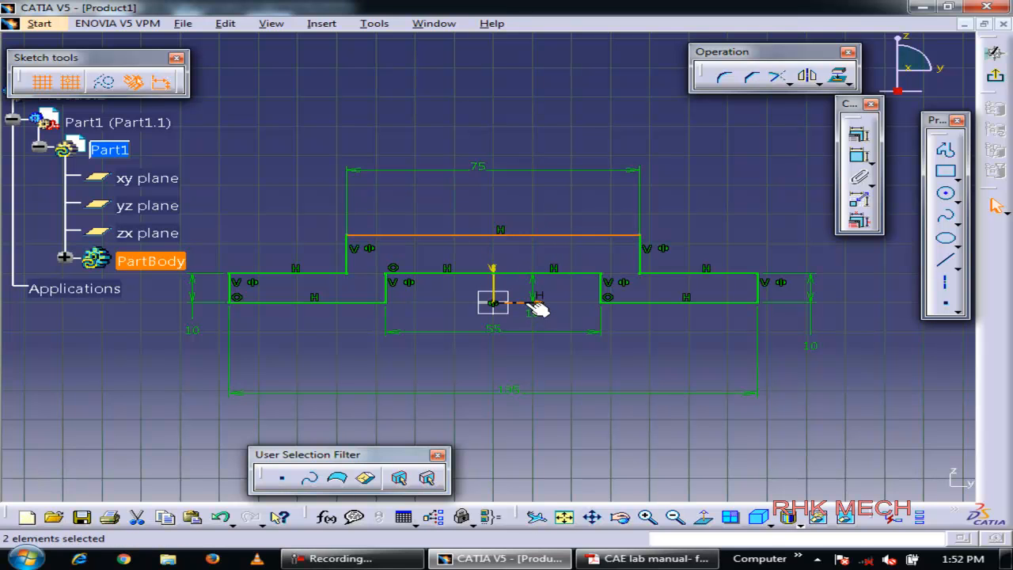
key(alt+Tab)
key(alt+Tab)
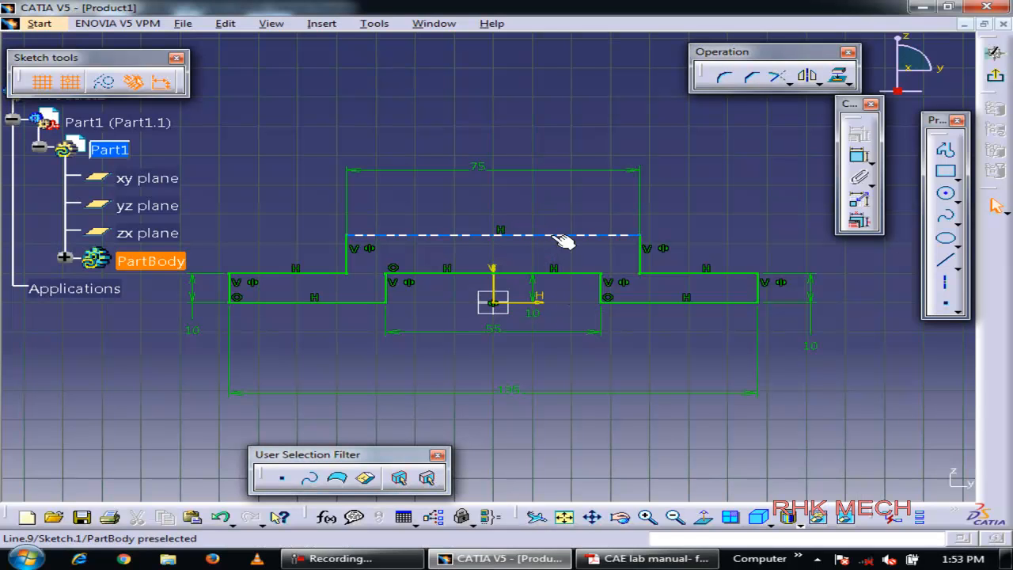
click(523, 274)
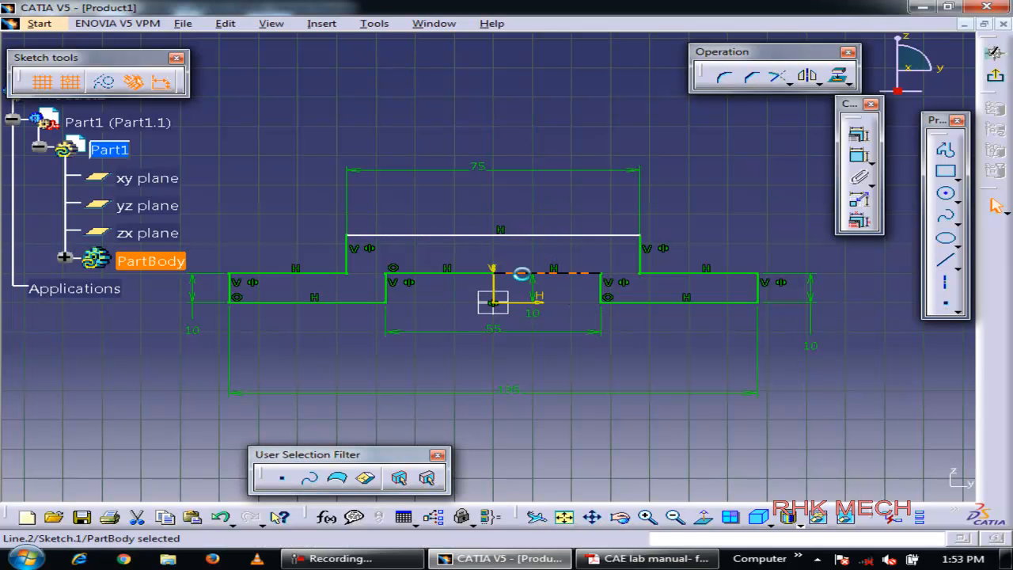
ctrl+click(546, 235)
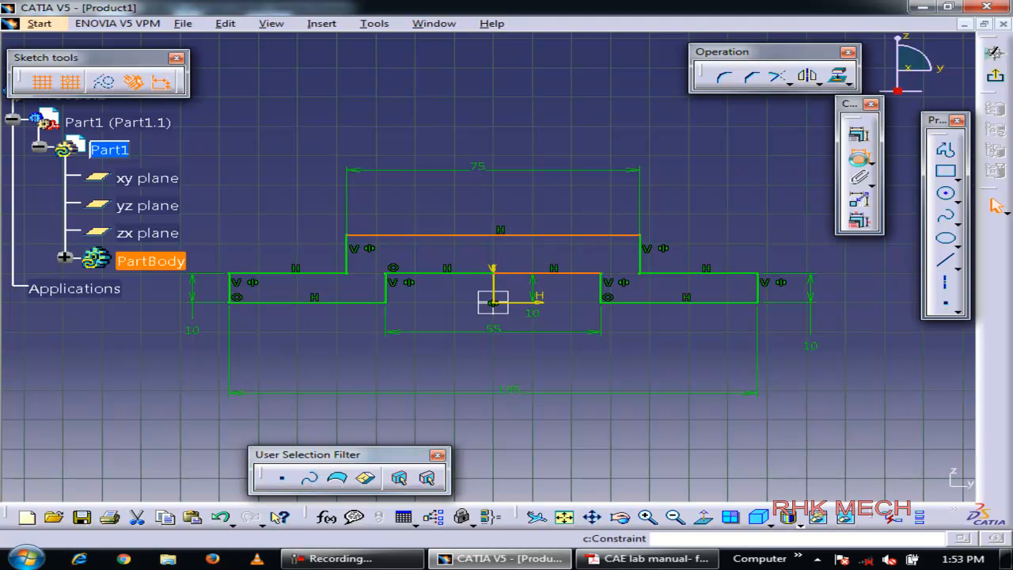
click(859, 135)
click(543, 204)
double_click(539, 202)
text(10)
key(Return)
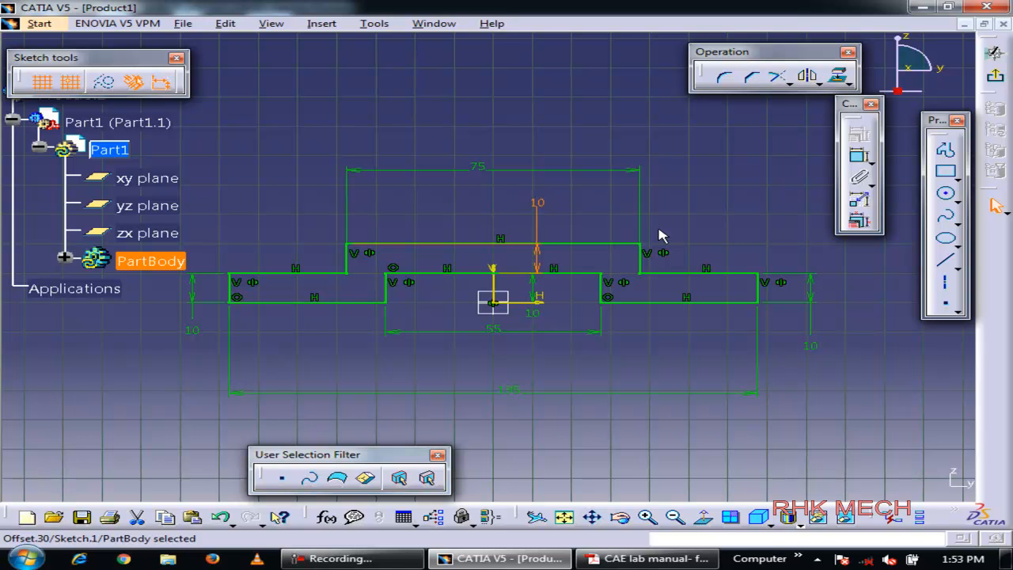
click(726, 218)
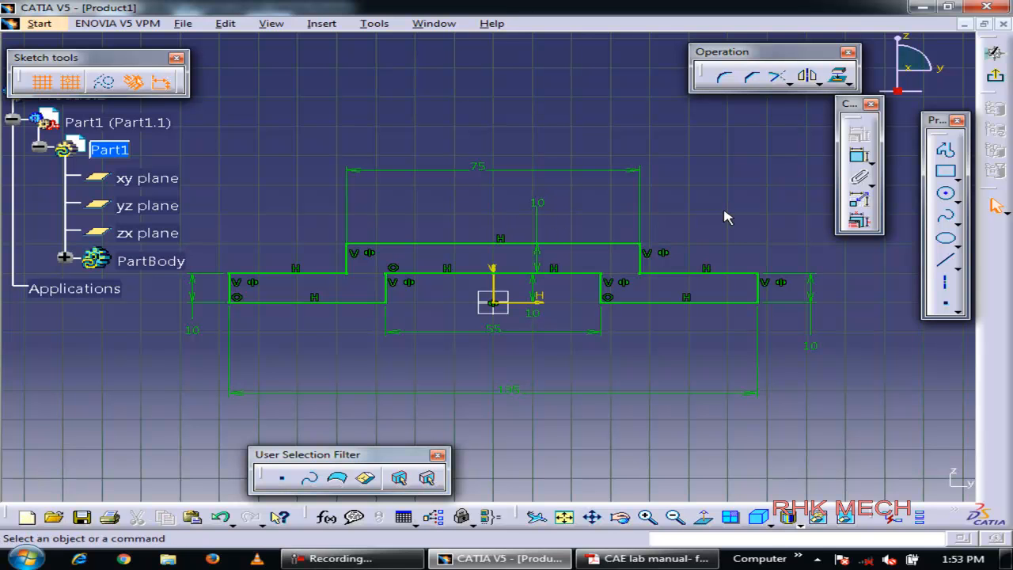
Exit the sketch and pad the back-plate profile to a length of 90 mm, looking up the plate's width in the manual
key(alt+Tab)
key(alt+Tab)
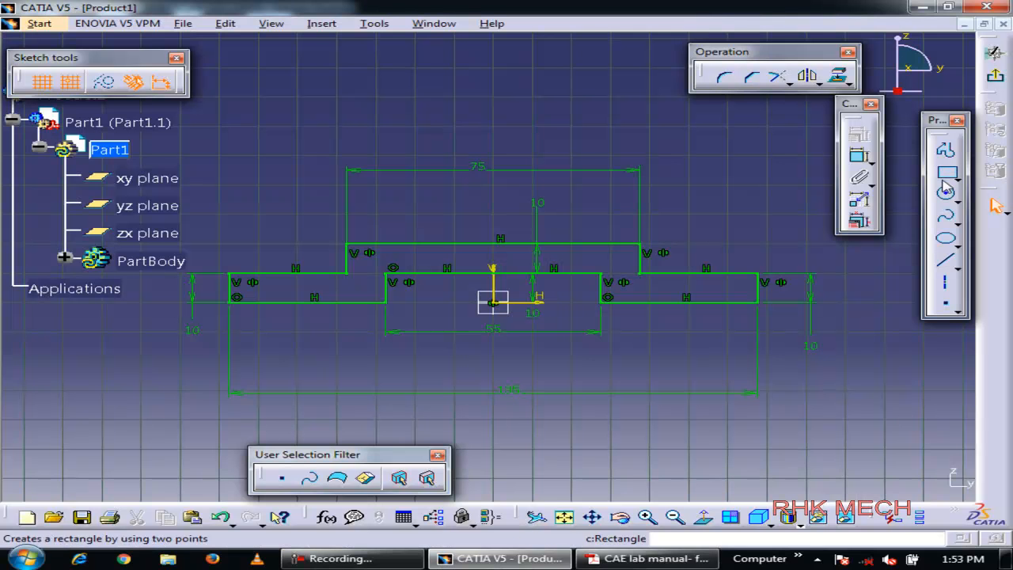
click(860, 45)
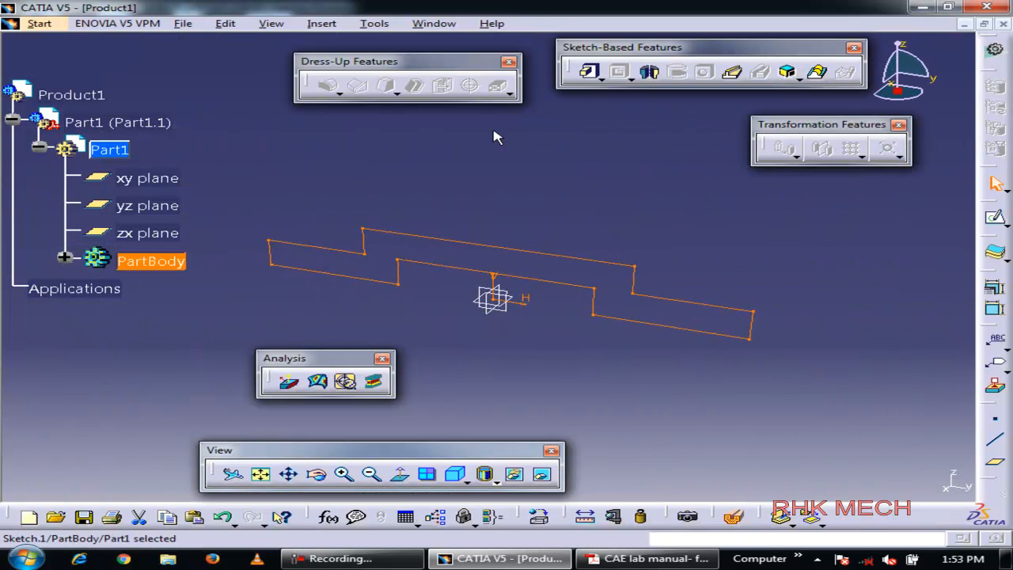
click(592, 73)
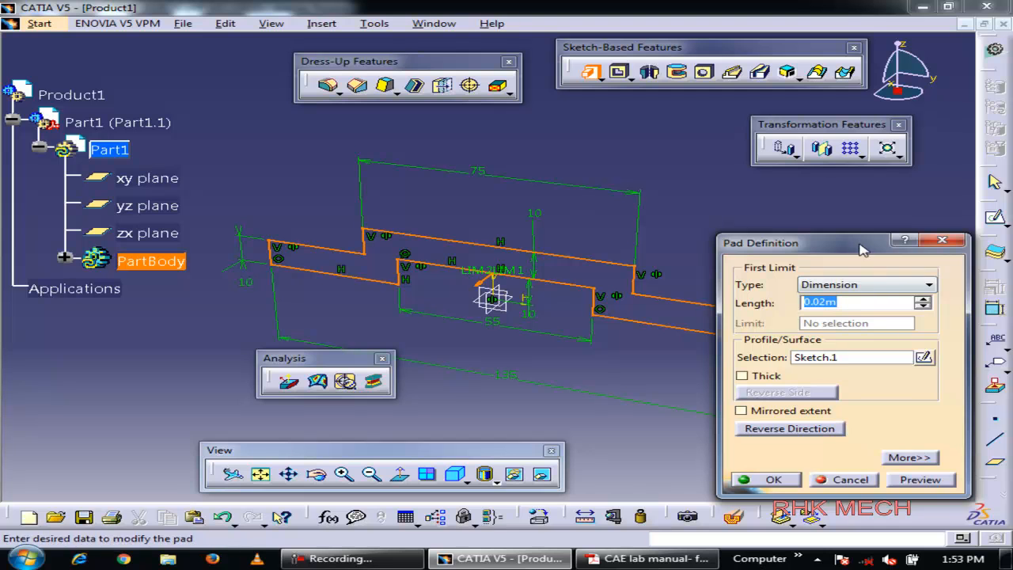
drag(861, 243, 879, 218)
key(alt+Tab)
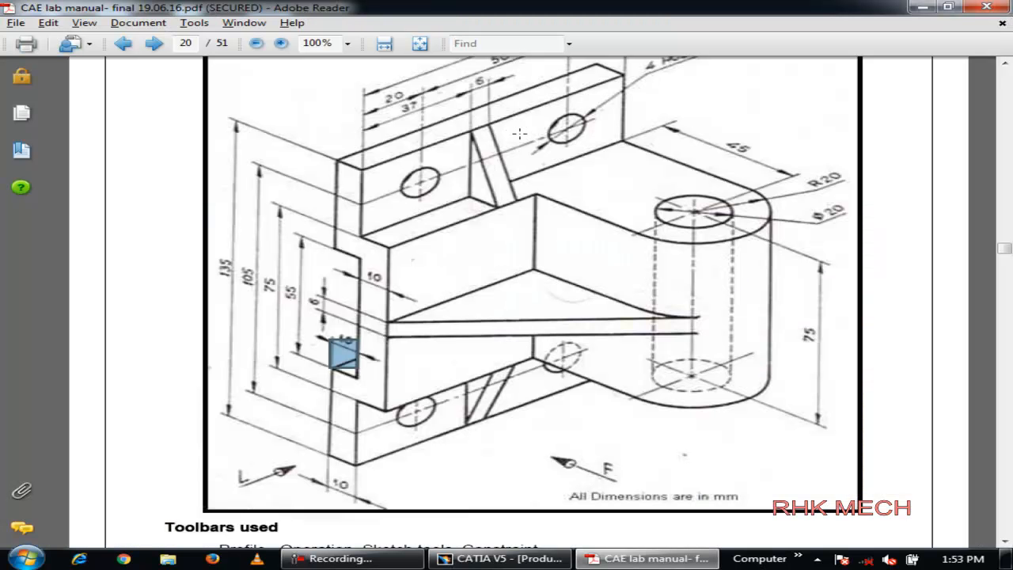
scroll(520, 133, up, 3)
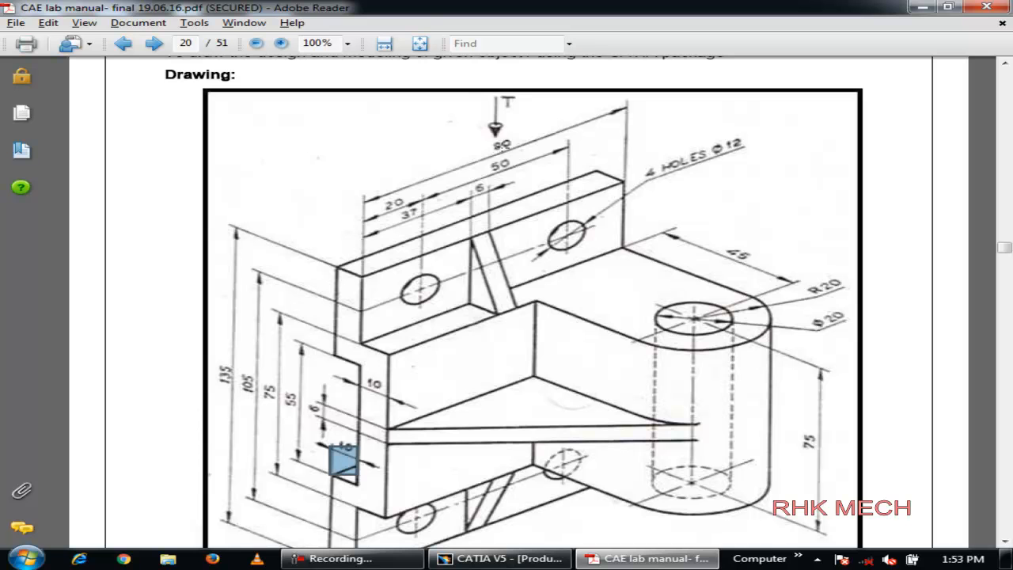
drag(481, 120, 537, 163)
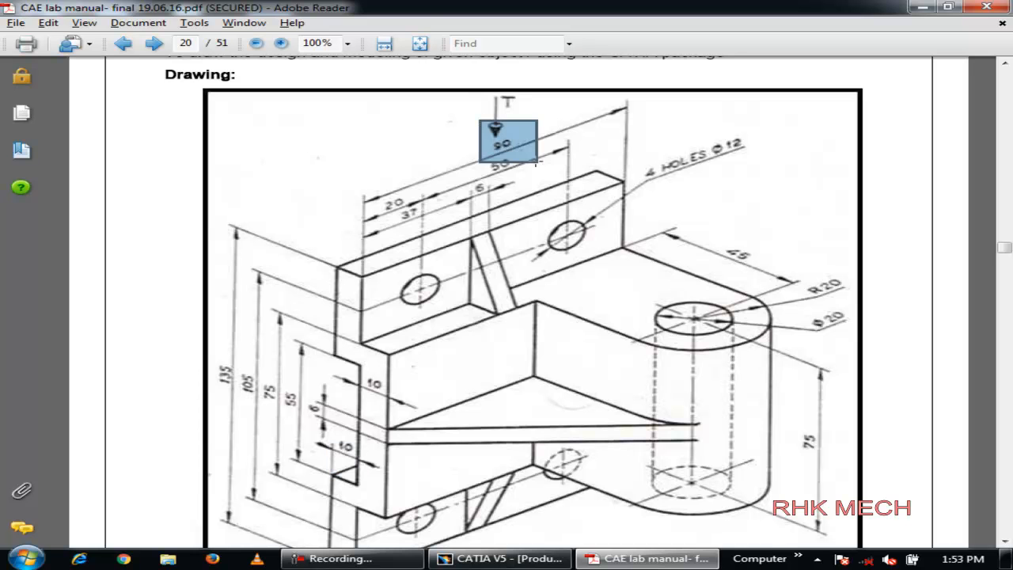
key(alt+Tab)
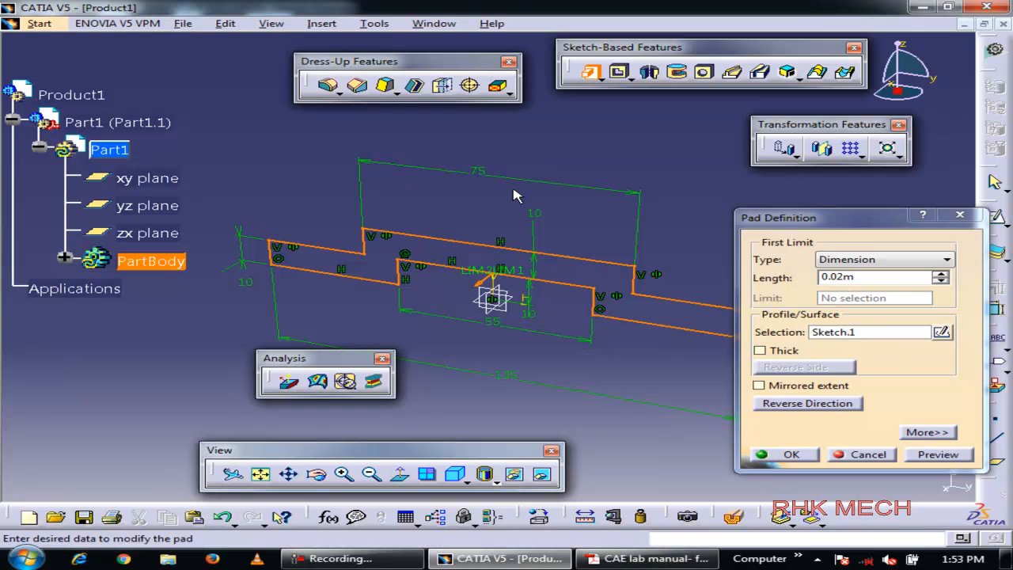
double_click(838, 277)
text(9)
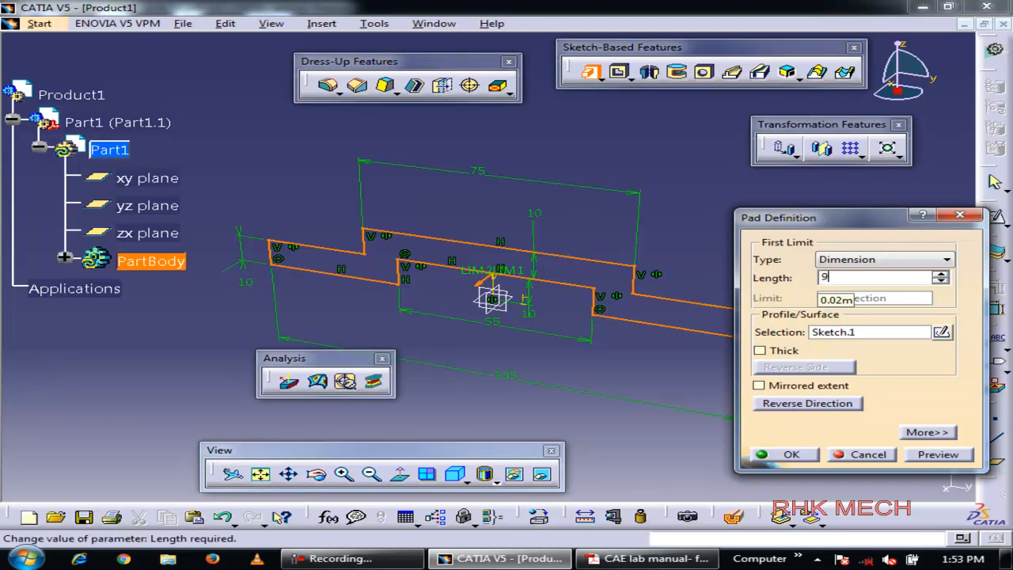
text(0)
key(Return)
middle_drag(527, 276, 586, 226)
Review the cylindrical boss in the manual and start a sketch on the vertical side face of the plate's raised middle section
key(alt+Tab)
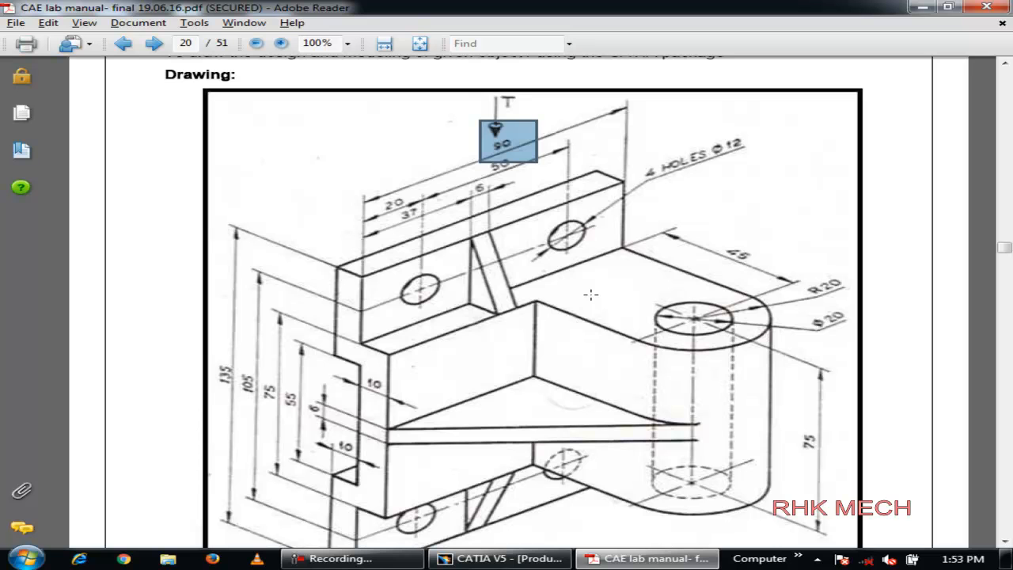
drag(588, 294, 744, 484)
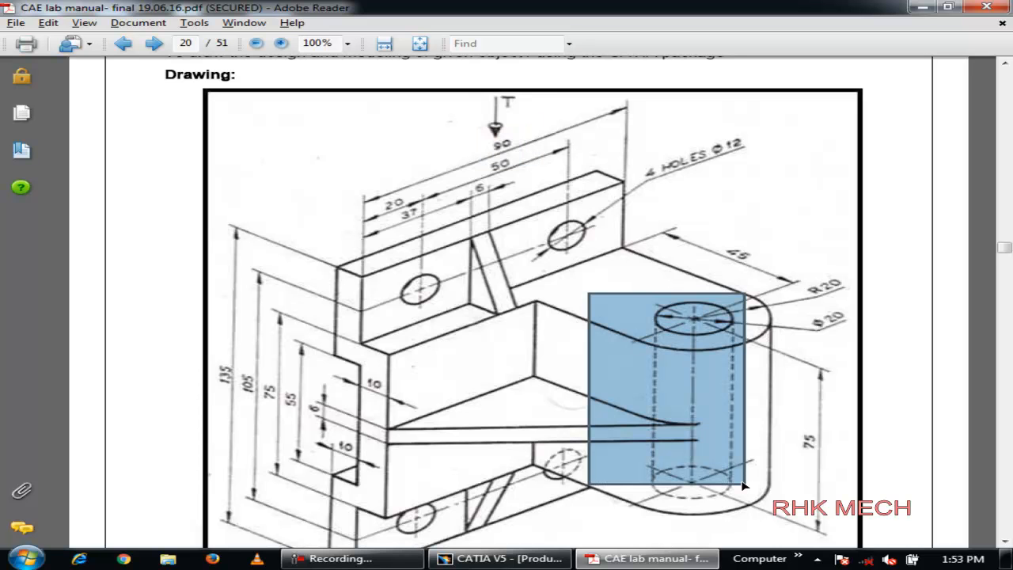
key(alt+Tab)
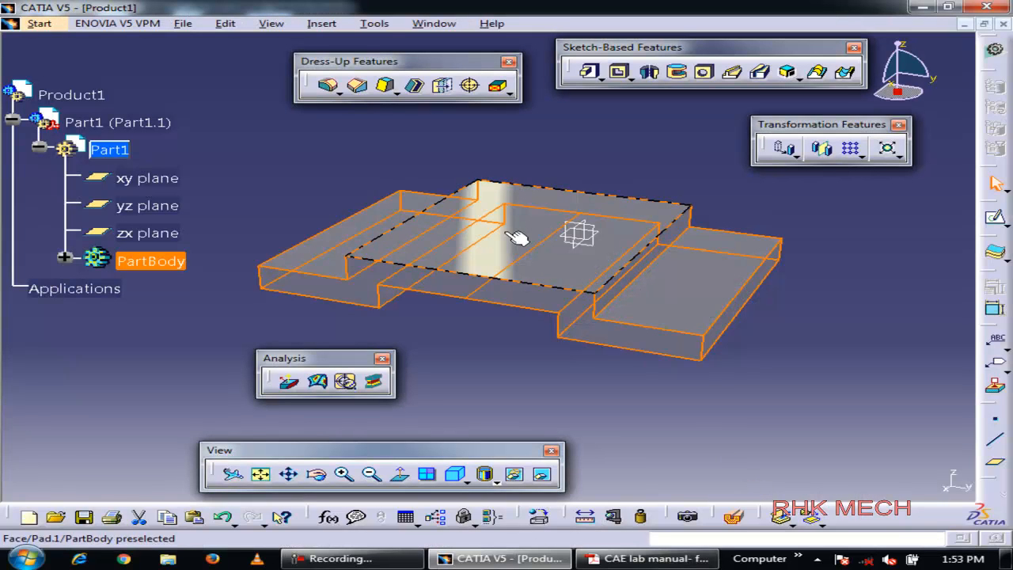
click(674, 247)
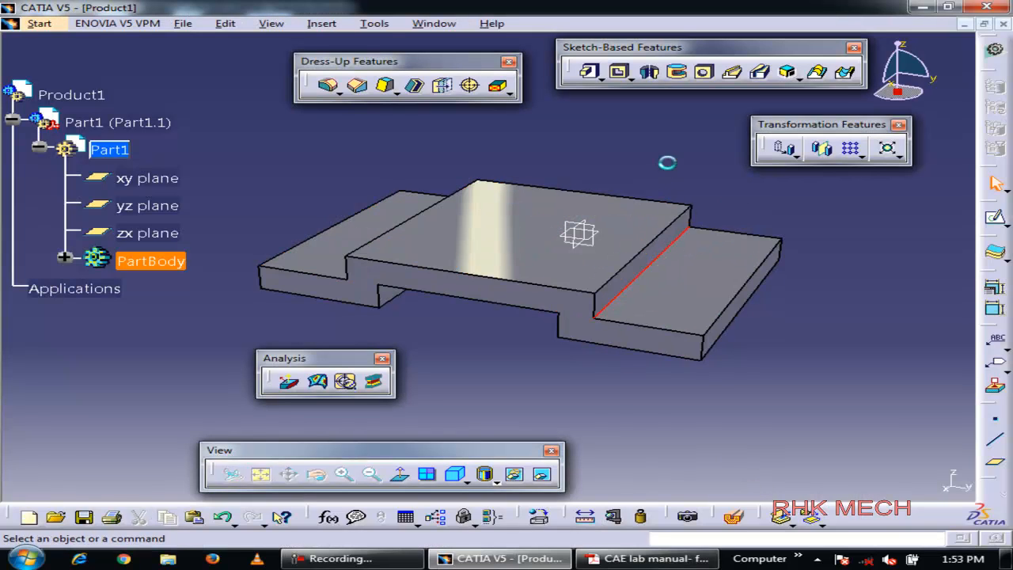
click(684, 240)
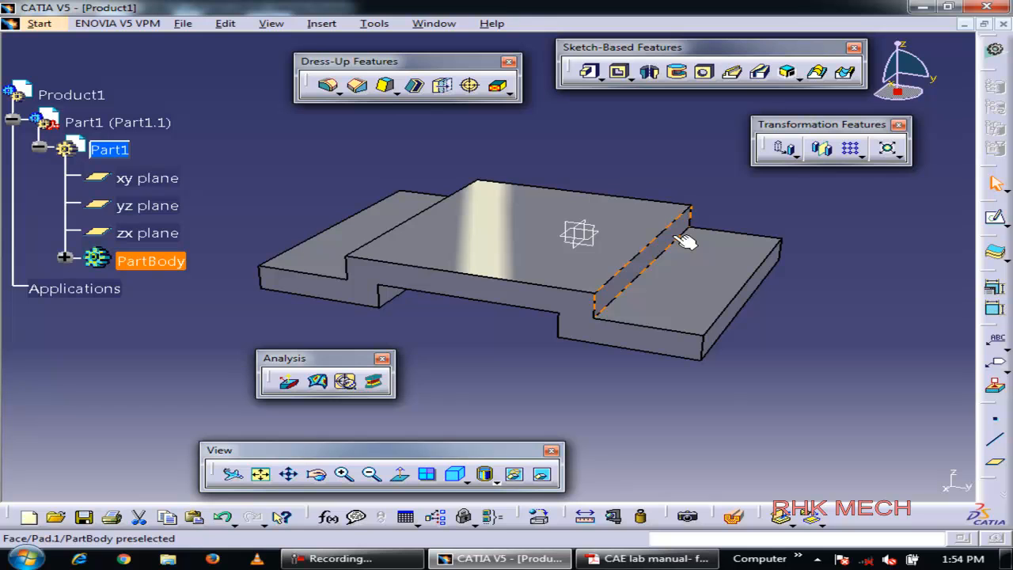
middle_drag(387, 221, 572, 264)
click(489, 235)
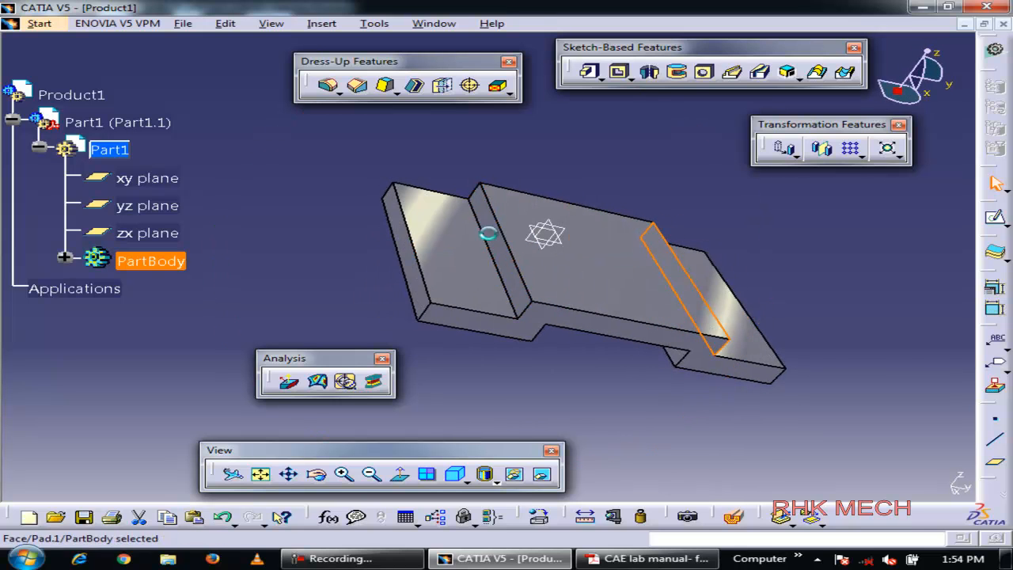
middle_drag(805, 290, 499, 256)
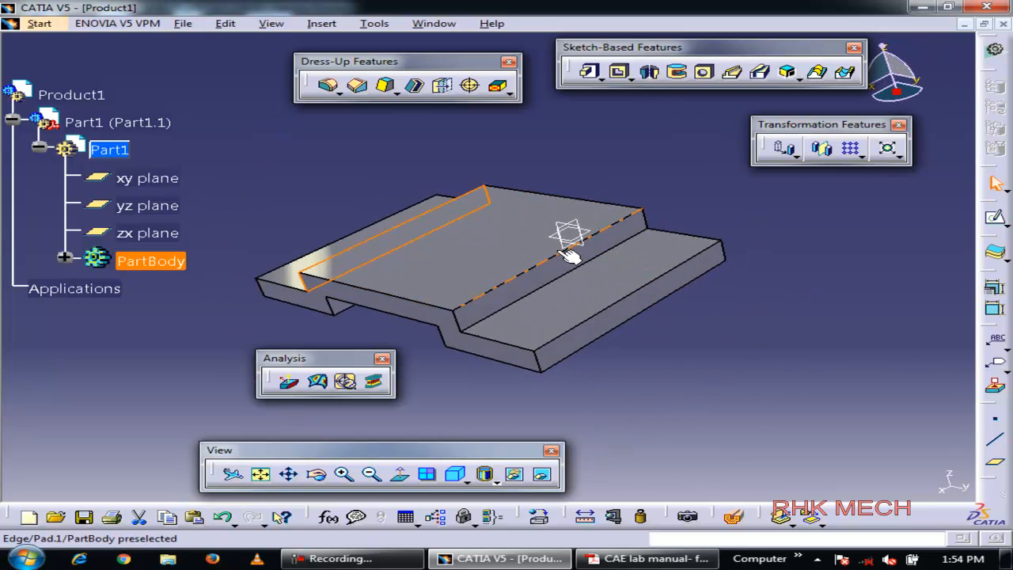
click(610, 248)
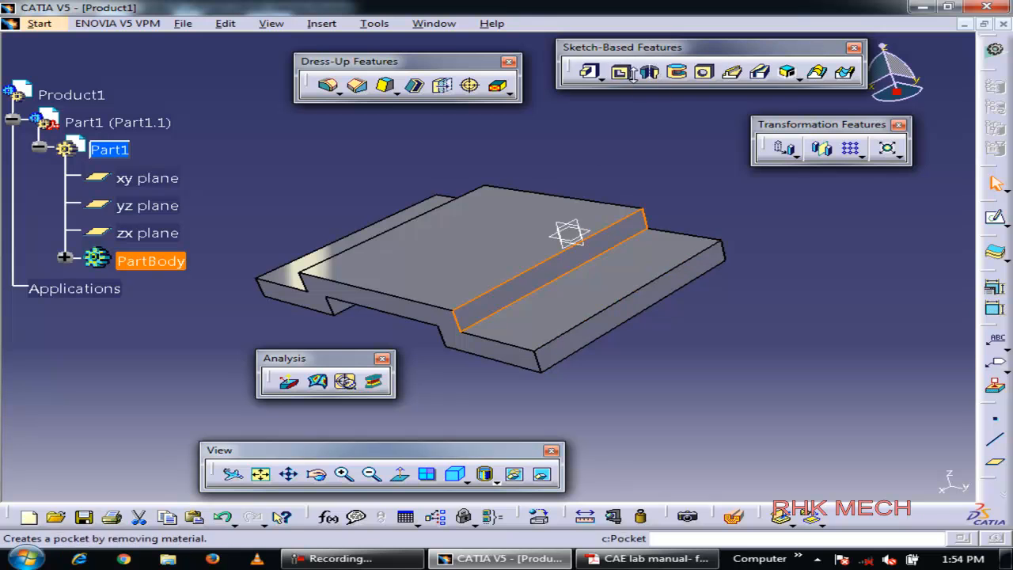
click(995, 218)
Examine the boss's radius, hole diameter and distance in the manual drawing, and view the new sketch plane face-on
key(alt+Tab)
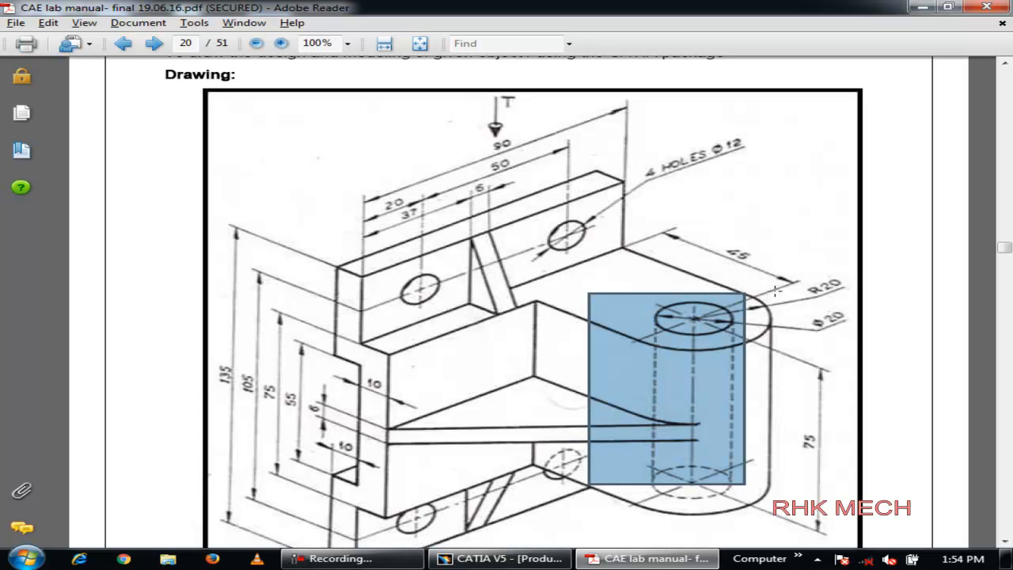
click(769, 231)
click(712, 335)
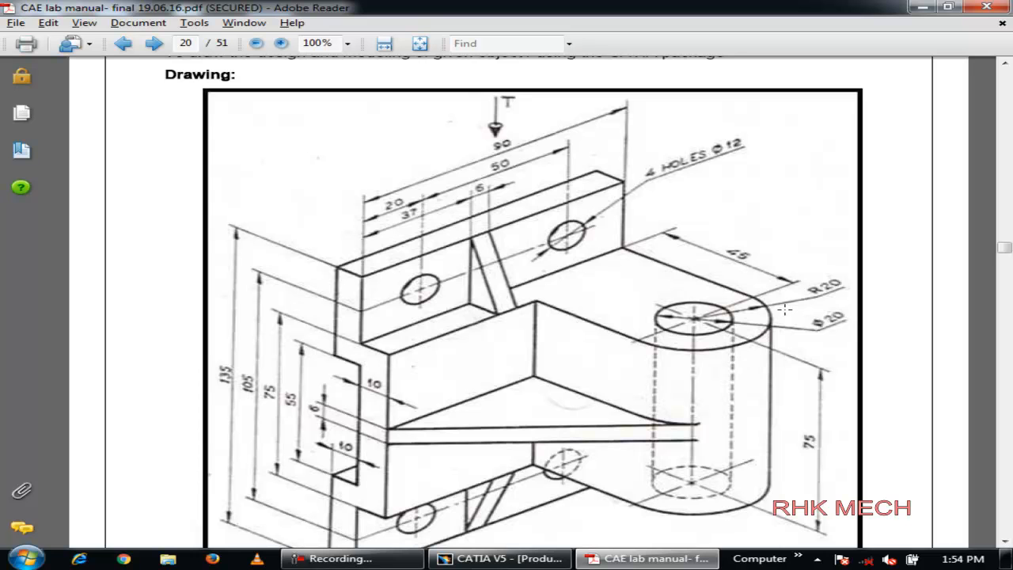
key(alt+Tab)
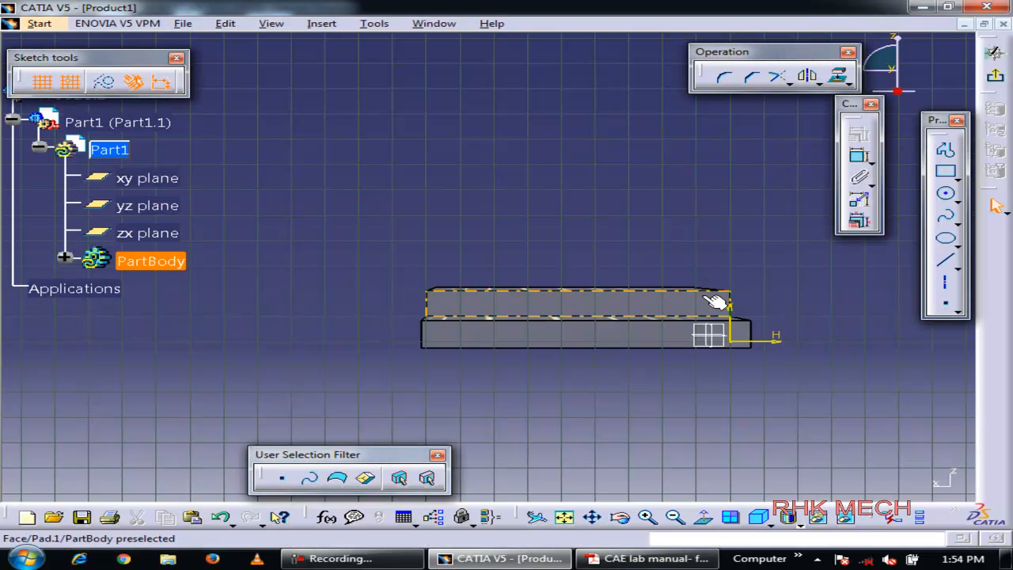
click(702, 519)
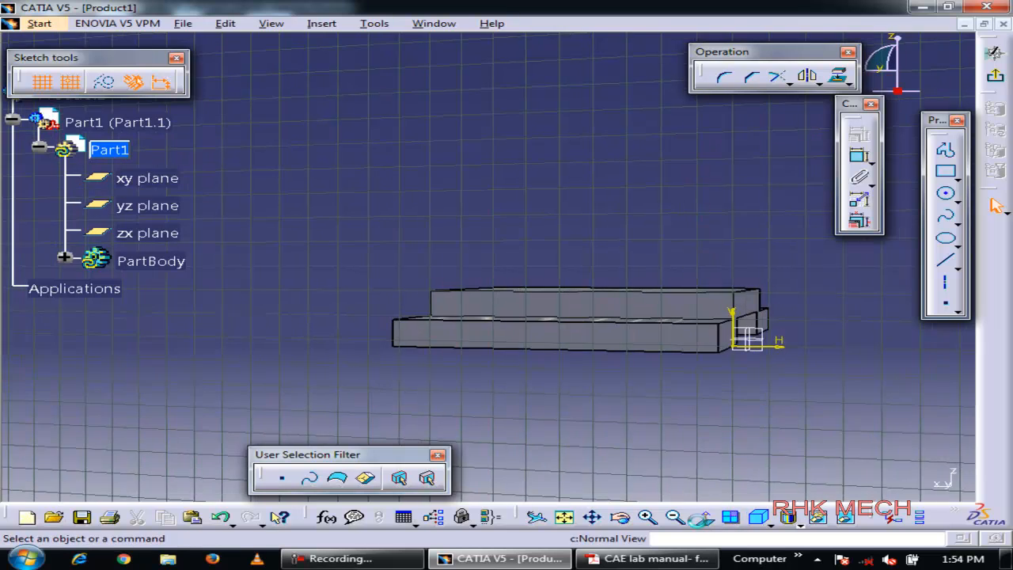
click(705, 518)
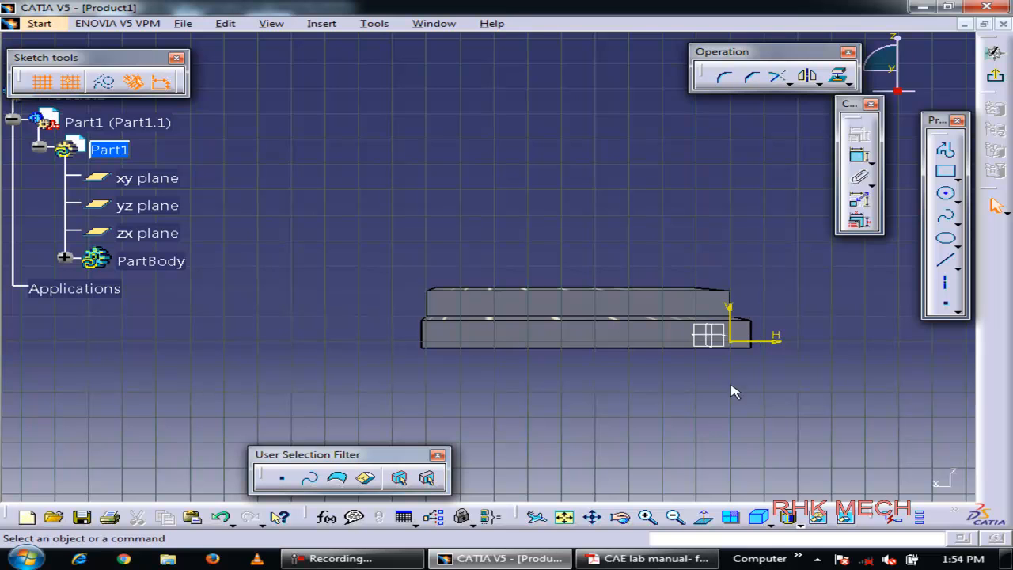
middle_drag(639, 328, 622, 310)
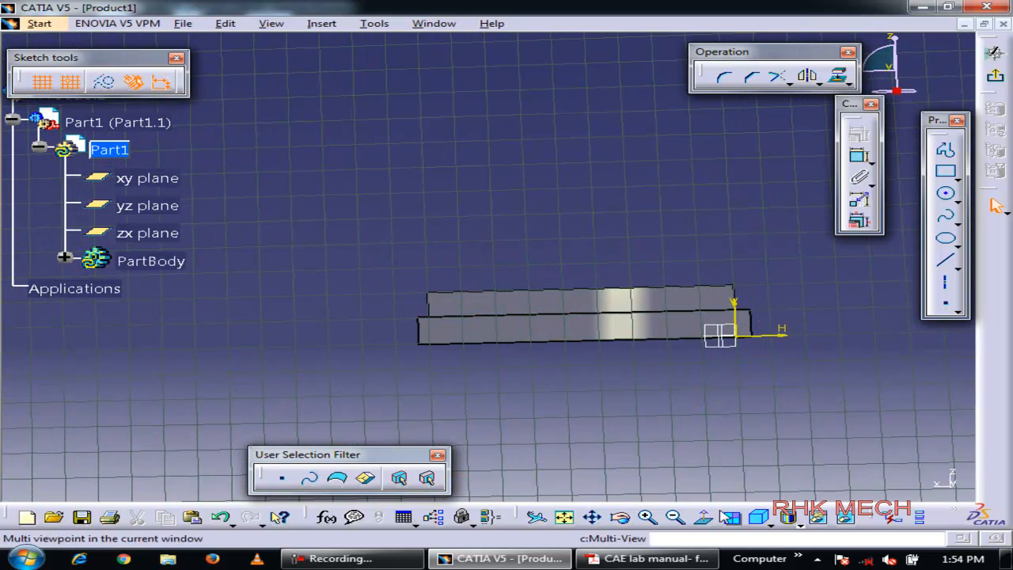
View the sketch plane face-on and display the plate shaded with edges
click(709, 518)
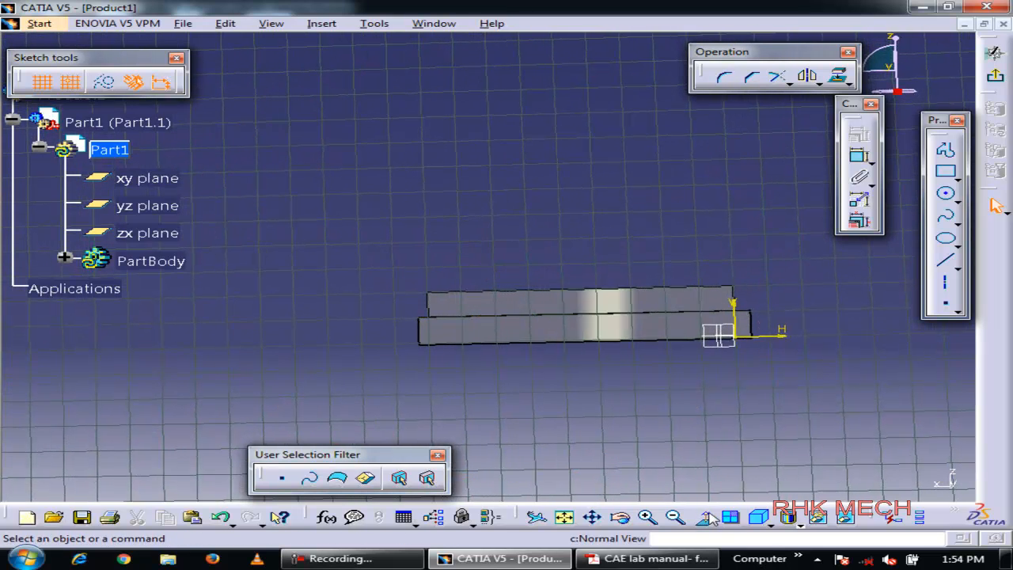
click(788, 519)
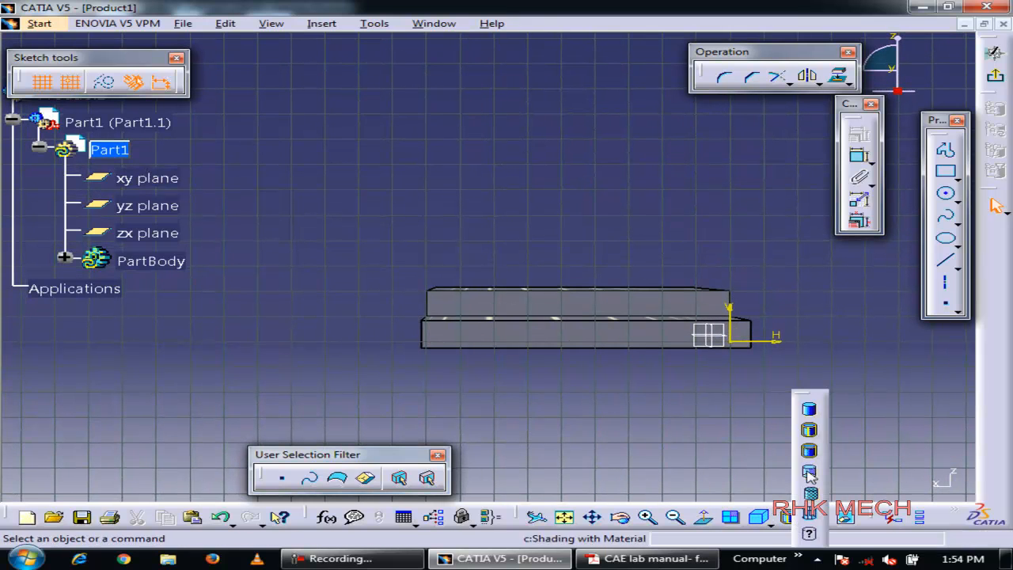
click(811, 410)
click(805, 519)
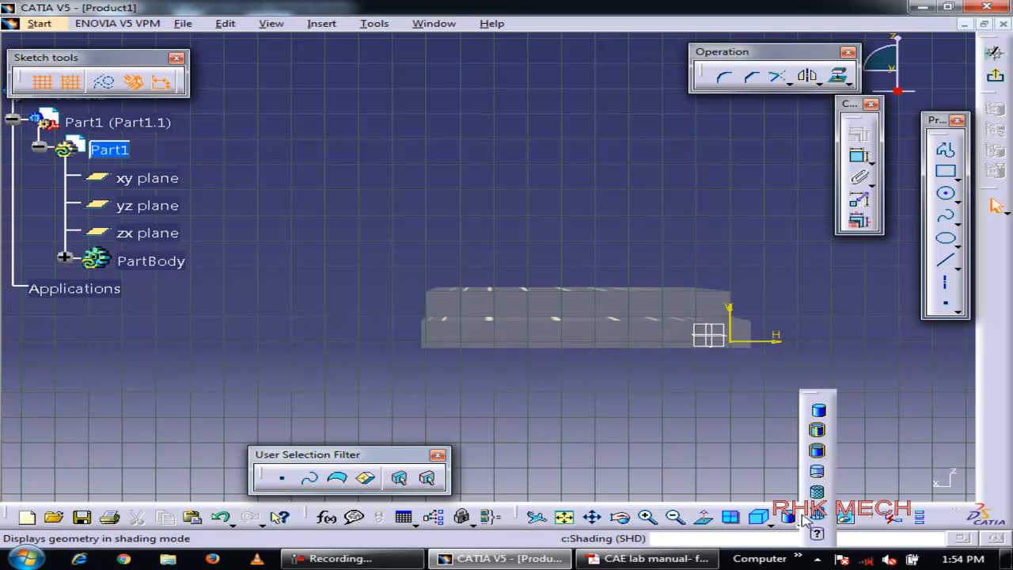
click(819, 430)
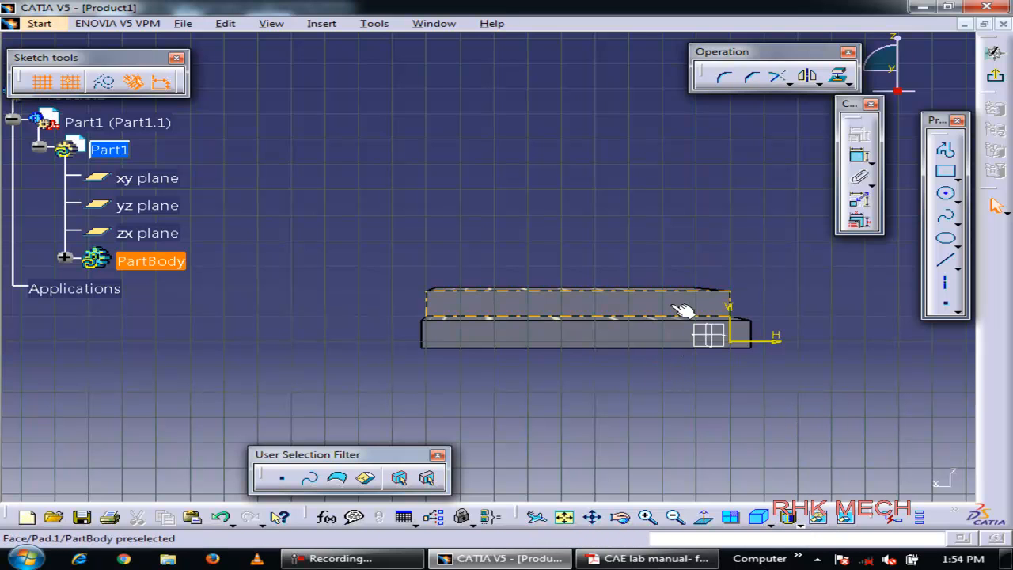
click(997, 79)
click(575, 254)
click(996, 216)
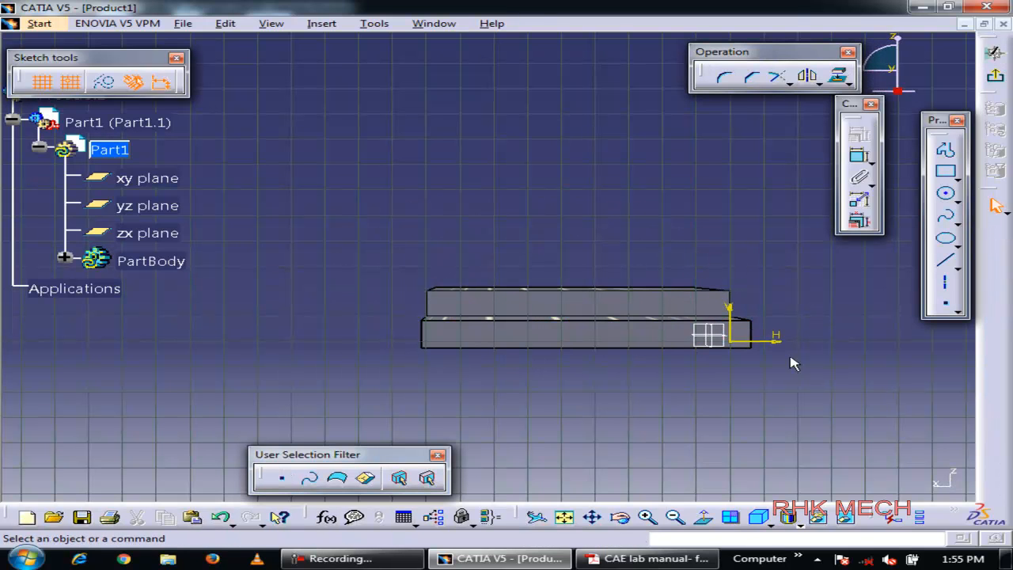
click(949, 153)
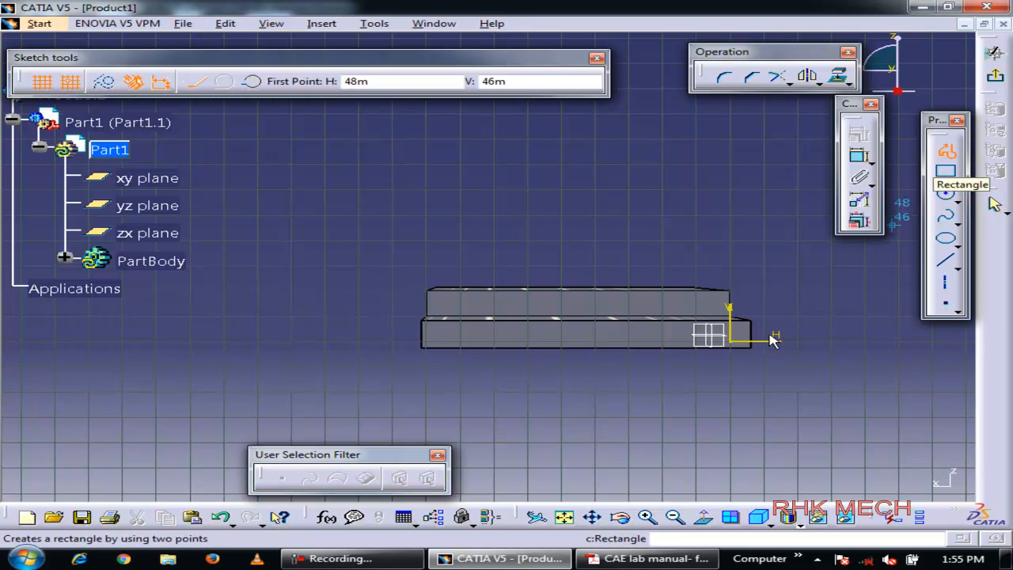
click(730, 309)
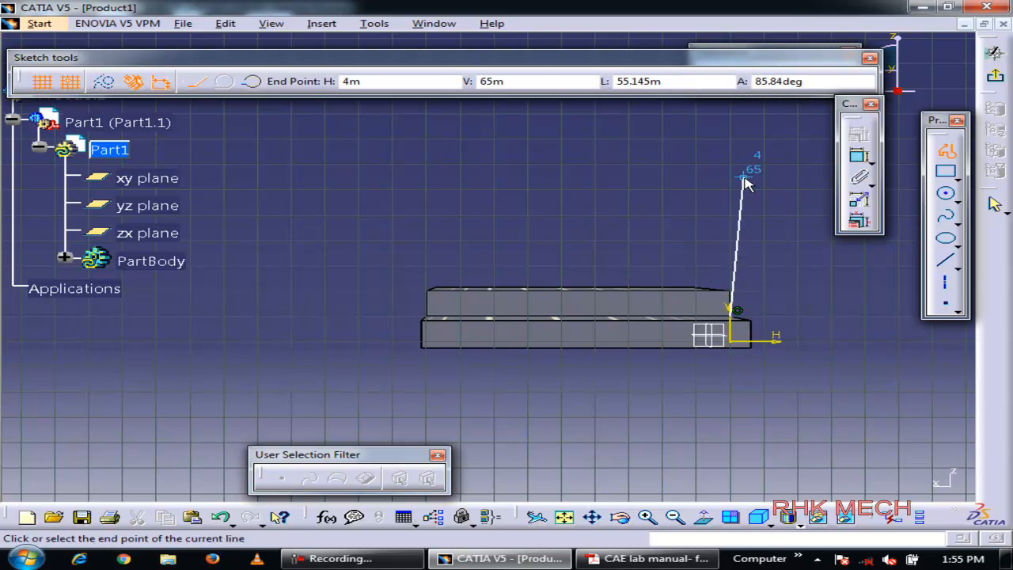
middle_drag(744, 178, 736, 140)
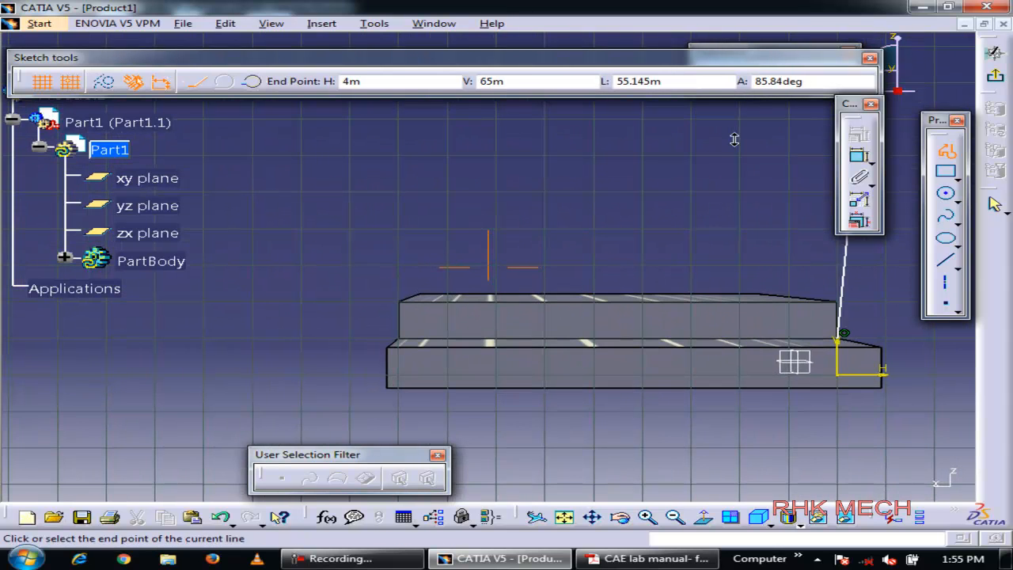
mouse_move(801, 385)
middle_down()
mouse_move(791, 358)
mouse_move(700, 374)
middle_up()
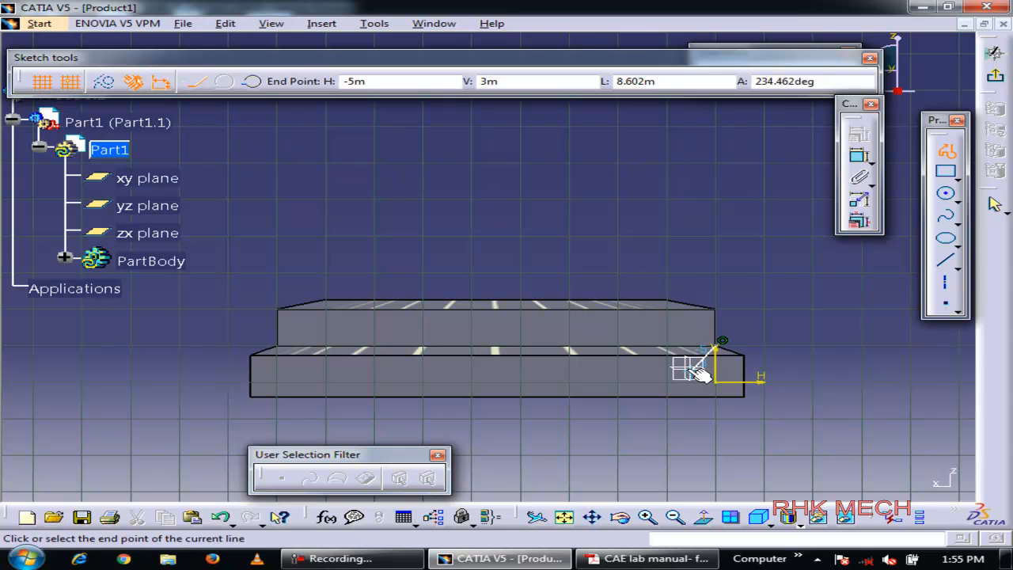
key(Escape)
Project the lower edge of the raised section, where it meets the base, into the sketch
click(663, 348)
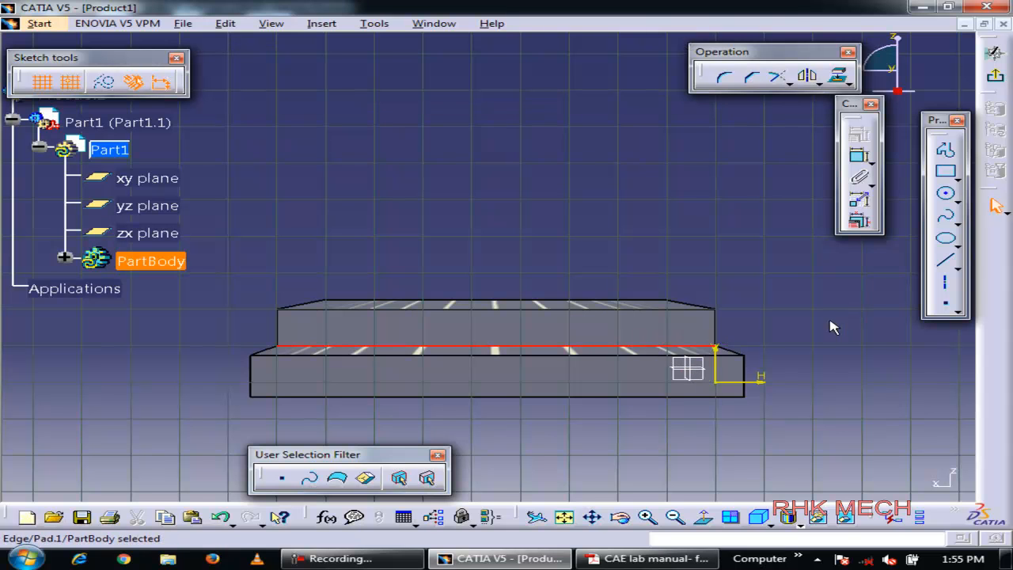
click(838, 75)
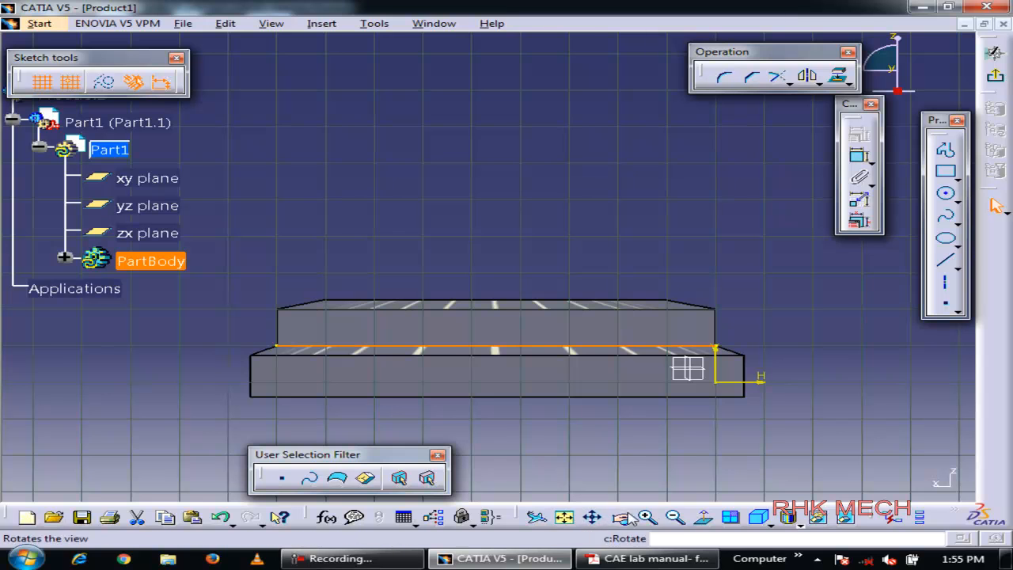
click(794, 298)
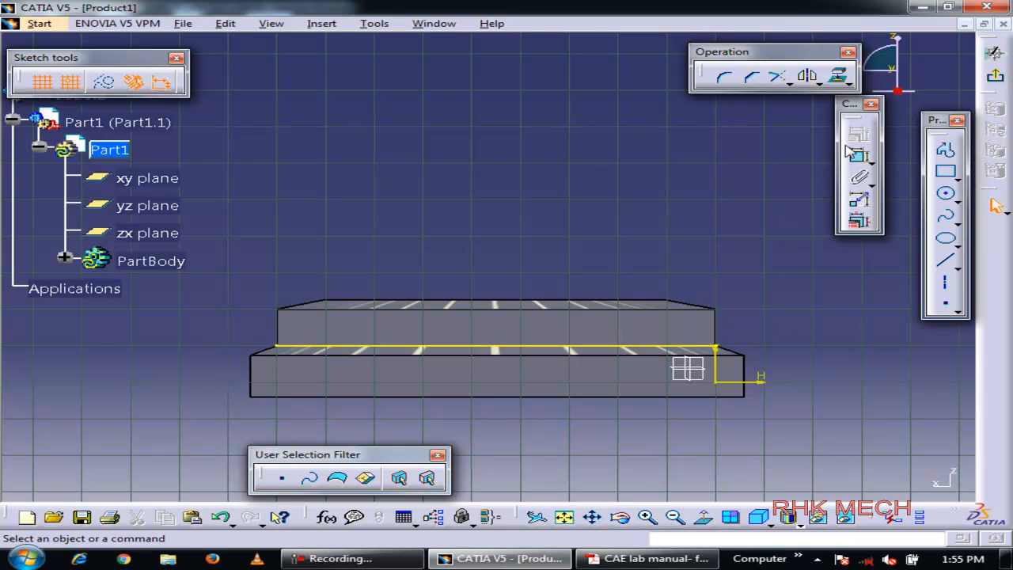
Start a profile at the projected edge's end on the vertical axis with a 45 mm vertical line upward
click(945, 149)
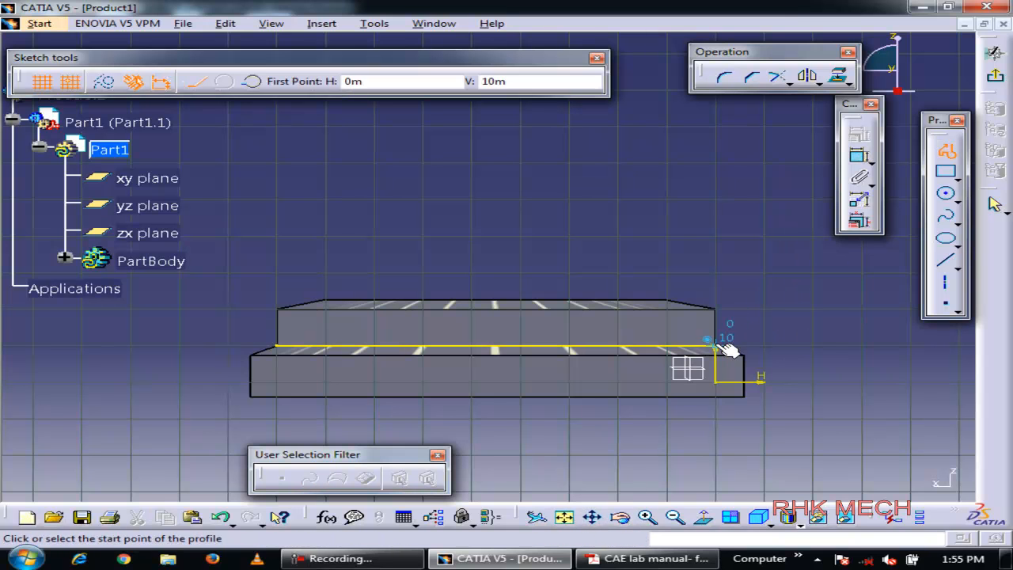
click(716, 348)
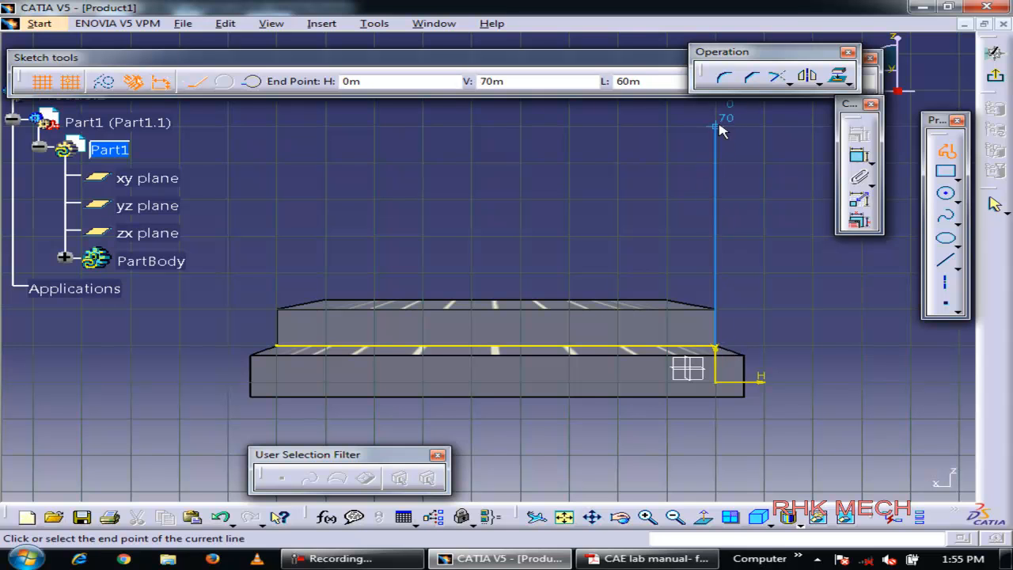
click(681, 82)
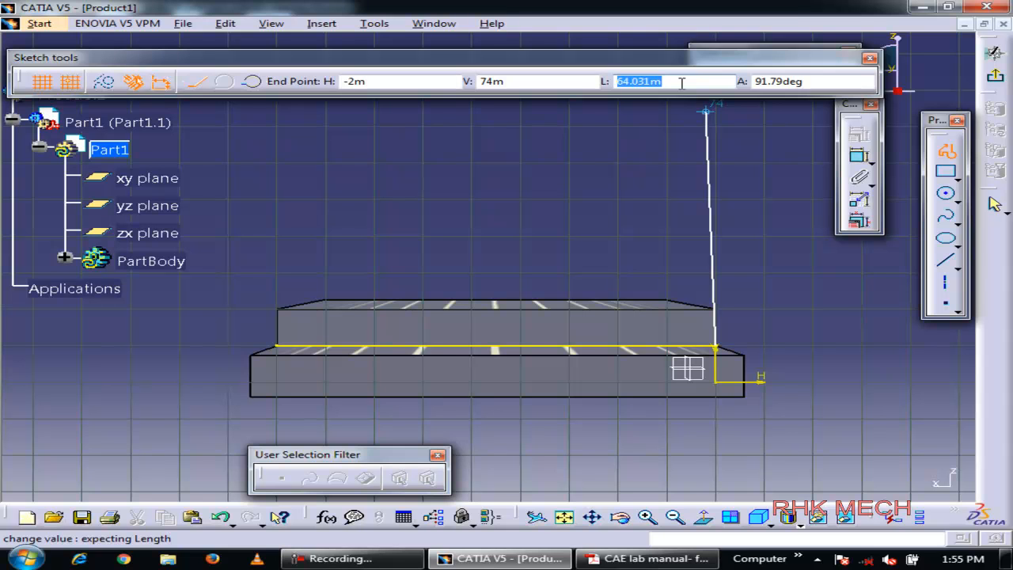
text(45m)
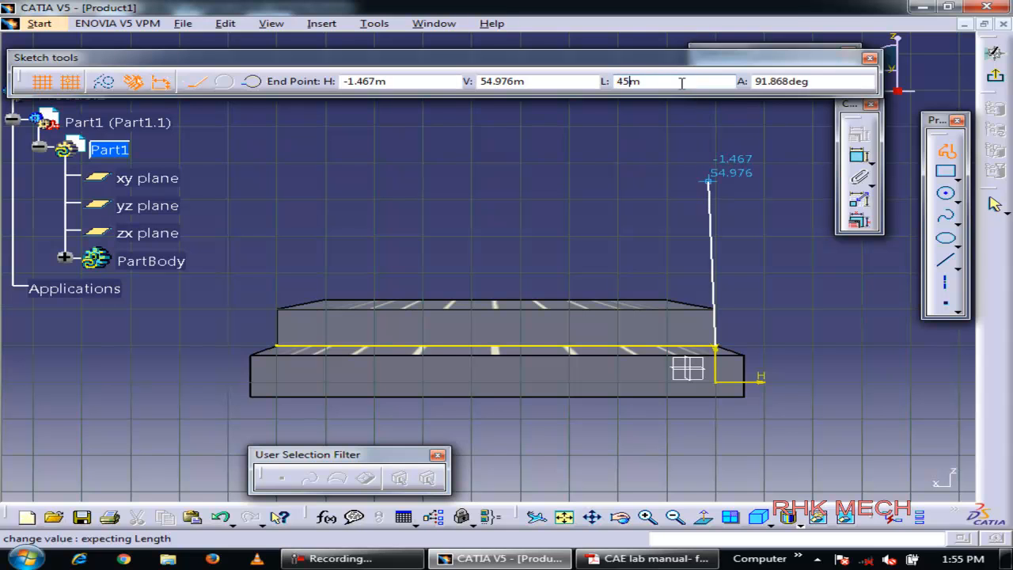
key(Return)
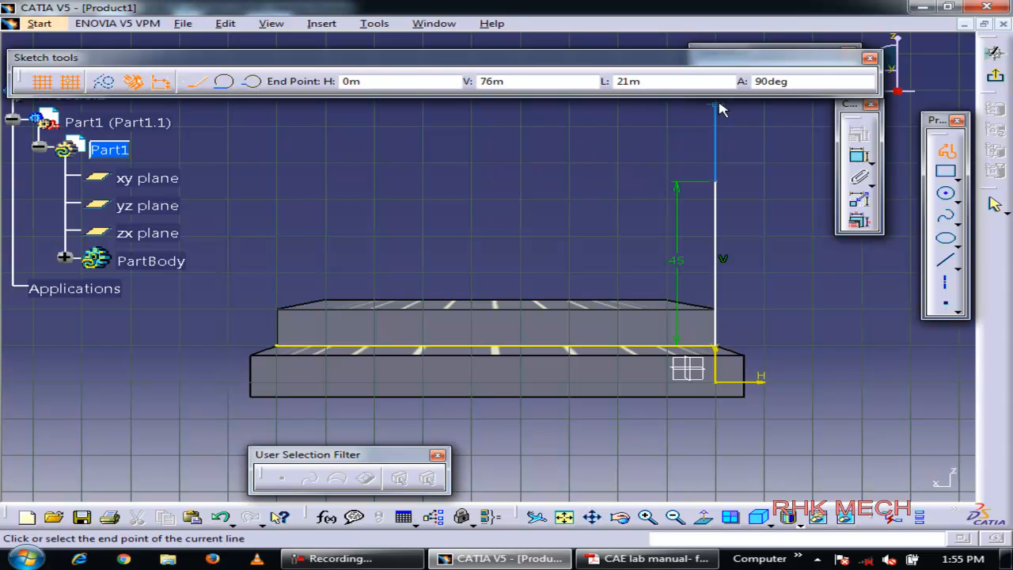
Continue the profile with a 20 mm horizontal line inward and a vertical line down past the projected edge, checking the boss dimensions in the manual
click(688, 81)
text(20)
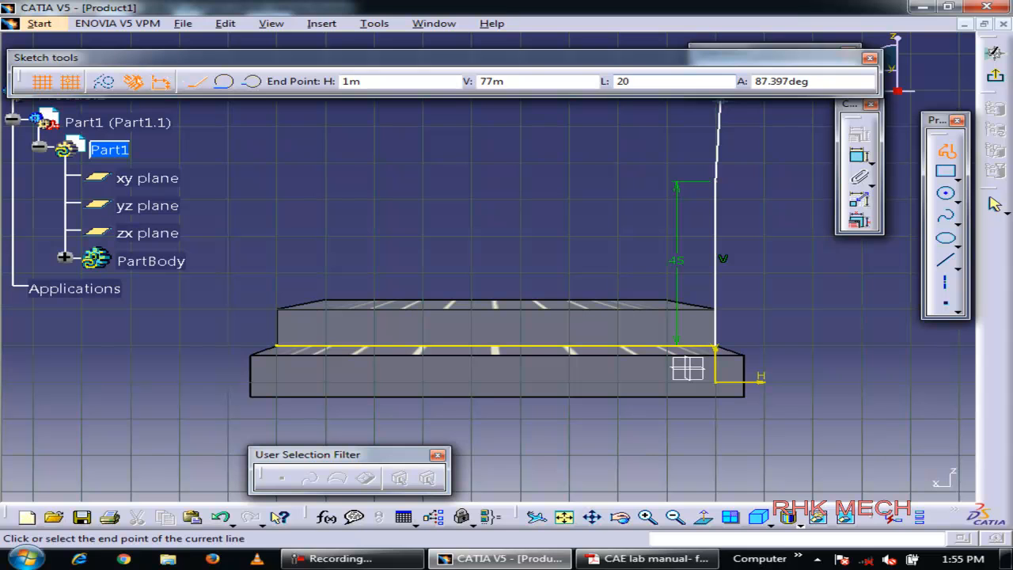
key(Return)
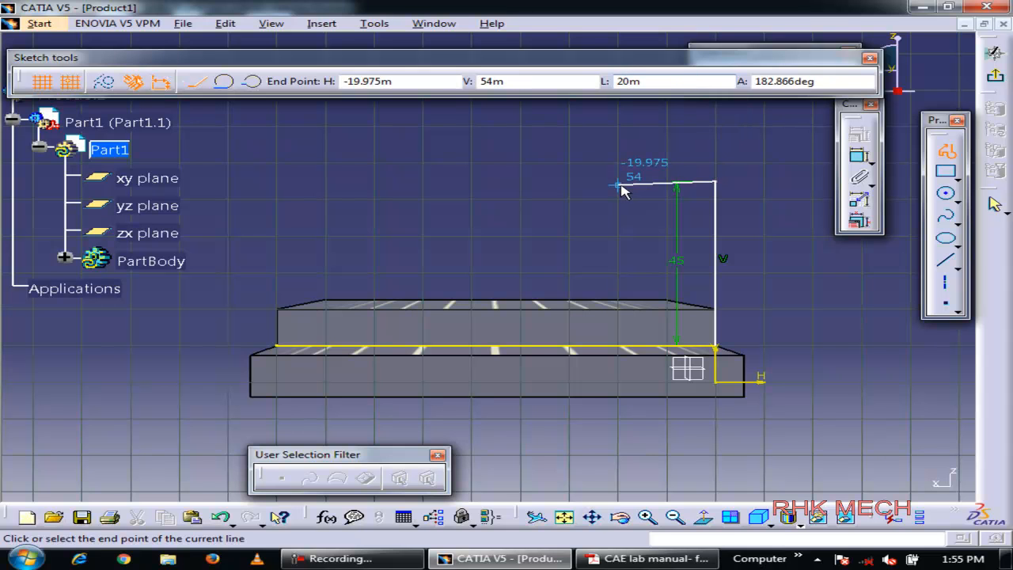
key(alt+Tab)
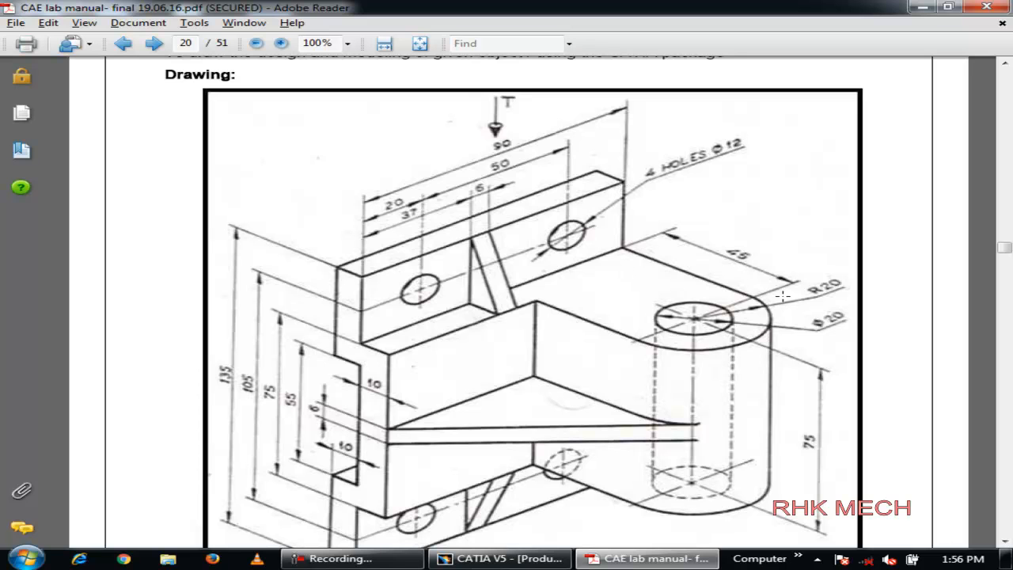
key(alt+Tab)
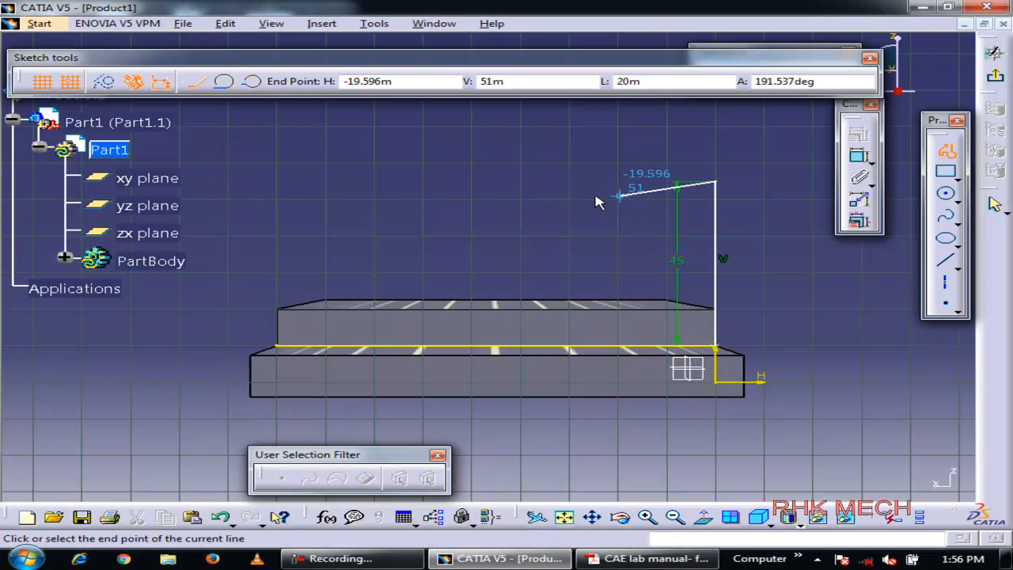
click(616, 184)
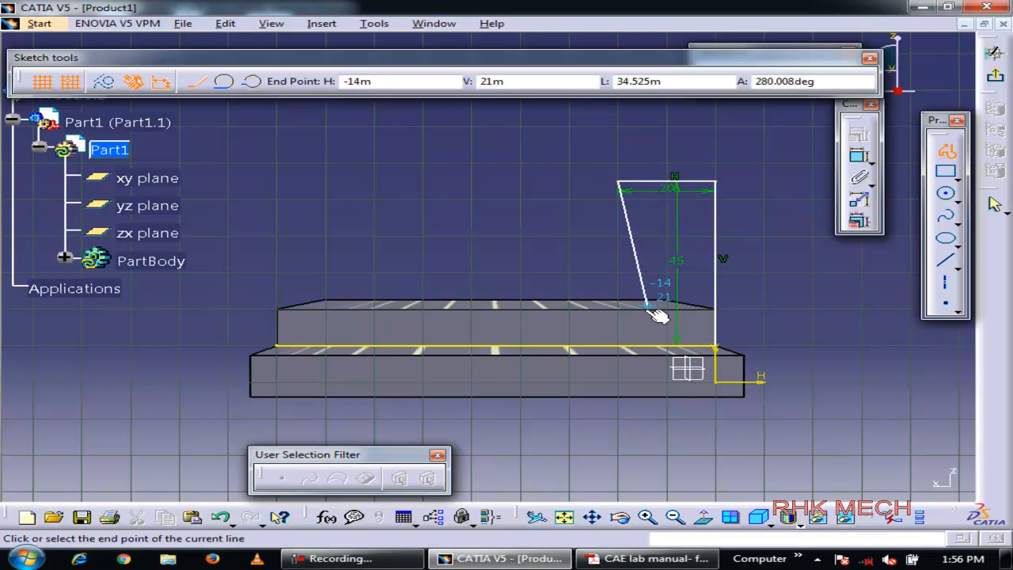
click(618, 426)
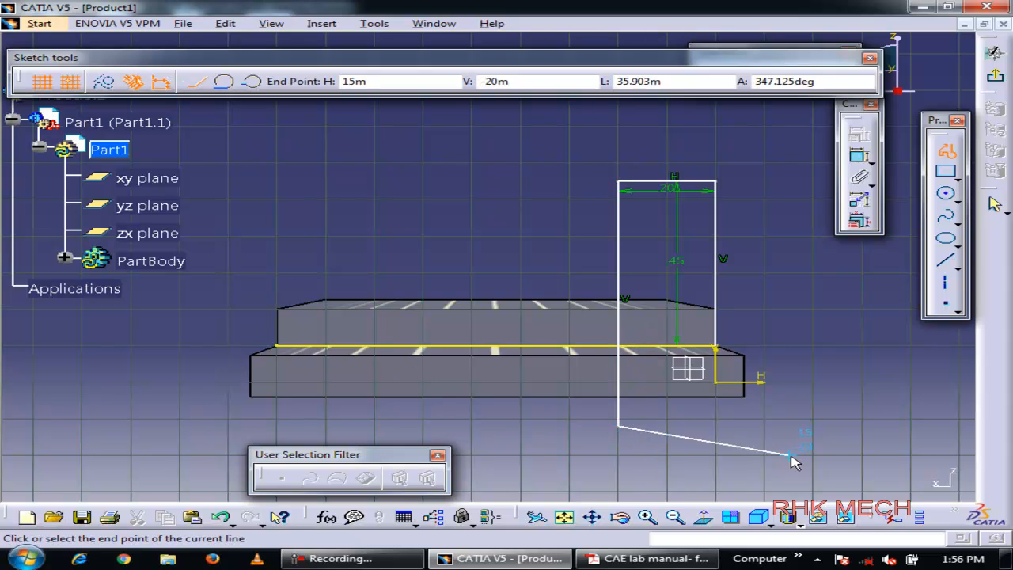
key(Escape)
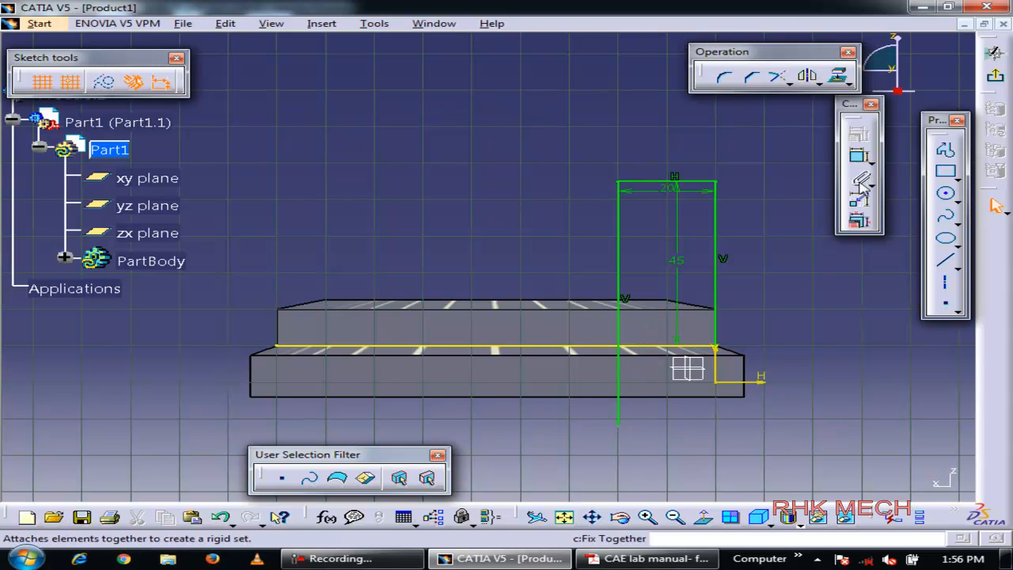
Quick-trim the vertical line's overhang below the projected edge and the part of the projected edge outside the profile
click(789, 81)
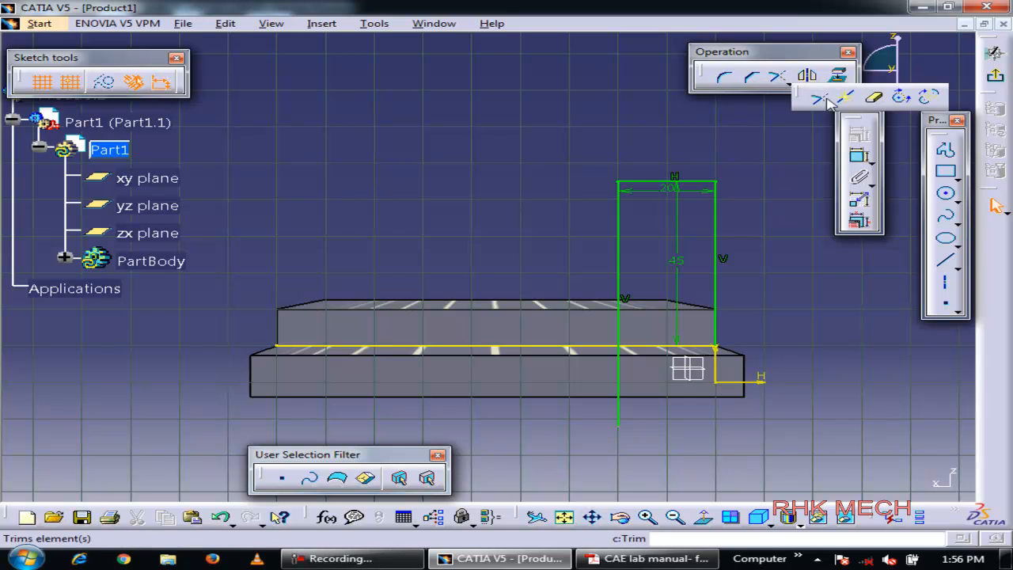
click(877, 102)
click(625, 400)
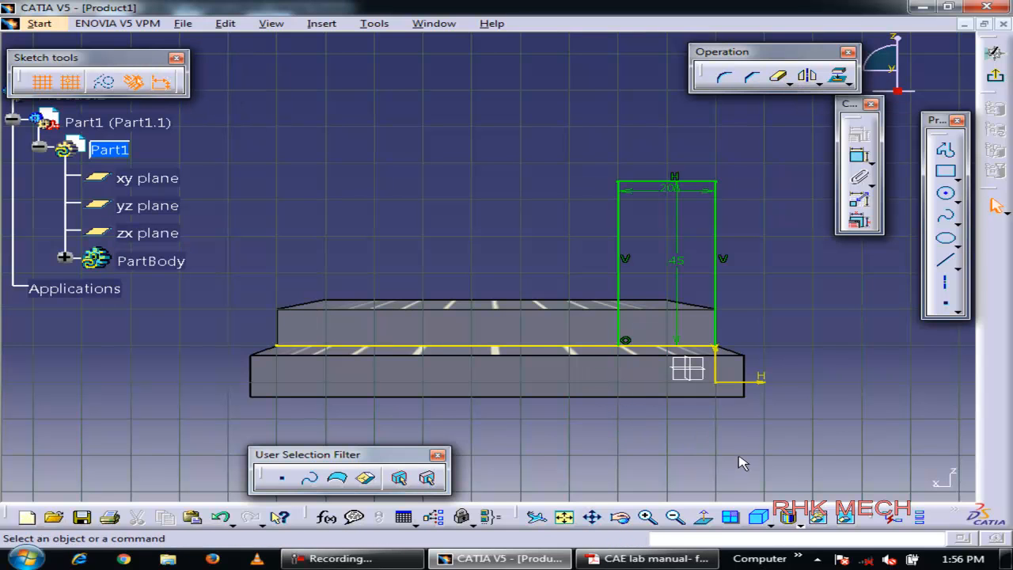
click(779, 77)
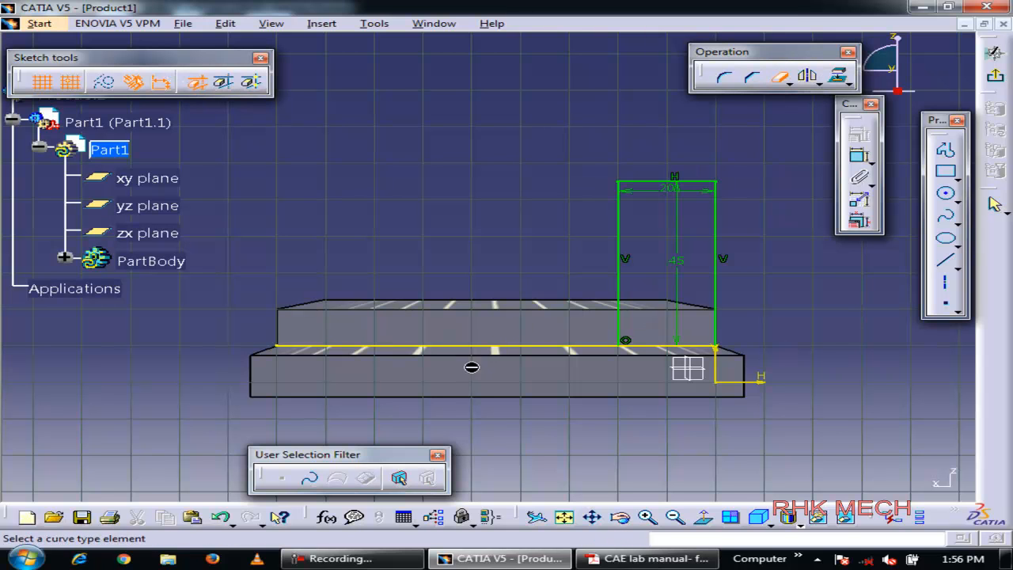
click(500, 352)
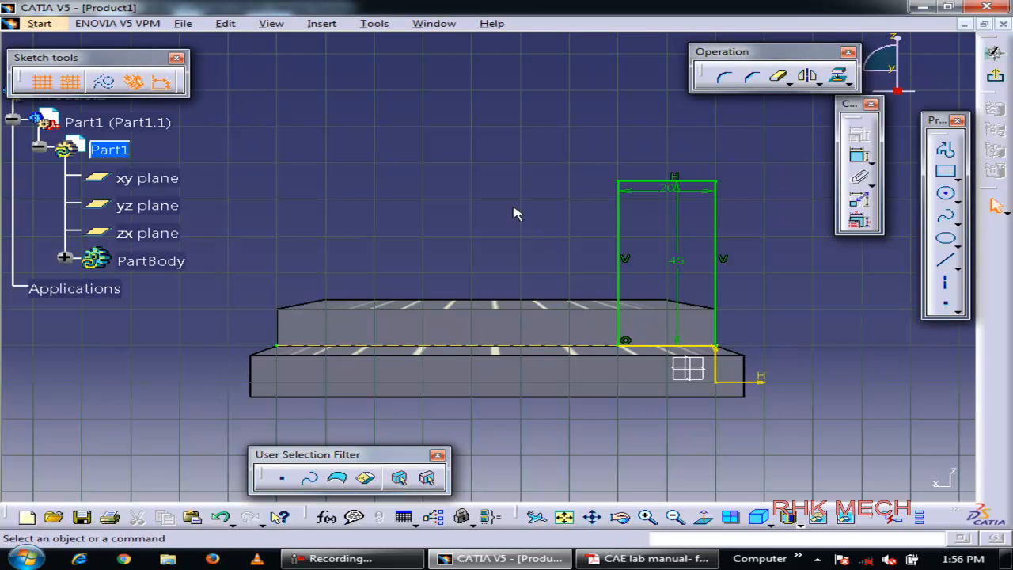
click(690, 183)
click(758, 234)
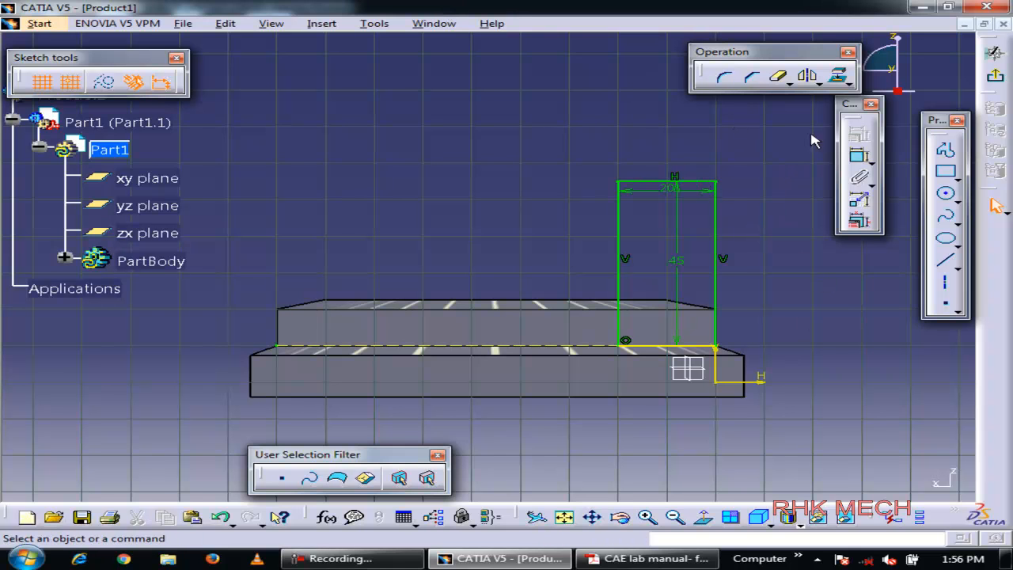
click(956, 246)
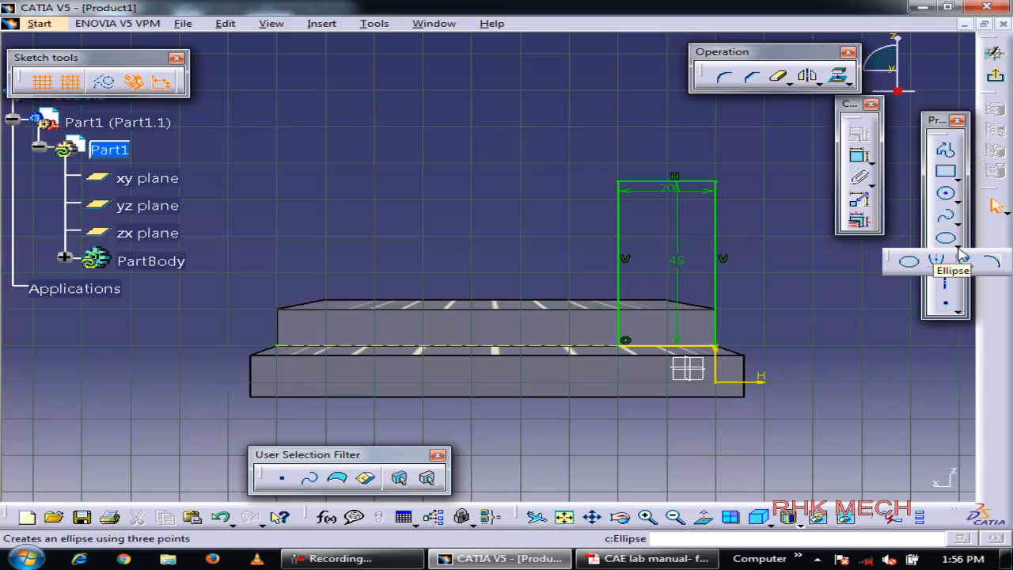
click(956, 199)
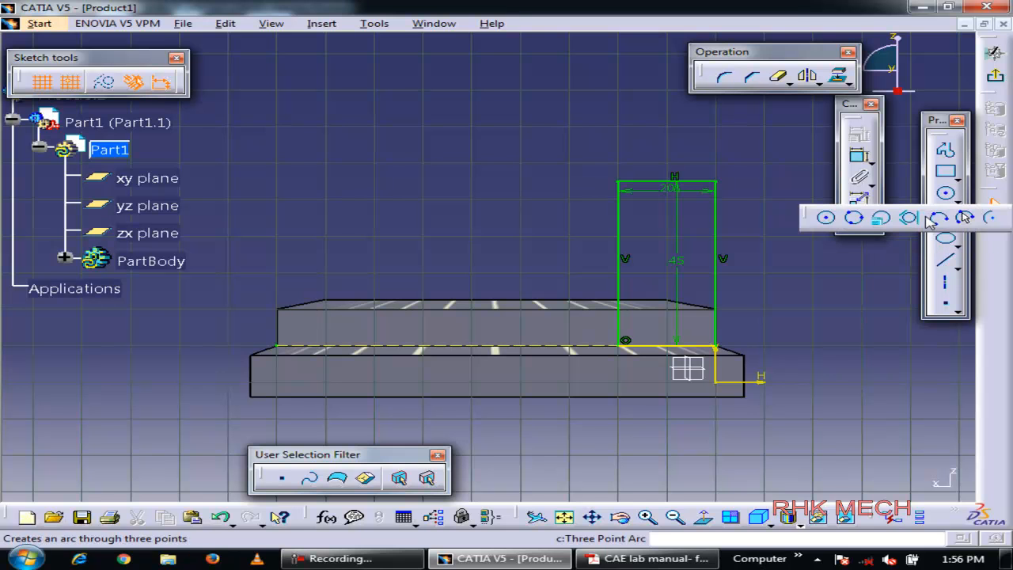
click(966, 218)
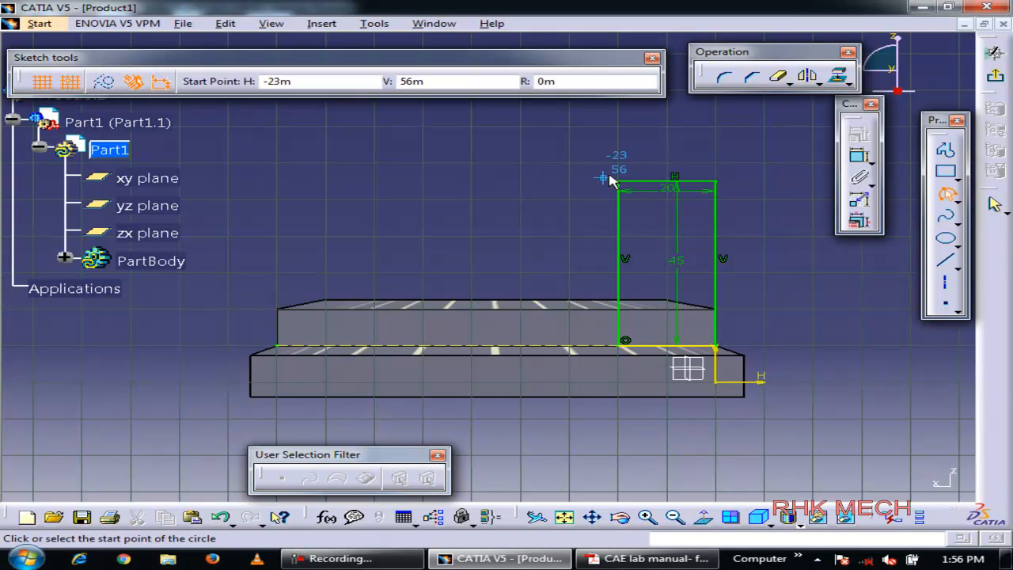
click(630, 186)
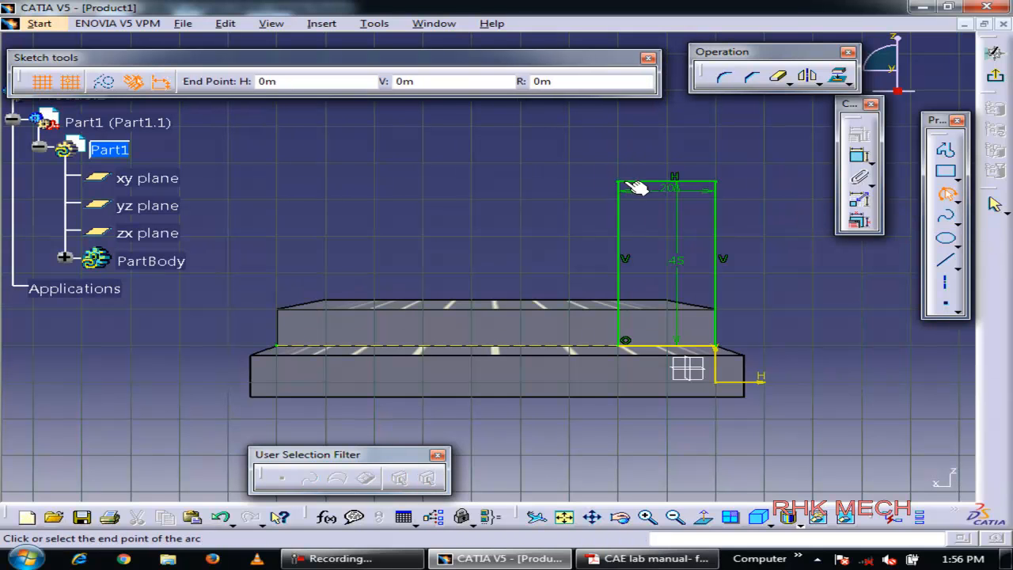
click(716, 182)
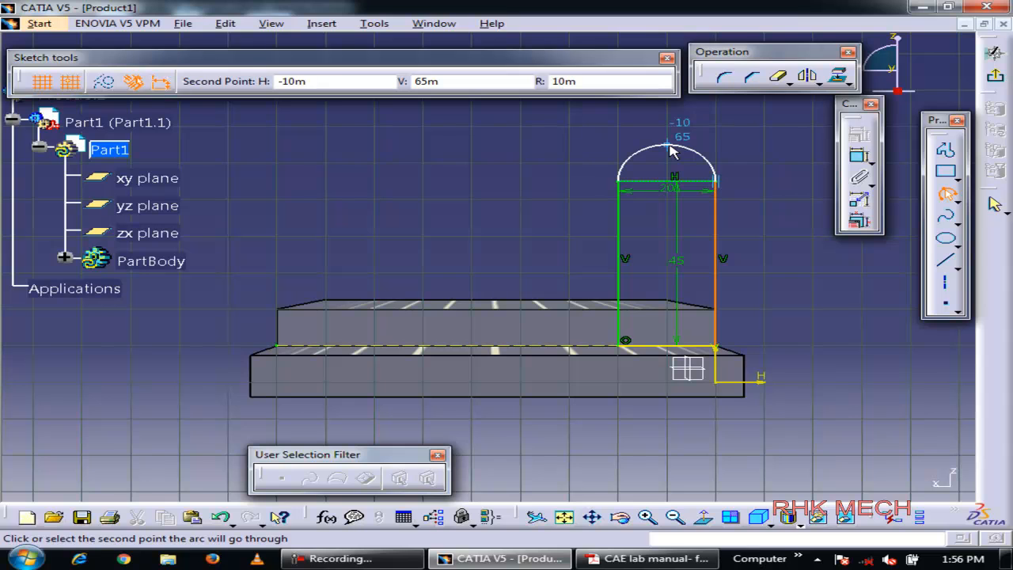
key(alt+Tab)
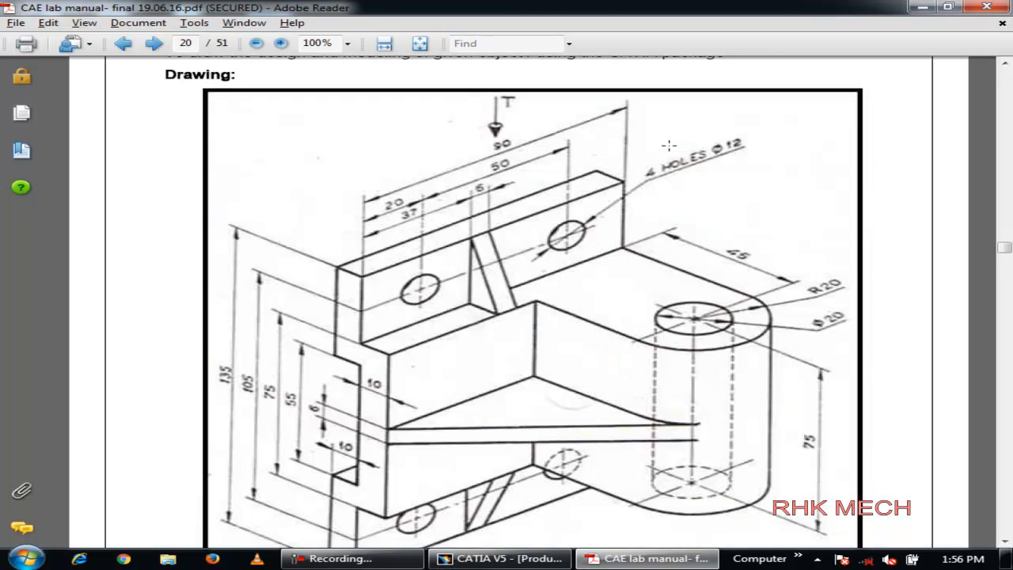
key(alt+Tab)
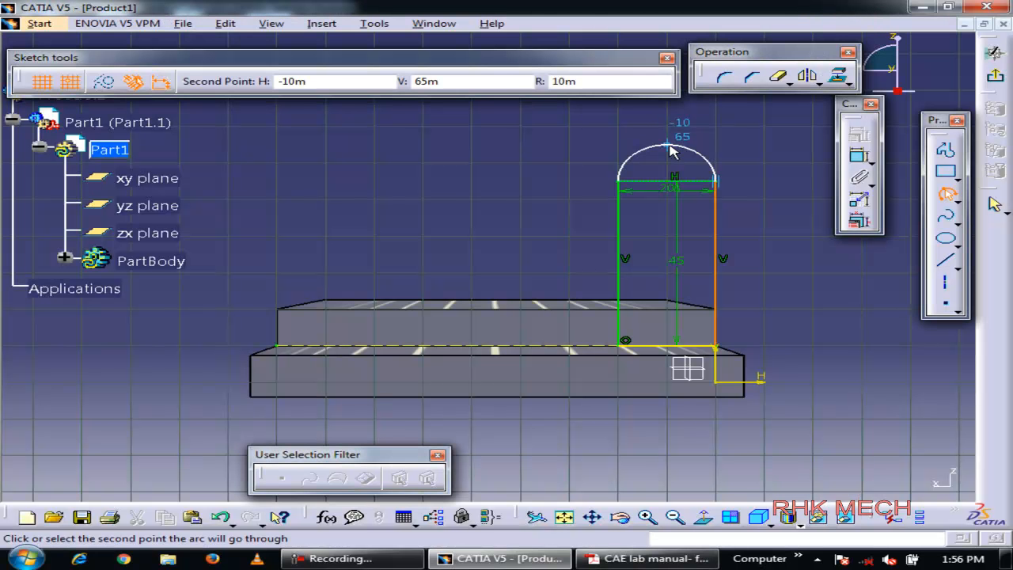
key(alt+Tab)
key(alt+Tab)
key(alt+Tab)
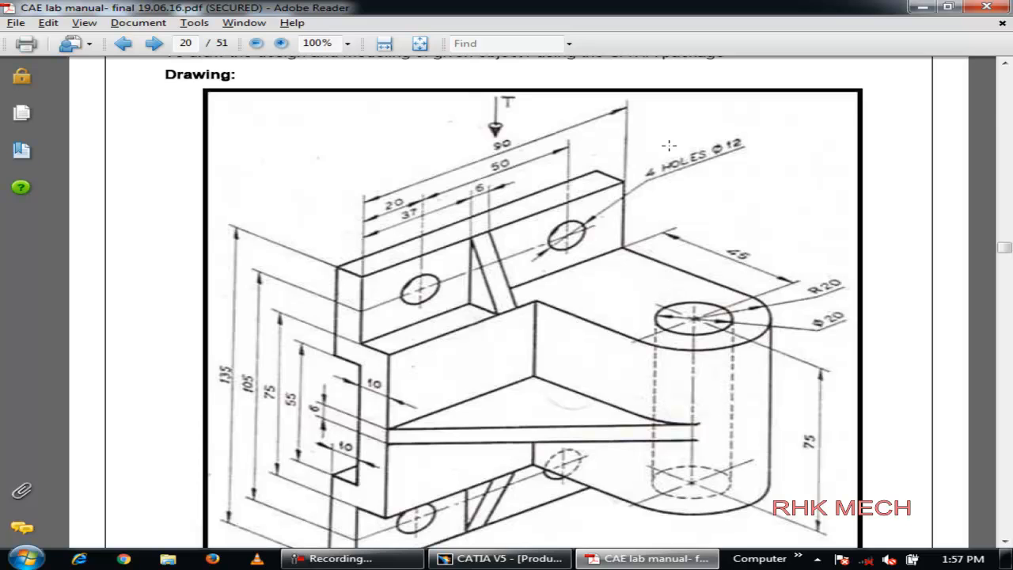
key(alt+Tab)
key(Escape)
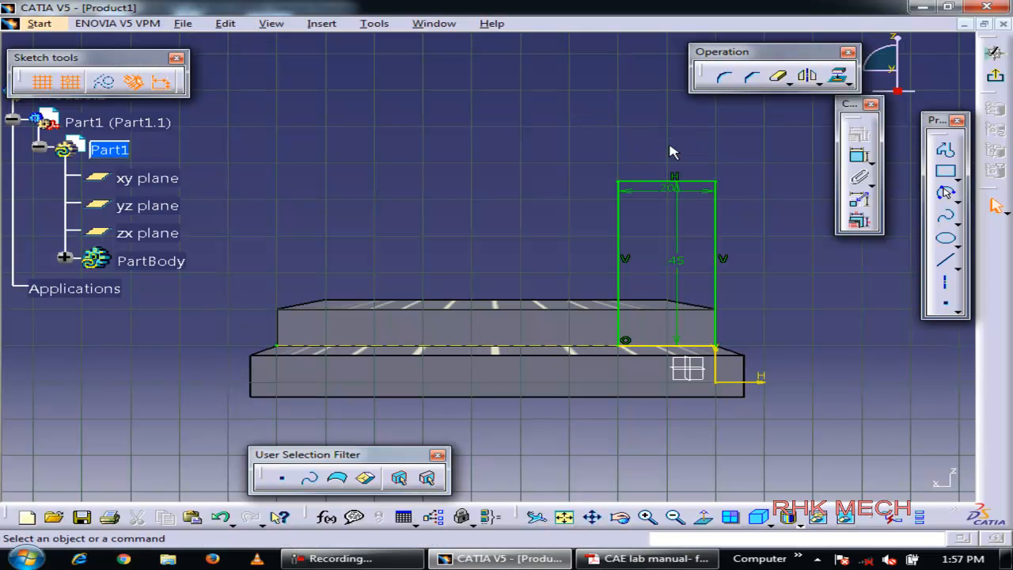
Set the width of the boss profile's horizontal top line to 40 mm
double_click(665, 194)
text(40)
key(Return)
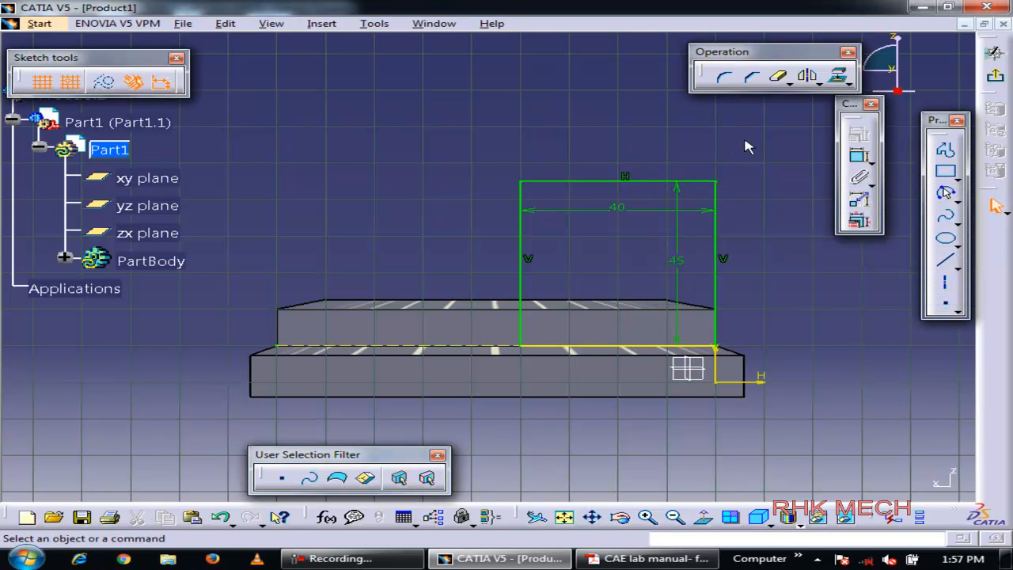
click(946, 192)
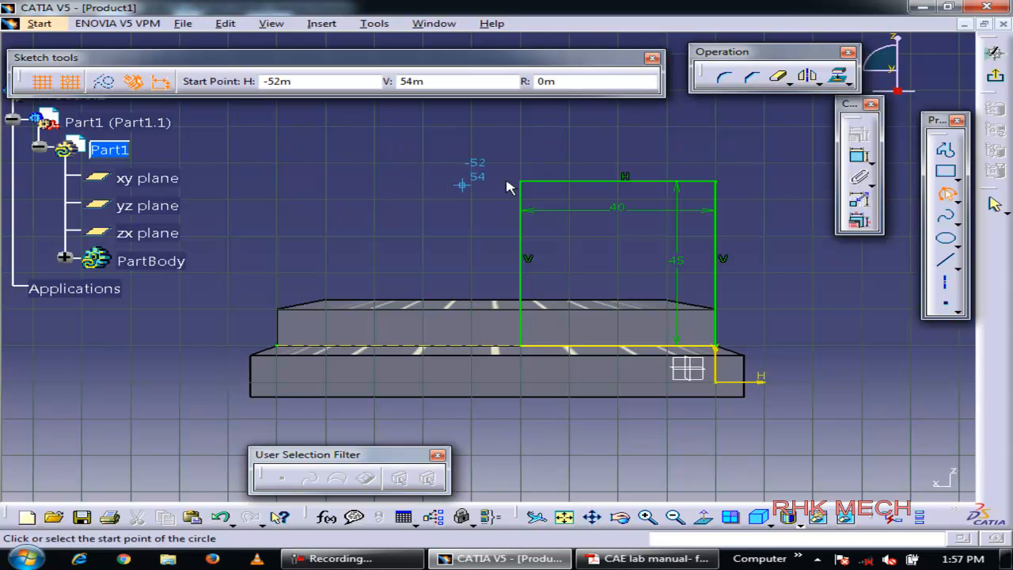
click(523, 182)
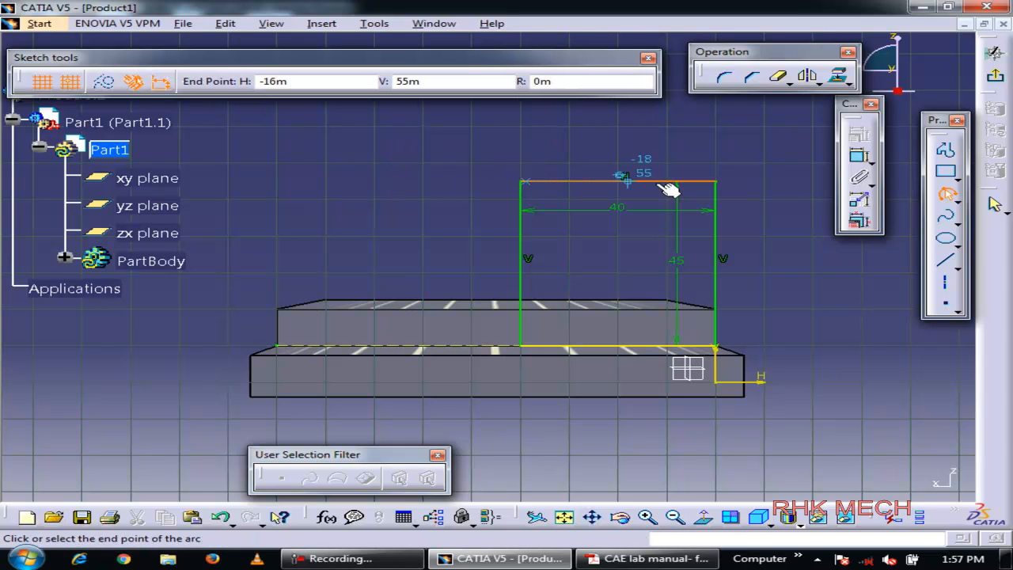
click(717, 182)
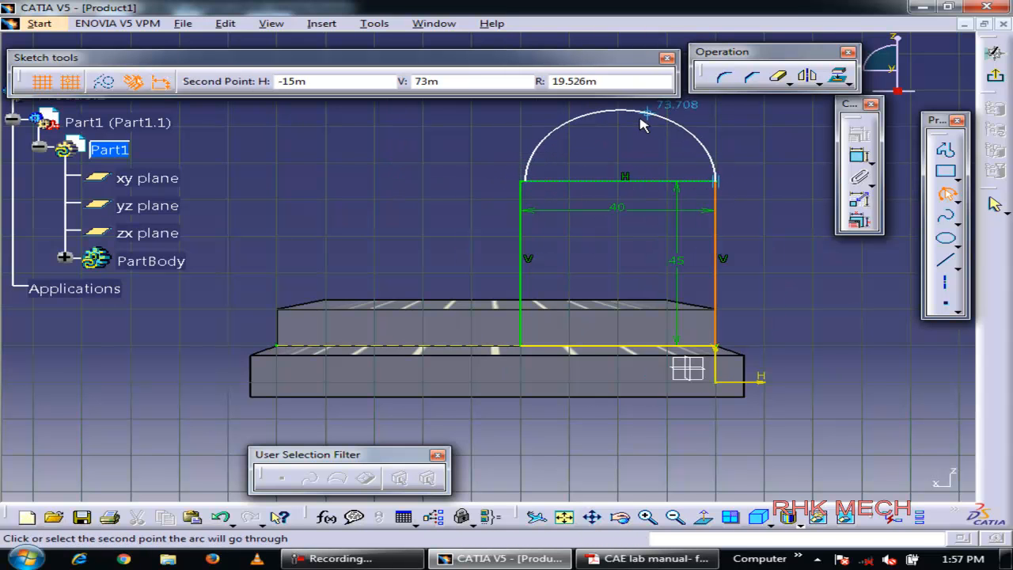
click(607, 82)
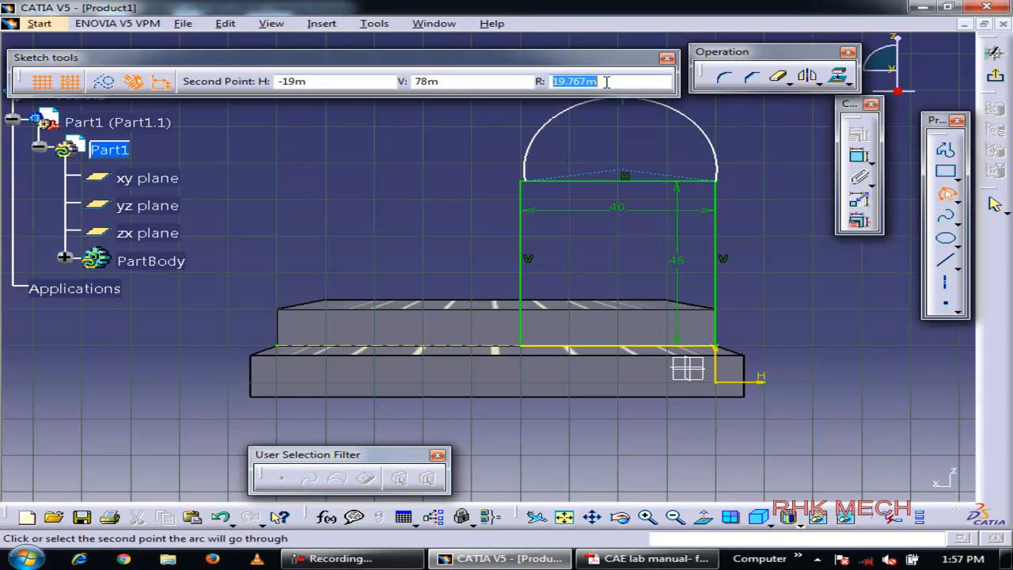
text(20)
key(Return)
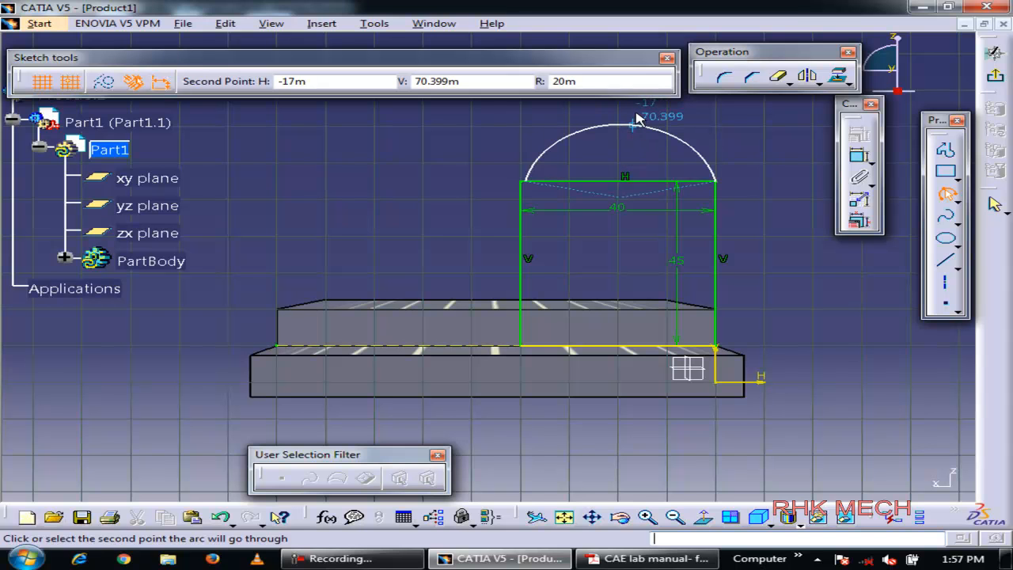
key(Escape)
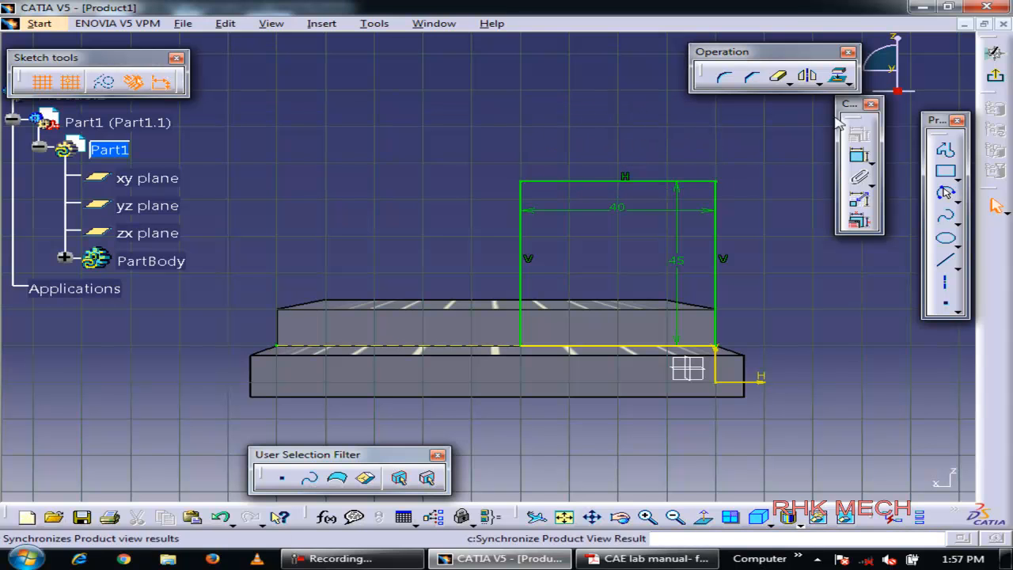
Draw a 20 mm radius arc between the profile's two upper corners and delete the horizontal line beneath it
click(946, 193)
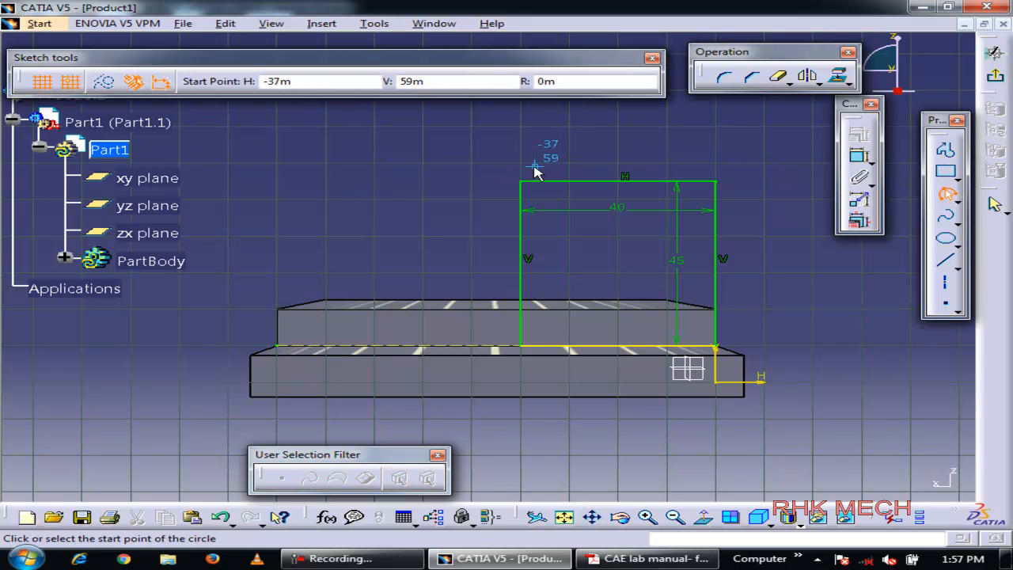
click(529, 183)
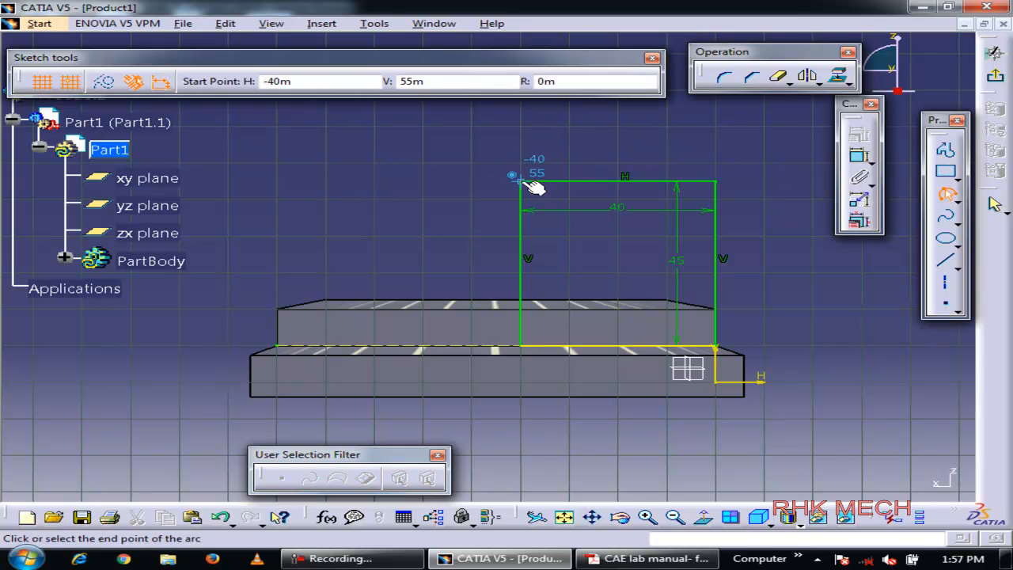
click(717, 182)
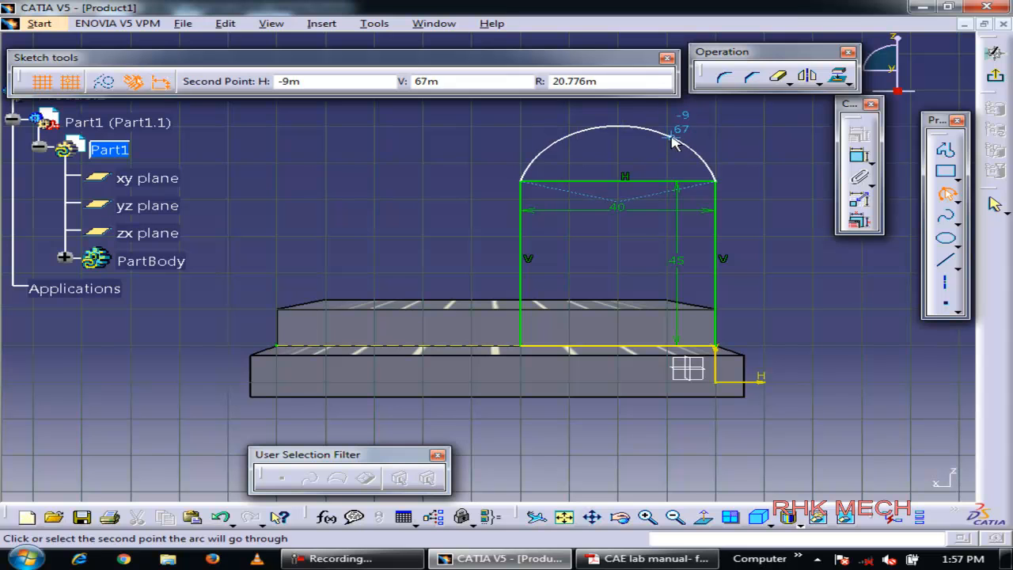
click(605, 82)
text(20m)
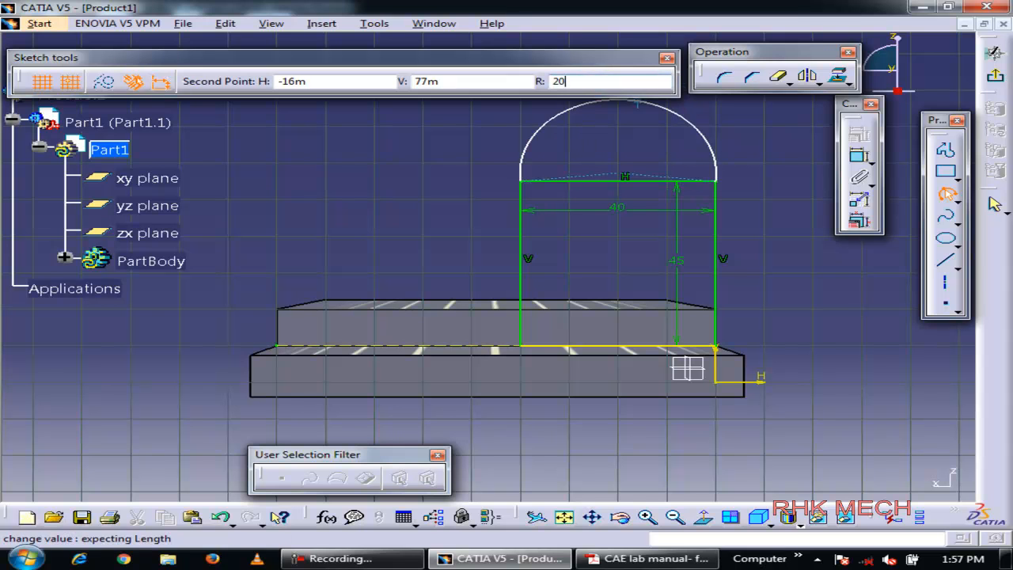
click(712, 141)
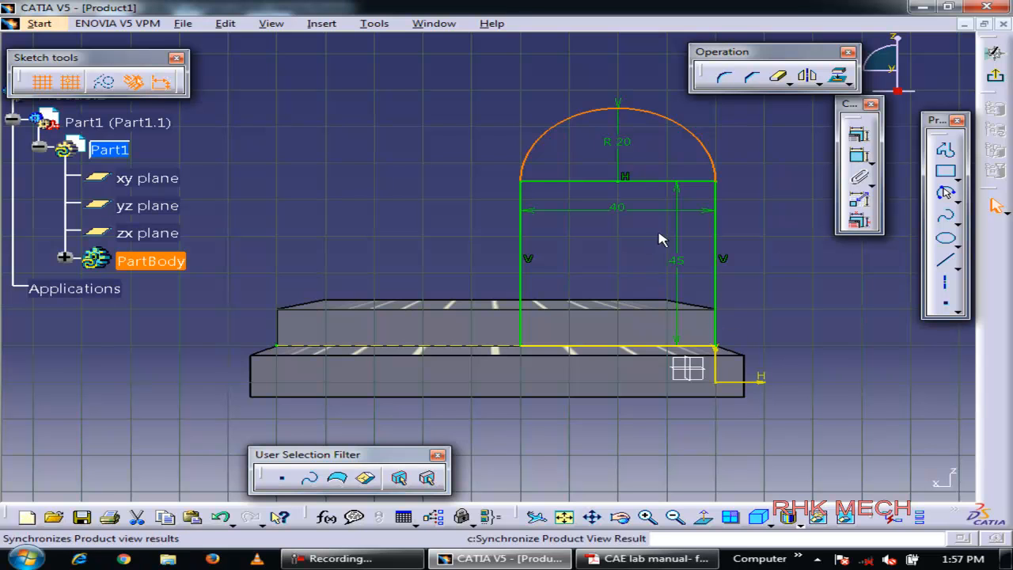
click(671, 182)
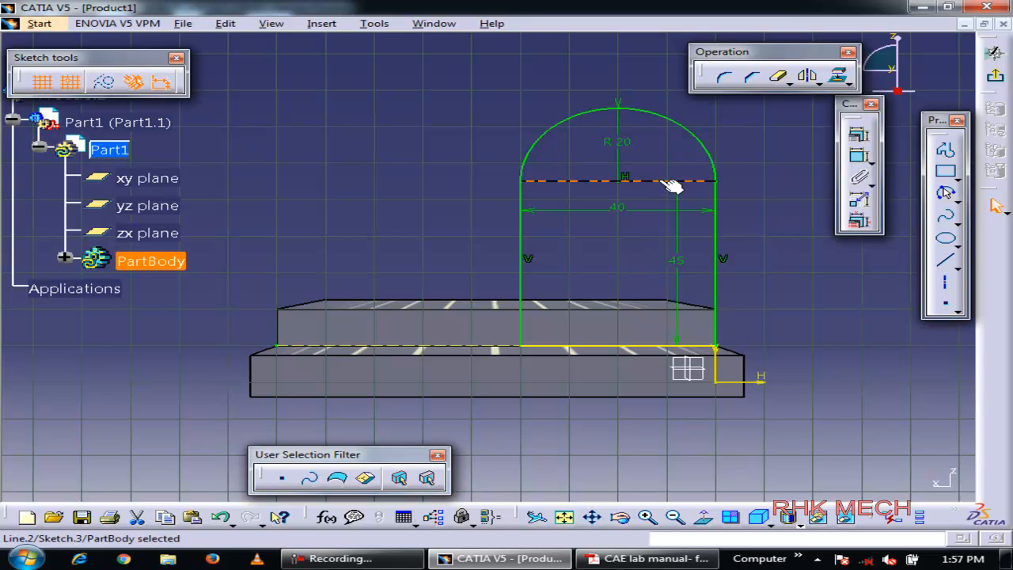
key(Delete)
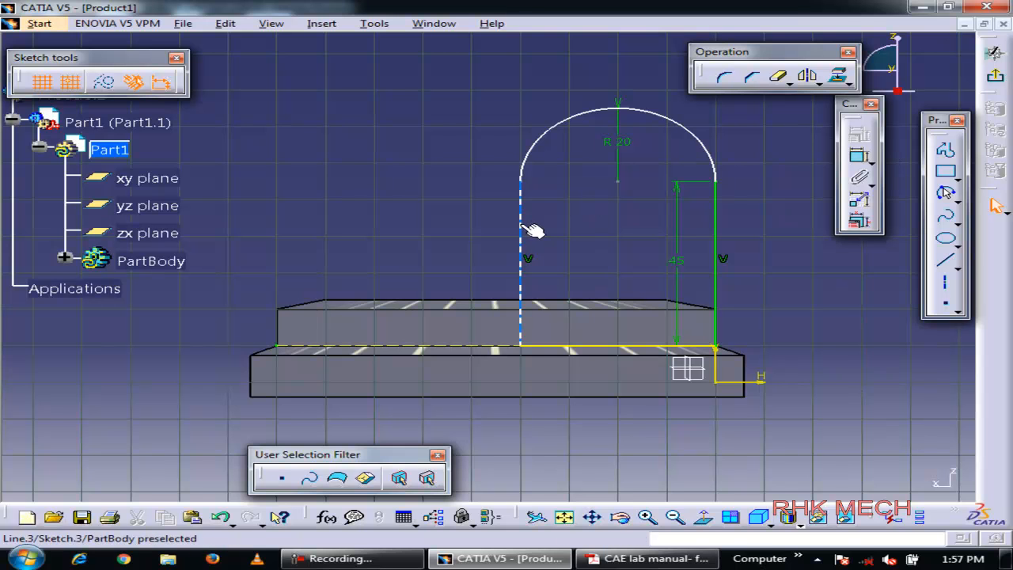
Add a dimension constraint for the horizontal distance between the profile's two vertical lines
click(522, 228)
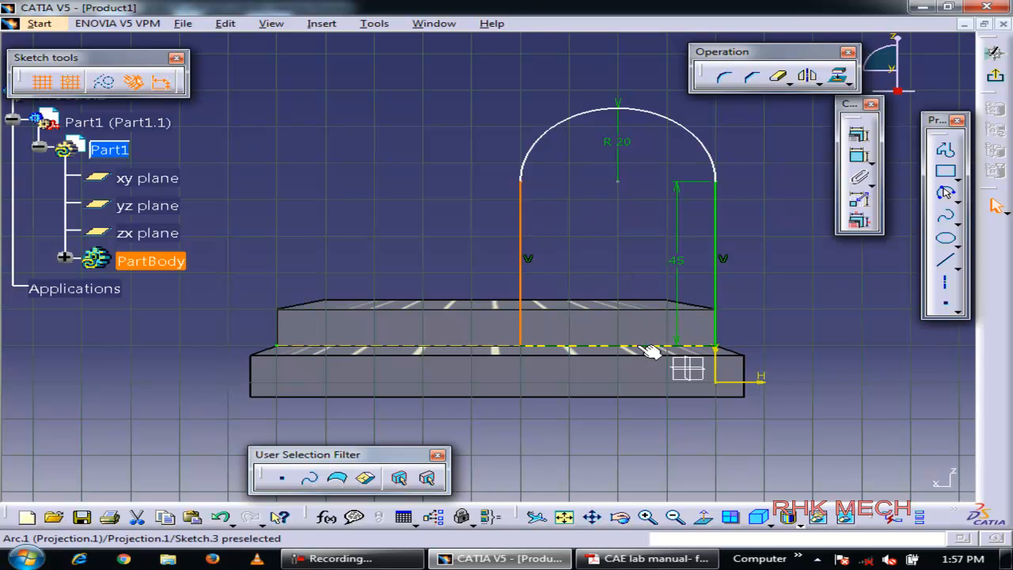
click(641, 347)
click(724, 293)
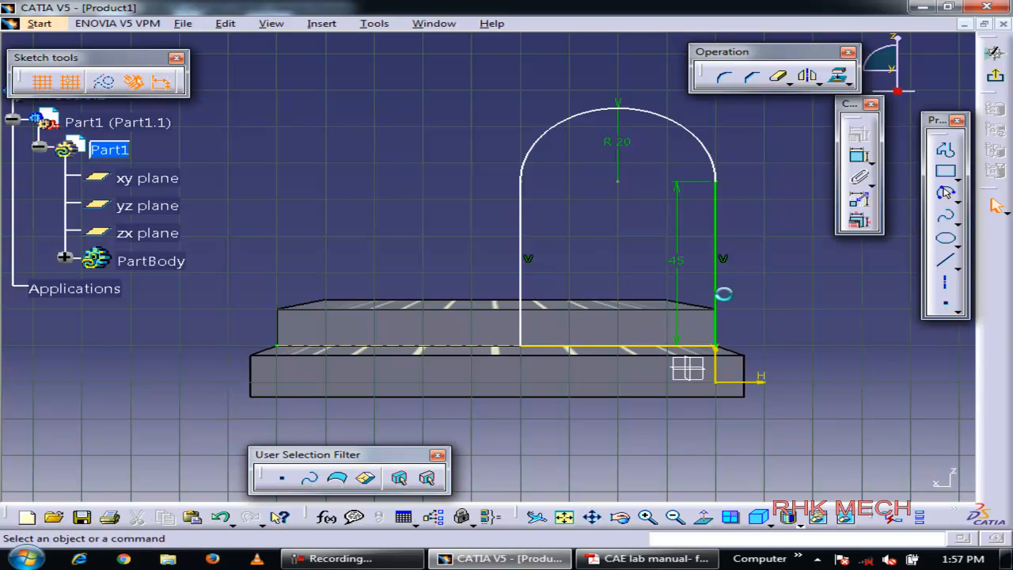
click(522, 240)
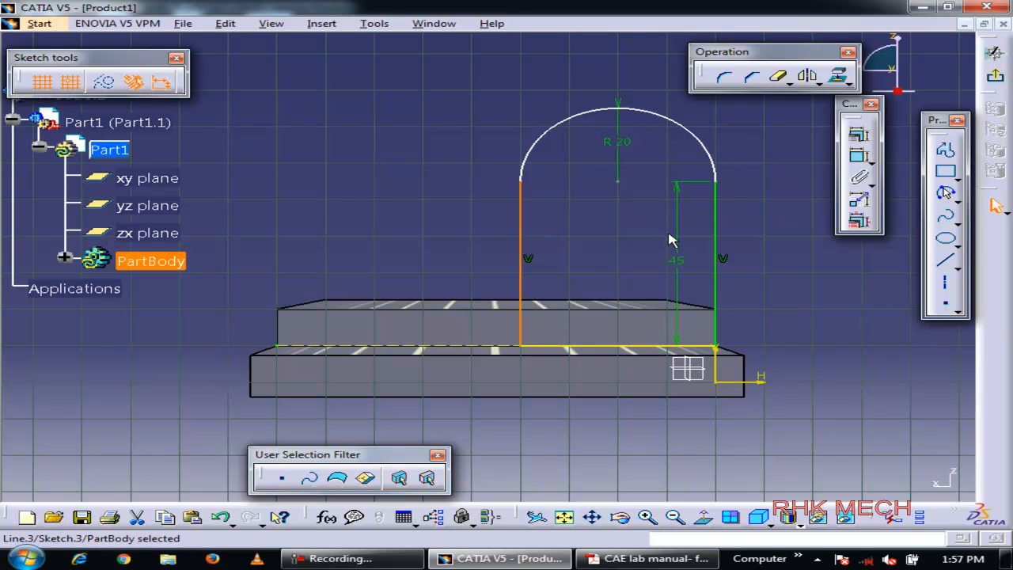
ctrl+click(715, 237)
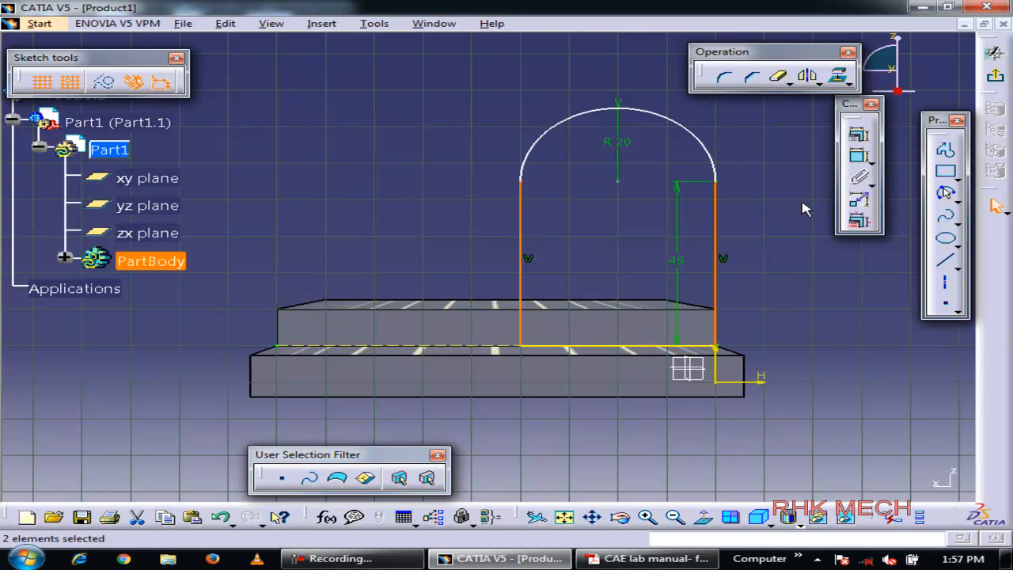
click(862, 154)
click(844, 289)
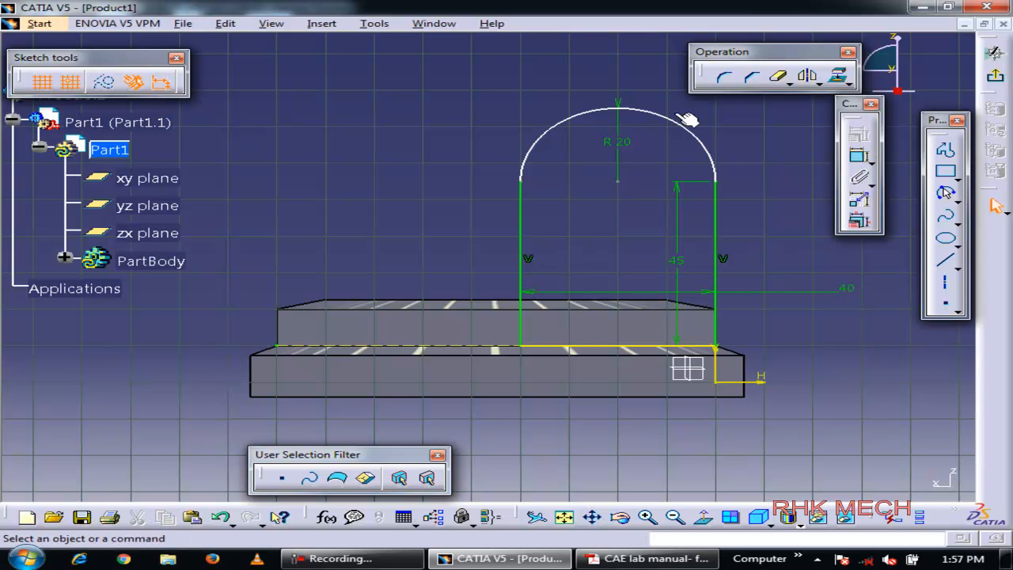
click(659, 112)
click(699, 260)
Exit the sketch and pad the round-topped profile 75 mm in the reversed direction across the base, checking the length in the manual
click(995, 76)
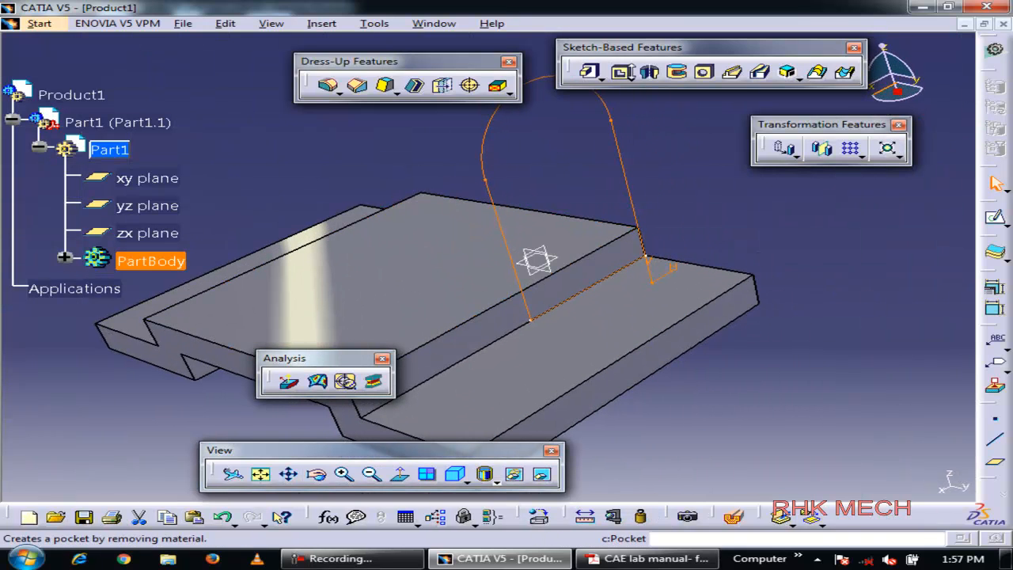
click(588, 72)
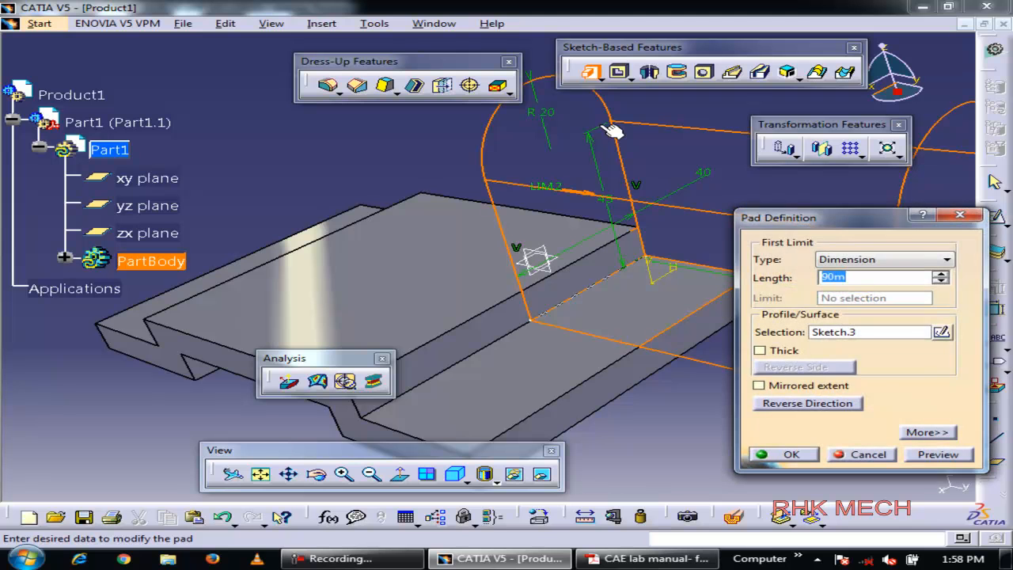
click(807, 404)
key(alt+Tab)
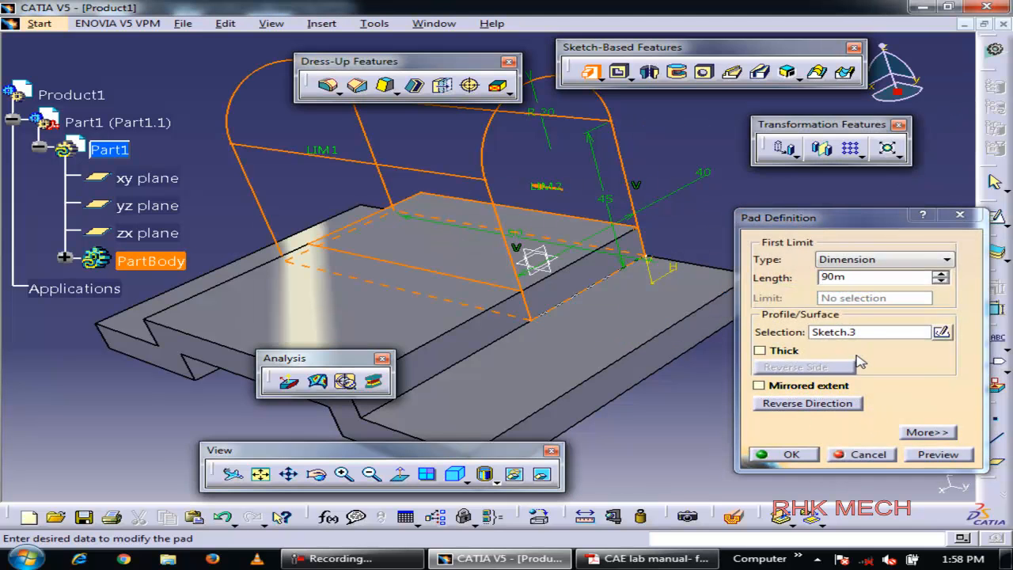
key(alt+Tab)
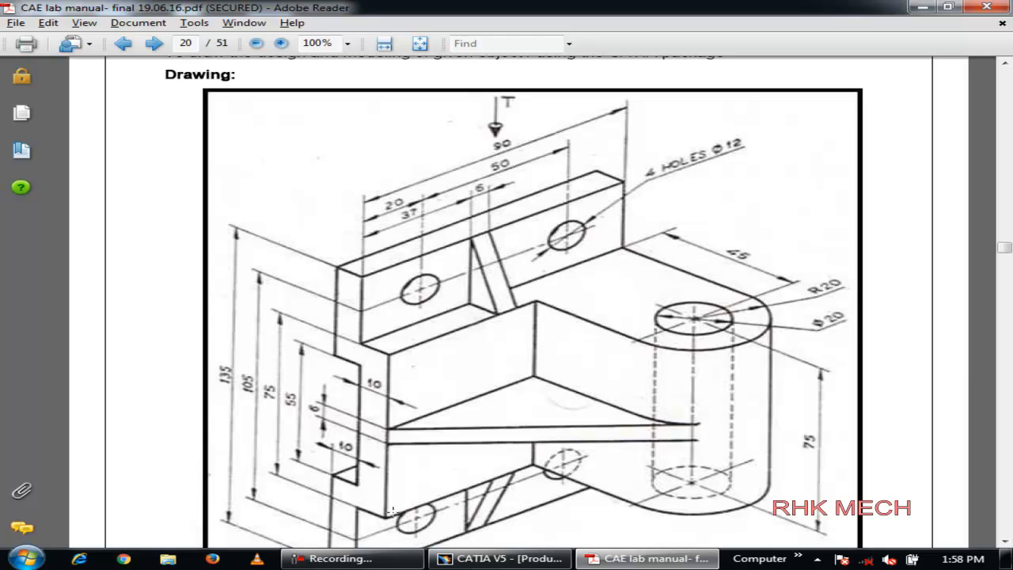
key(alt+Tab)
double_click(868, 276)
text(75m)
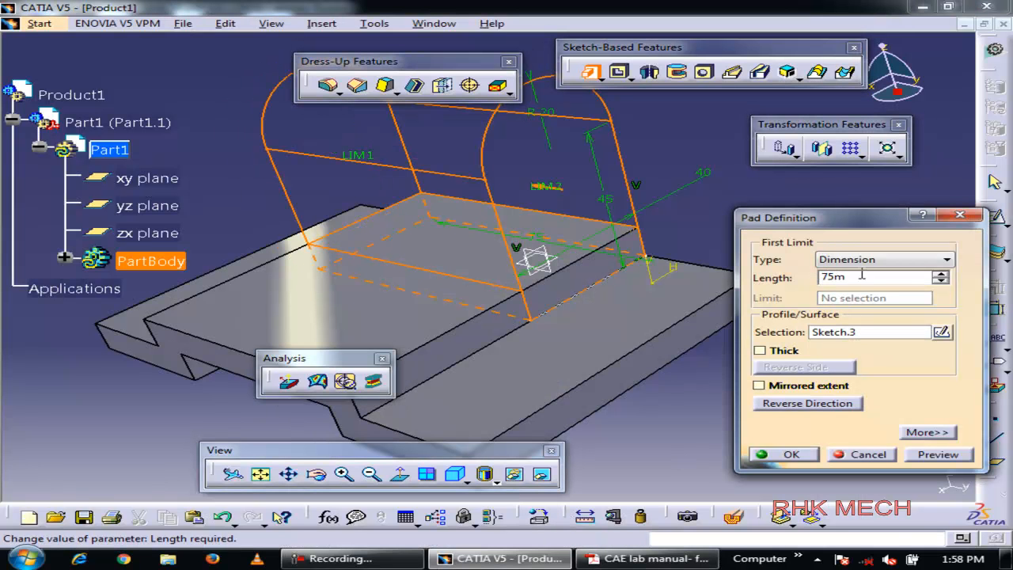
middle_drag(367, 285, 482, 289)
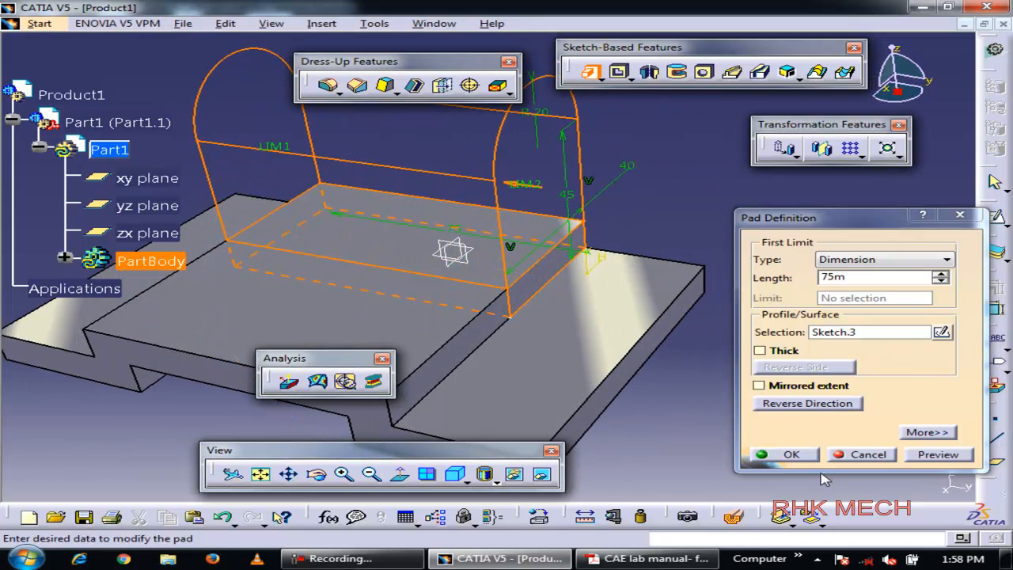
click(791, 452)
middle_drag(662, 292, 645, 328)
middle_drag(733, 293, 623, 294)
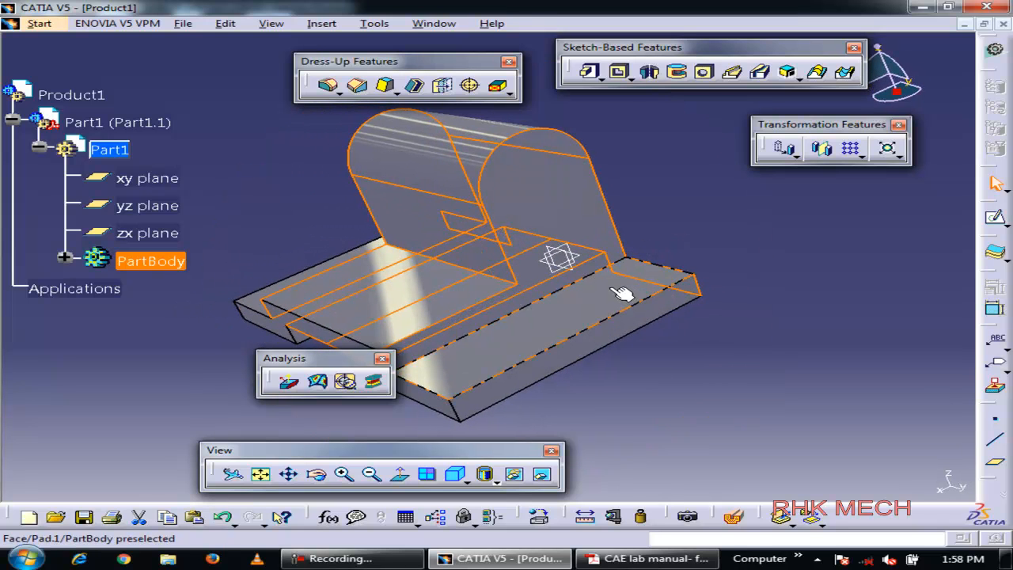
Compare the padded model with the lab manual drawing, examining the position and dimensions of the triangular ribs on the base flanges
click(579, 281)
click(625, 208)
key(alt+Tab)
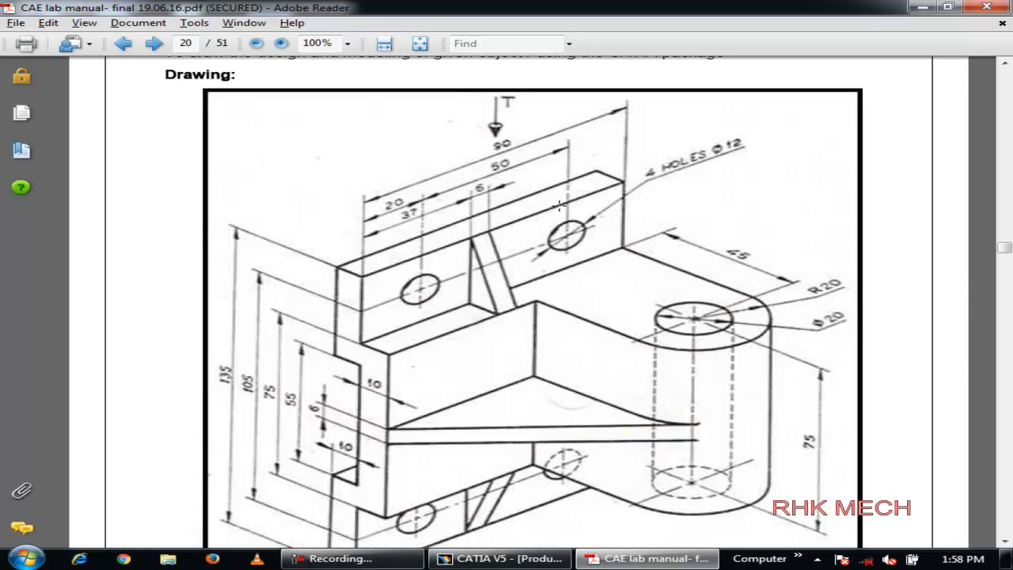
key(alt+Tab)
key(alt+Tab)
key(alt+Tab)
key(alt+Tab)
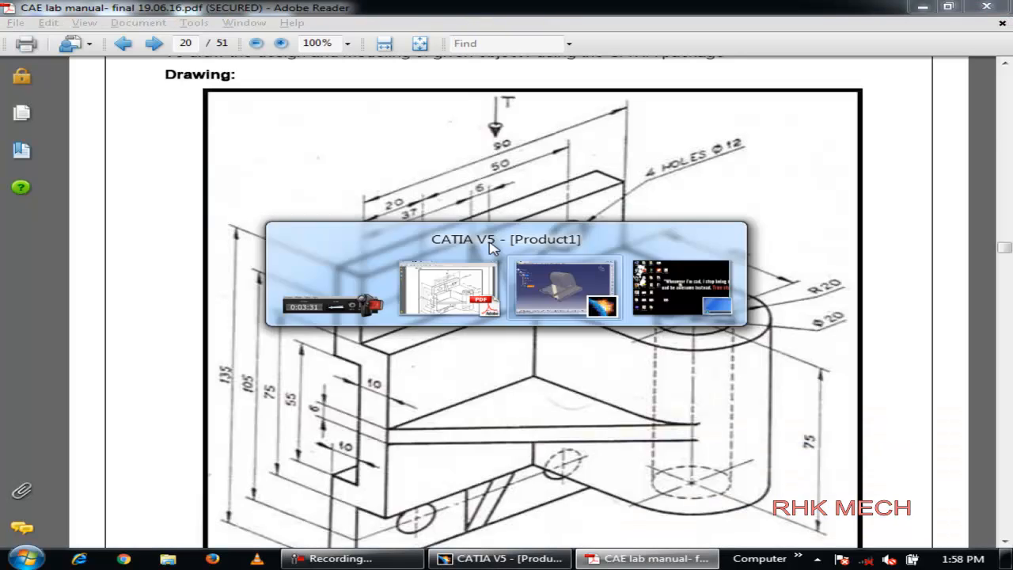
middle_drag(447, 262, 495, 265)
key(alt+Tab)
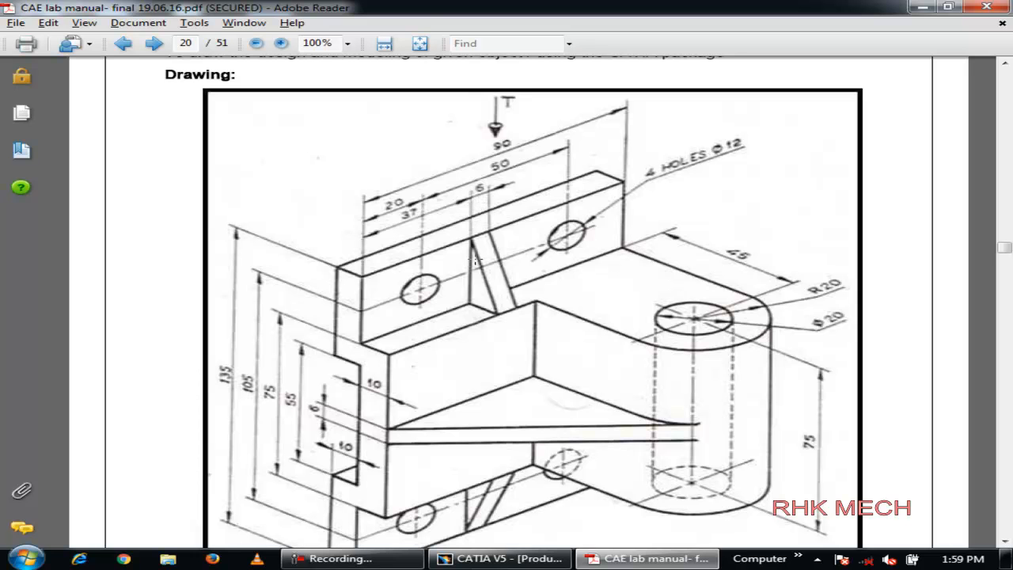
key(alt+Tab)
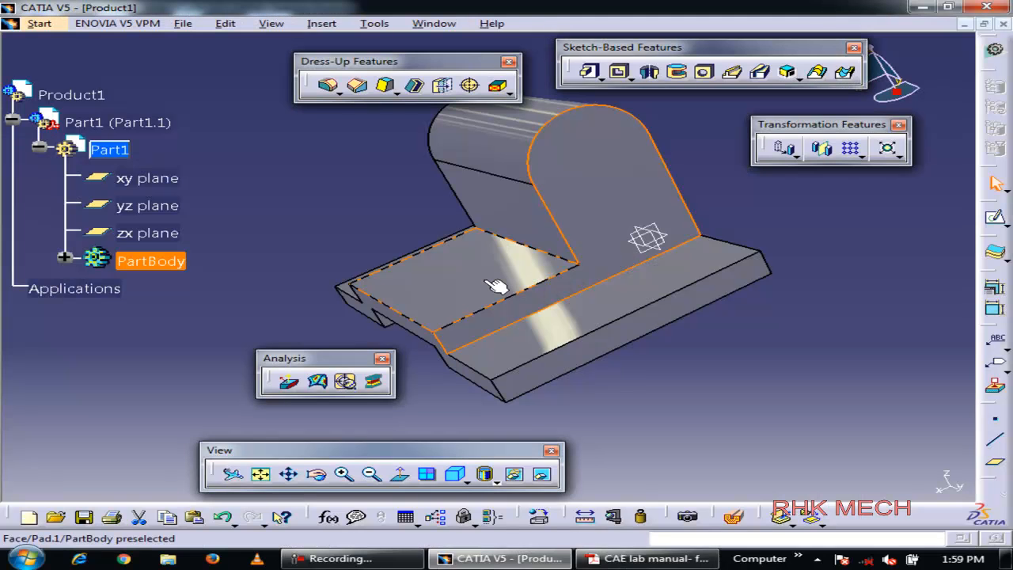
key(alt+Tab)
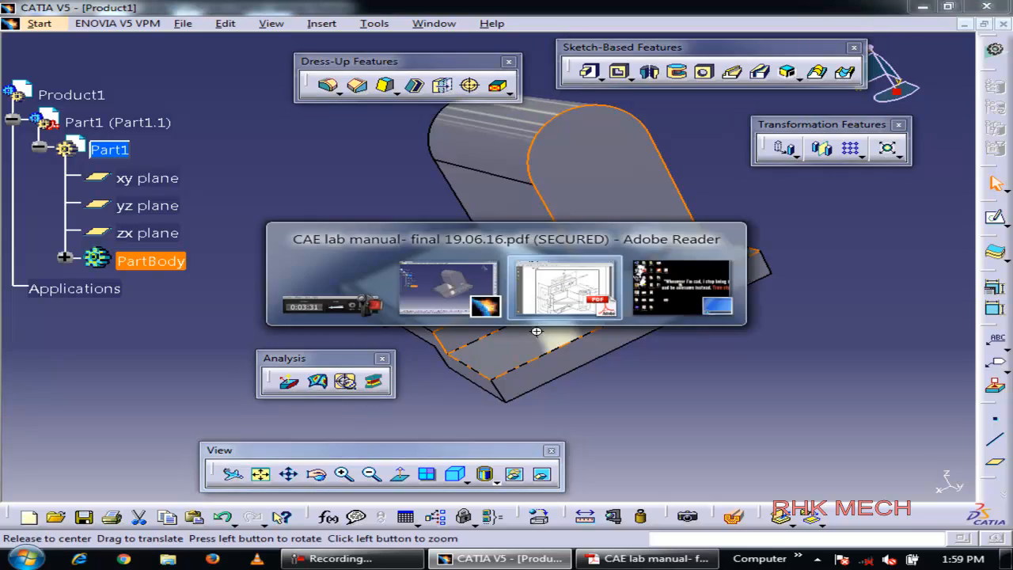
key(alt+Tab)
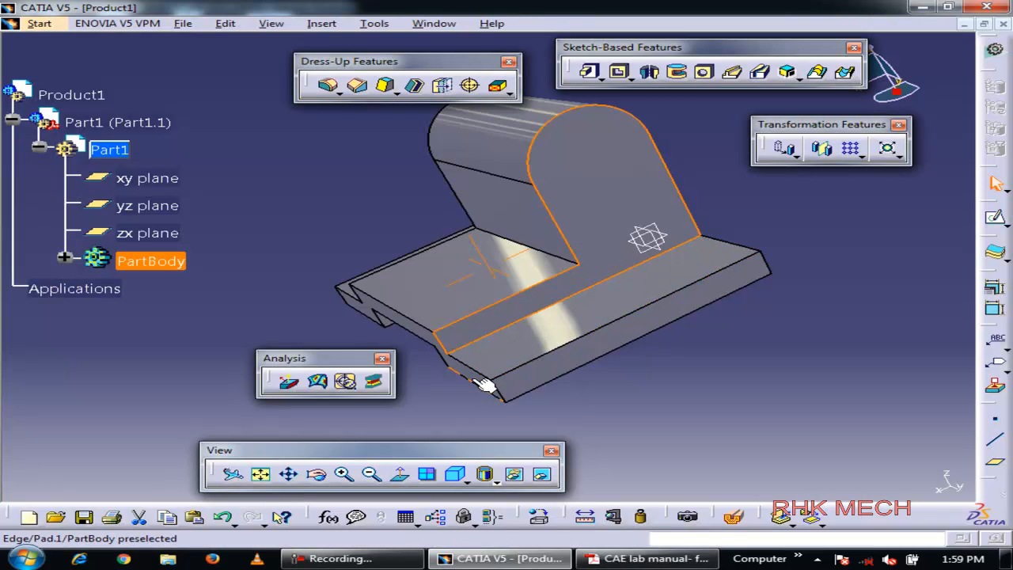
mouse_move(475, 375)
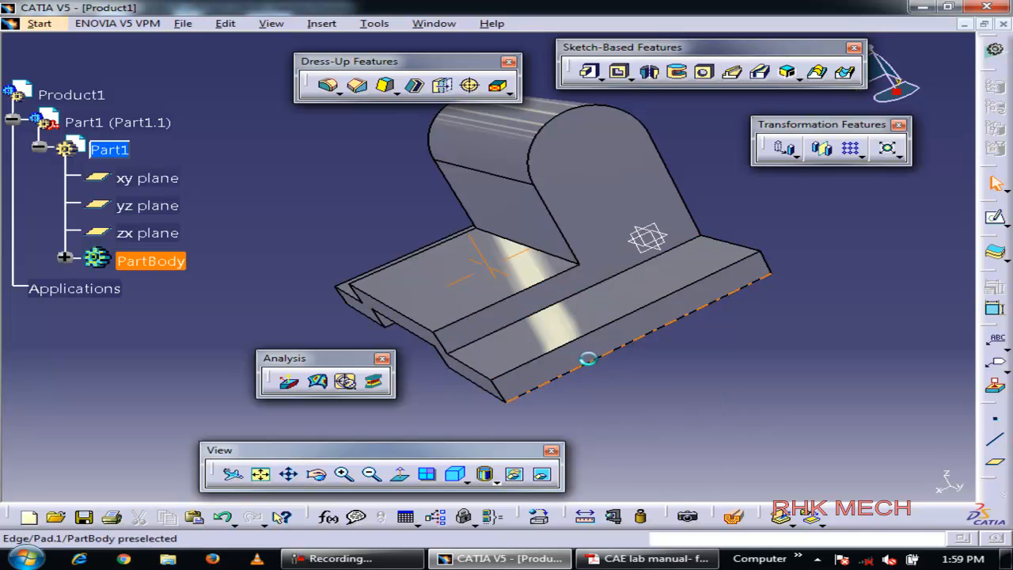
middle_drag(744, 265, 731, 287)
middle_drag(583, 339, 545, 367)
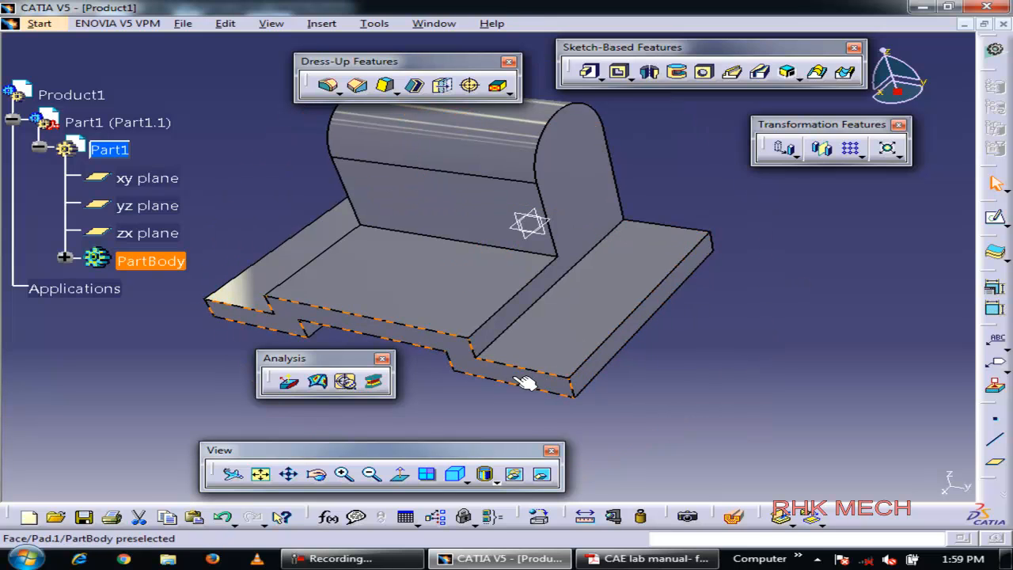
key(alt+Tab)
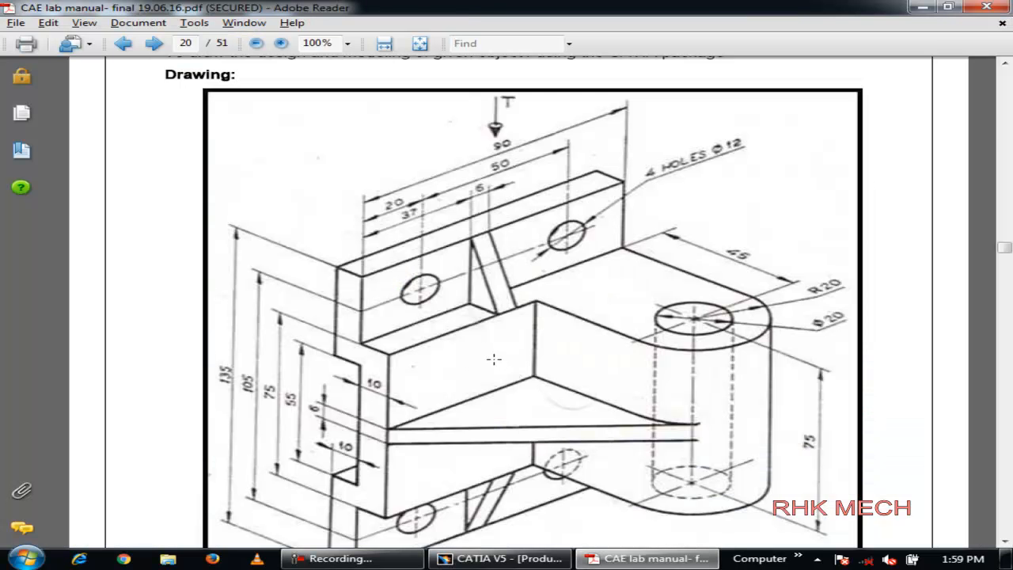
key(alt+Tab)
key(alt+Tab)
key(alt+Tab)
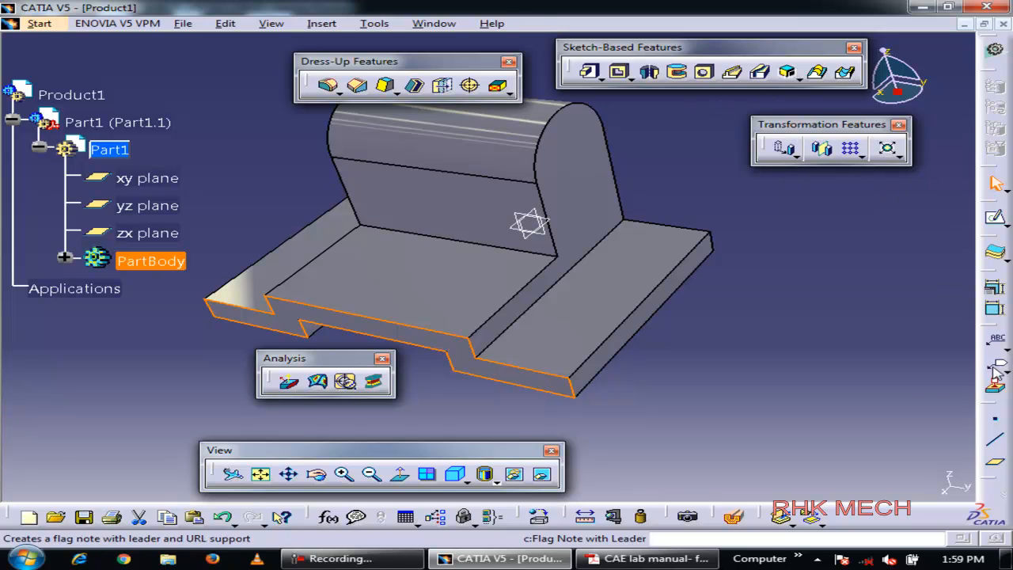
Create a reference plane offset 37 m inward from the base's stepped end face, with the direction reversed, checking the distance in the manual
drag(985, 420, 810, 209)
click(885, 214)
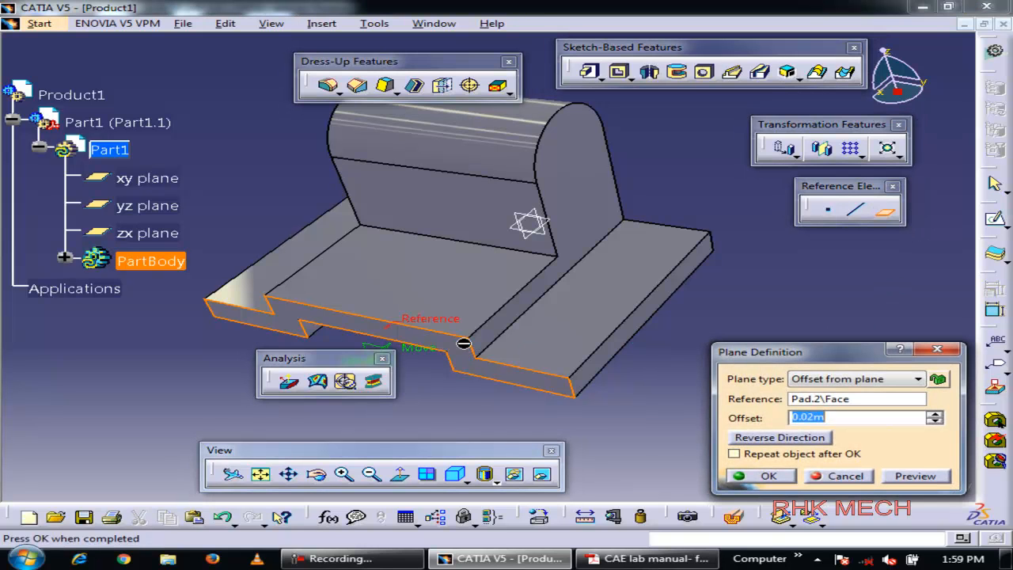
middle_drag(463, 343, 525, 314)
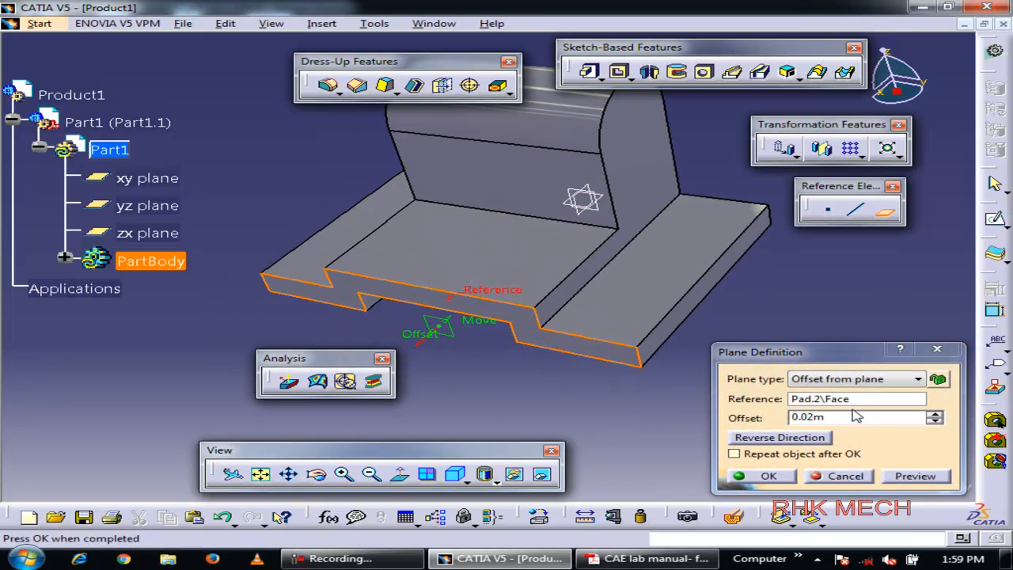
click(780, 438)
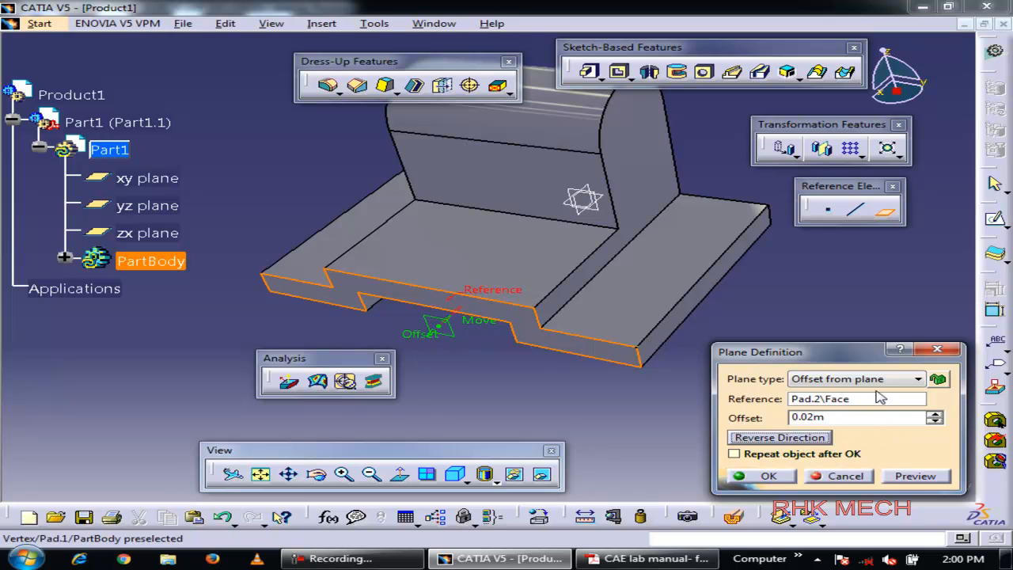
double_click(856, 419)
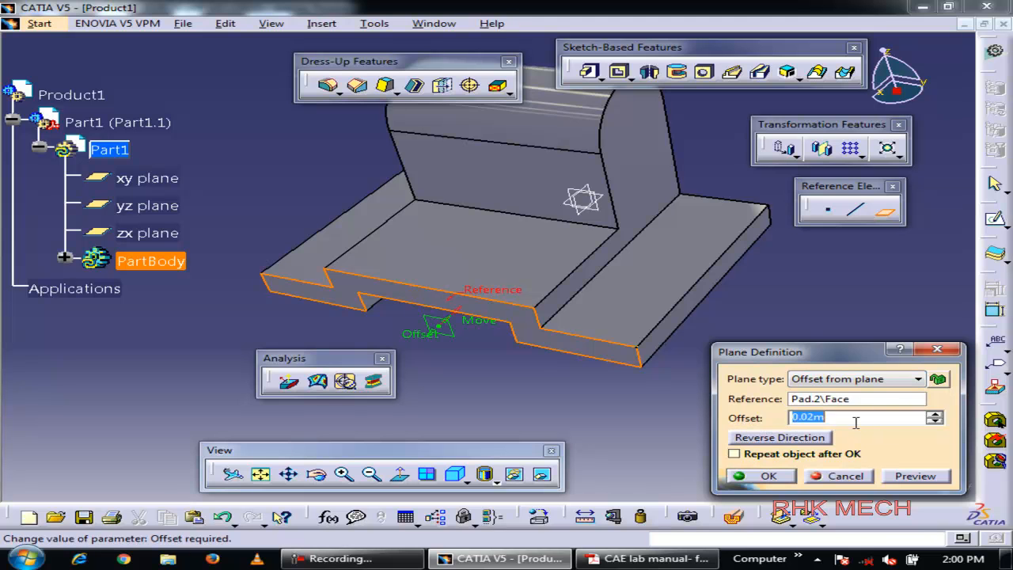
key(alt+Tab)
key(alt+Tab)
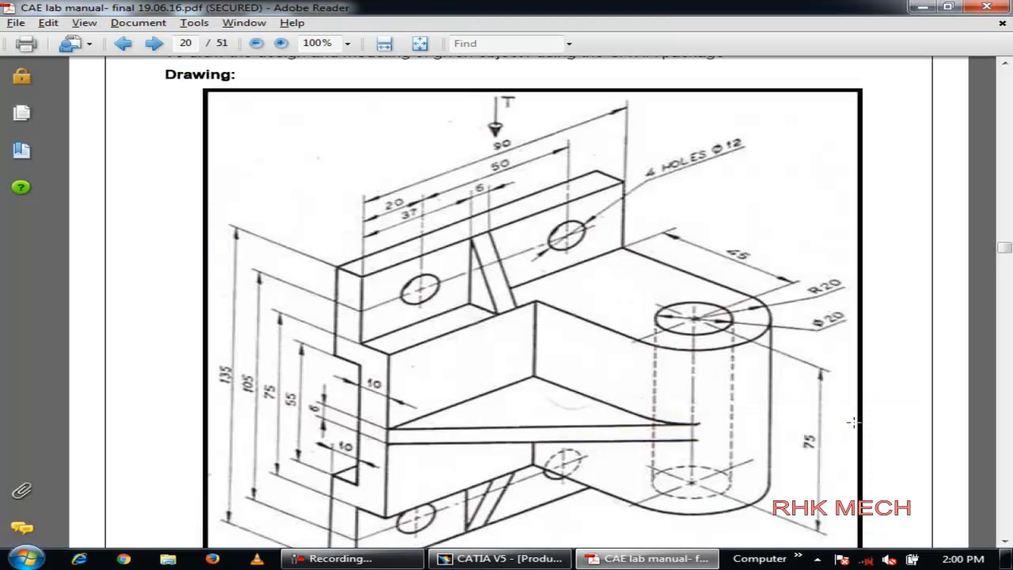
key(alt+Tab)
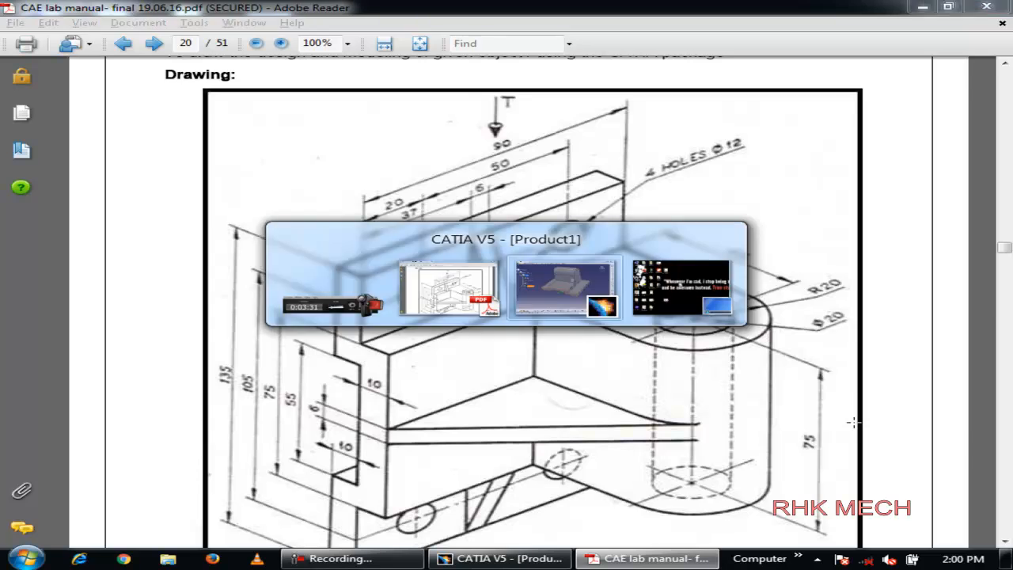
double_click(860, 420)
text(37)
key(Tab)
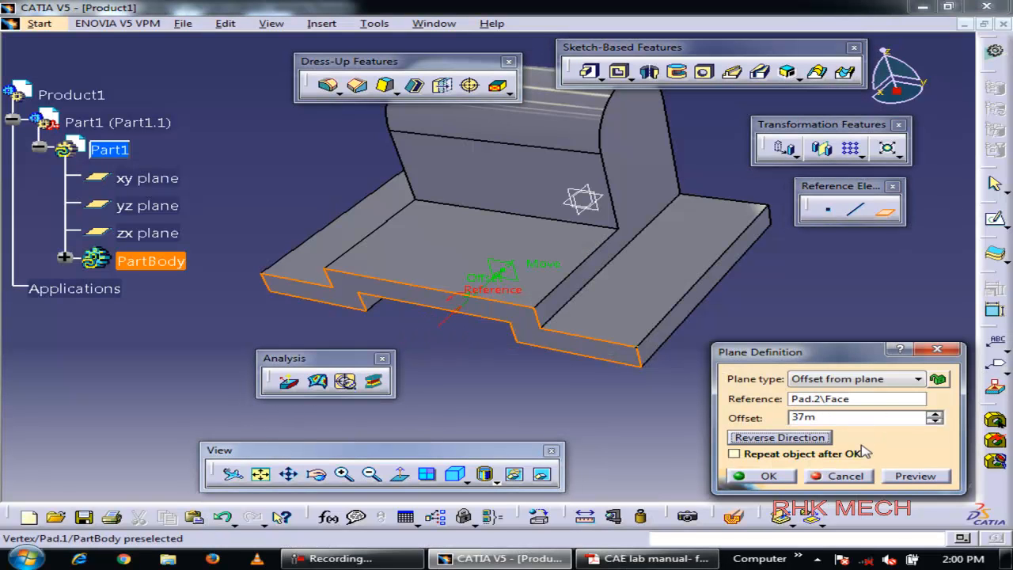
click(785, 478)
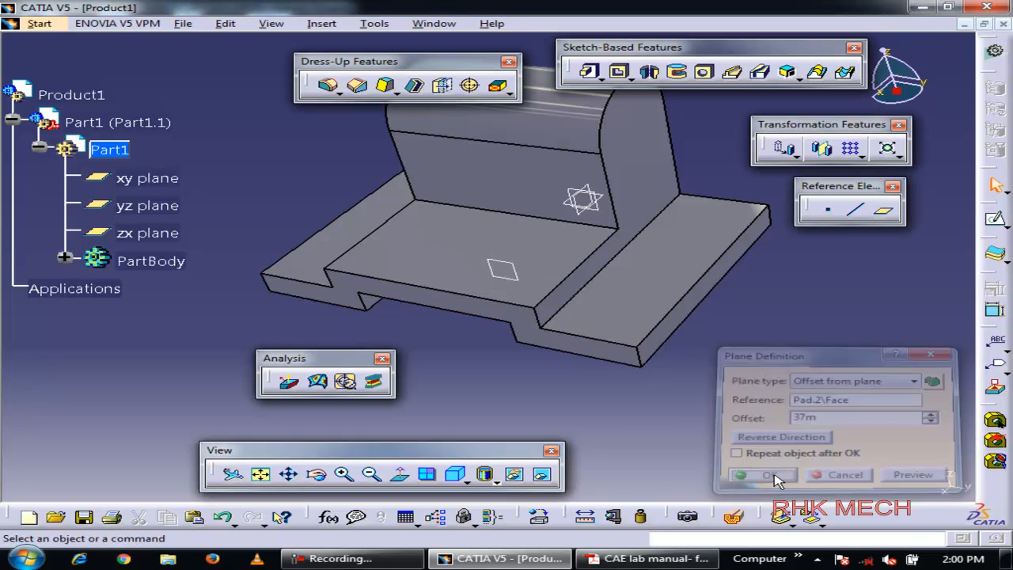
Start a sketch on the new offset plane and orient the view to face the base's stepped profile
click(500, 270)
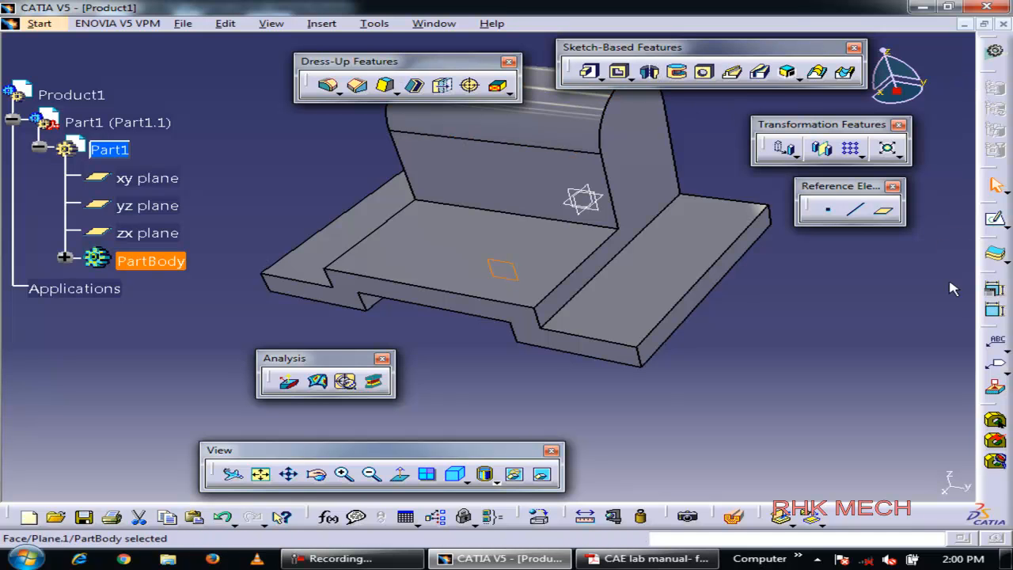
click(994, 218)
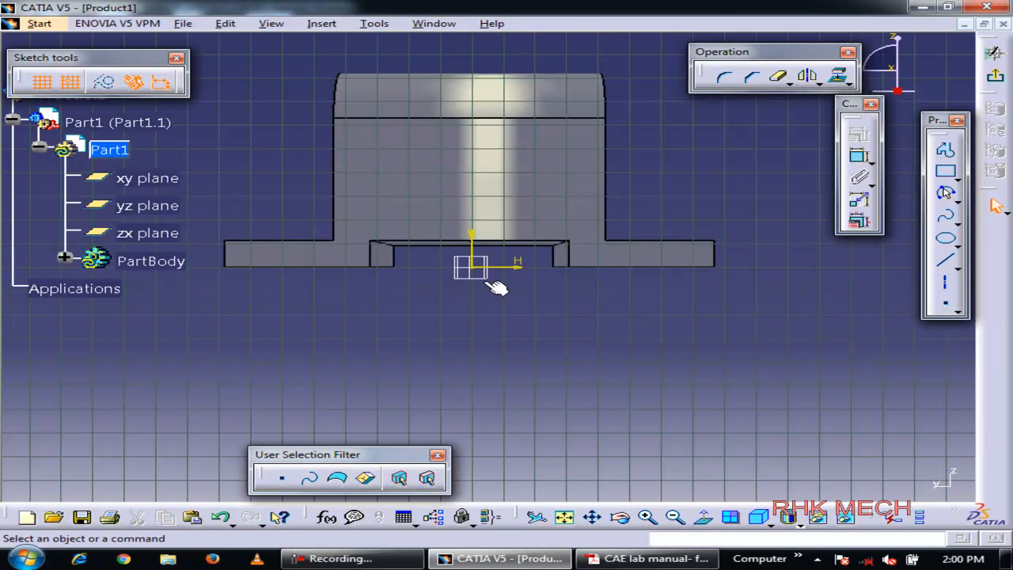
click(706, 518)
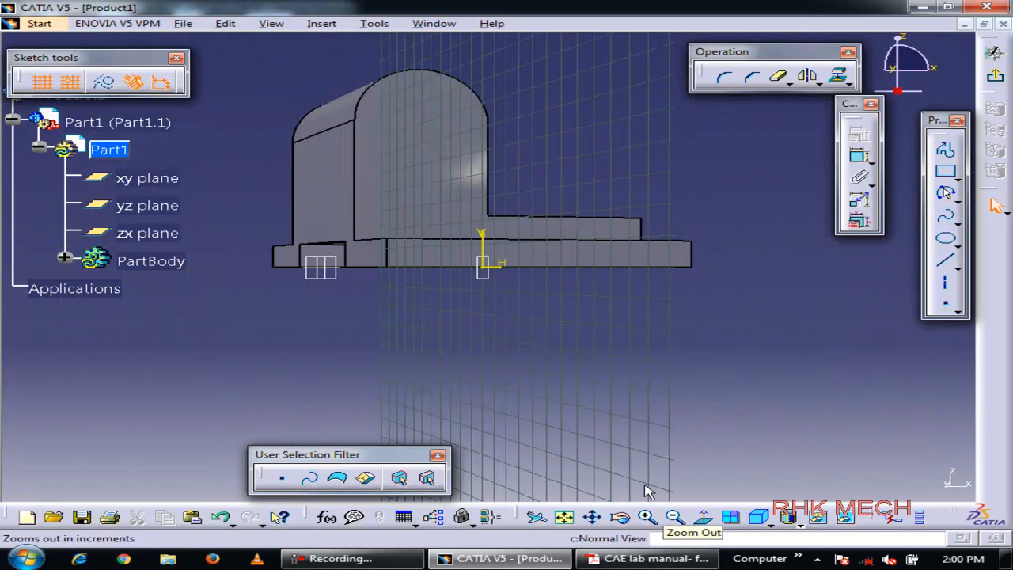
middle_drag(679, 235, 252, 326)
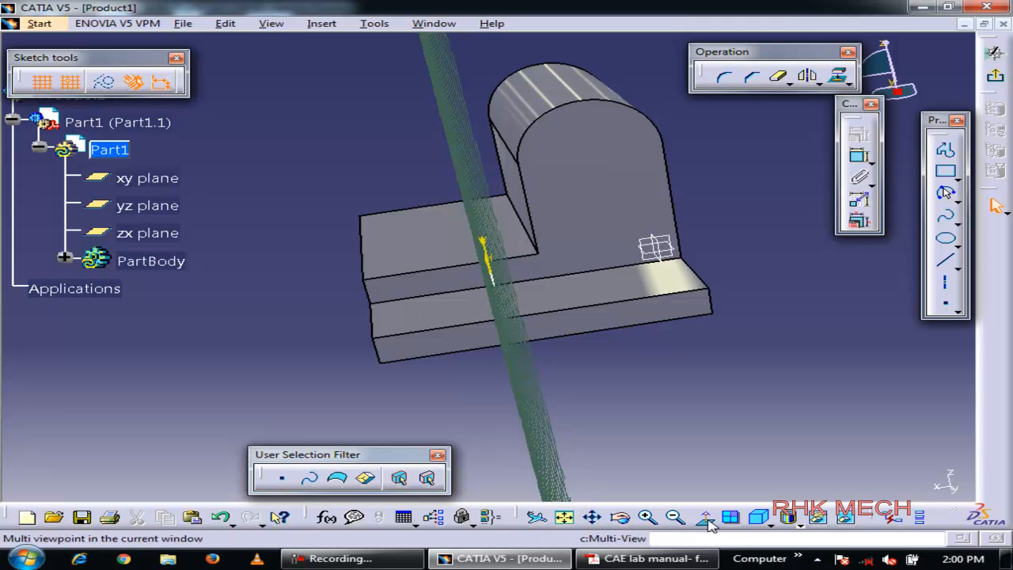
click(759, 517)
middle_drag(715, 276, 646, 329)
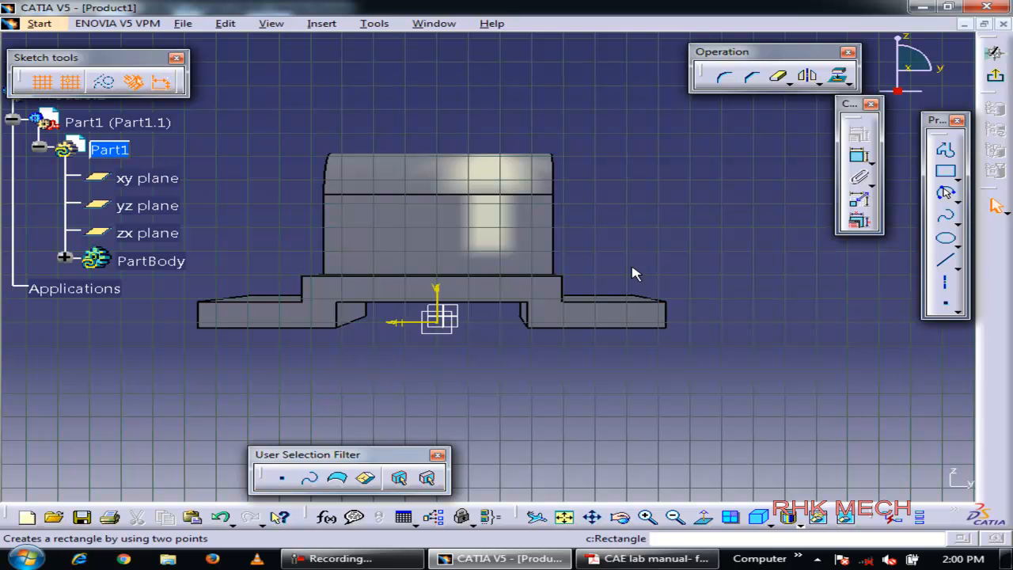
middle_drag(647, 290, 624, 294)
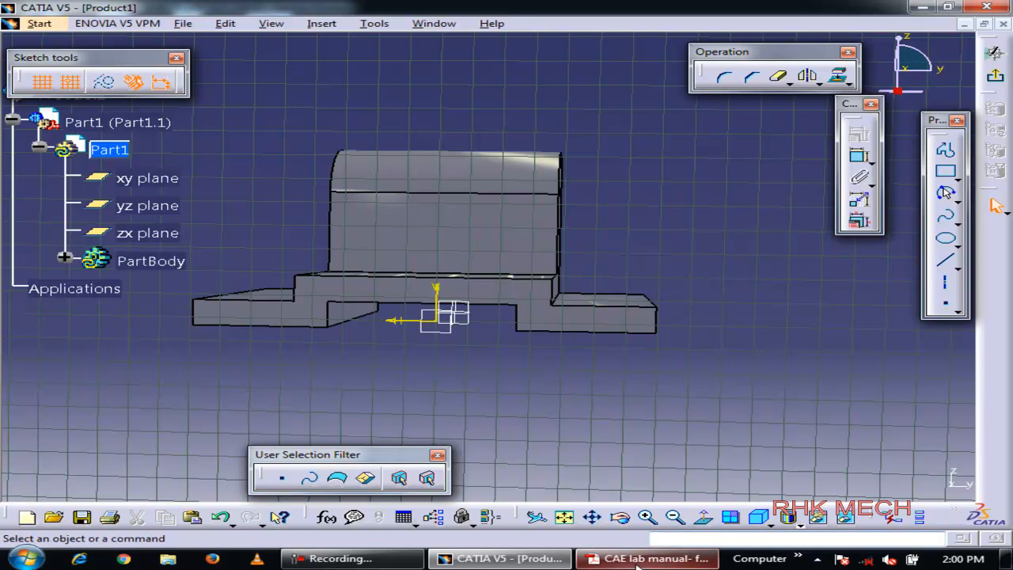
click(340, 558)
click(931, 495)
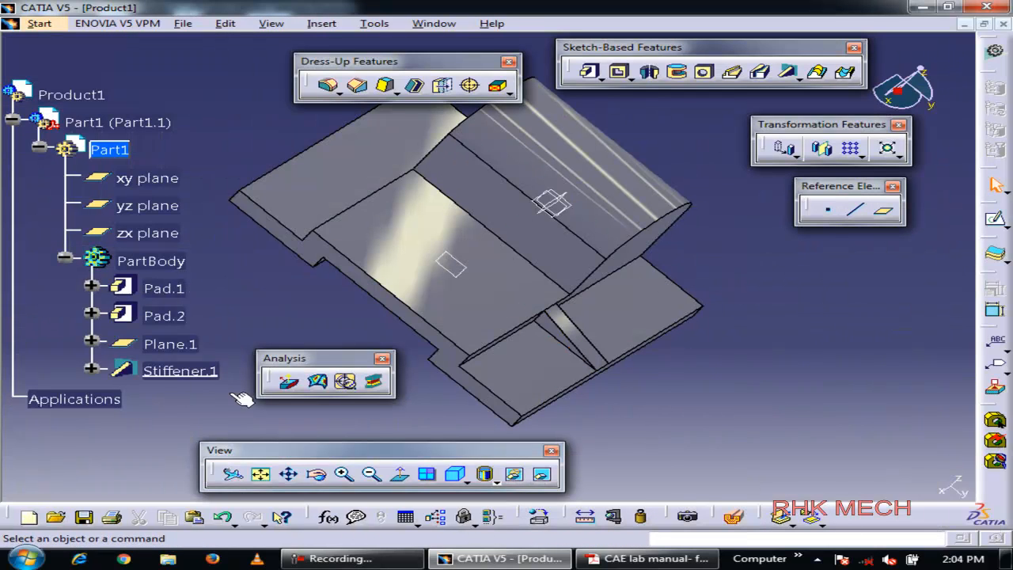
click(340, 558)
click(922, 503)
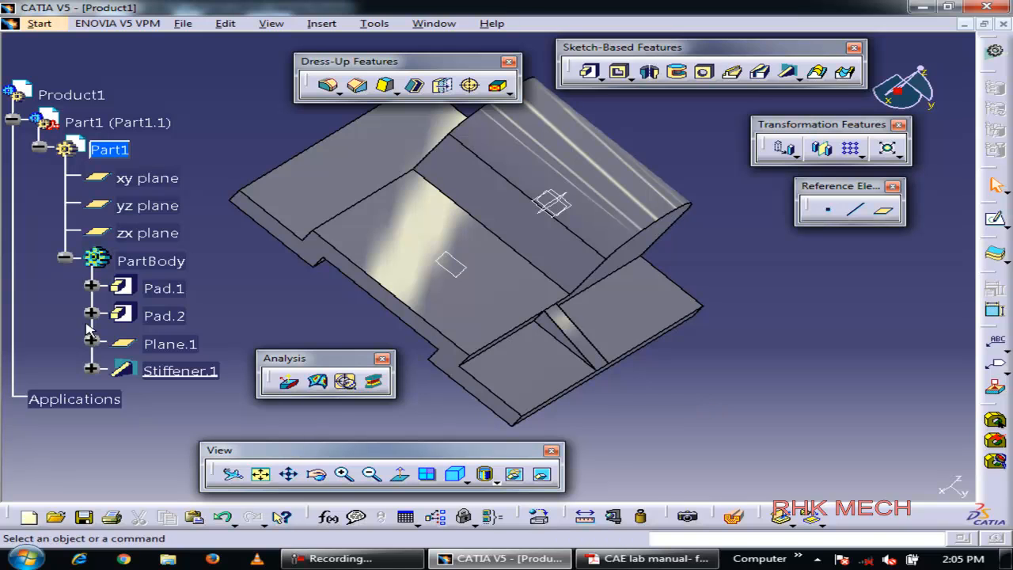
Mirror the stiffener about the zx plane onto the opposite base flange
click(170, 371)
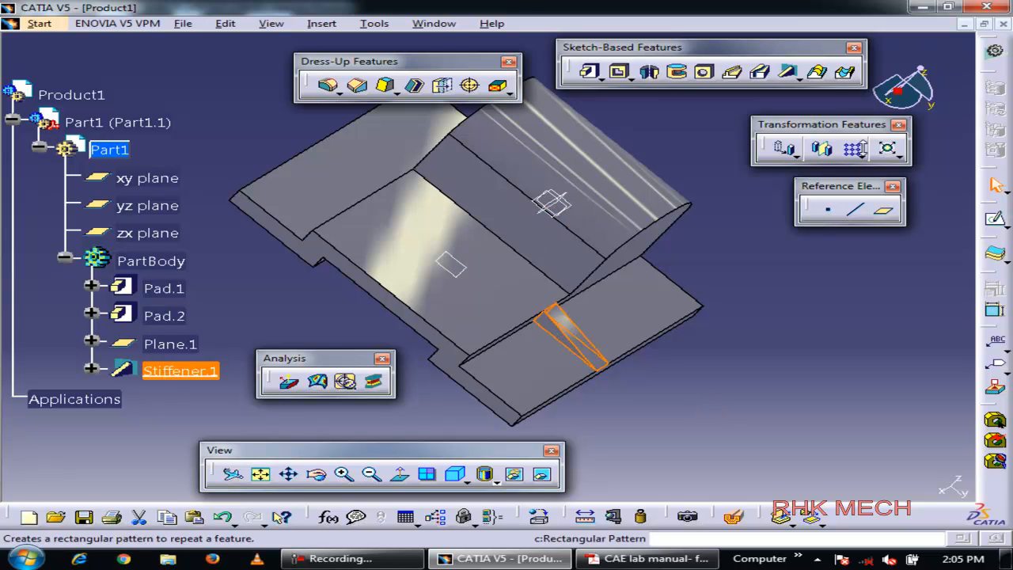
click(823, 148)
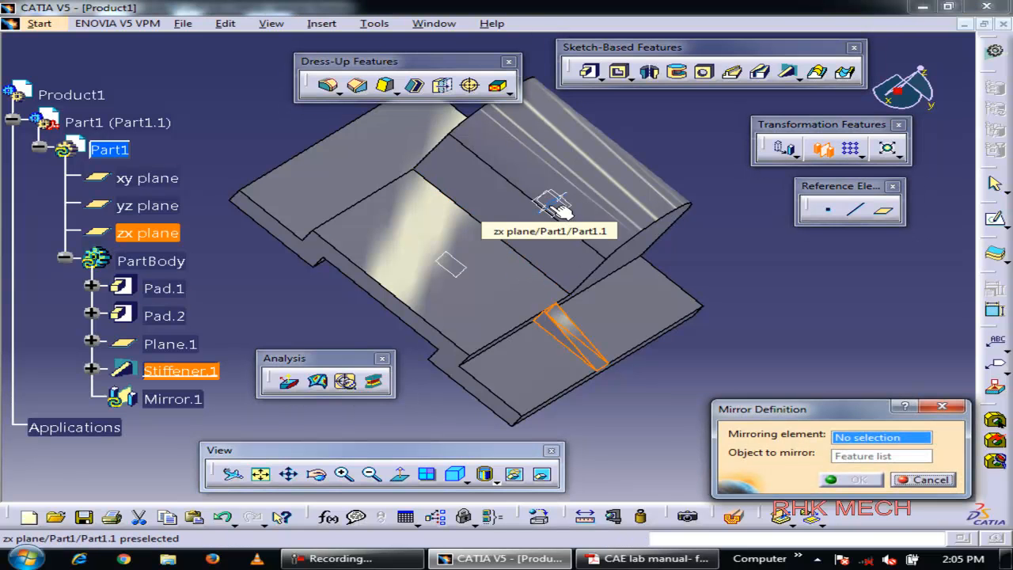
click(554, 207)
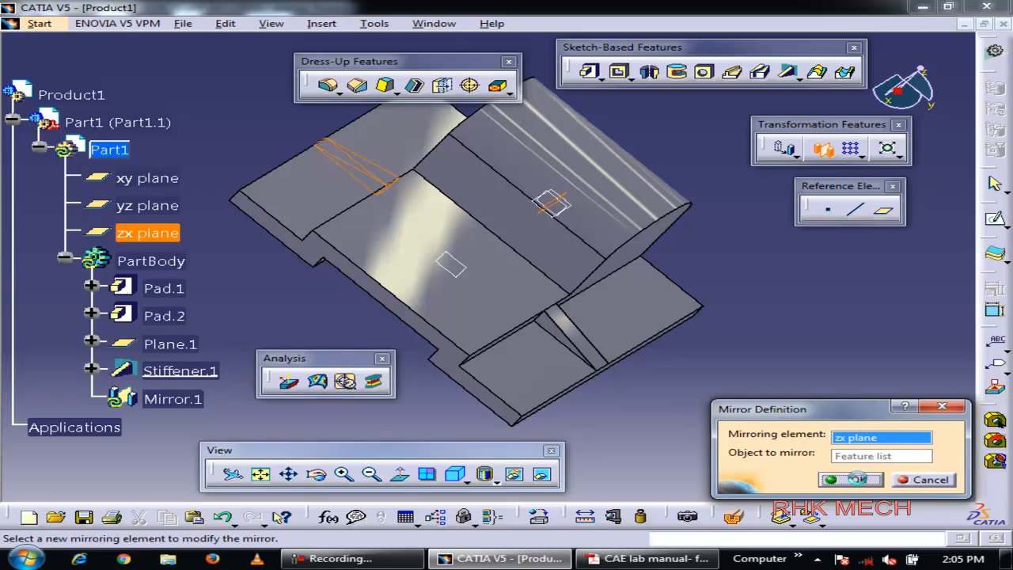
click(856, 479)
Measure the distance between the mirrored stiffener's lower edge and the near end edge of the flange
middle_drag(269, 229, 523, 381)
middle_drag(622, 336, 305, 289)
click(783, 375)
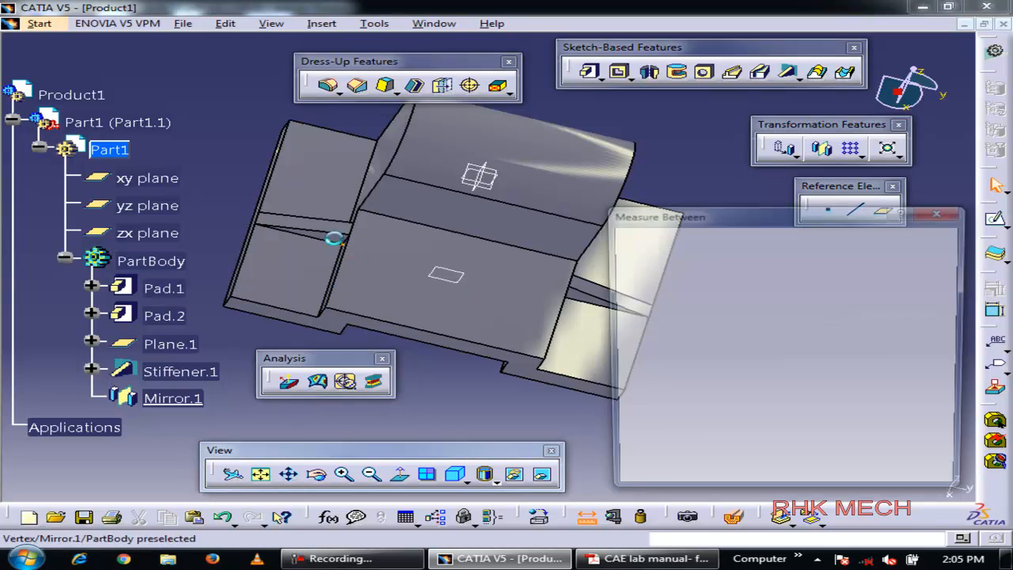
click(332, 252)
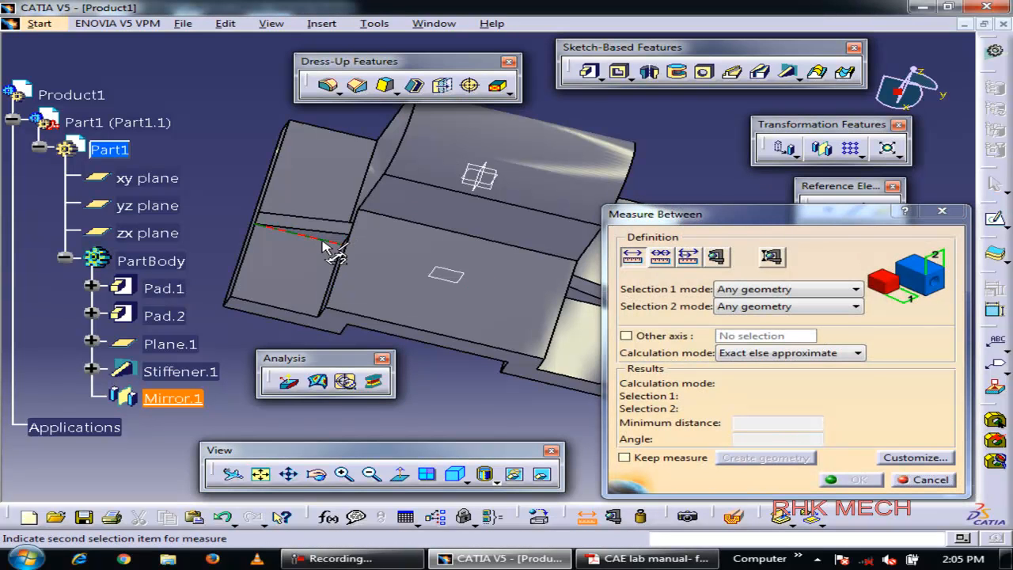
click(293, 311)
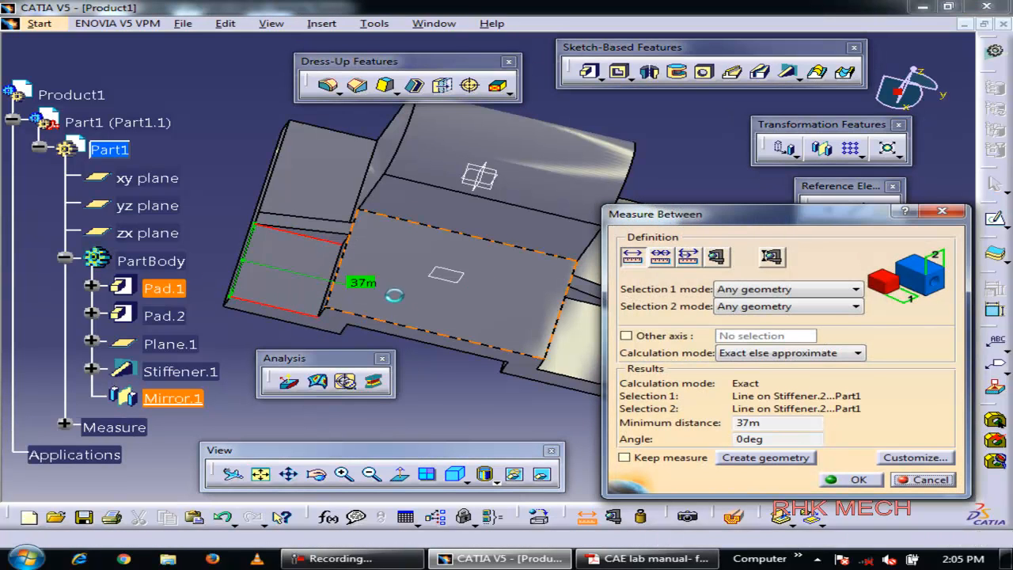
Switch to the lab manual in Adobe Reader and check the rib's distance from the flange end in the drawing
click(645, 558)
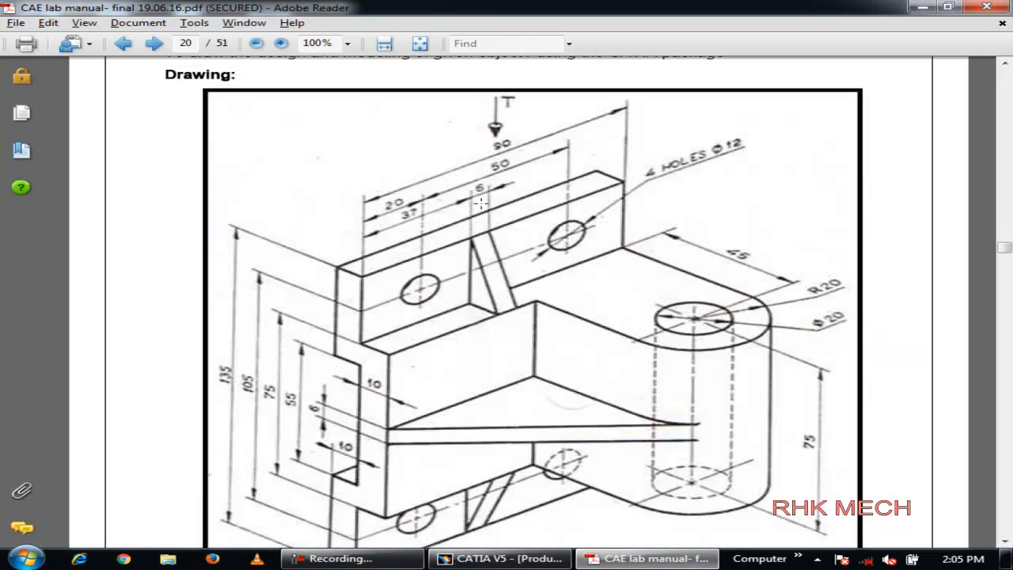
drag(473, 202, 361, 247)
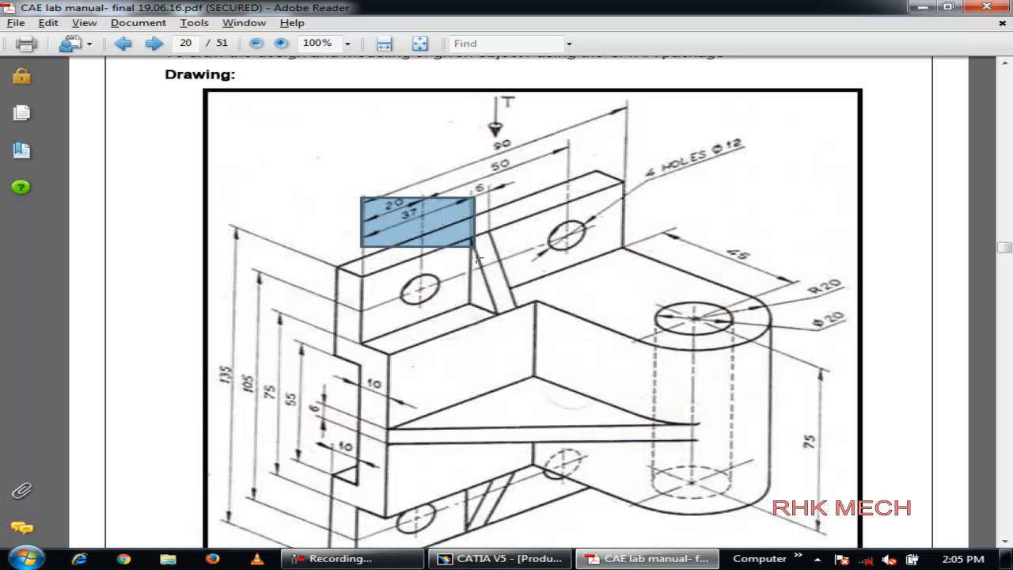
click(475, 261)
click(471, 253)
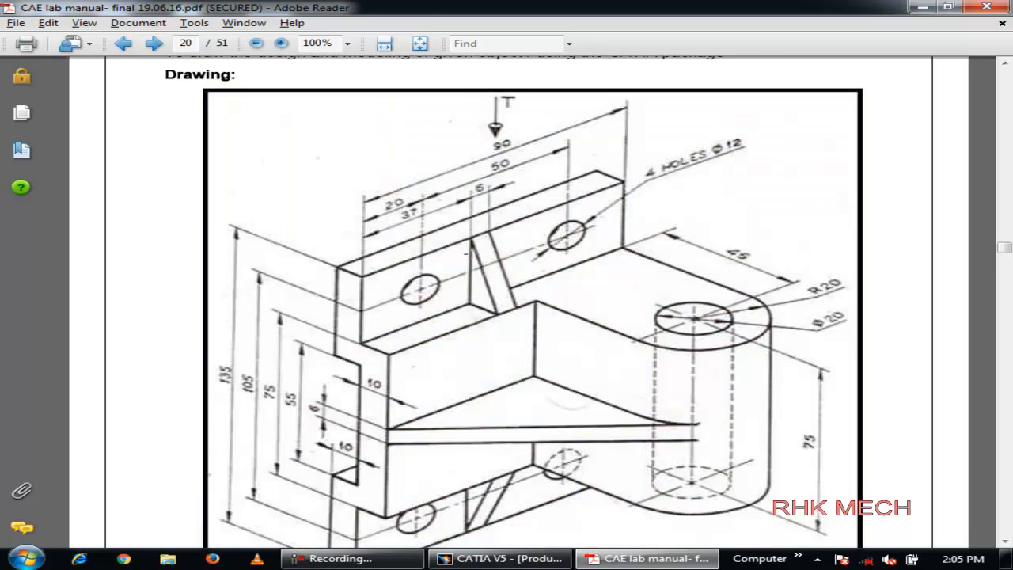
Return to CATIA from the lab manual drawing and close the stiffener distance measurement without keeping it
click(470, 254)
click(470, 252)
click(522, 558)
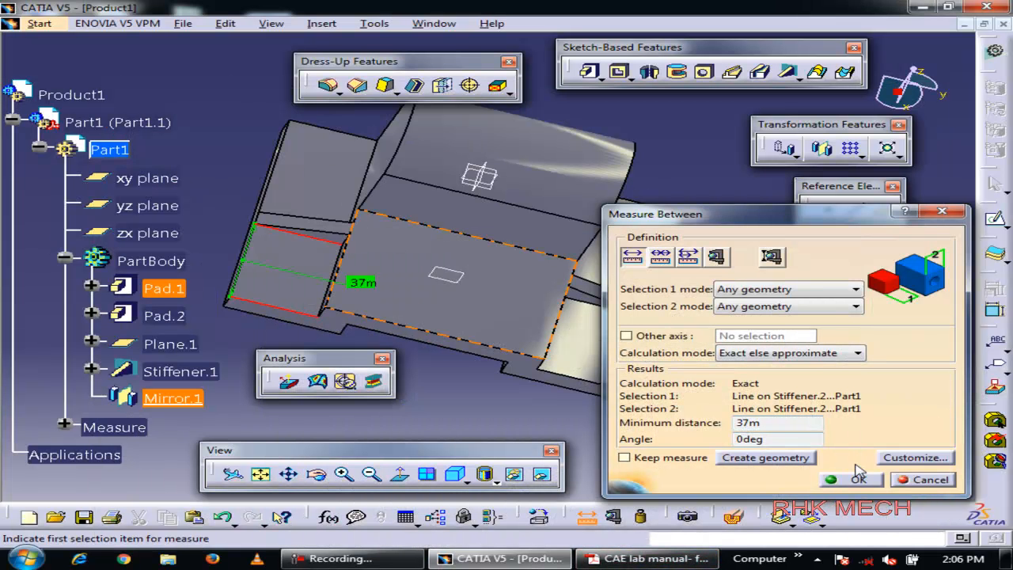
click(926, 480)
Check the flange holes' diameter and positions in the lab manual drawing in Adobe Reader, then return to CATIA
middle_drag(780, 340, 541, 336)
click(546, 362)
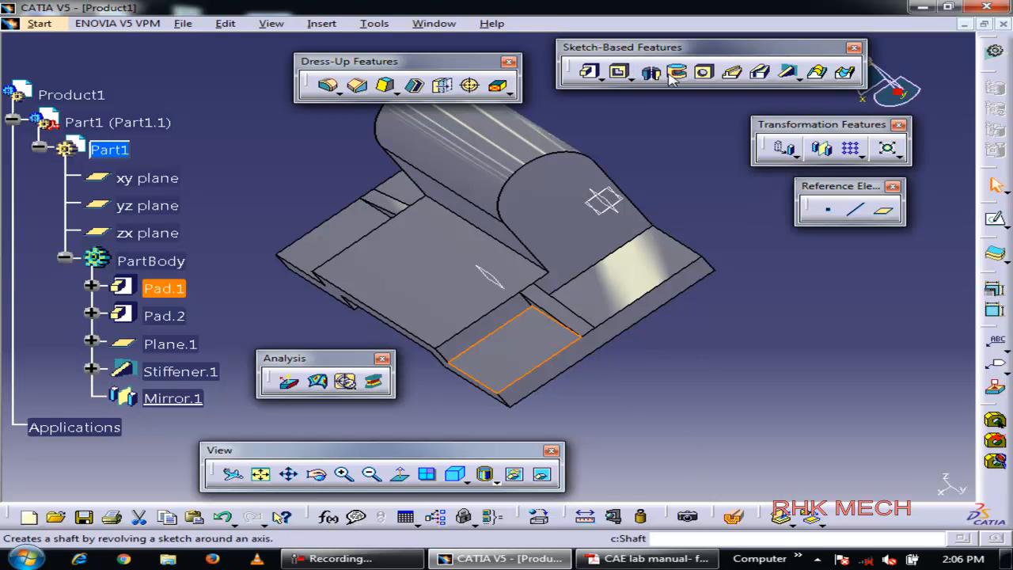
click(622, 560)
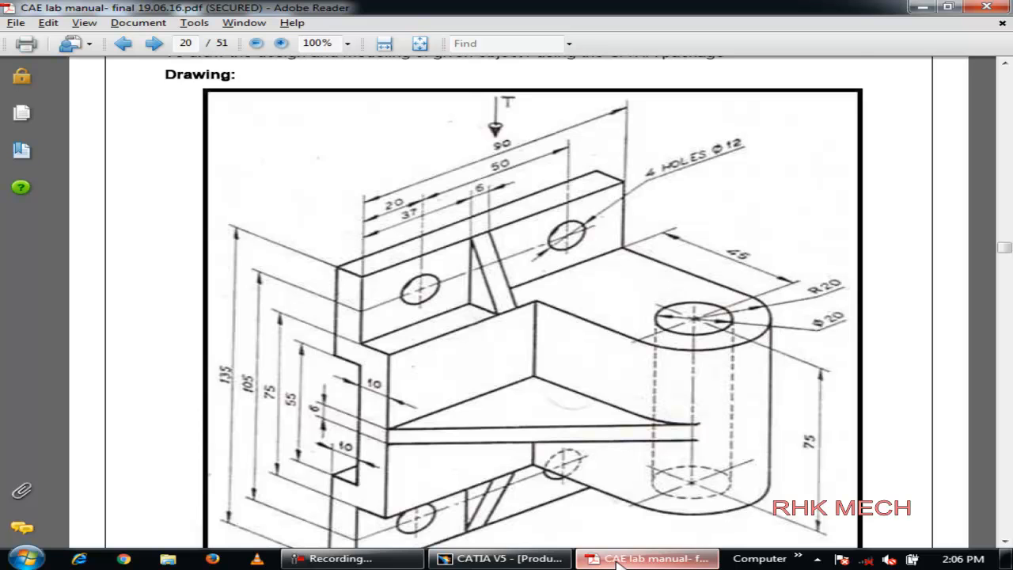
scroll(490, 346, down, 2)
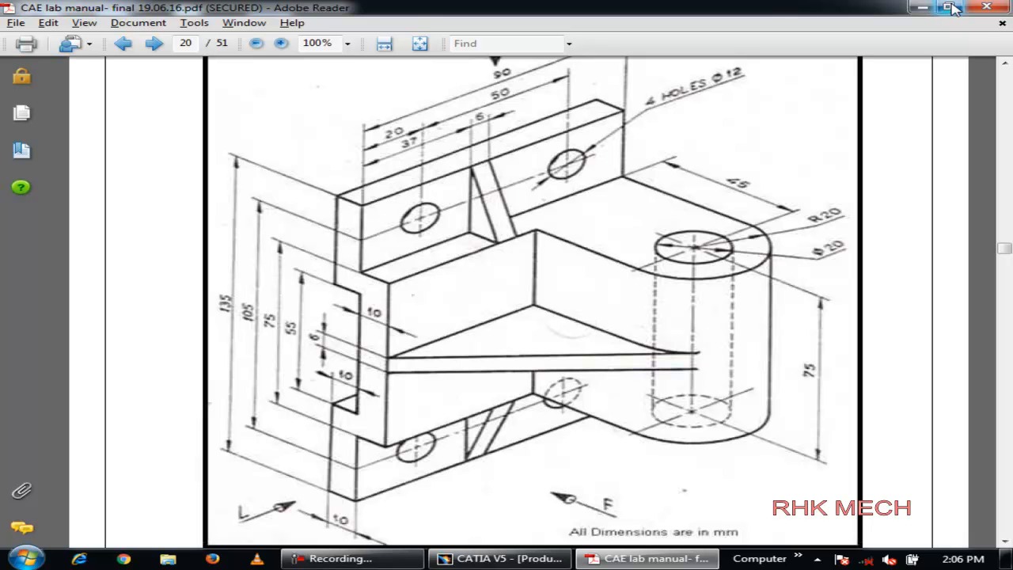
click(922, 7)
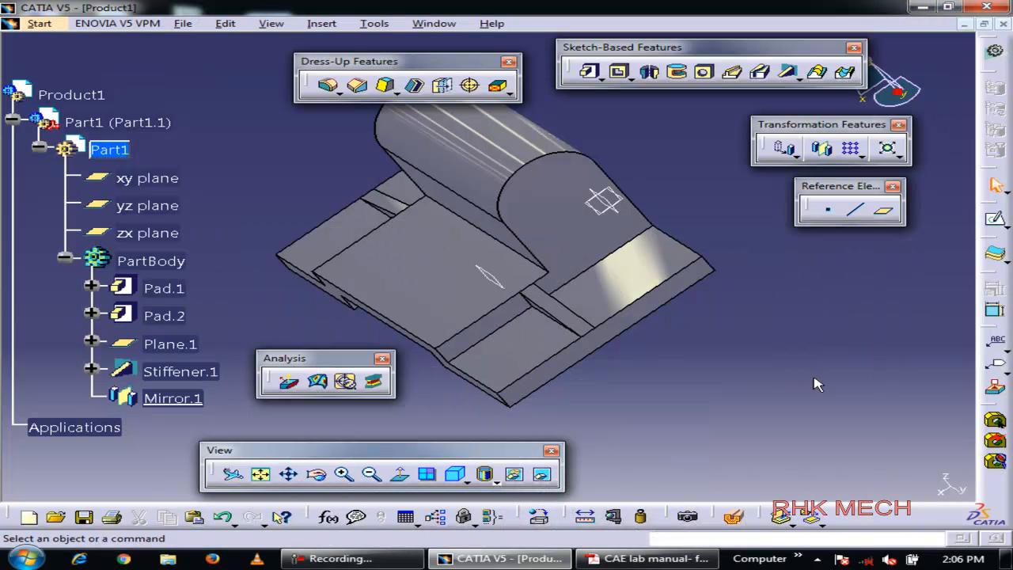
Start a hole on the flange's upper face beside the stiffener and open its positioning sketch
click(704, 73)
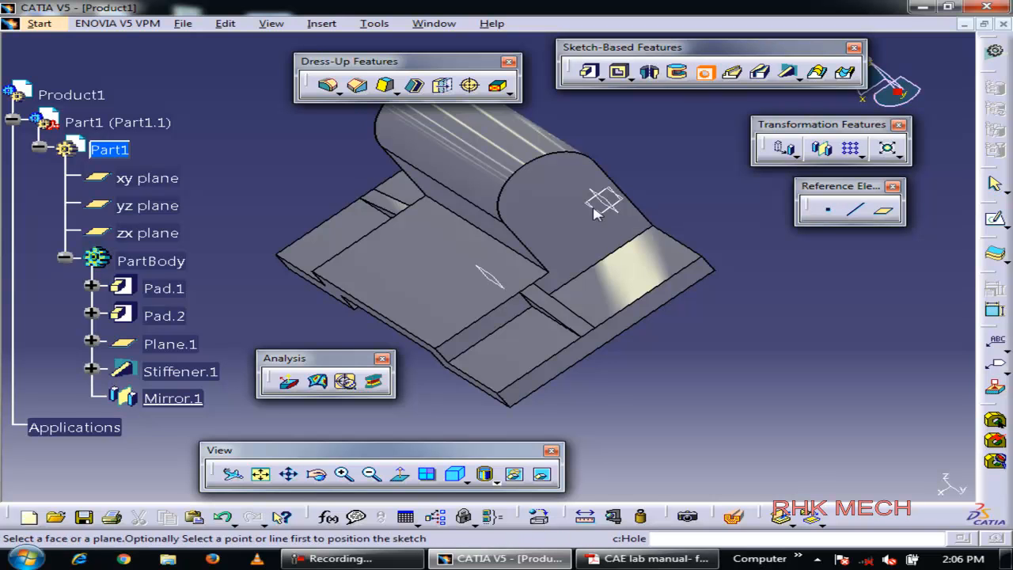
click(529, 356)
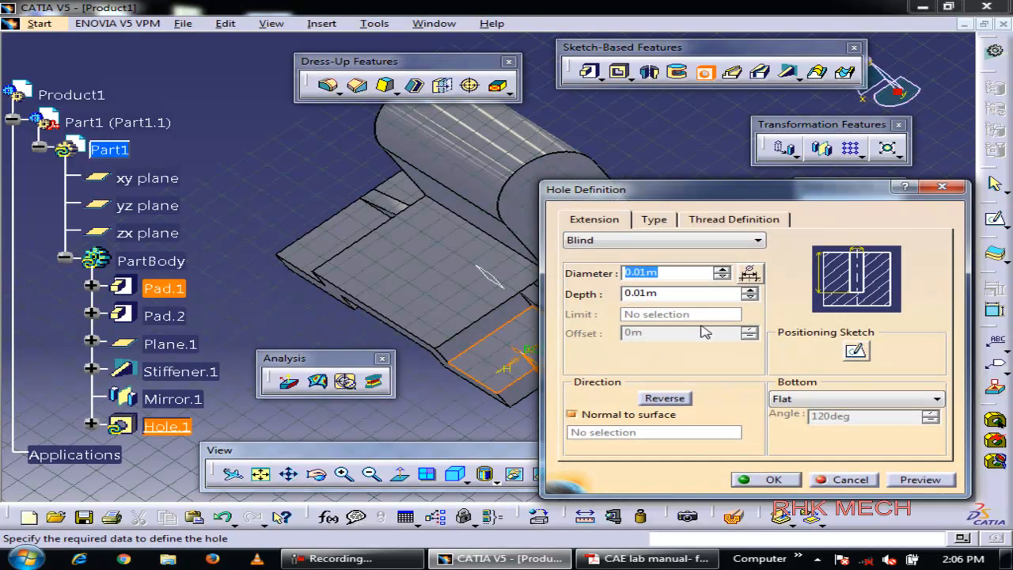
click(856, 352)
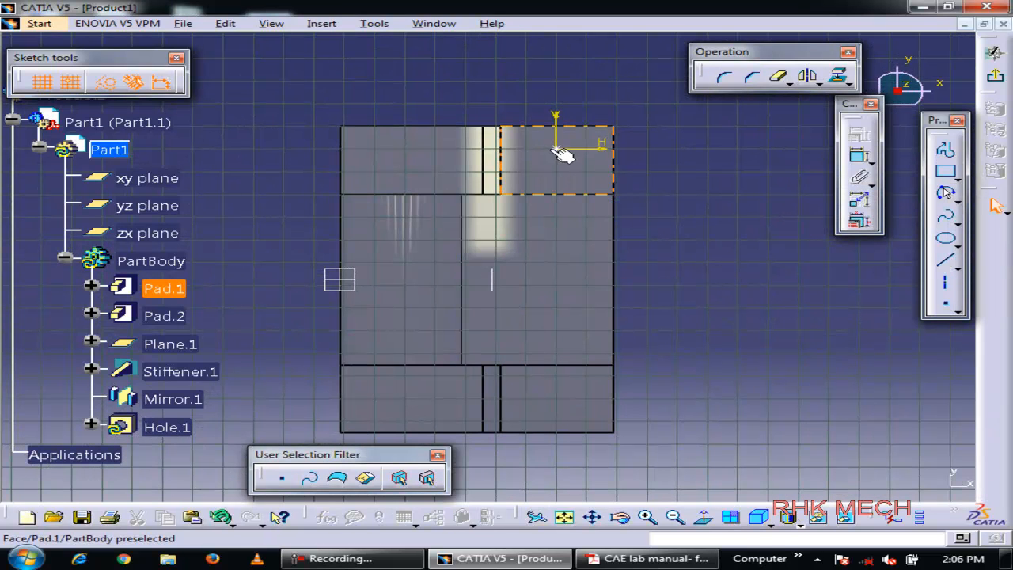
Dimension the hole's centre from the flange's long outer edge and from its adjacent end edge
click(575, 126)
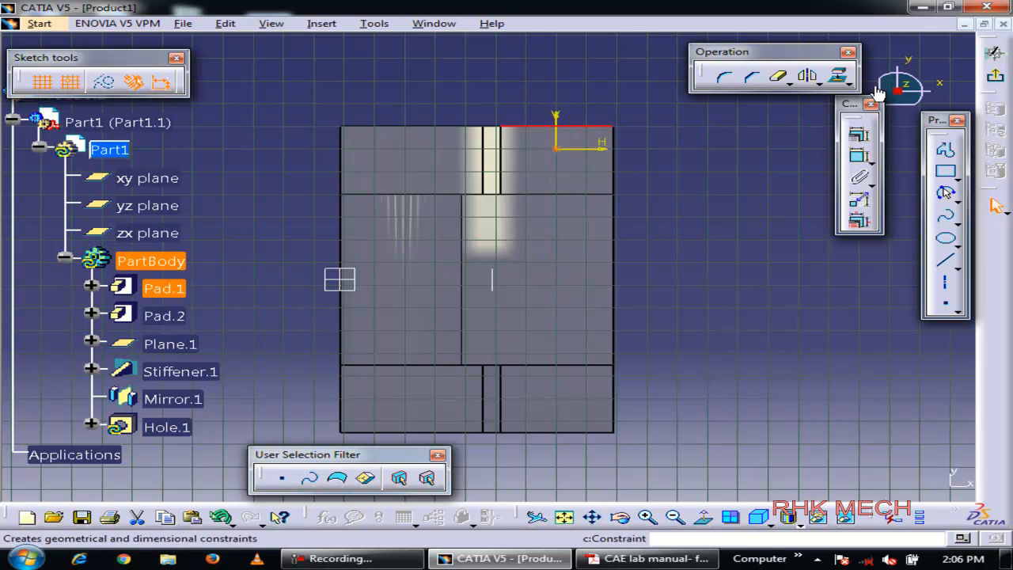
click(862, 157)
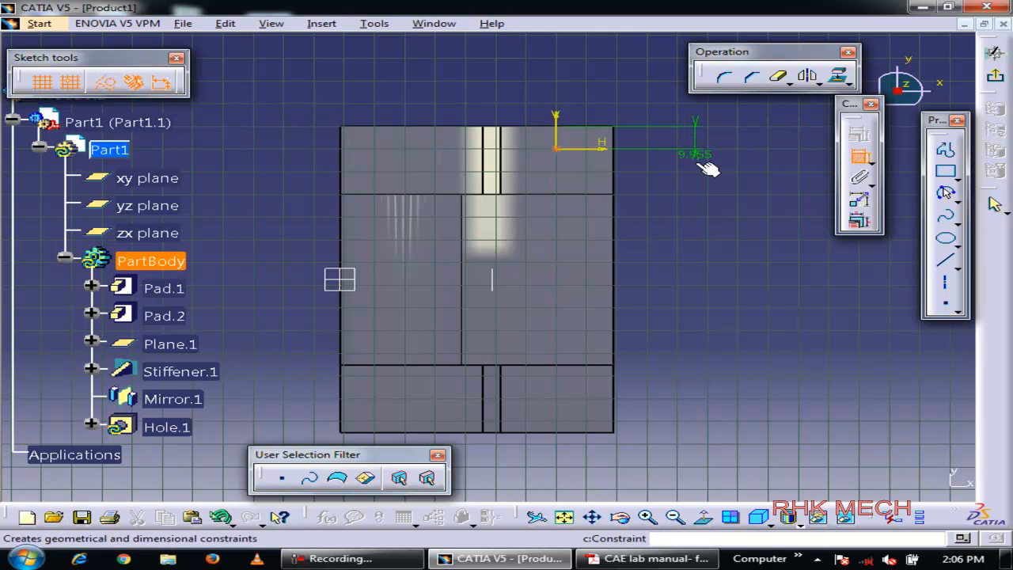
click(653, 97)
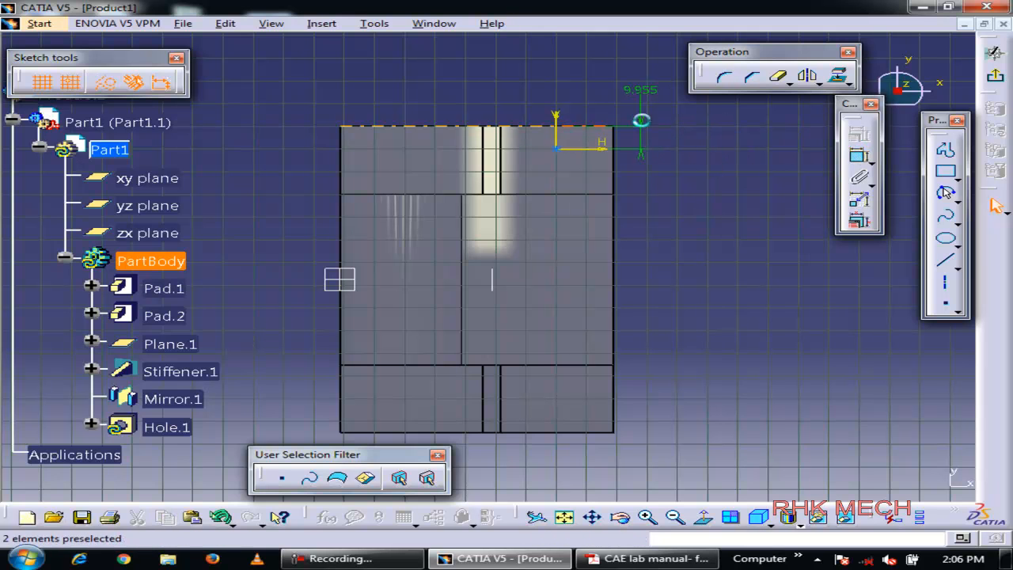
ctrl+click(614, 168)
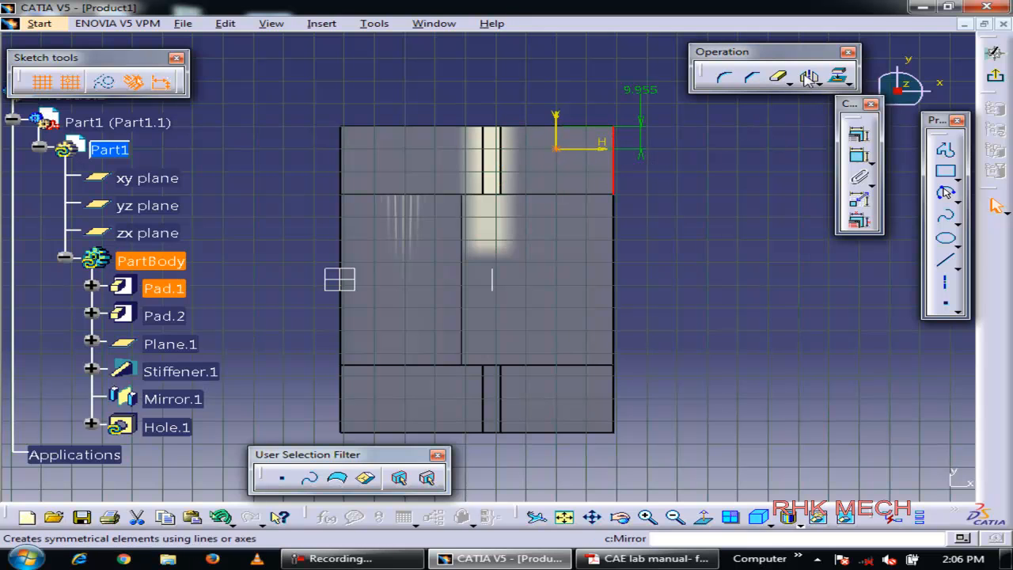
click(859, 155)
click(754, 181)
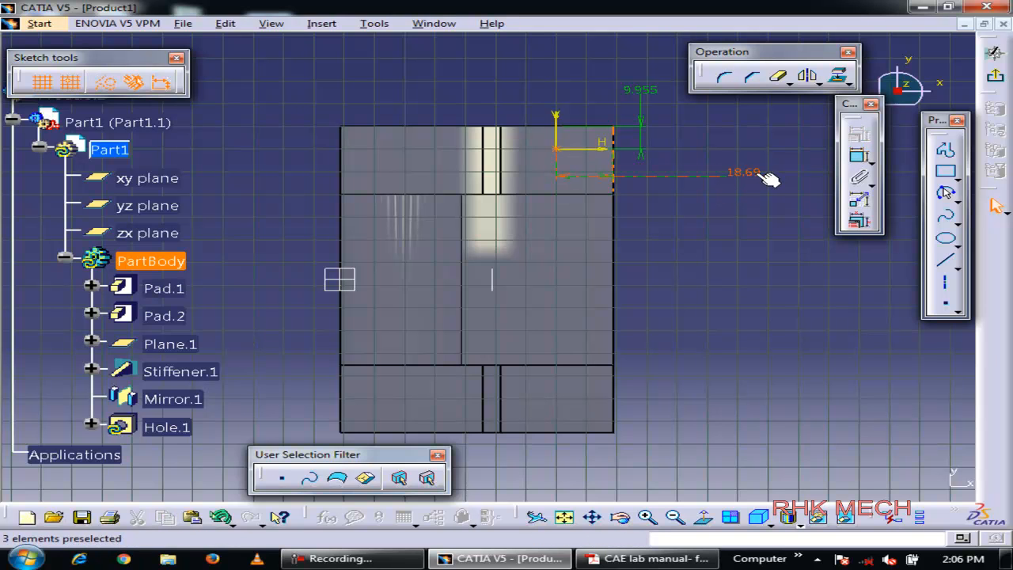
Switch to the CAE lab manual in Adobe Reader and examine the part drawing for the mounting holes' edge distances
click(642, 559)
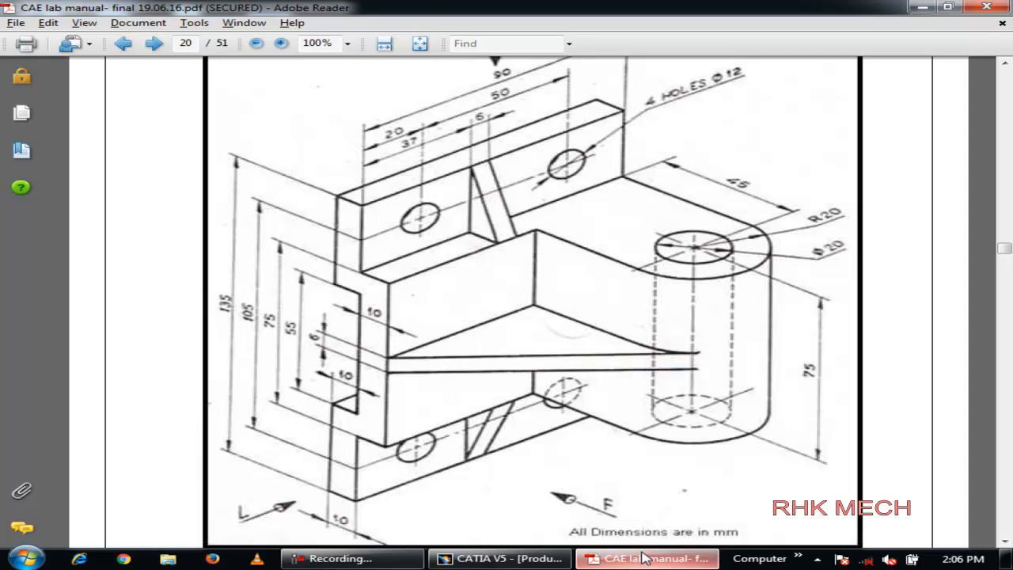
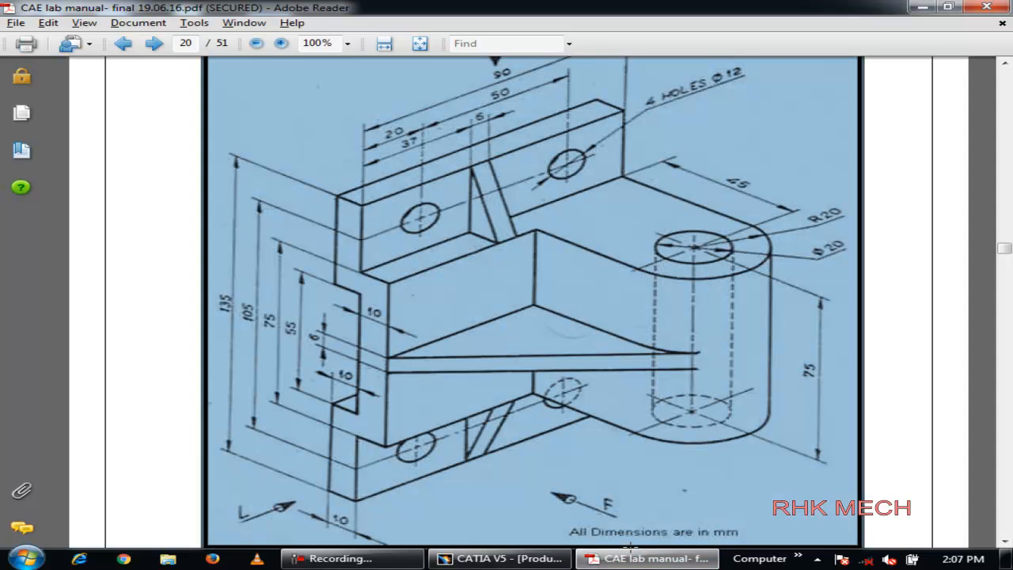
click(638, 559)
click(636, 562)
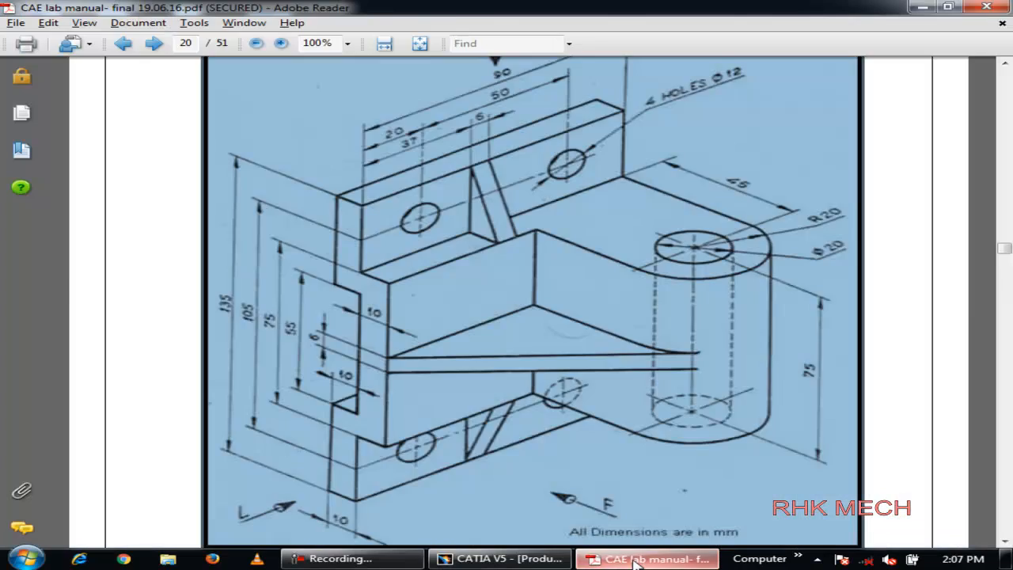
click(638, 561)
click(646, 561)
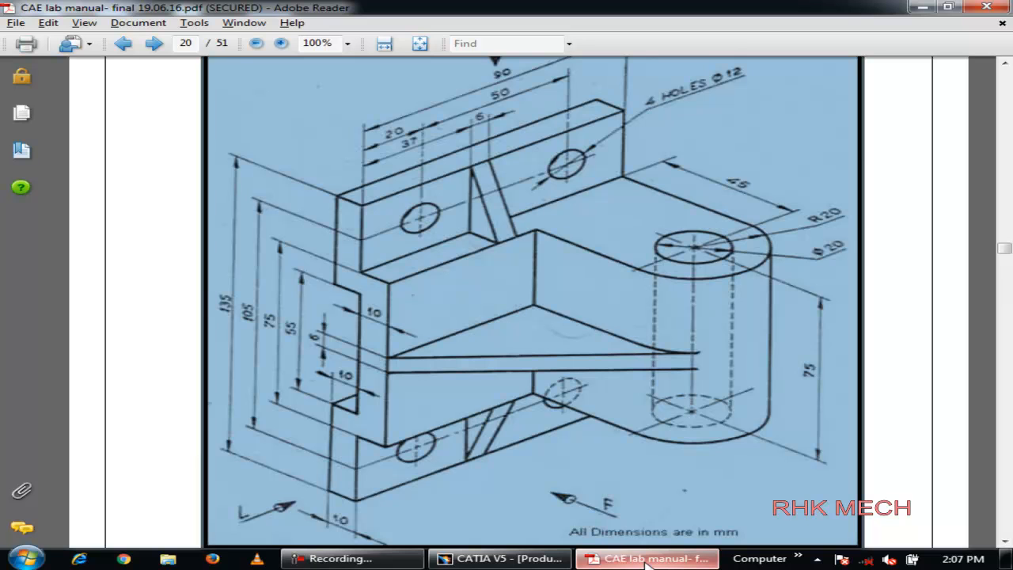
click(647, 560)
middle_drag(654, 353, 621, 298)
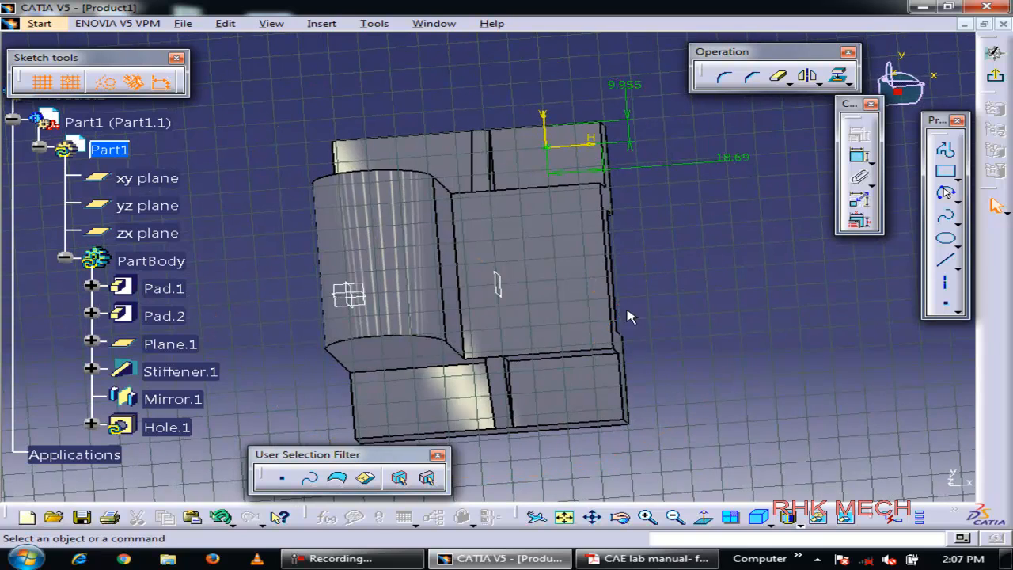
click(707, 520)
click(663, 559)
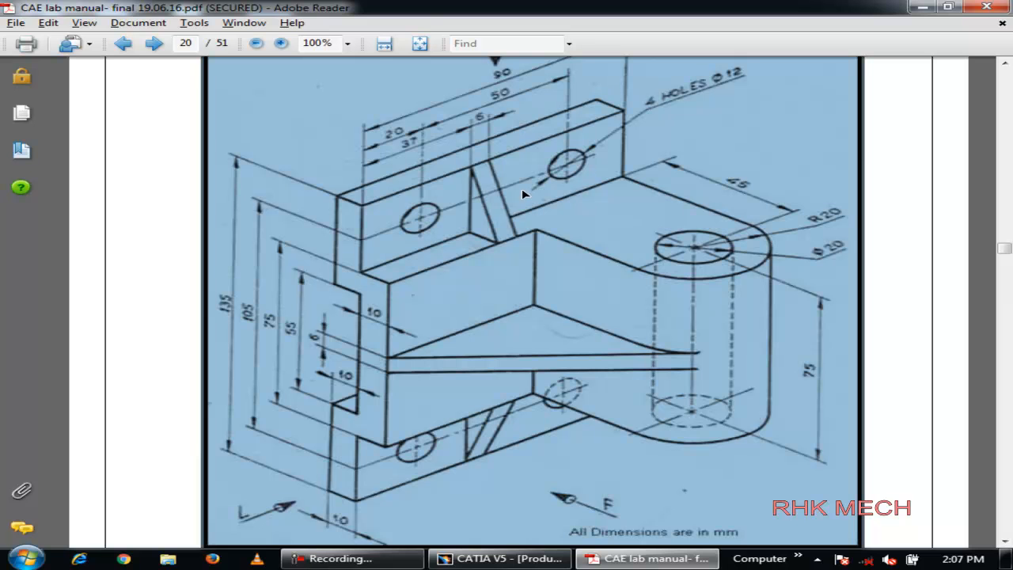
click(664, 559)
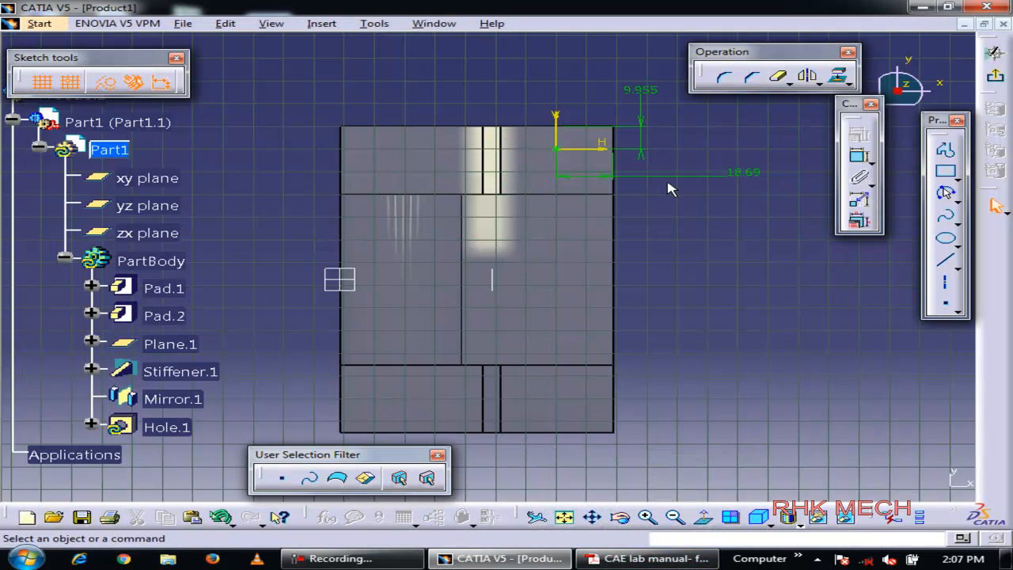
Set the hole centre's distances to 20 mm from the plate's side edge and 15 mm from its upper edge, and exit the sketch
double_click(744, 173)
text(20)
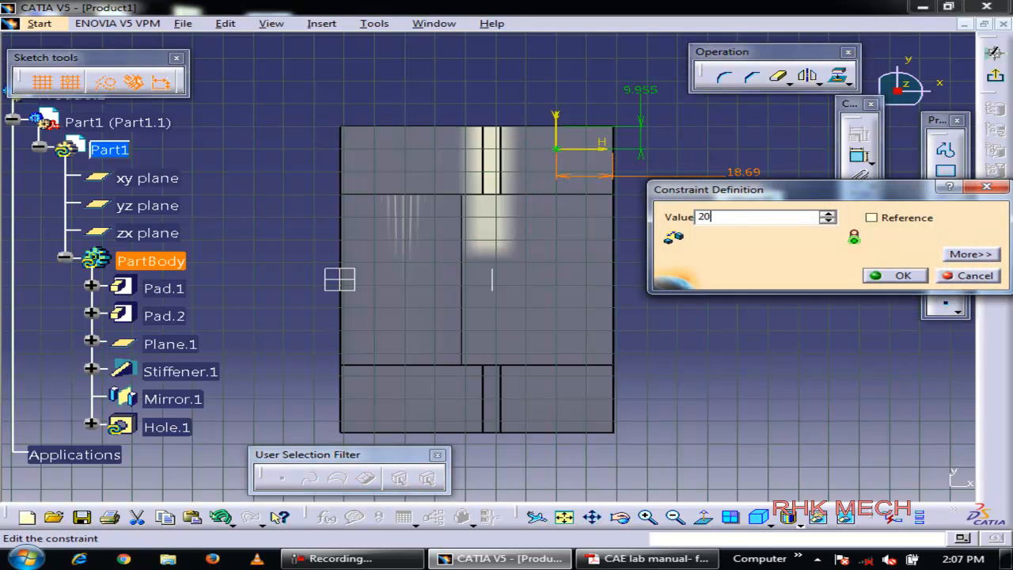
key(Return)
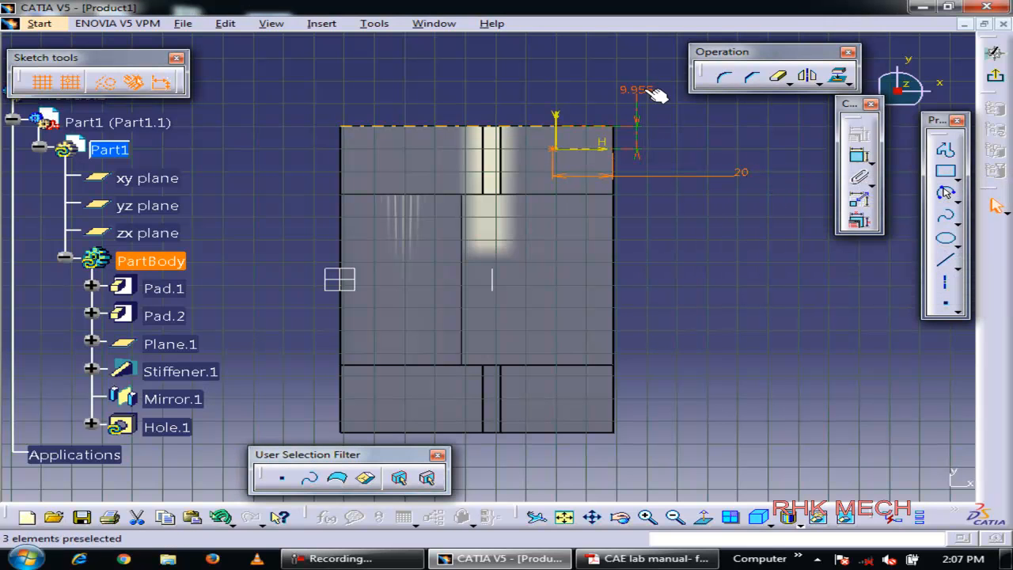
double_click(642, 88)
text(15)
key(Return)
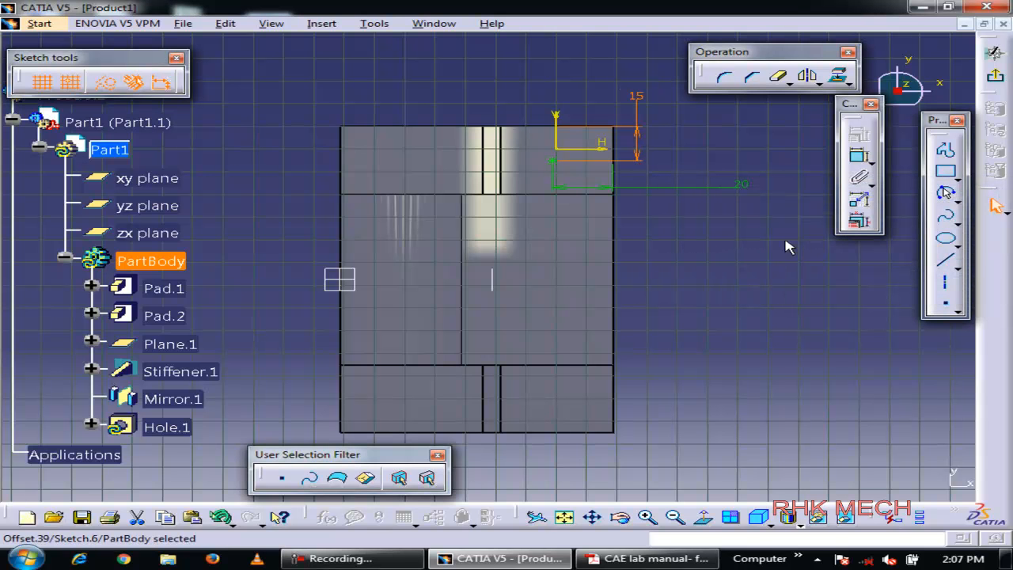
click(996, 75)
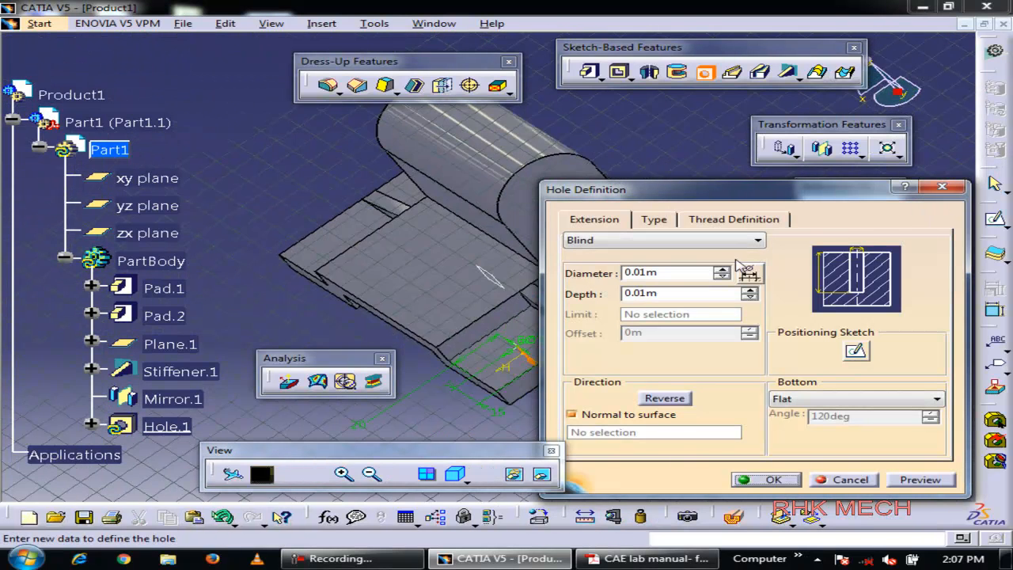
Check the mounting-hole callout in the PDF drawing and set the hole's diameter to 12 mm
middle_drag(372, 249, 344, 238)
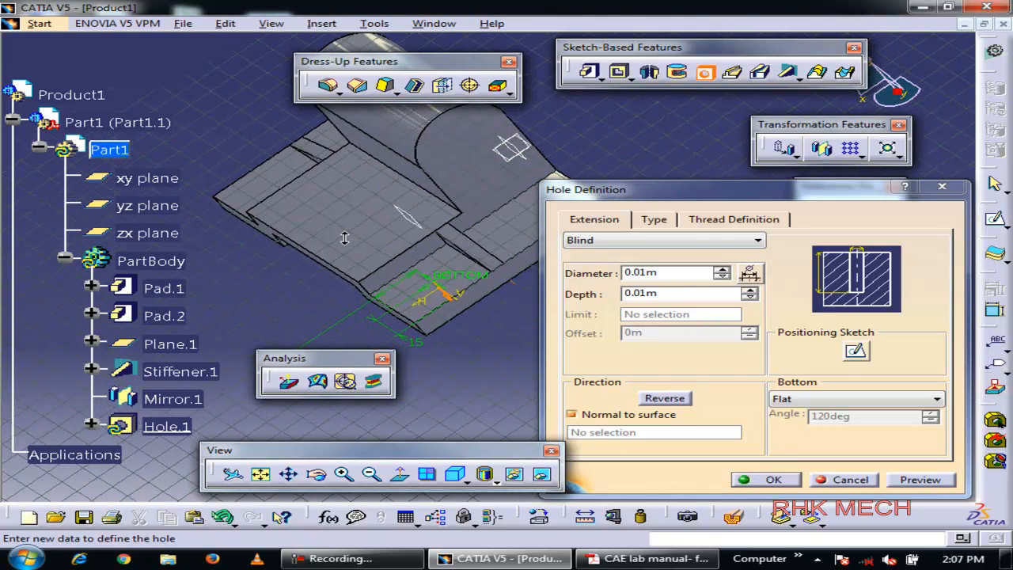
middle_drag(388, 292, 461, 315)
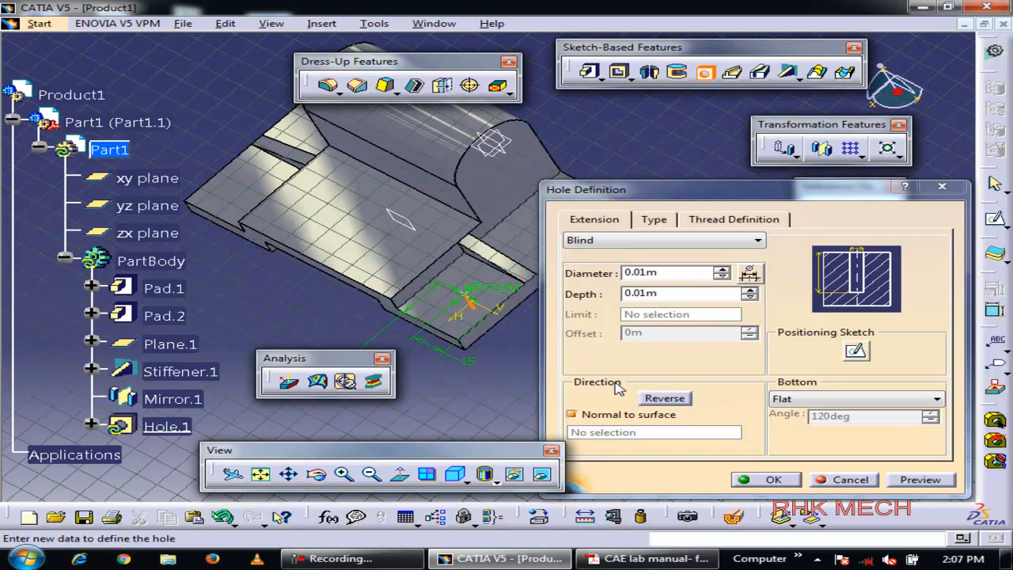
middle_drag(528, 333, 396, 295)
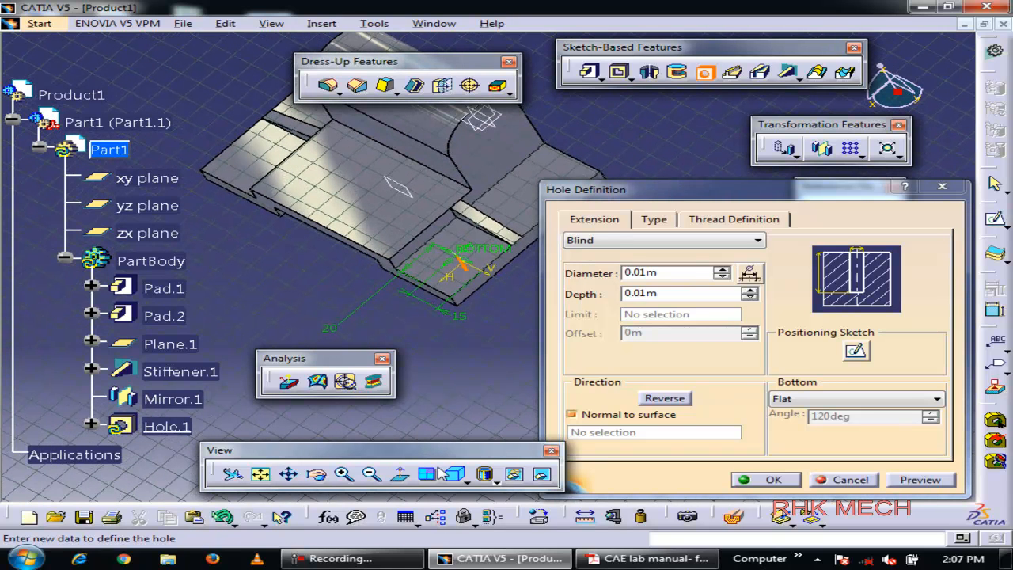
click(649, 558)
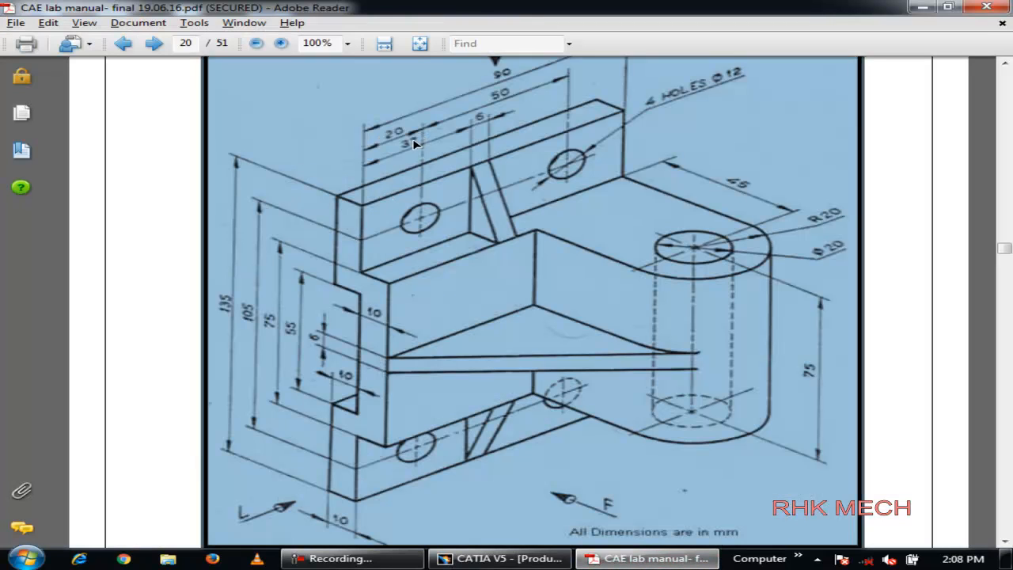
click(639, 557)
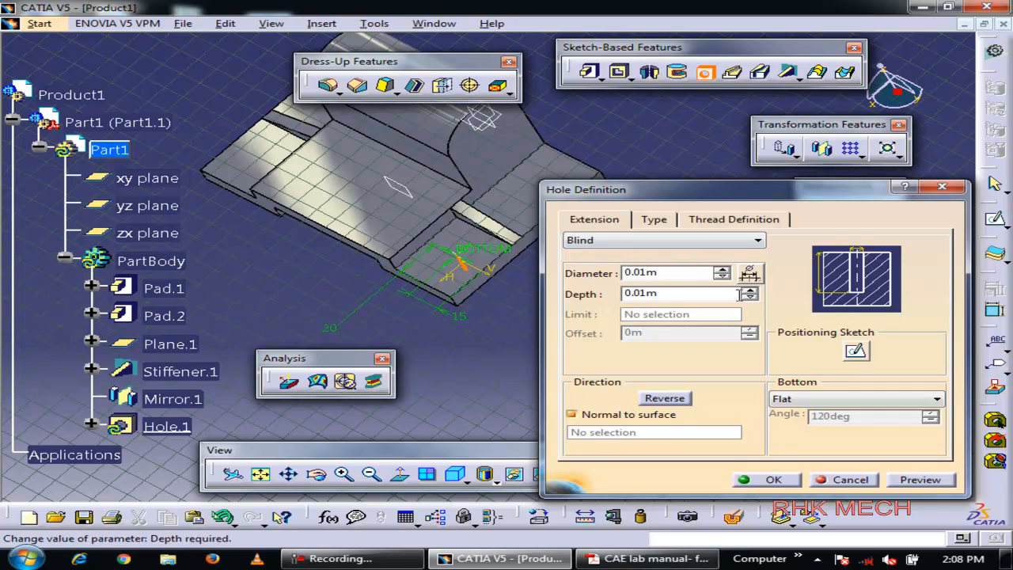
double_click(694, 273)
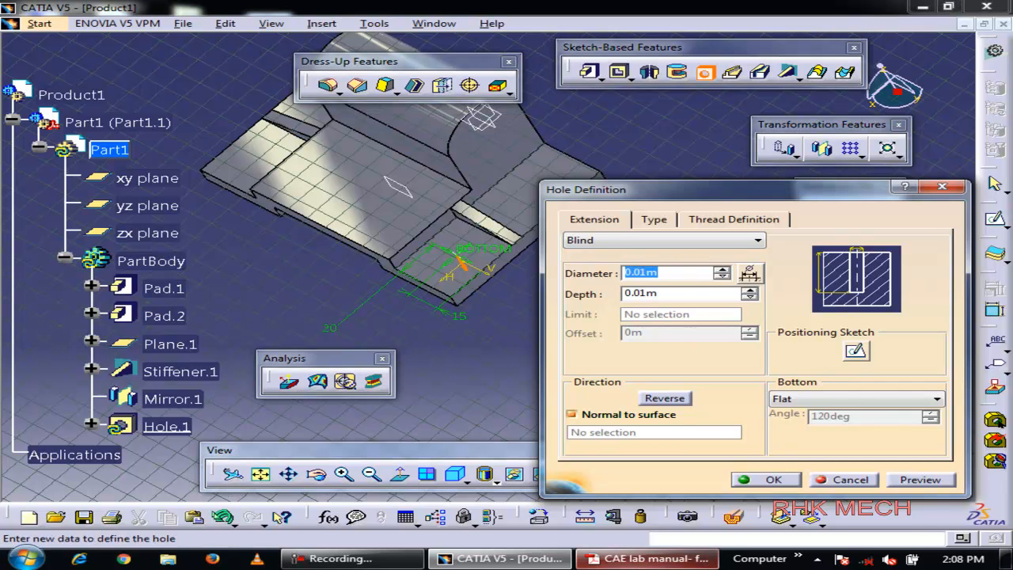
click(639, 559)
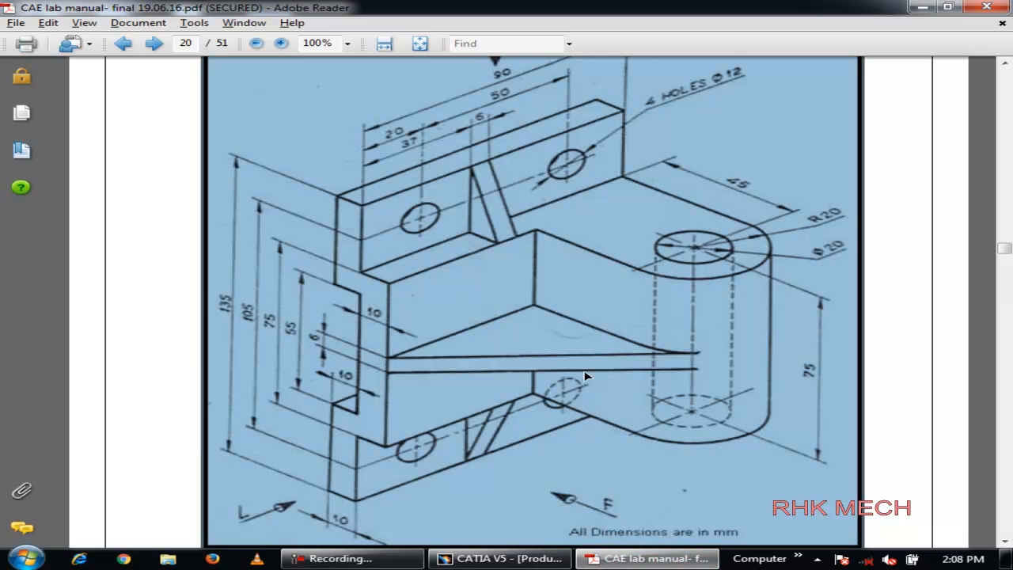
click(698, 80)
drag(612, 62, 757, 114)
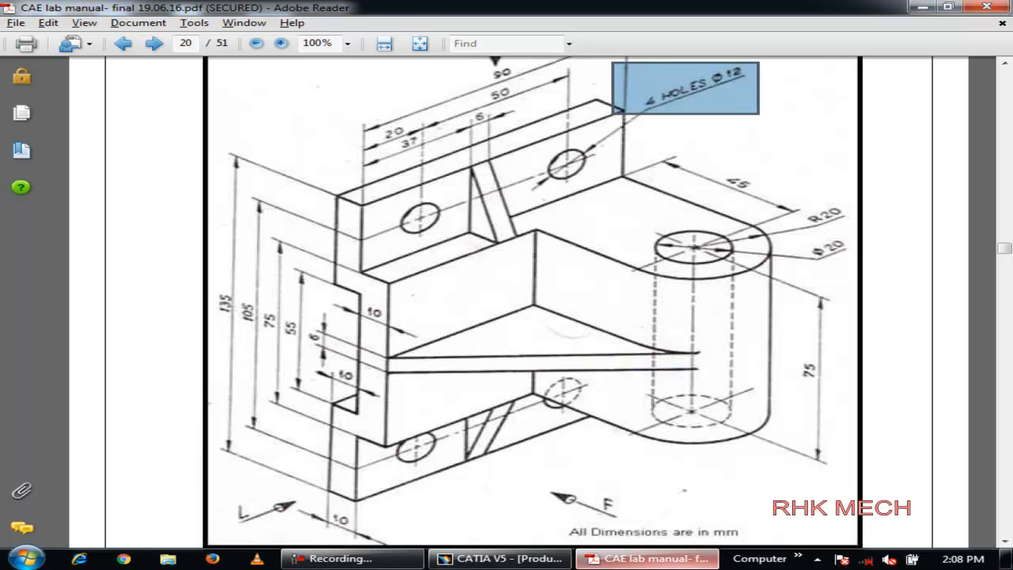
key(alt+Tab)
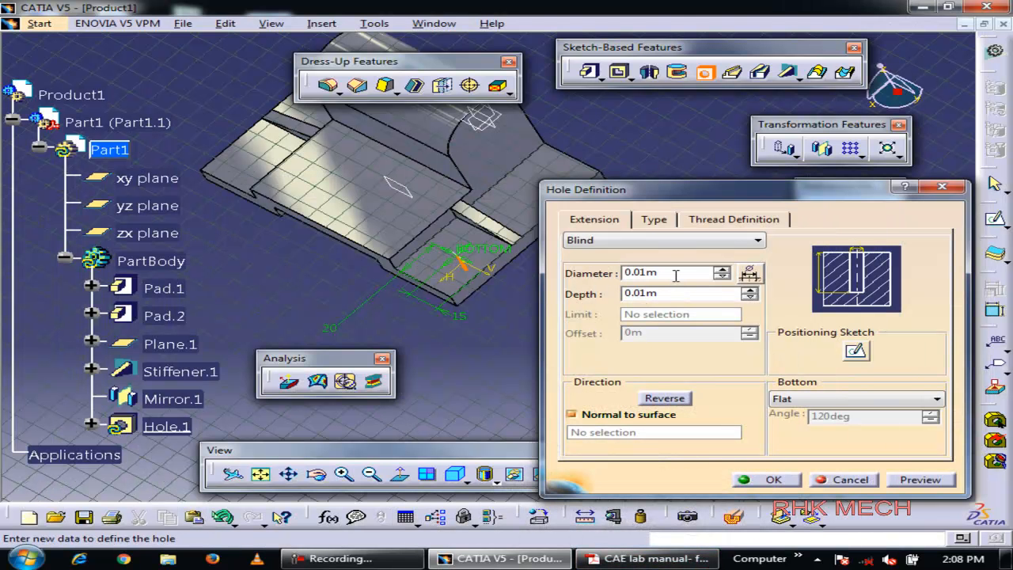
double_click(675, 274)
text(12)
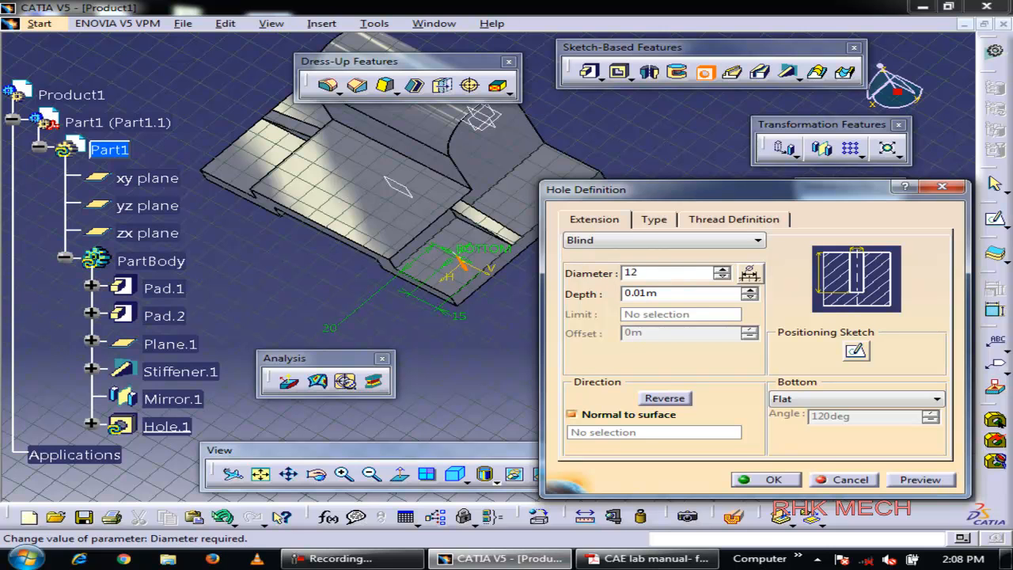
Set the hole's extension to Up To Last and create the hole through the plate
click(654, 220)
click(594, 219)
click(627, 239)
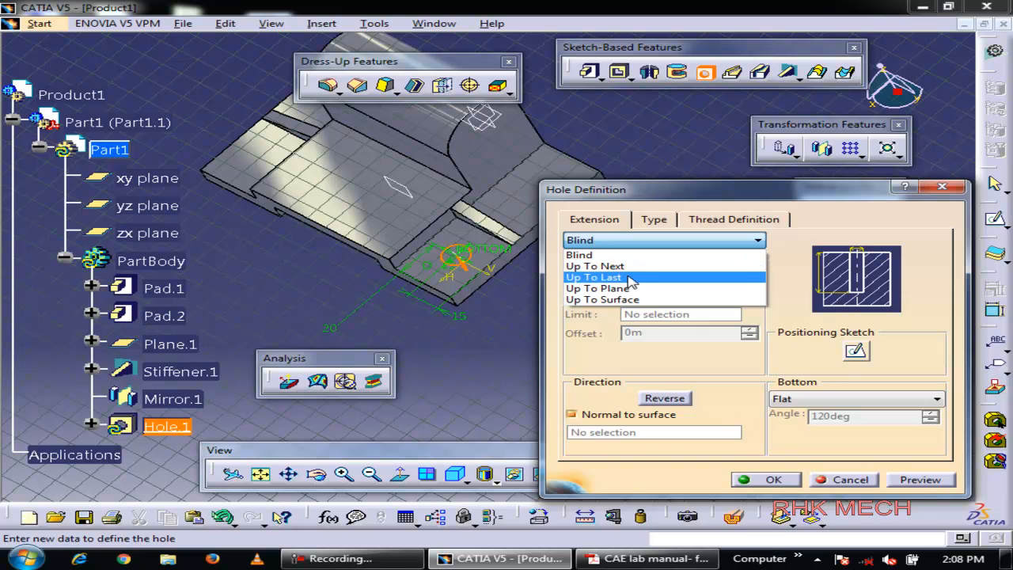
click(628, 277)
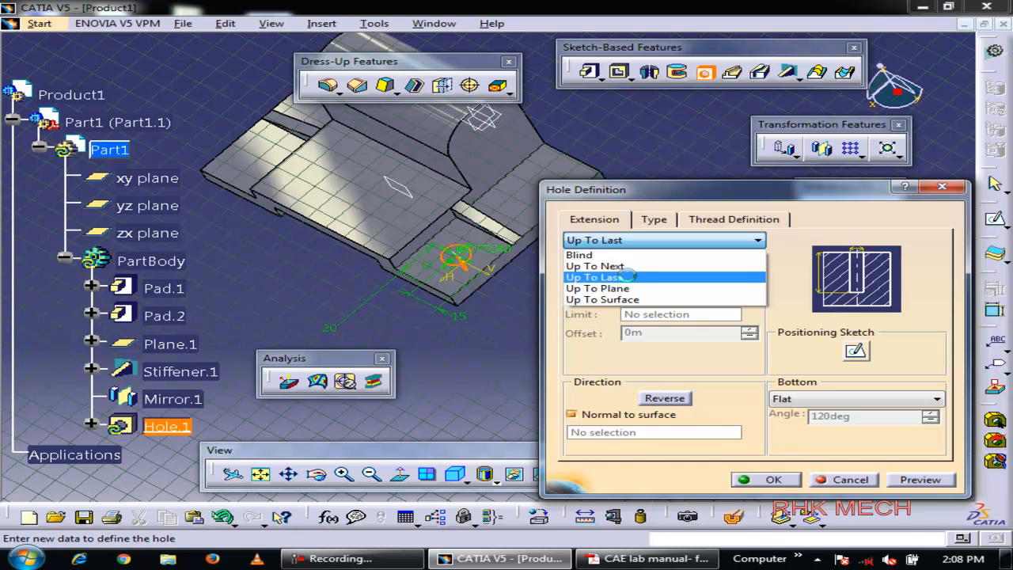
click(772, 480)
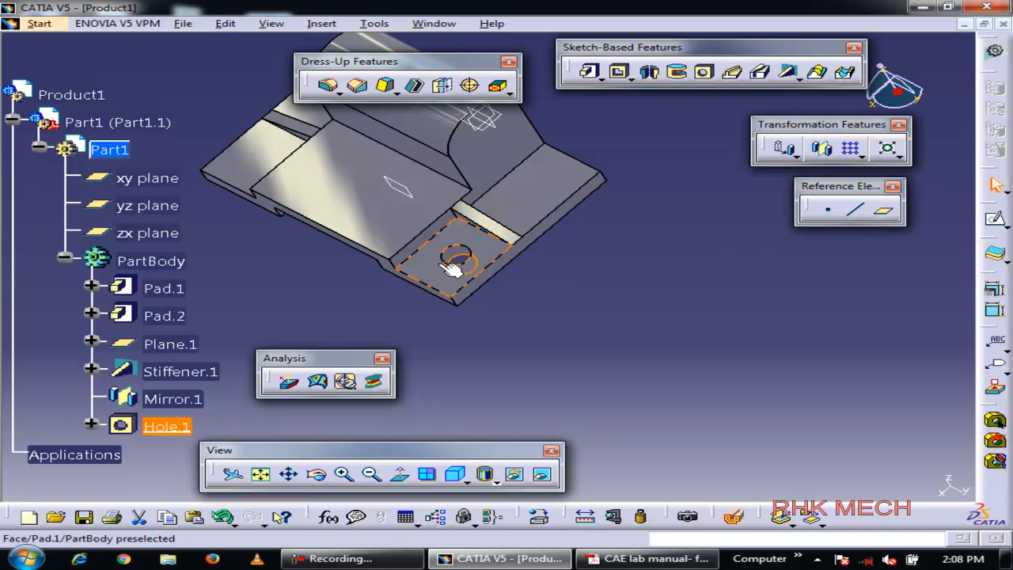
click(862, 155)
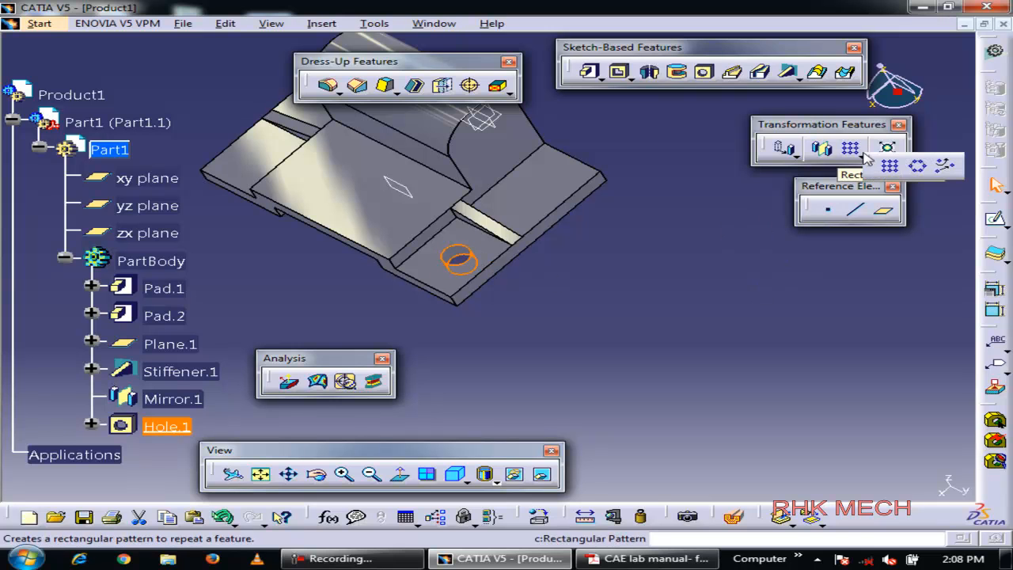
click(948, 167)
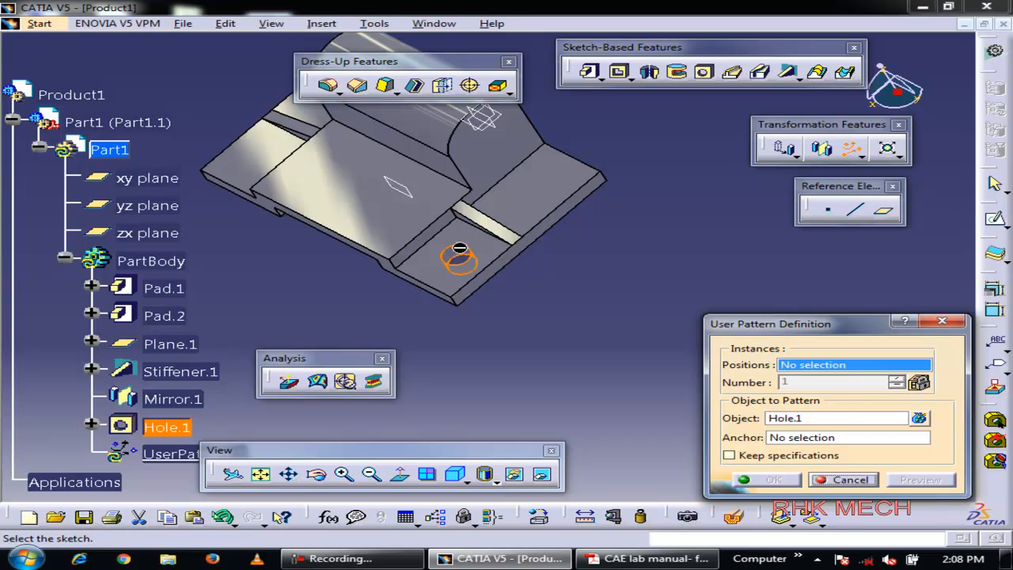
click(823, 440)
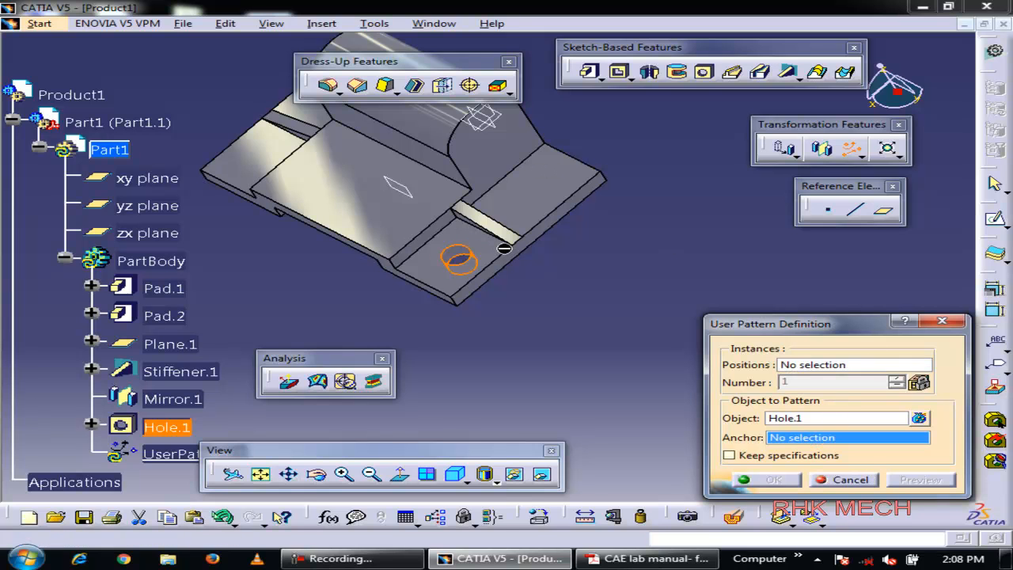
click(848, 479)
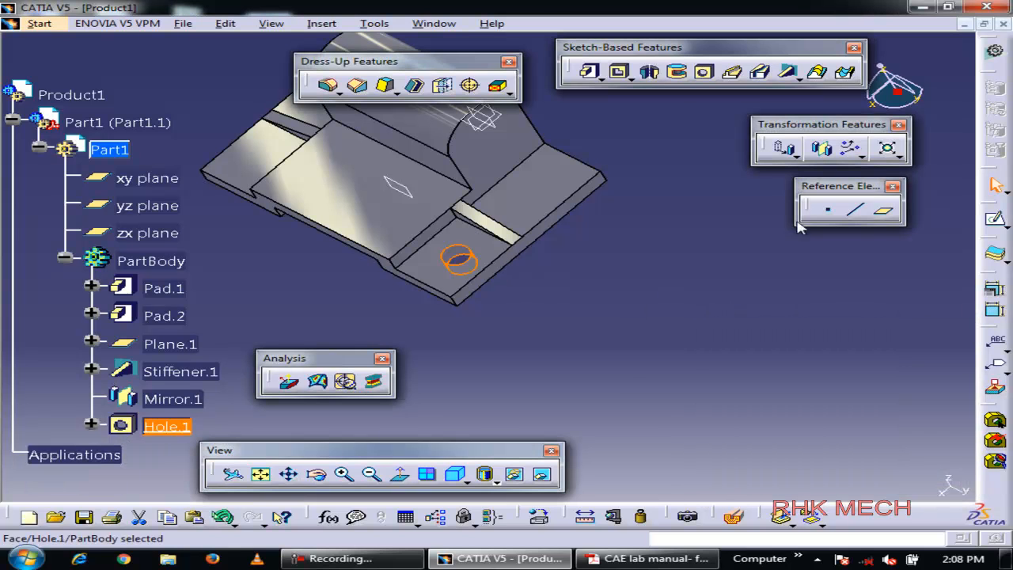
Start a rectangular pattern of the mounting hole, using the plate's outer edge beside it as first direction, reversed to point into the plate
click(863, 155)
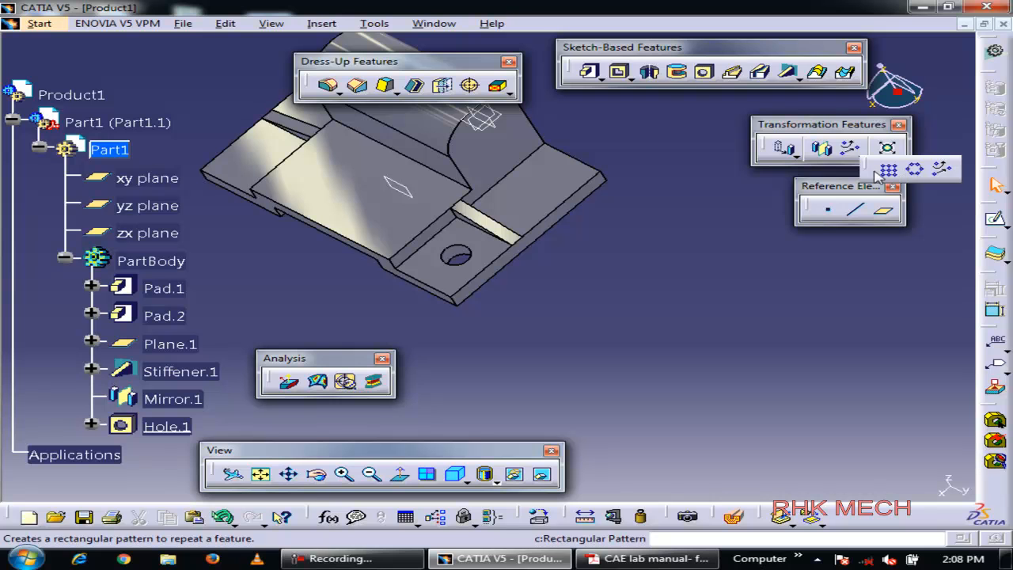
click(458, 256)
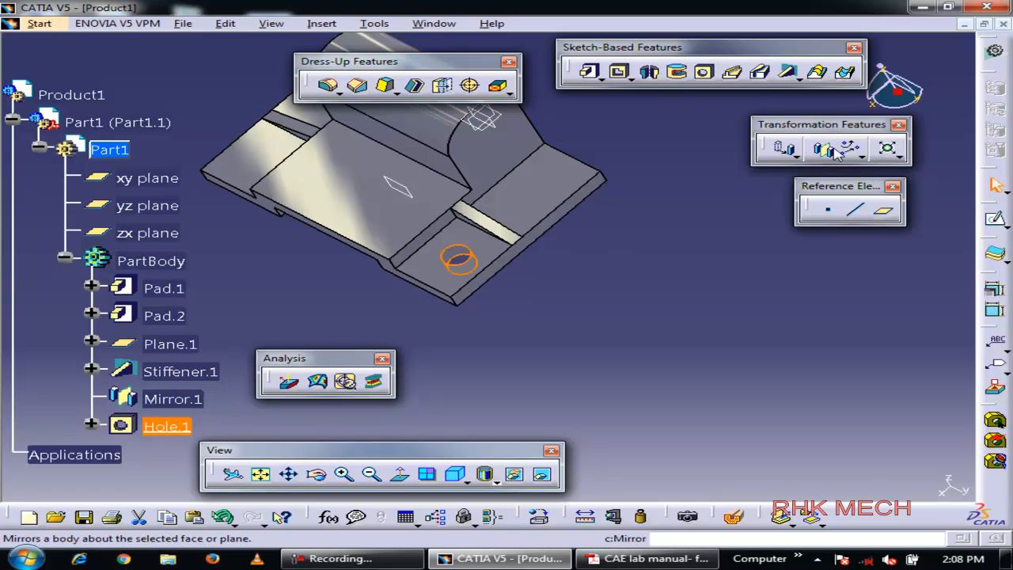
click(862, 155)
click(885, 171)
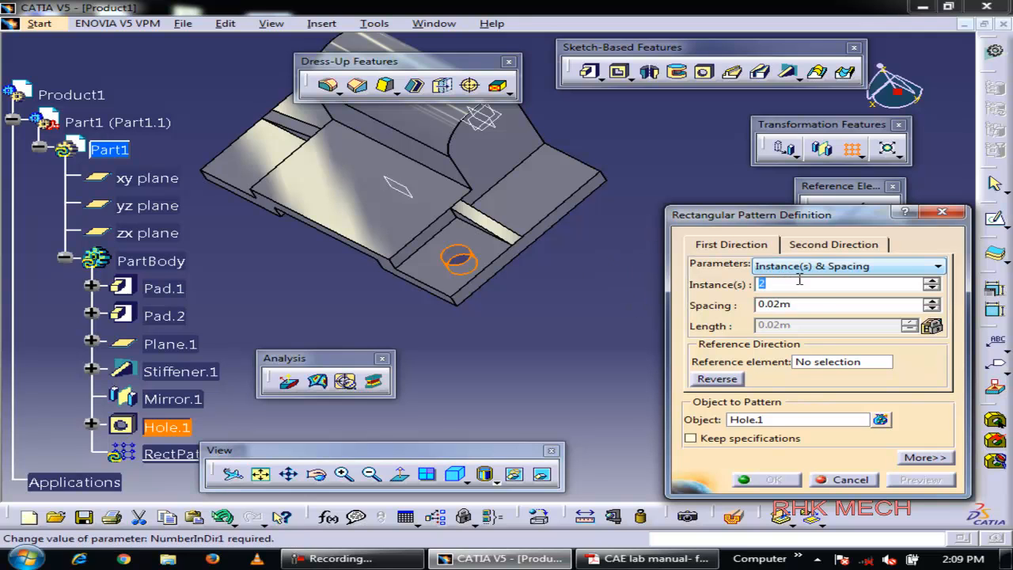
click(833, 363)
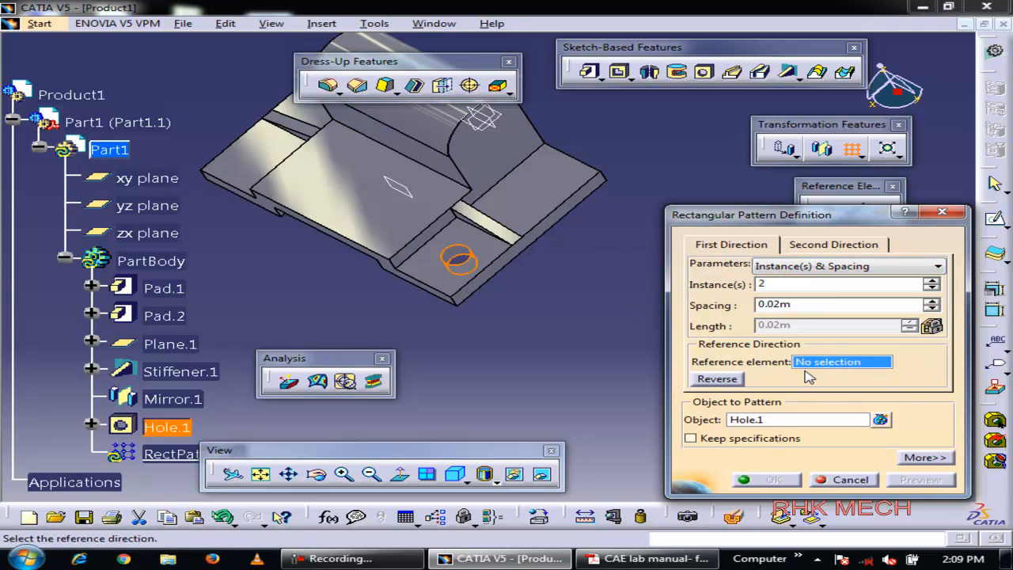
click(498, 254)
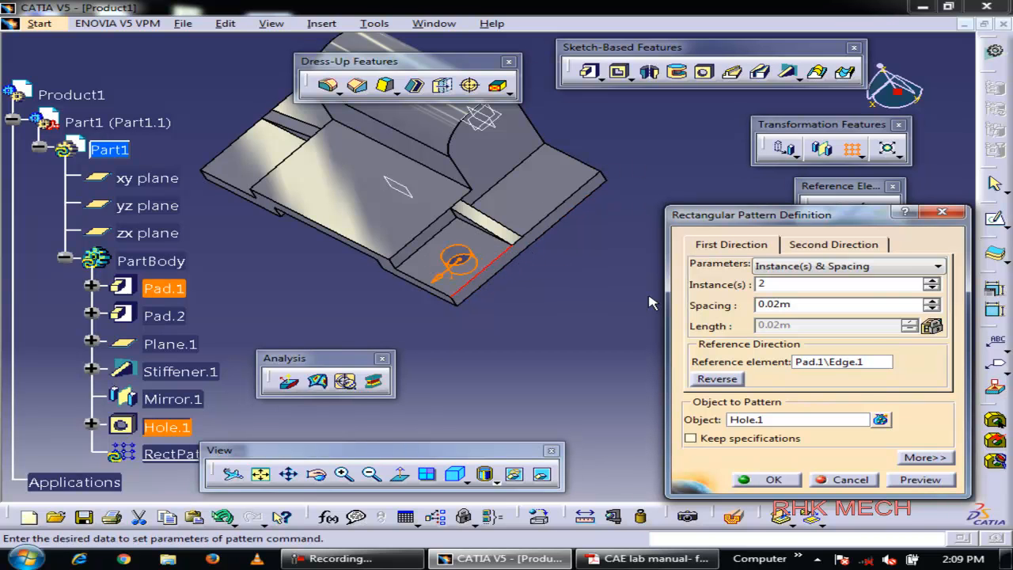
click(707, 381)
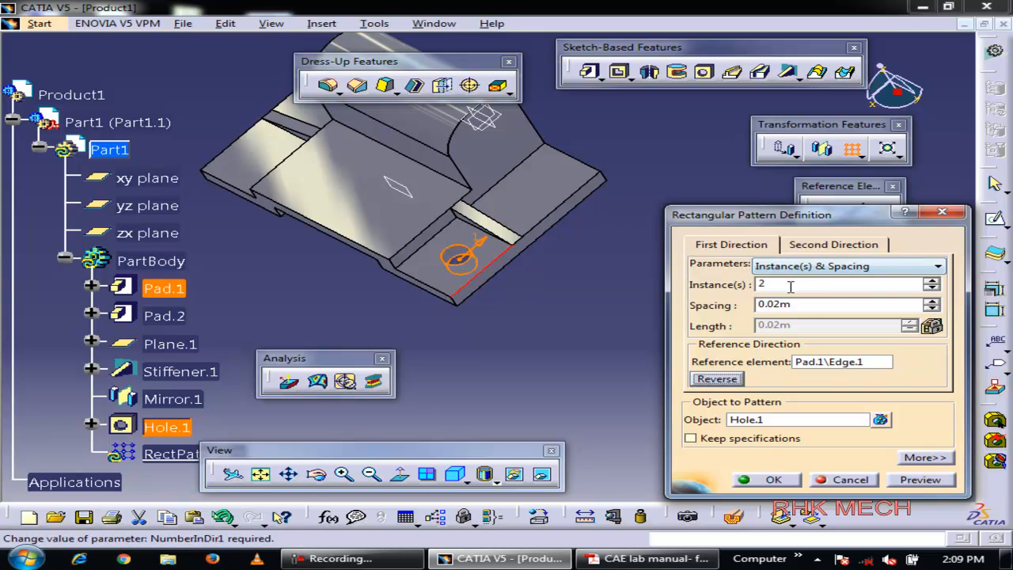
Check the mounting-hole spacing along the plate's edge in the PDF drawing and set the pattern's first-direction spacing to 50 m
click(619, 559)
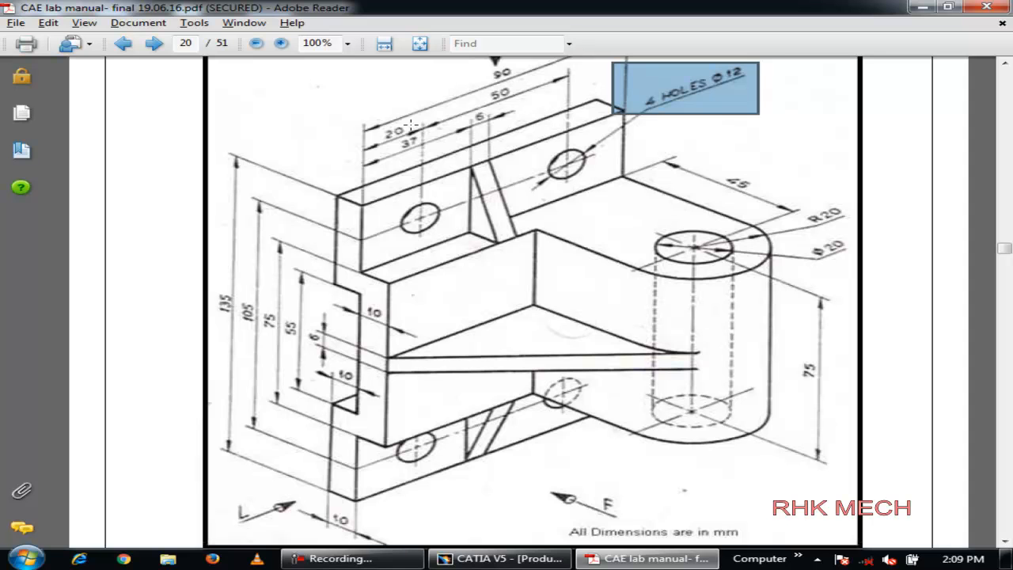
drag(424, 97, 557, 143)
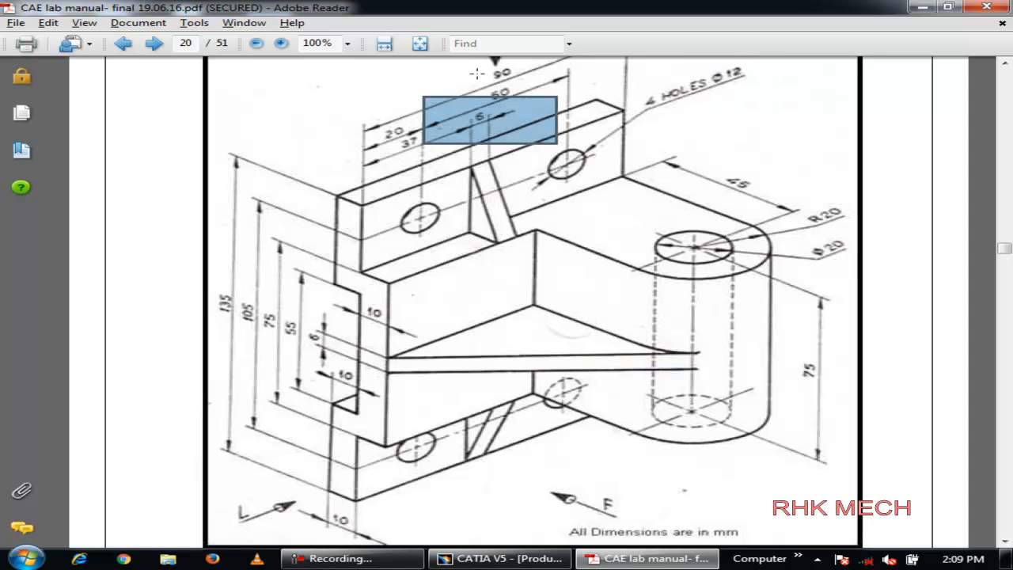
drag(465, 74, 554, 114)
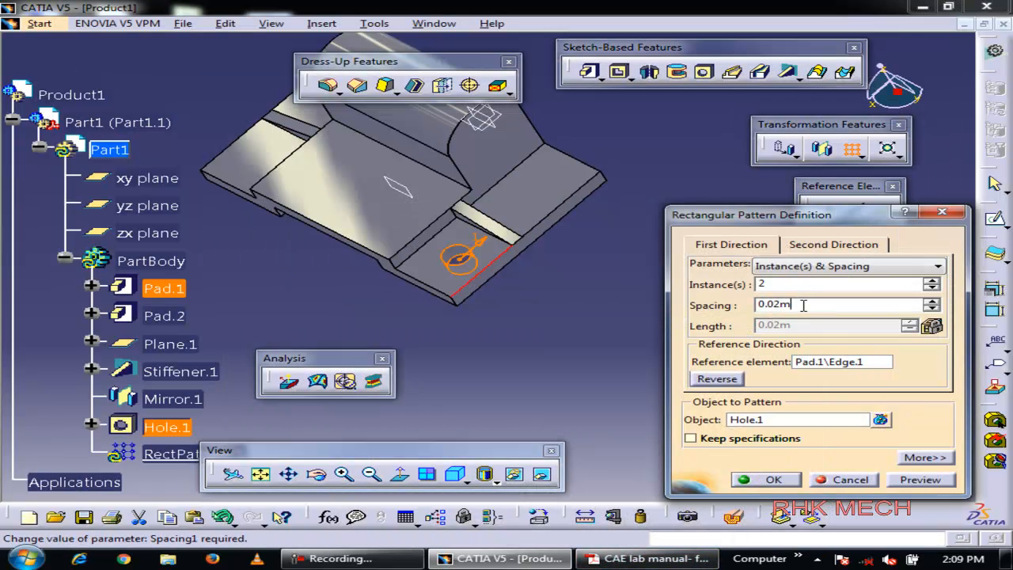
double_click(803, 305)
text(50)
click(825, 284)
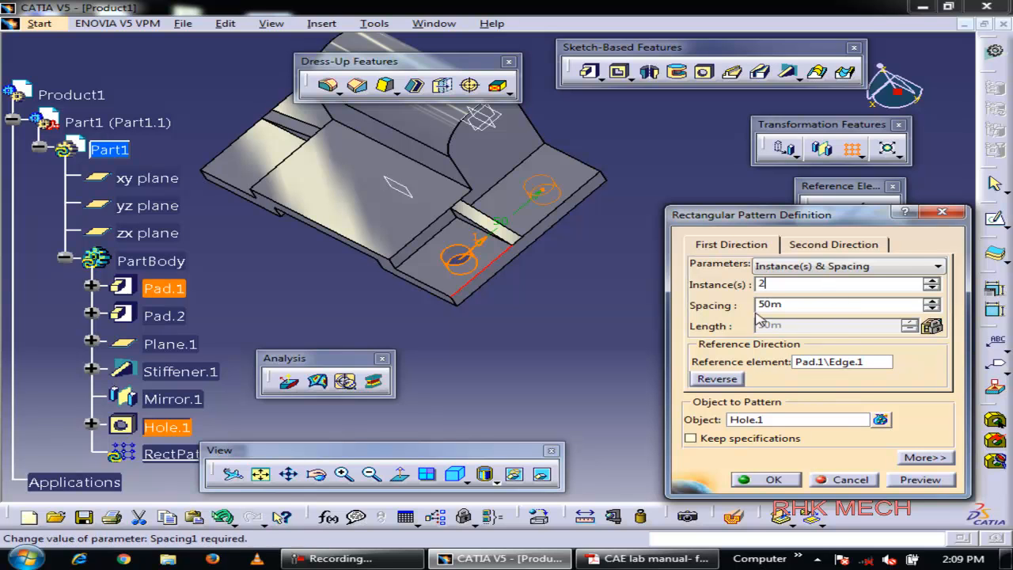
Check the spacing between the two hole rows in the PDF drawing and set the pattern's second-direction spacing to 105 m
click(833, 245)
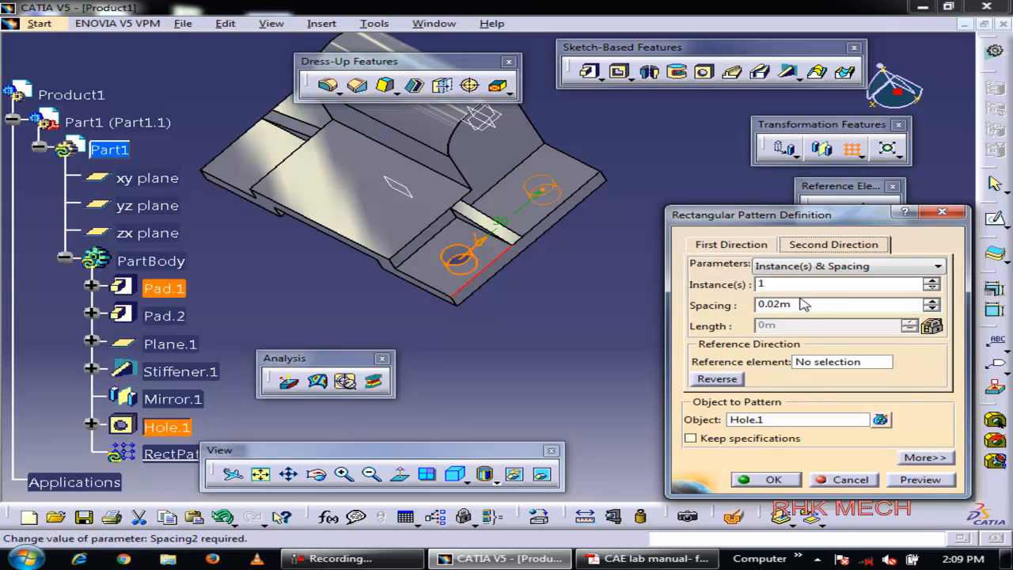
drag(791, 304, 687, 310)
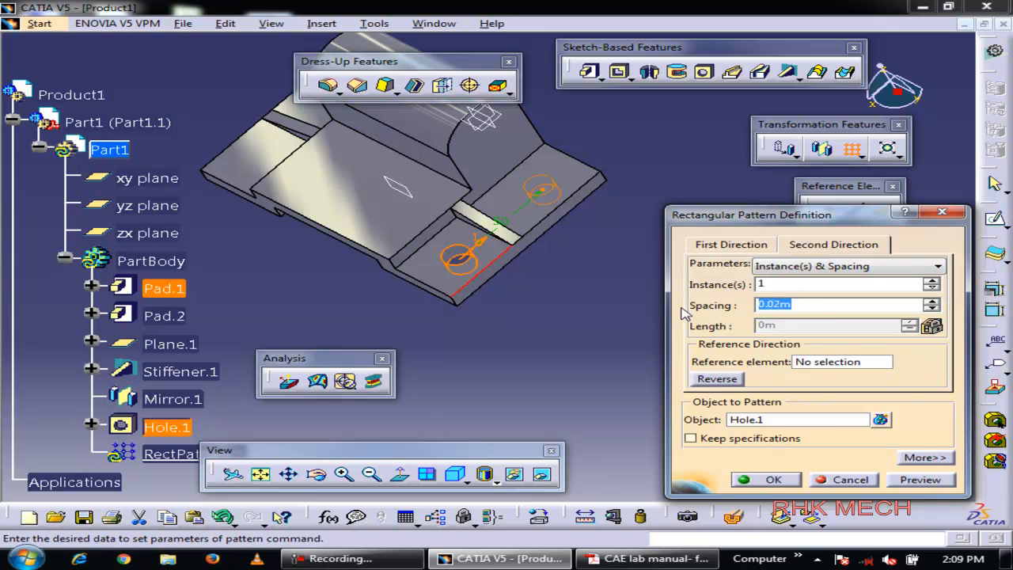
click(618, 561)
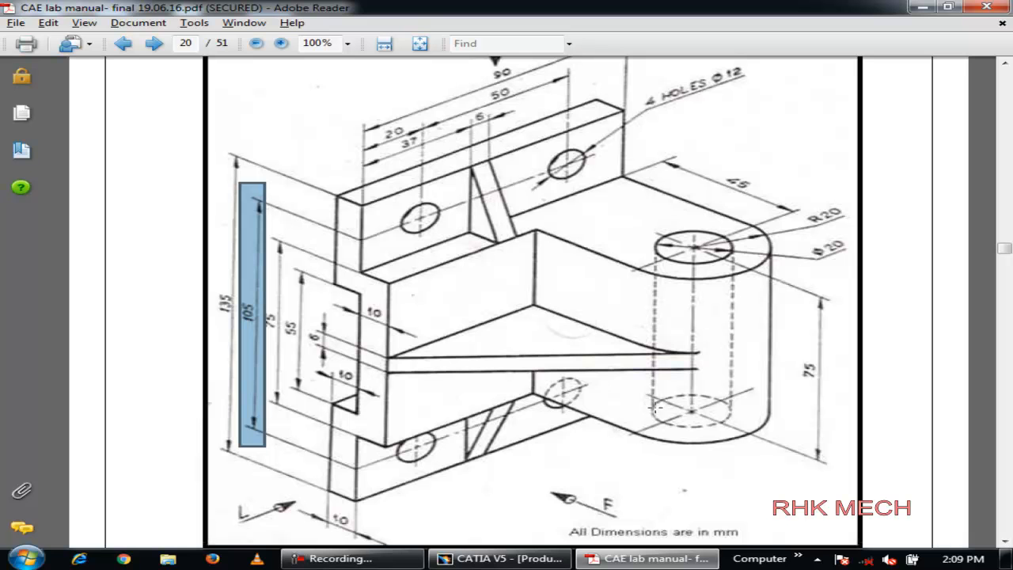
click(622, 558)
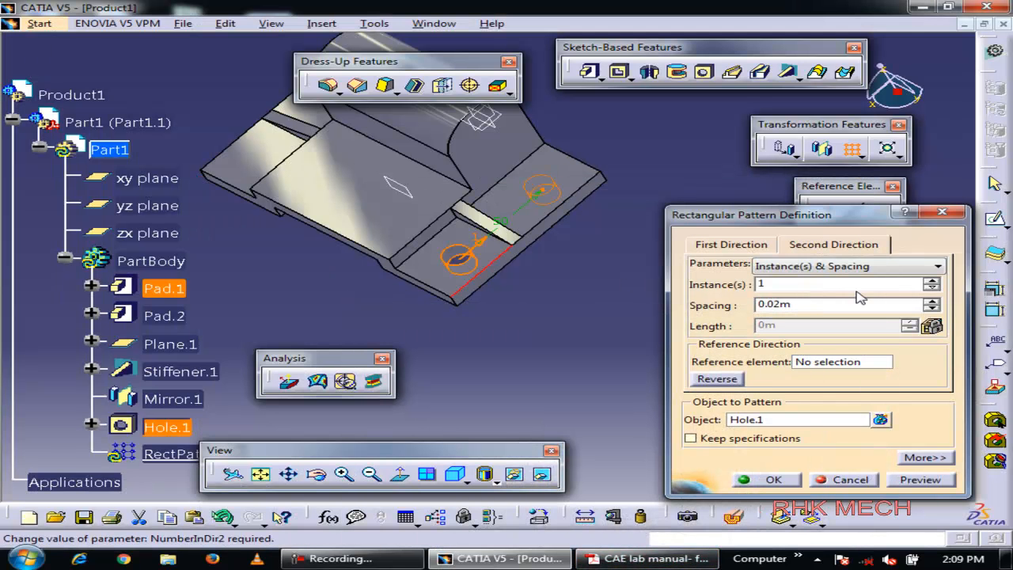
double_click(807, 307)
text(10)
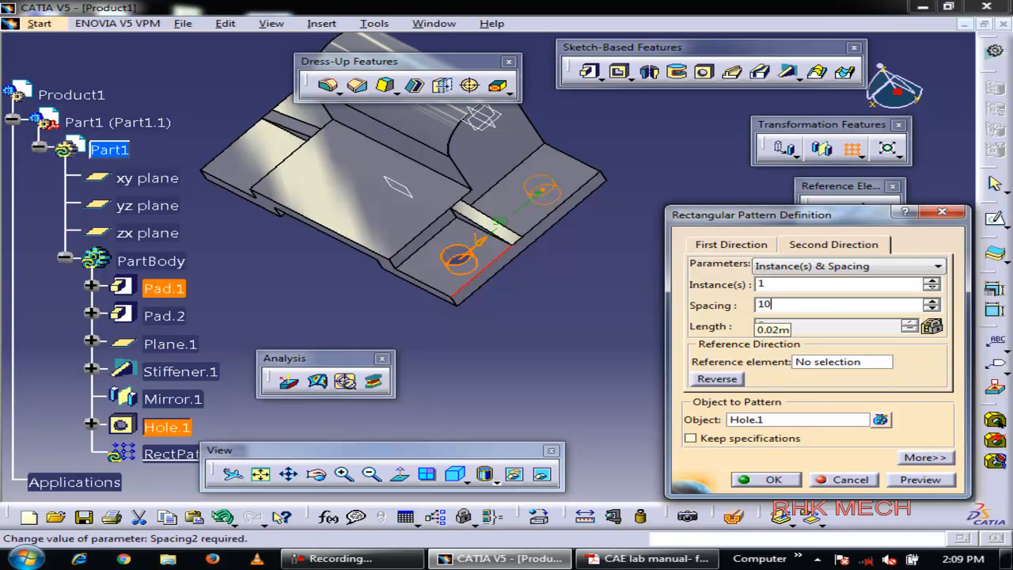
text(5m)
Use the plate's adjacent perpendicular edge as second direction with 2 instances and create the hole pattern
click(845, 362)
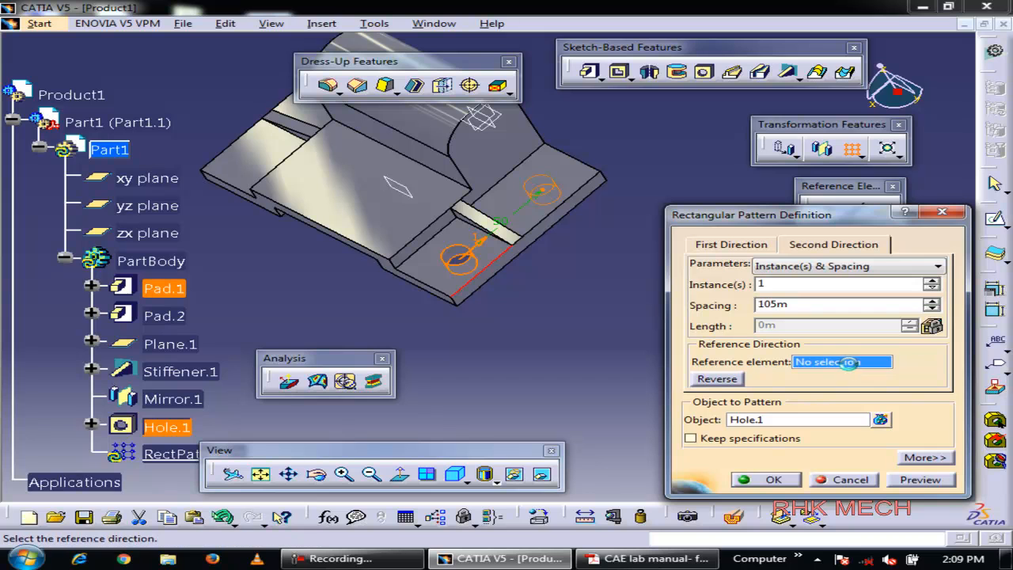
click(427, 282)
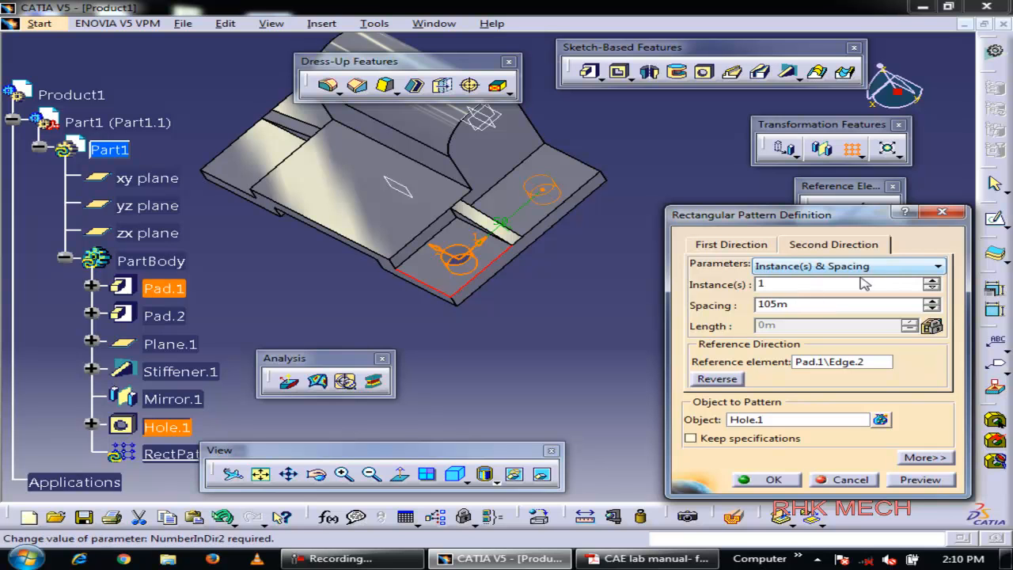
click(934, 283)
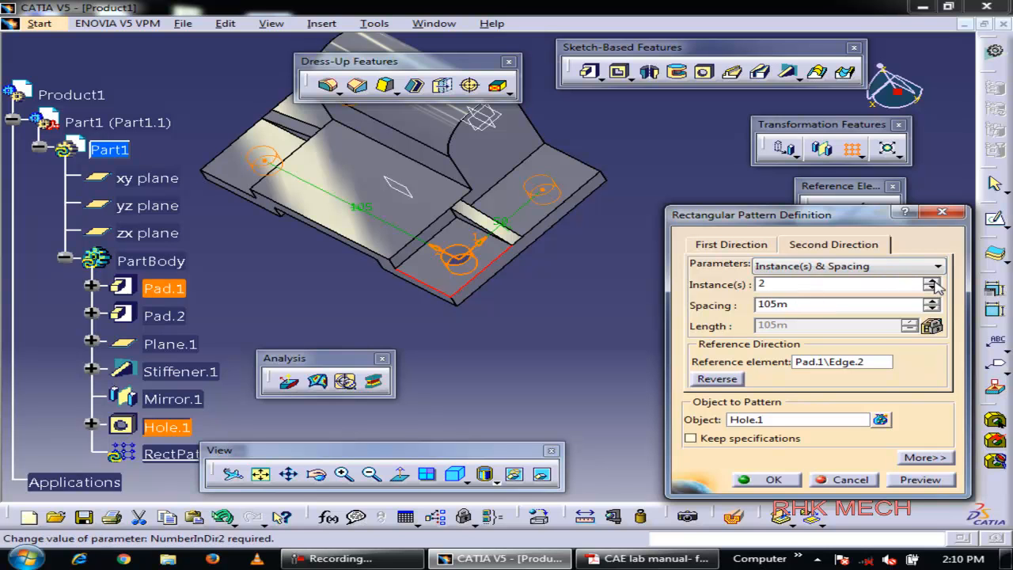
middle_drag(371, 159, 454, 286)
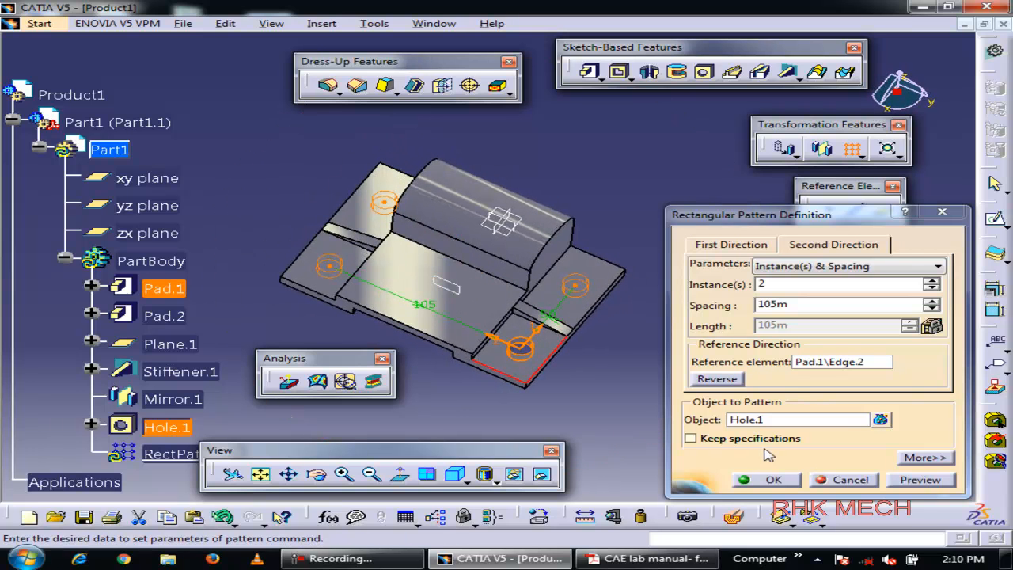
click(768, 479)
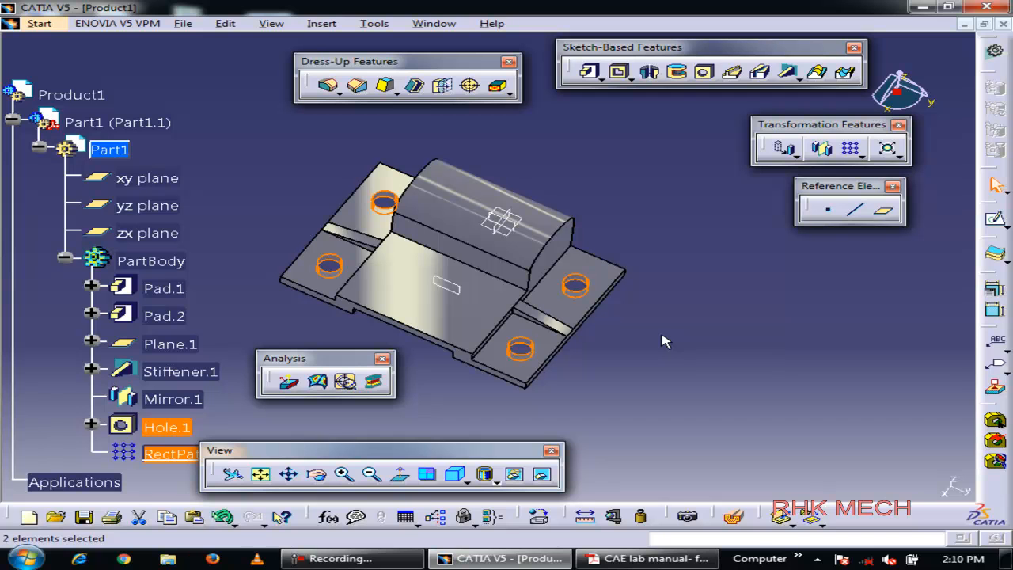
Start a hole on the rounded boss's end face, make its centre concentric with the boss's arc edge, and exit the positioning sketch
middle_drag(352, 262, 461, 293)
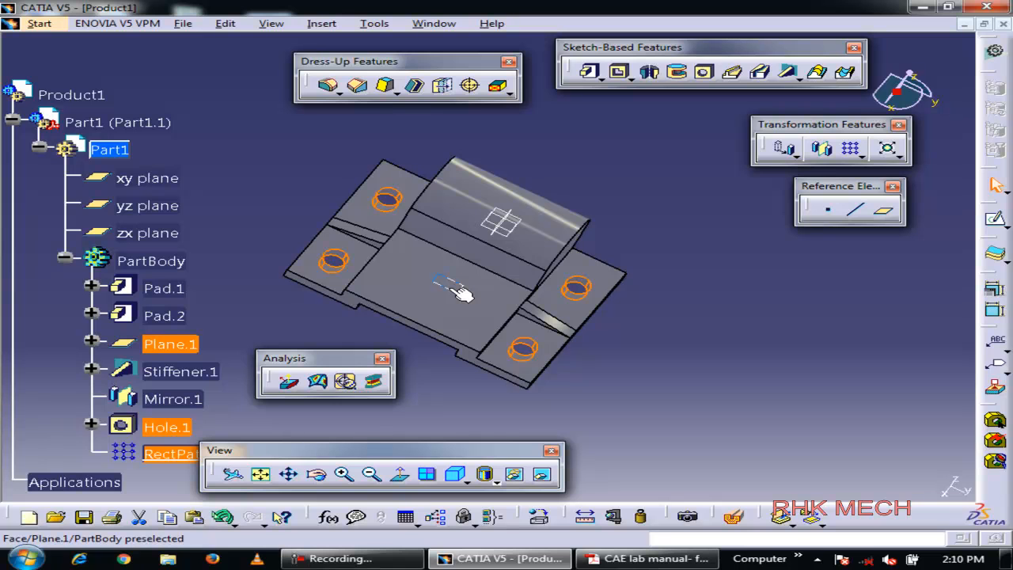
middle_drag(531, 210, 539, 230)
click(538, 230)
click(704, 72)
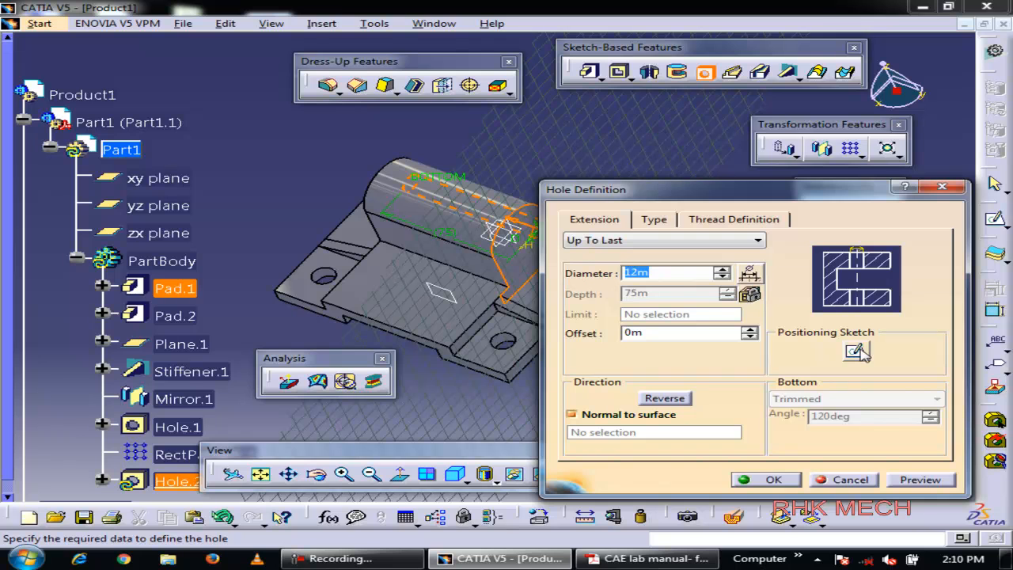
click(857, 351)
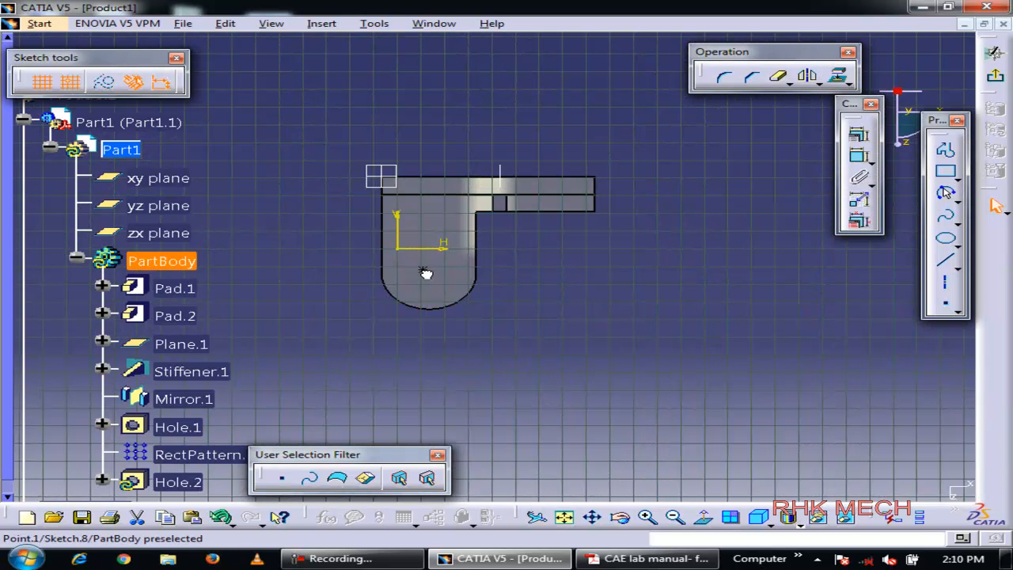
click(465, 301)
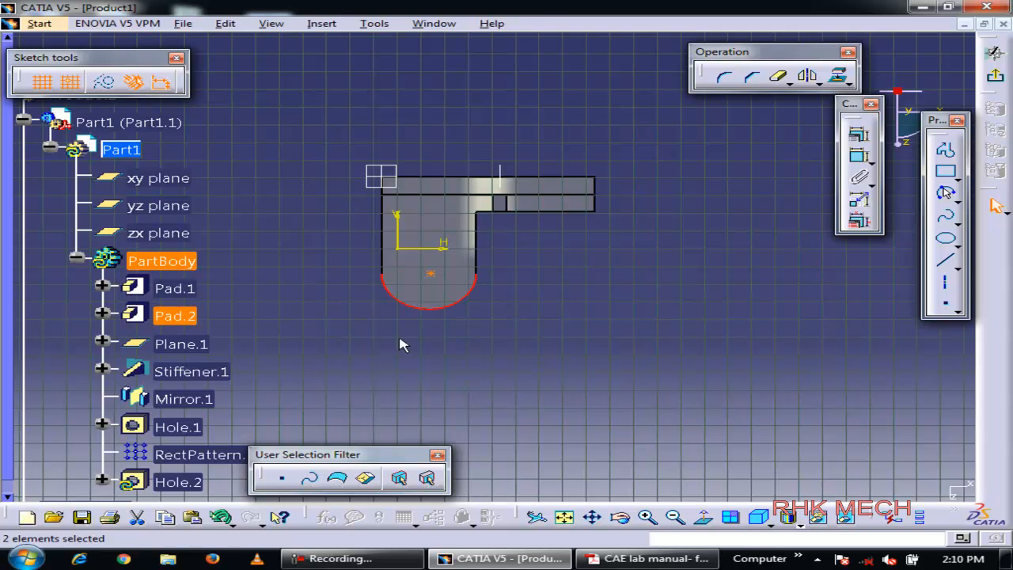
click(862, 137)
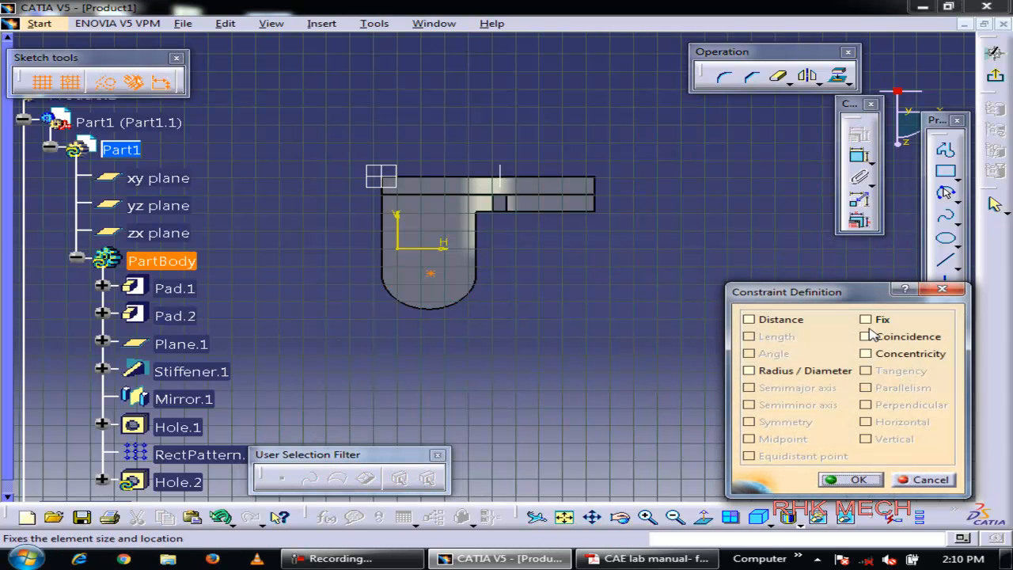
click(874, 353)
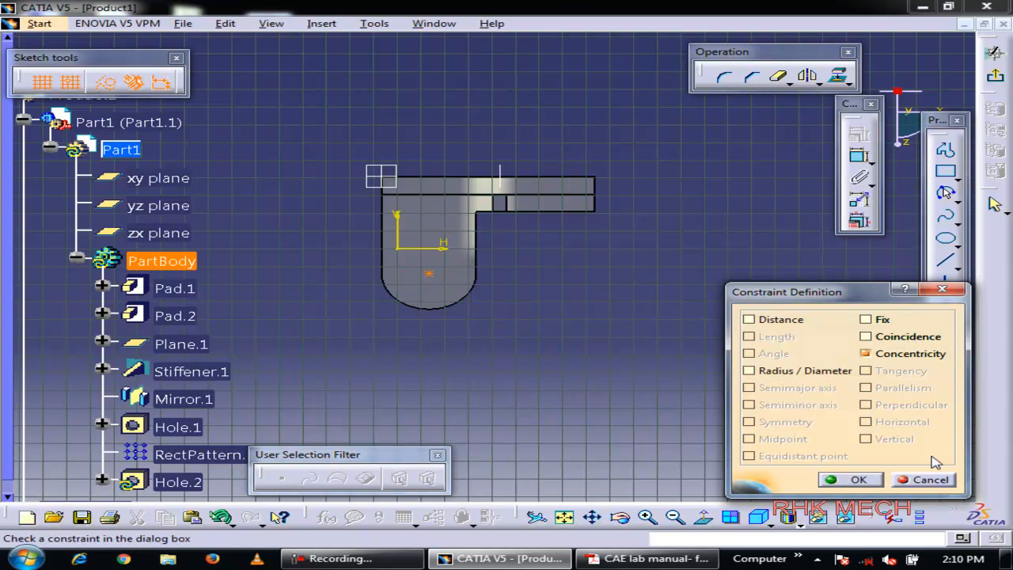
click(856, 480)
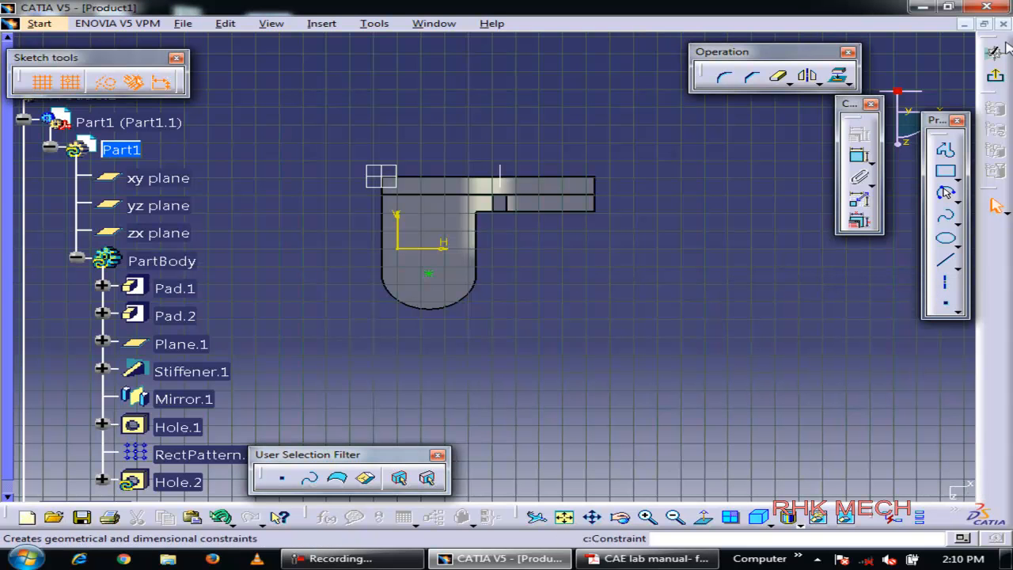
click(999, 77)
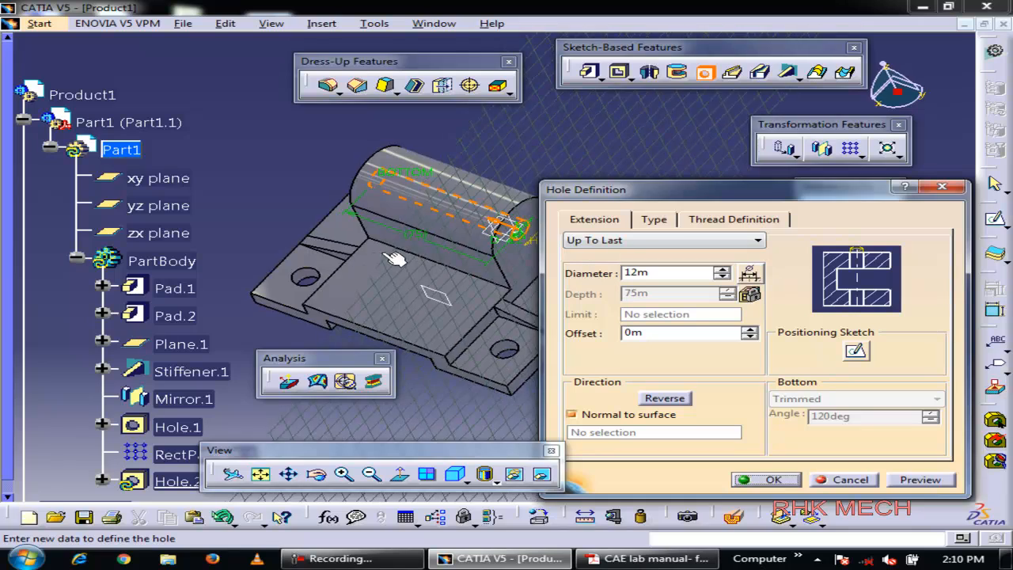
Check the boss's bore callout in the PDF drawing and set the hole's diameter to 20 m
click(529, 561)
click(530, 562)
click(638, 560)
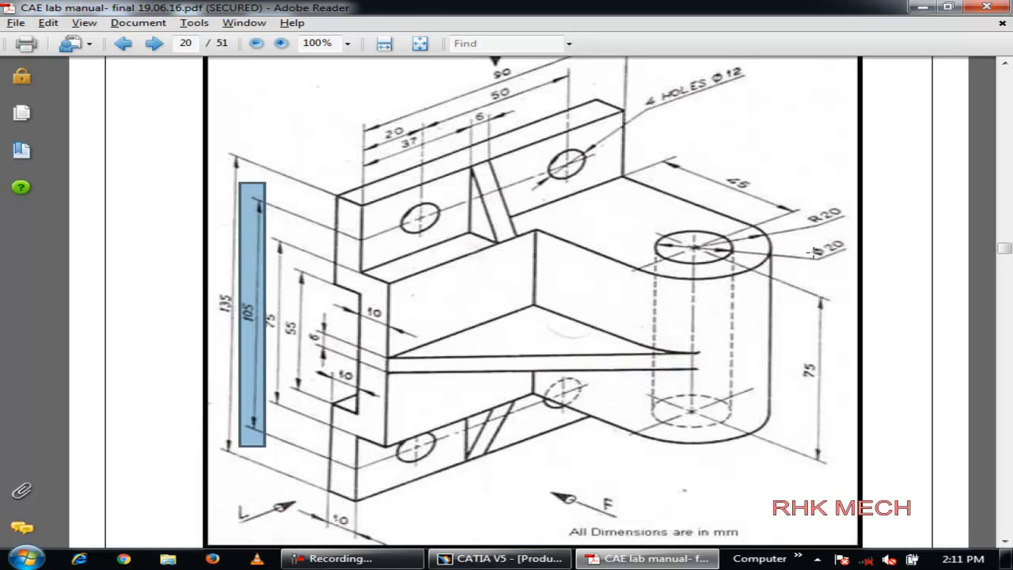
click(922, 7)
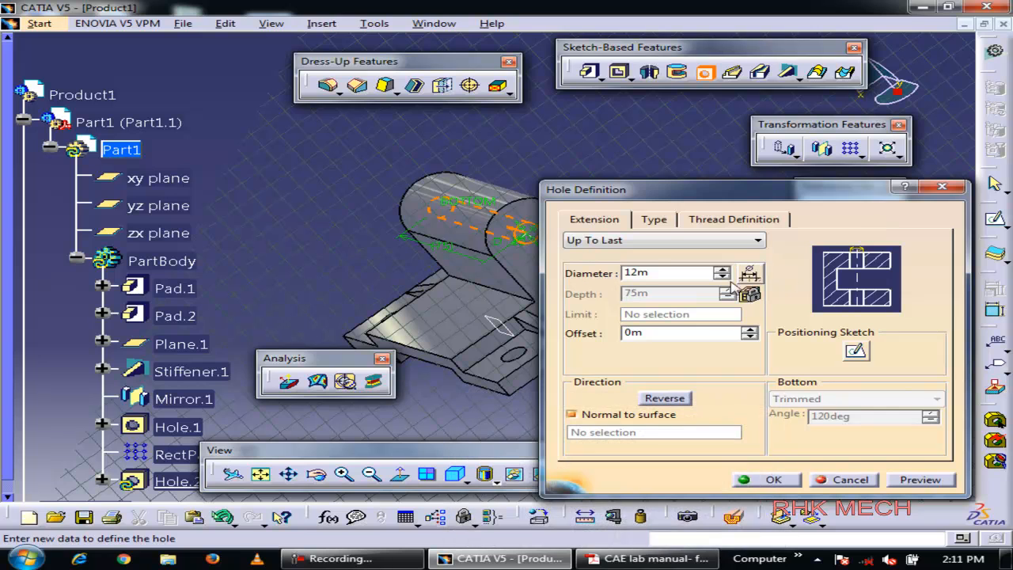
double_click(659, 272)
text(20m)
key(Return)
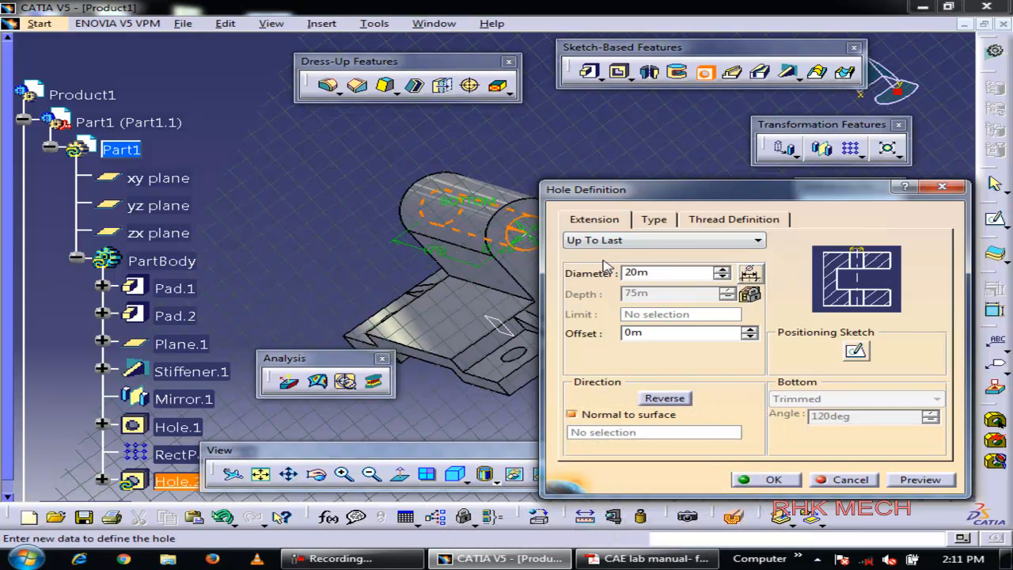
Create the Up To Last hole through the rounded boss and compare the part with the PDF drawing
drag(654, 188, 673, 137)
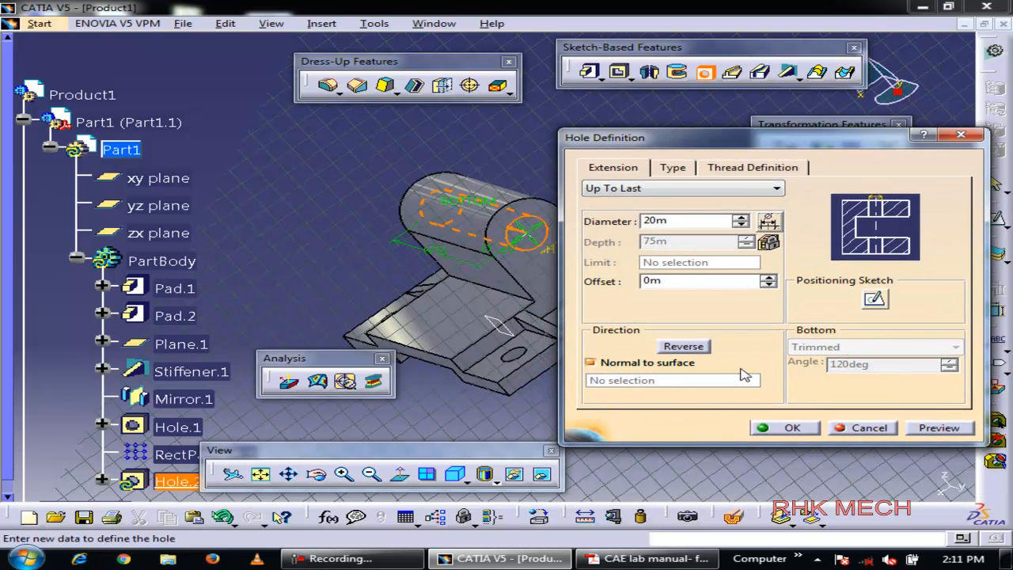
click(792, 427)
middle_drag(564, 310, 452, 280)
middle_drag(477, 323, 553, 326)
middle_drag(447, 313, 469, 258)
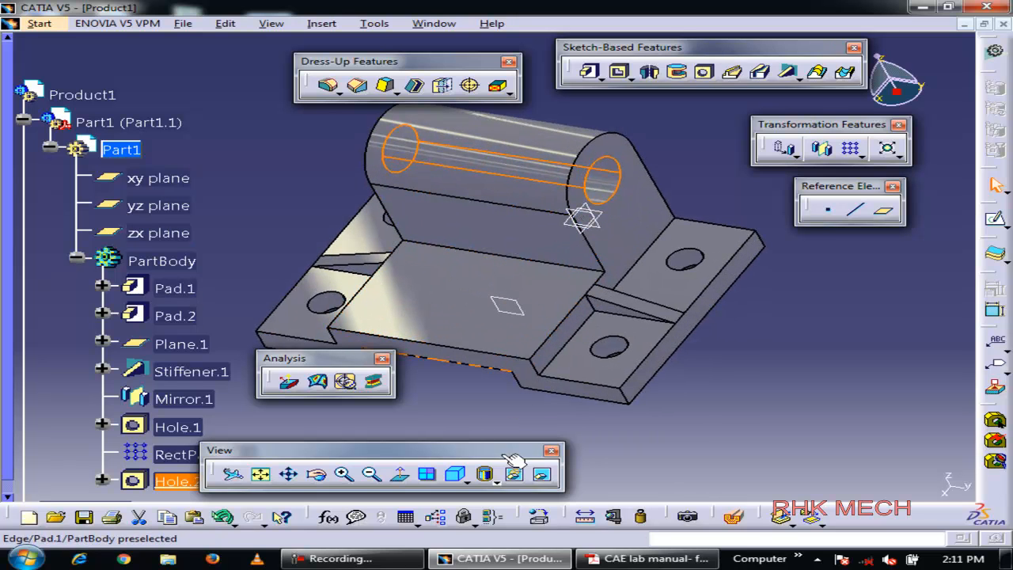
click(647, 558)
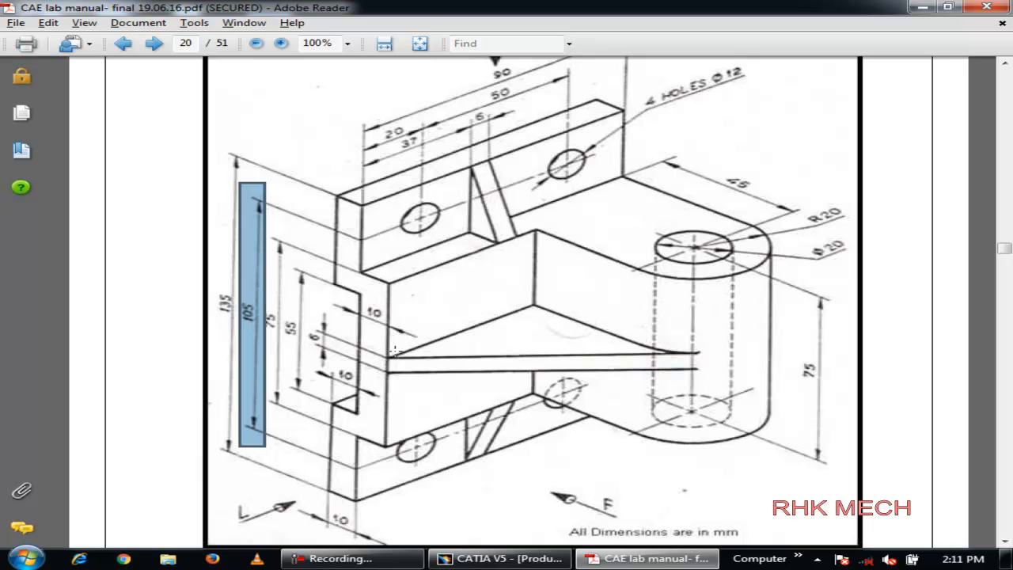
click(922, 7)
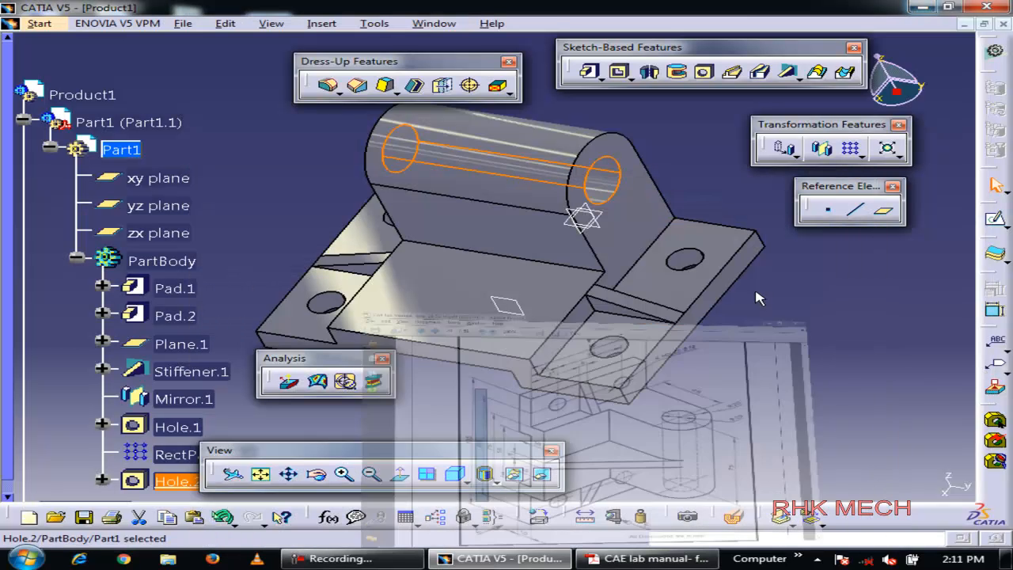
click(886, 212)
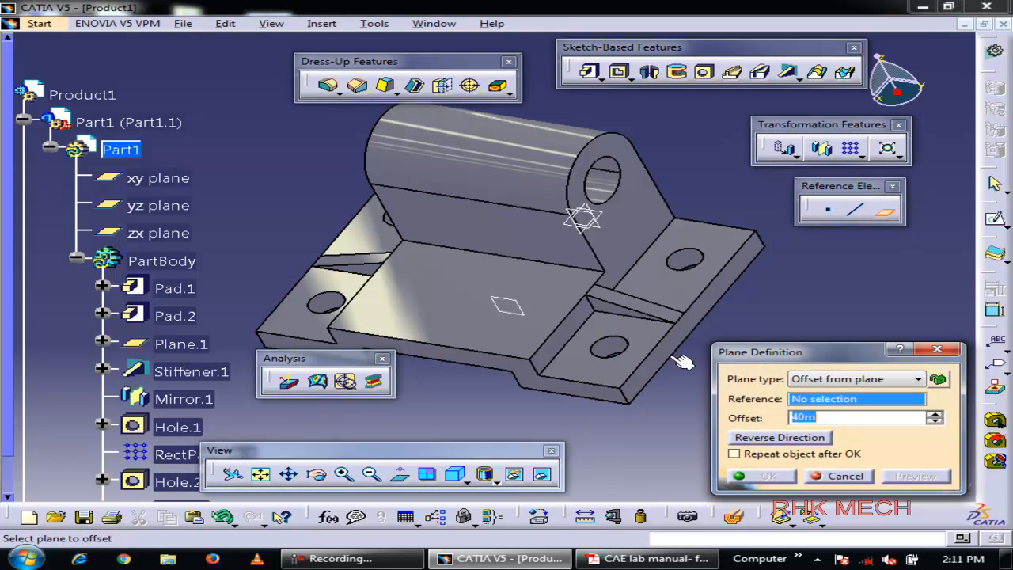
click(558, 354)
click(566, 354)
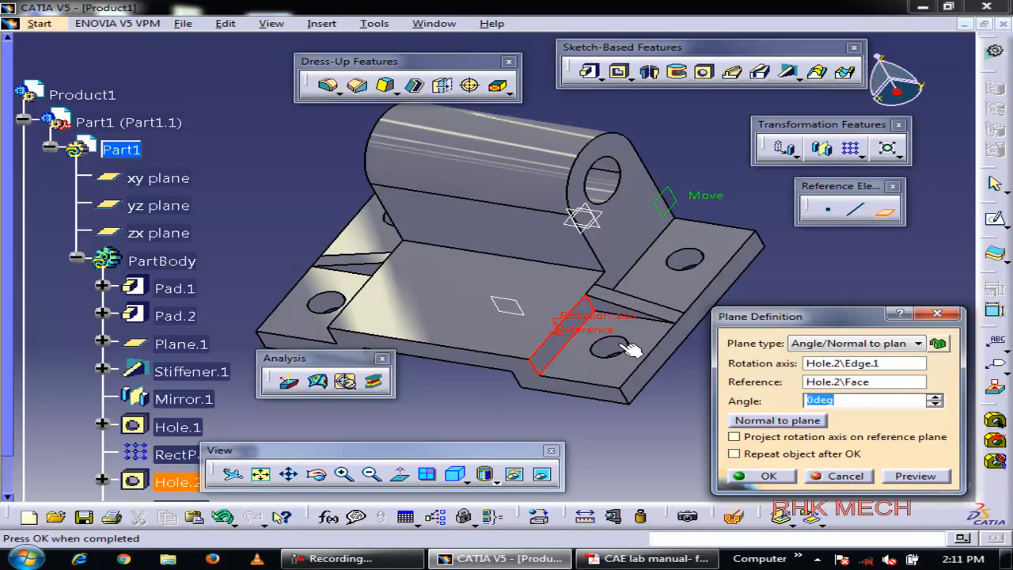
click(845, 476)
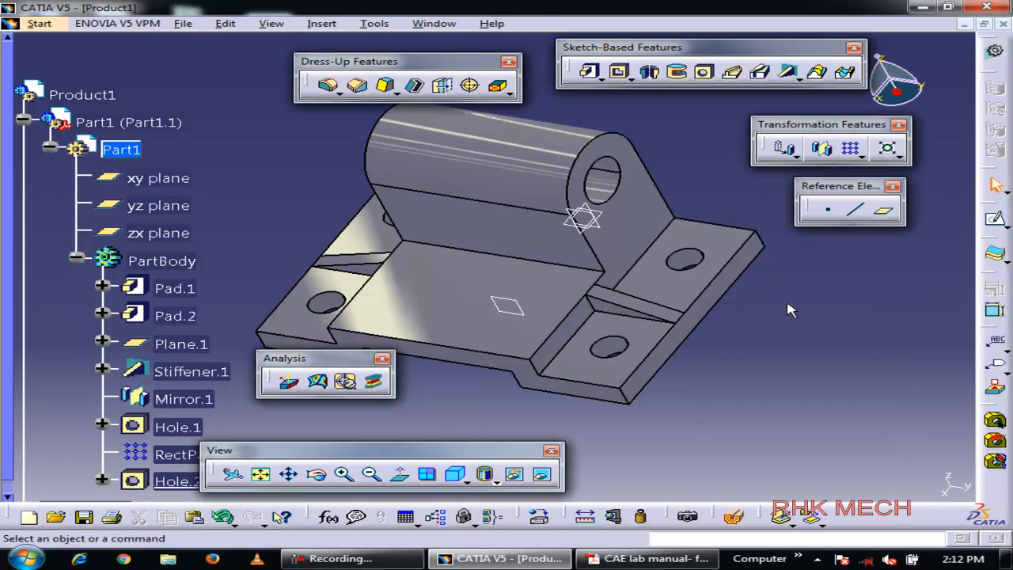
Create a reference plane offset 37.5 m from the raised block's side face, reversed inward toward the middle of the block
click(884, 210)
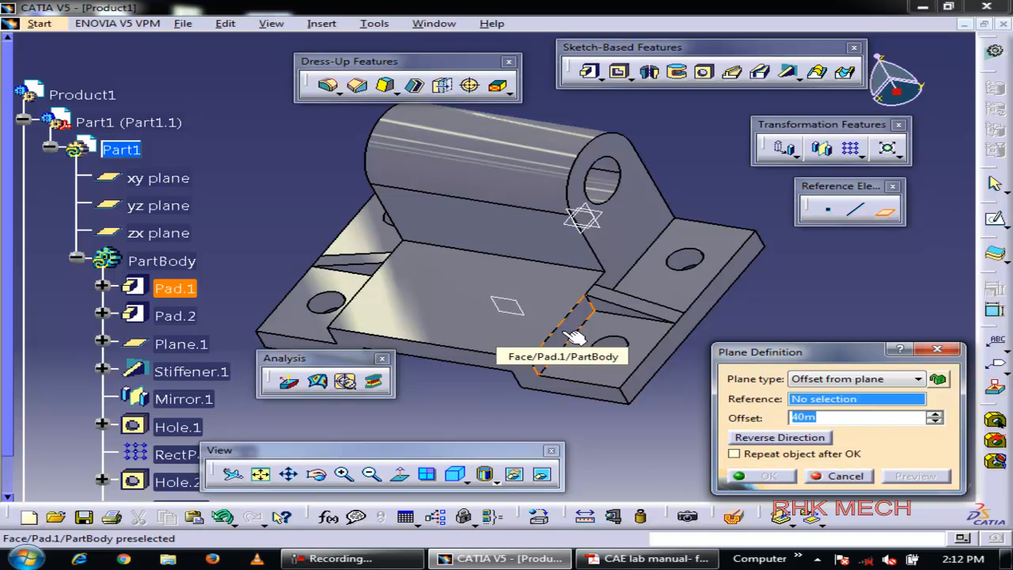
click(574, 336)
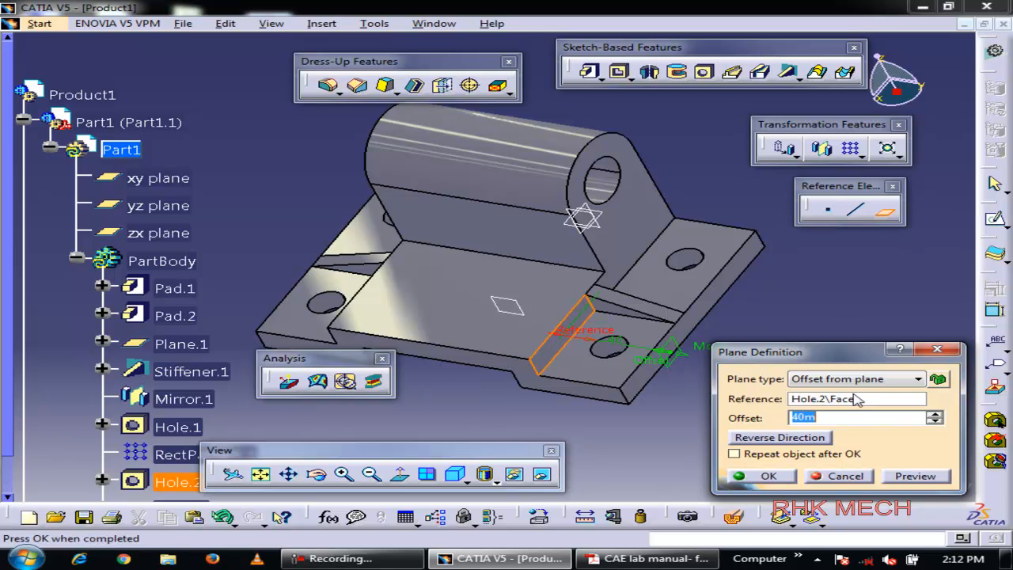
click(761, 440)
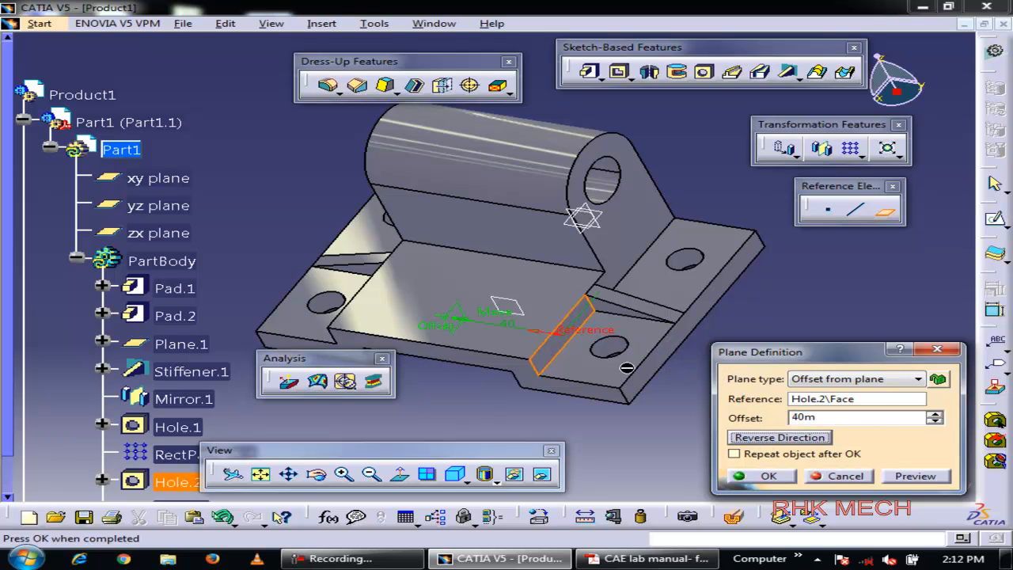
double_click(841, 419)
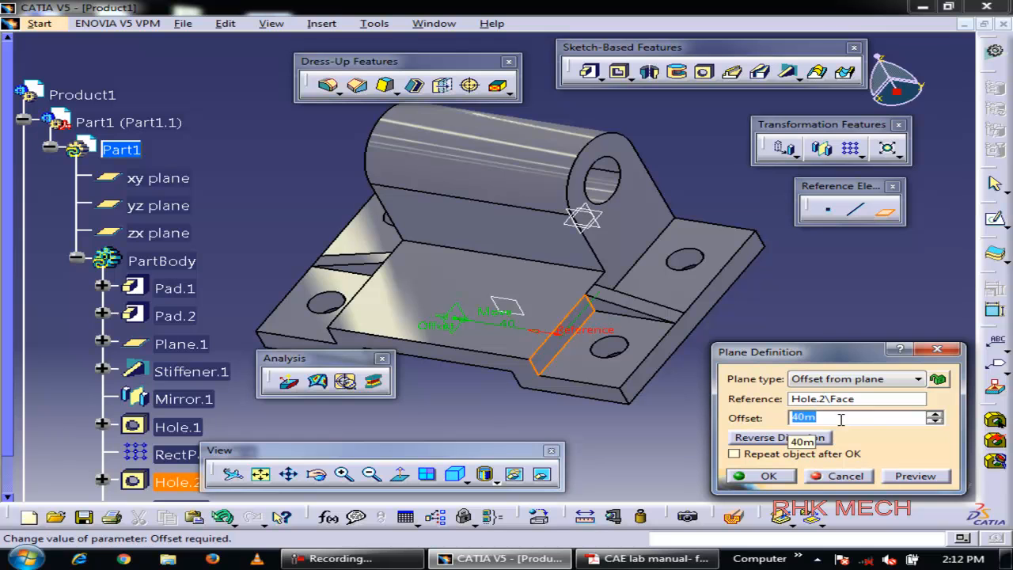
click(340, 558)
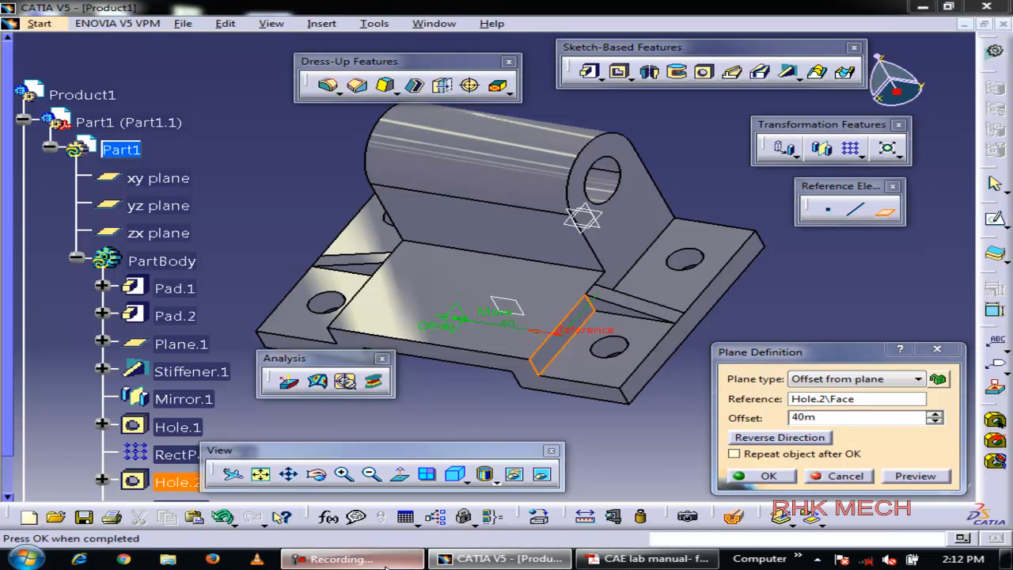
click(907, 497)
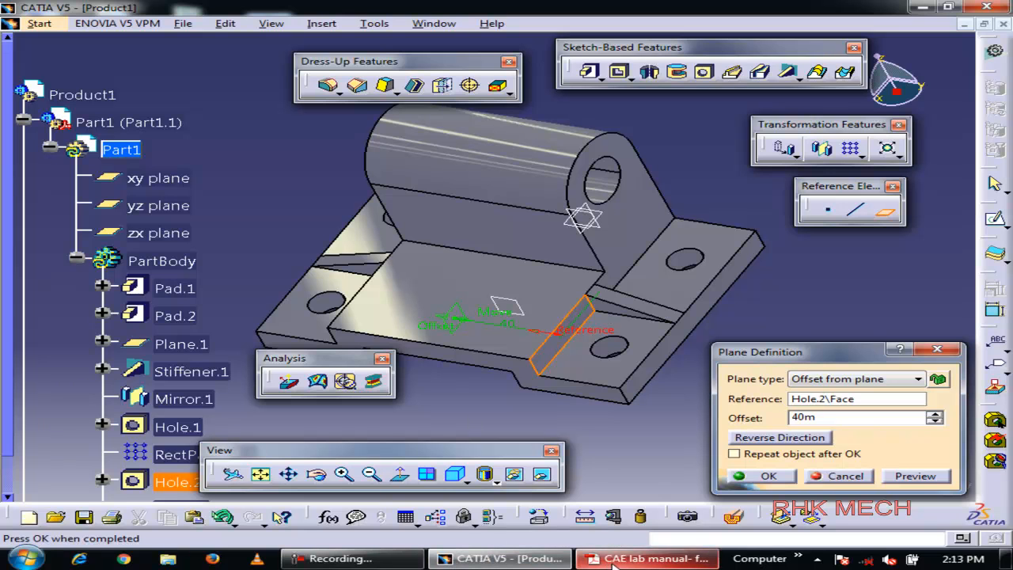
double_click(841, 418)
text(3)
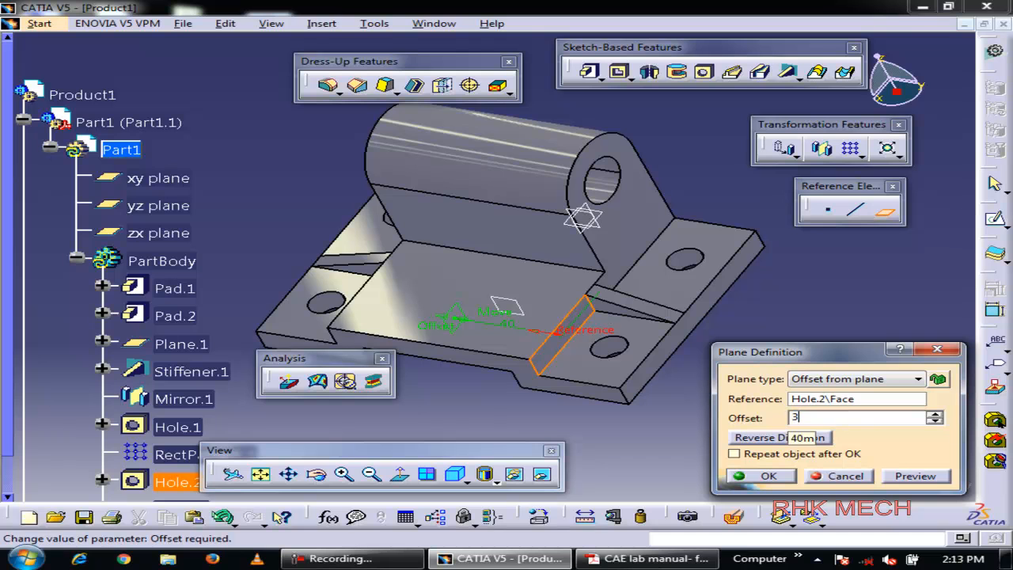
text(7.5m)
click(772, 476)
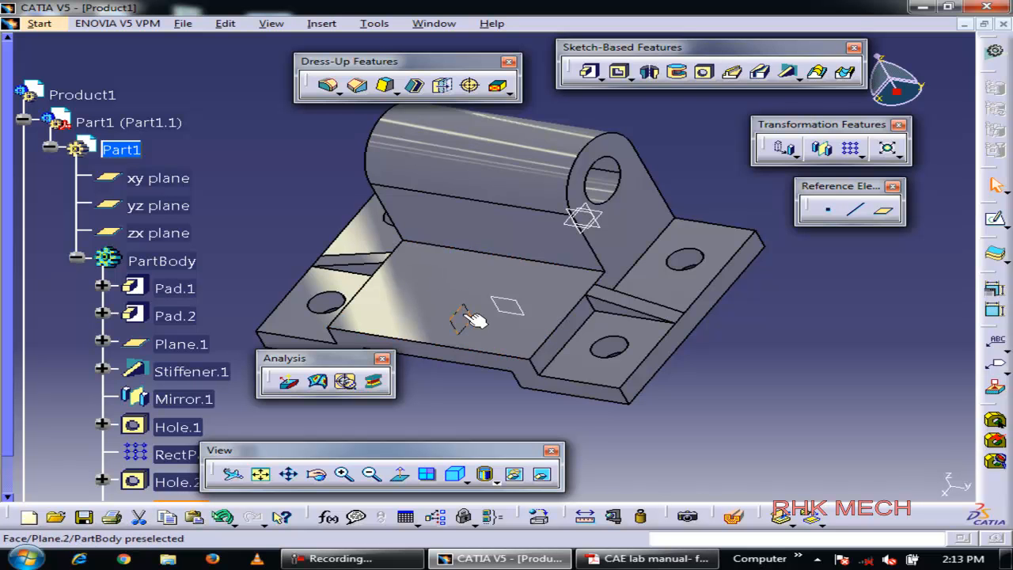
Open a sketch on the new offset plane and check the central rib's shape in the PDF drawing
click(995, 217)
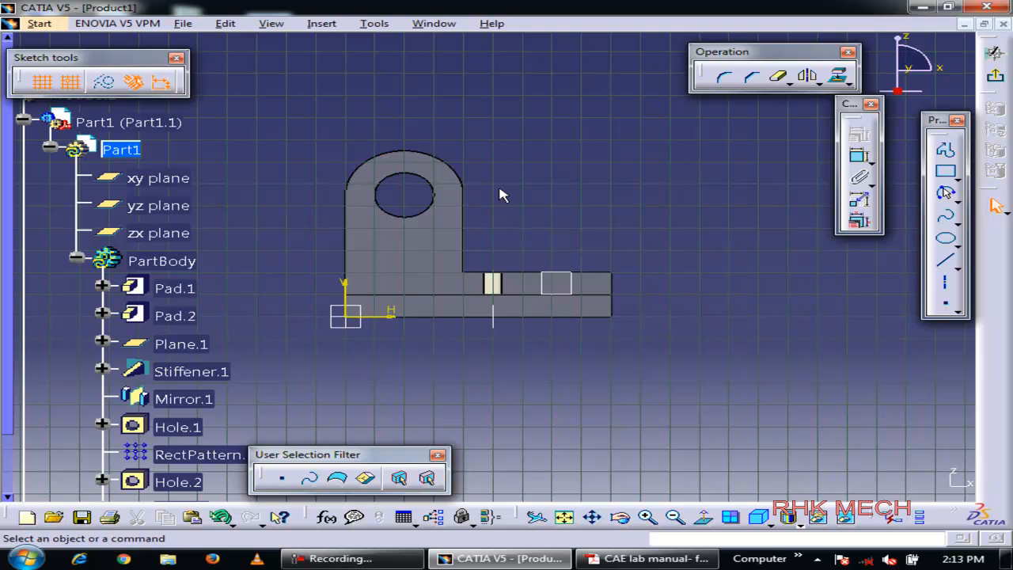
click(441, 159)
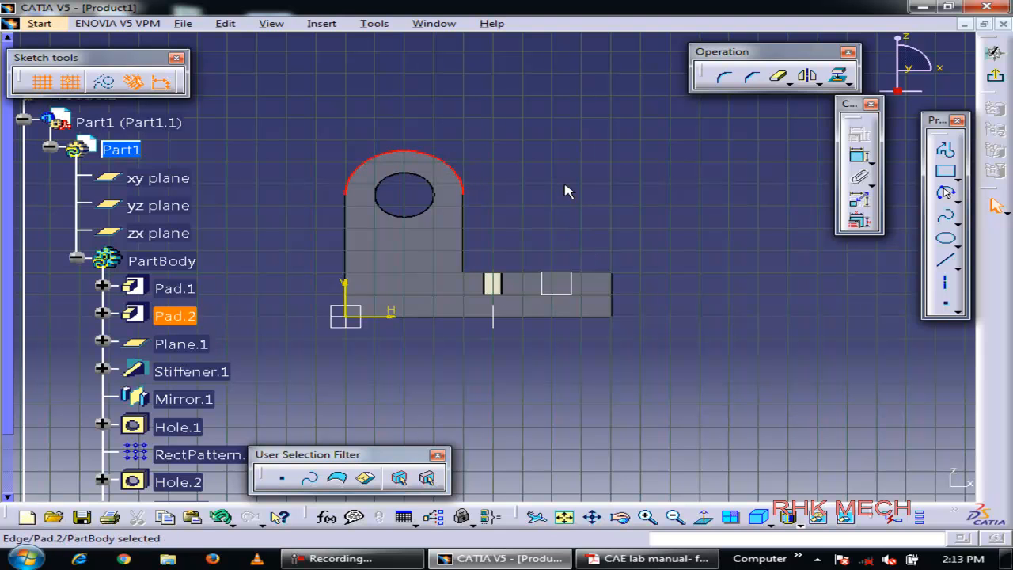
click(625, 560)
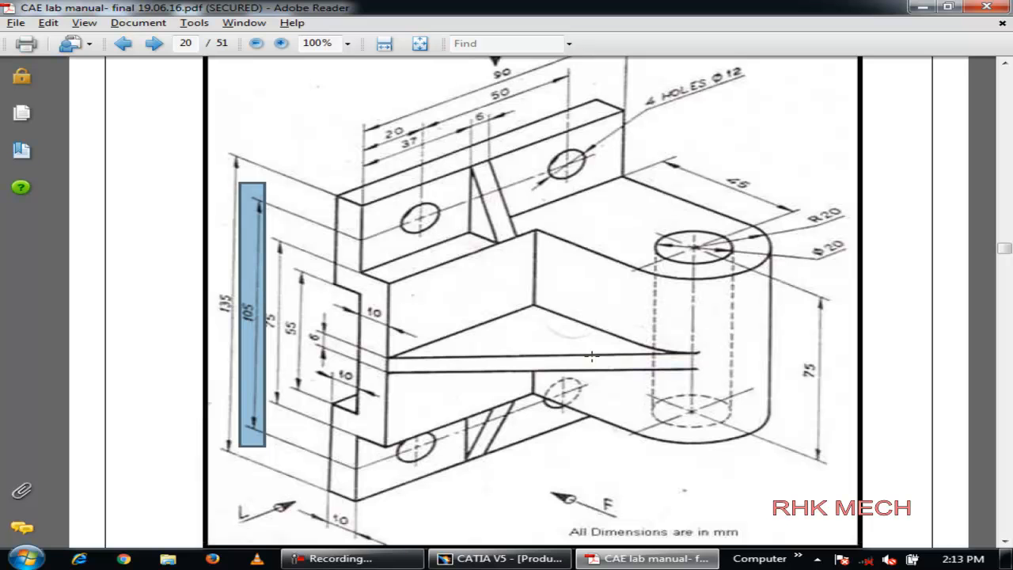
drag(394, 327, 701, 385)
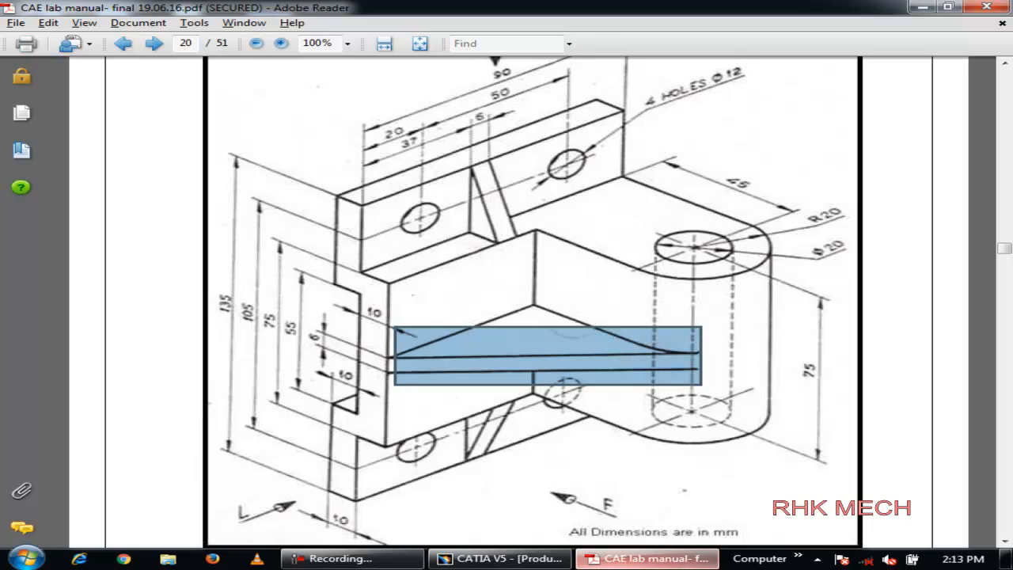
click(649, 557)
mouse_move(506, 283)
middle_down()
mouse_move(396, 373)
mouse_move(321, 367)
mouse_move(255, 398)
mouse_move(305, 415)
mouse_move(474, 407)
mouse_move(275, 394)
mouse_move(290, 355)
mouse_move(277, 364)
mouse_move(307, 364)
middle_up()
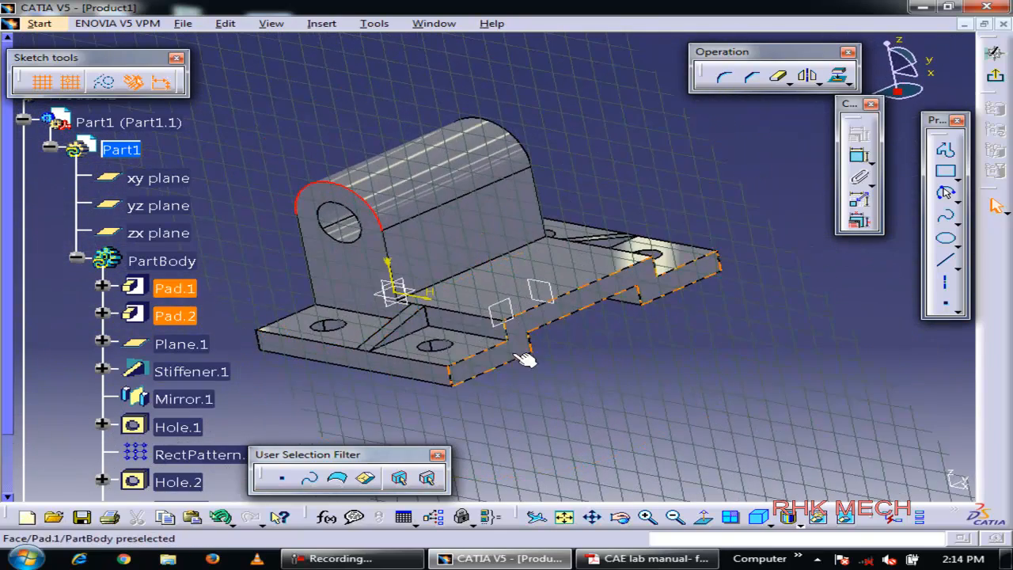
click(710, 514)
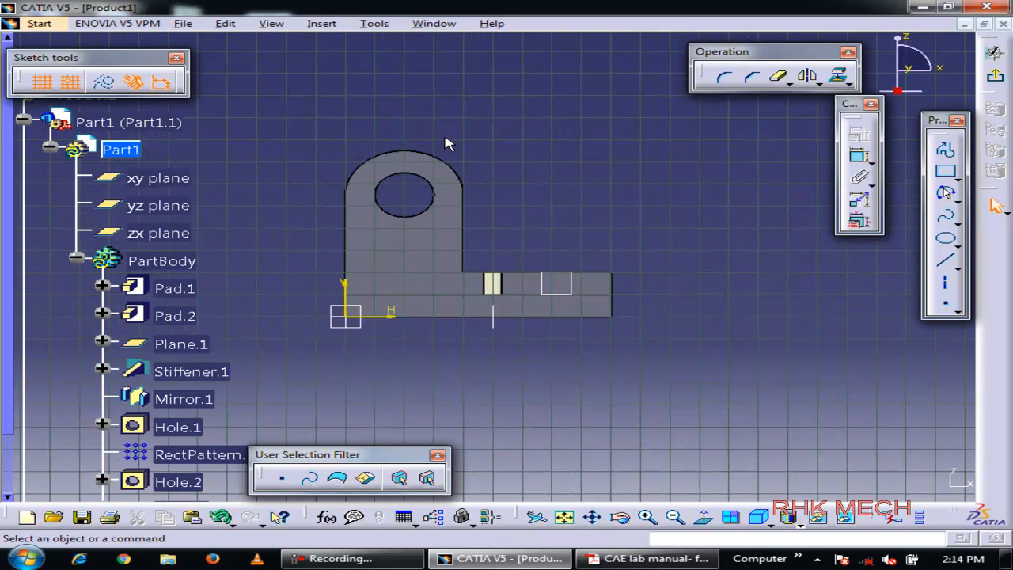
Project the boss's arc edge and the plate's upper outer corner into the sketch, and convert the projected arc to a construction element
click(442, 156)
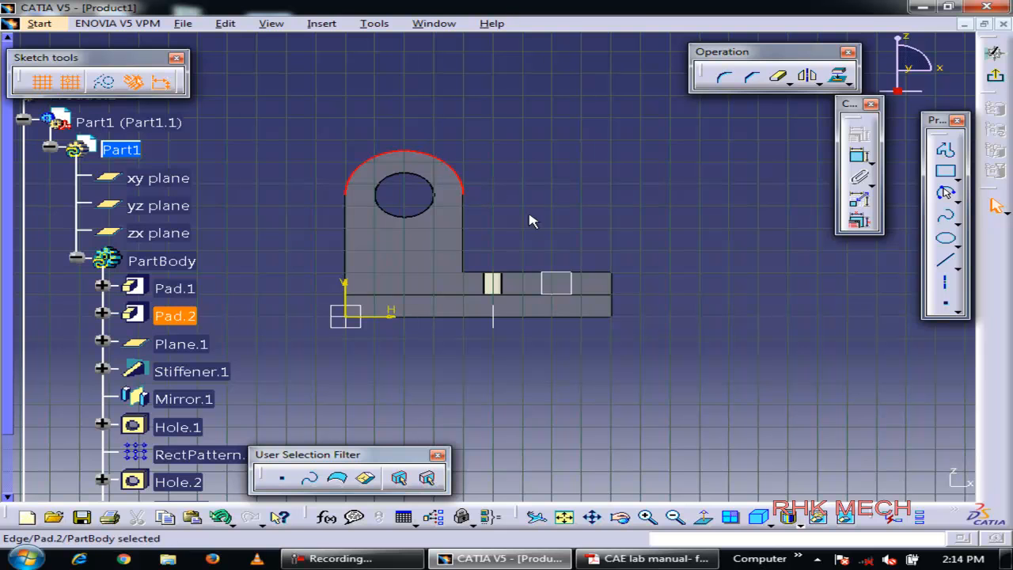
click(839, 76)
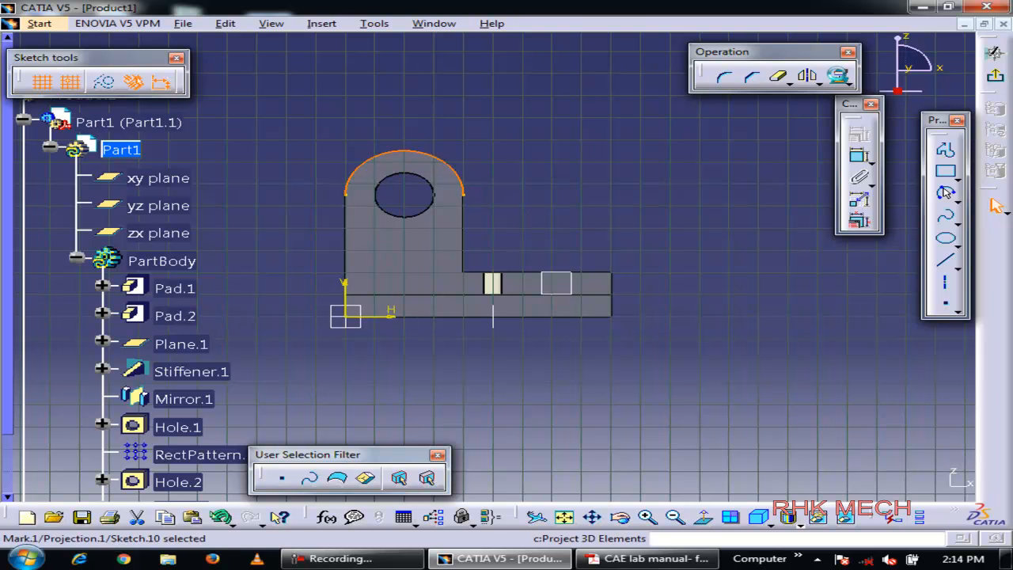
click(668, 192)
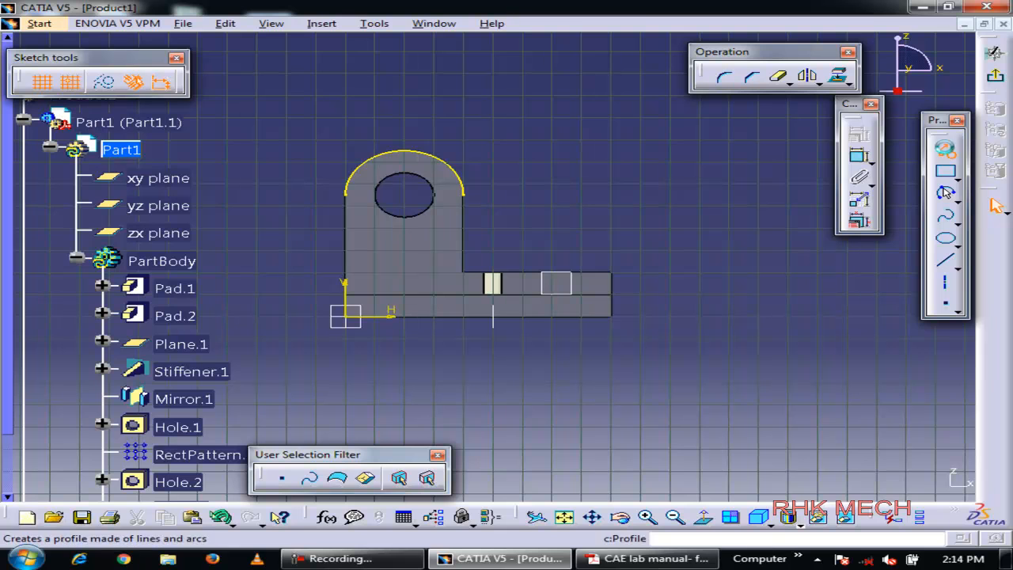
click(945, 149)
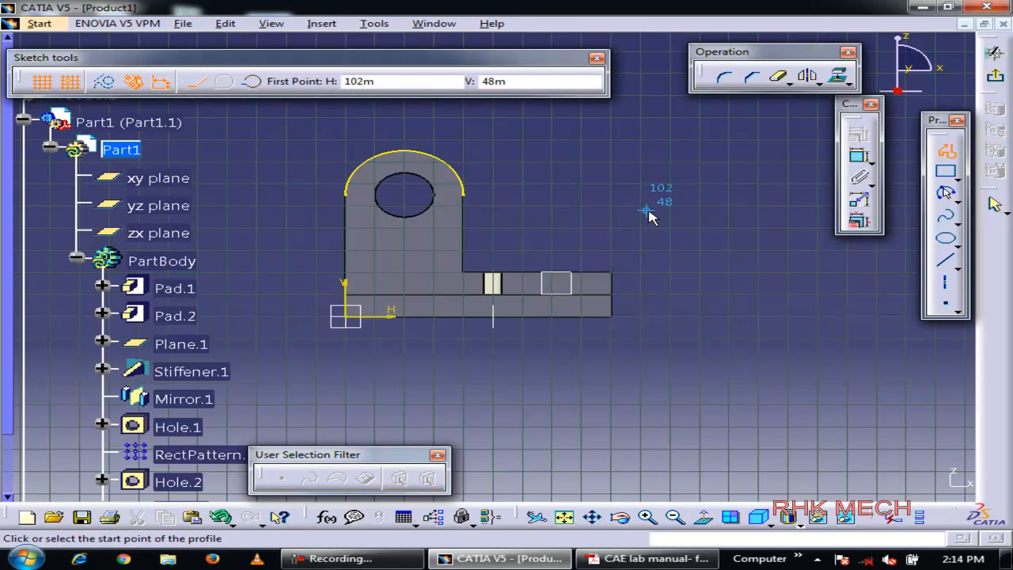
key(Escape)
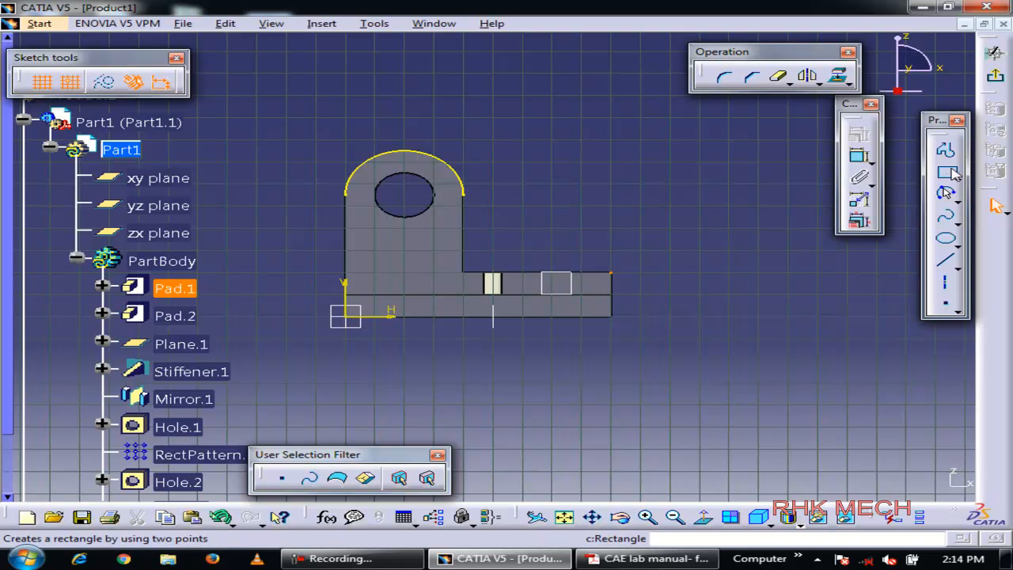
click(610, 273)
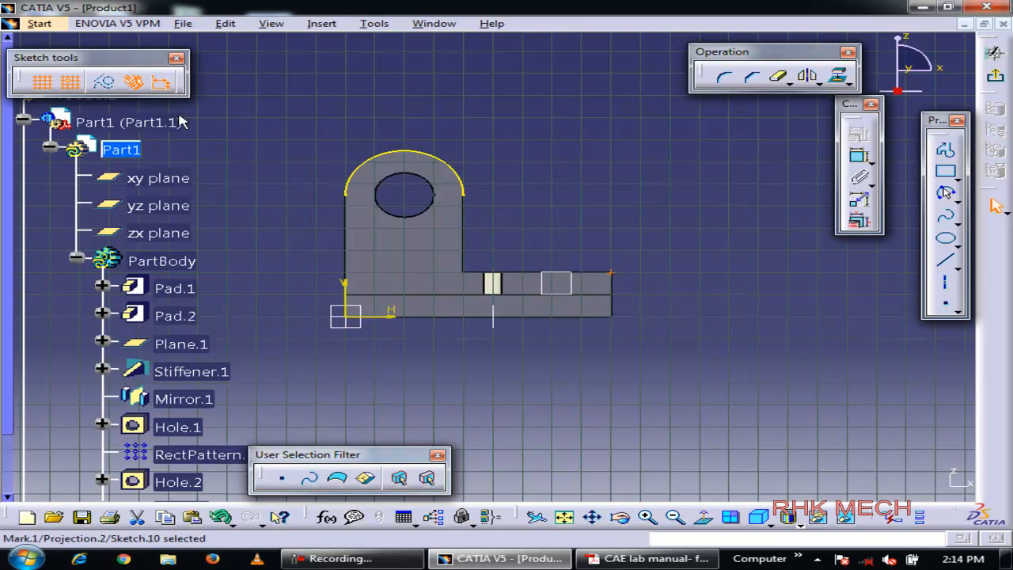
click(104, 82)
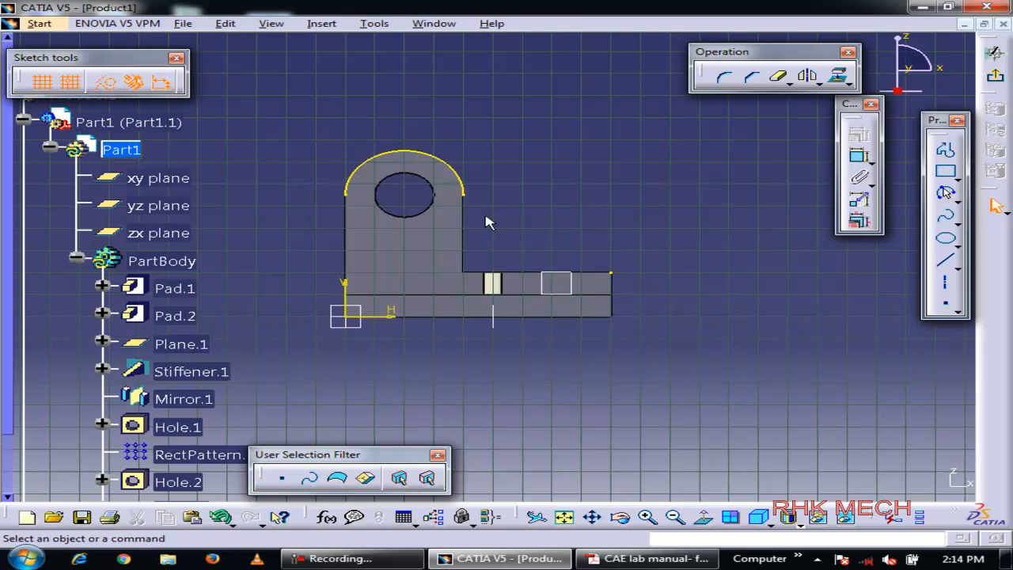
click(402, 150)
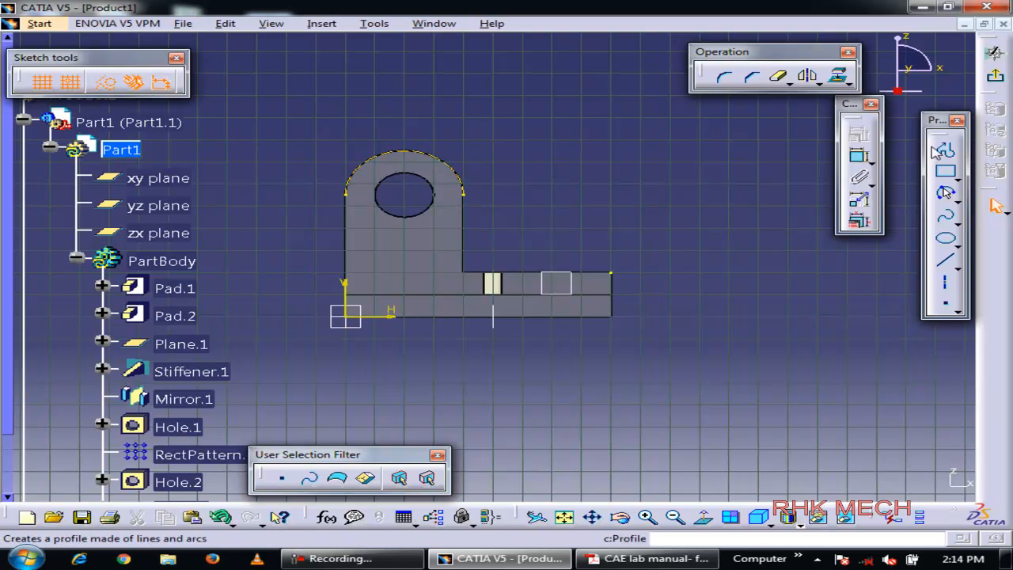
Sketch a line from the projected plate corner up past the boss's arc and make it tangent to the arc
click(946, 148)
click(612, 274)
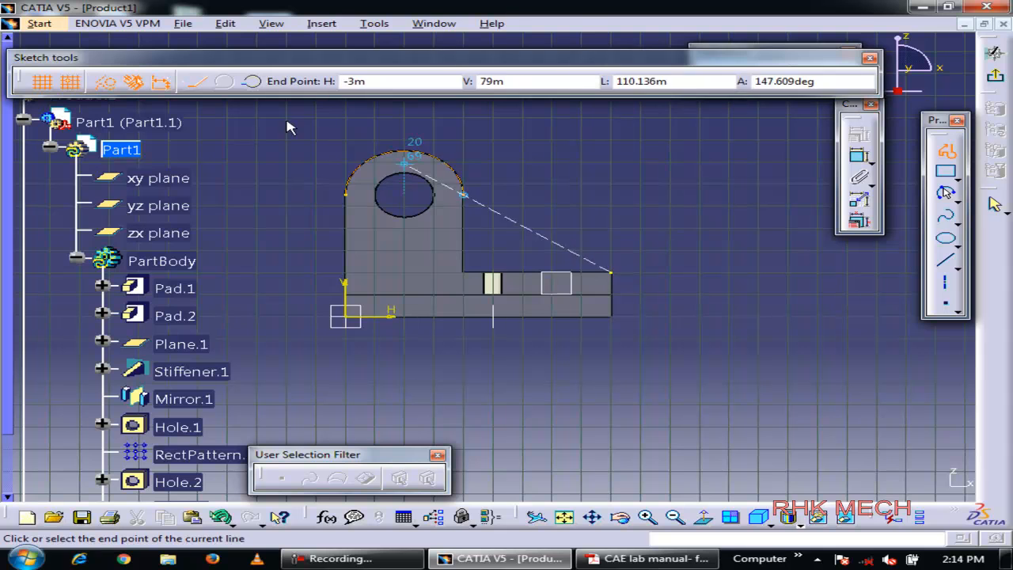
click(421, 119)
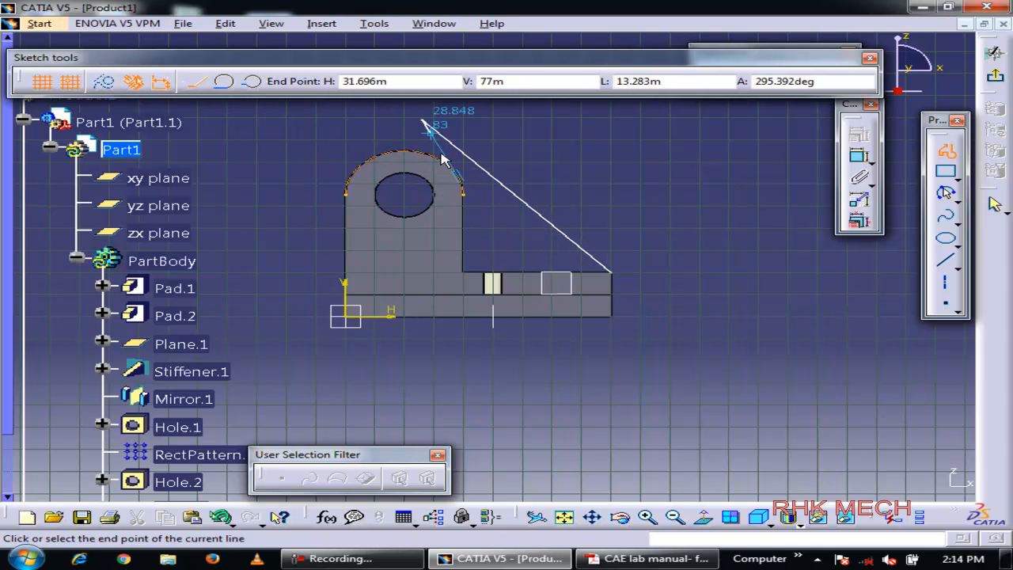
key(Escape)
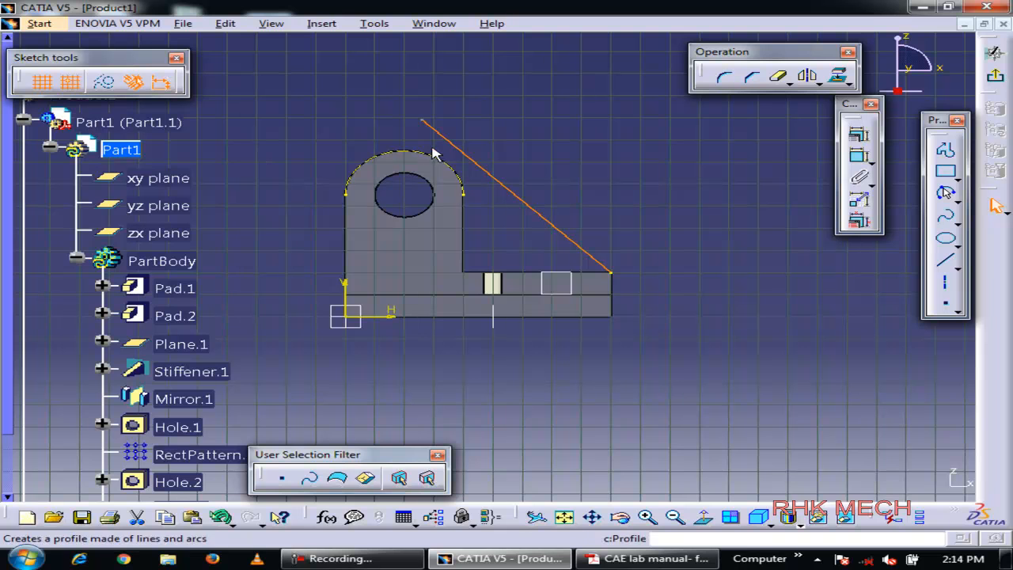
click(859, 134)
click(888, 370)
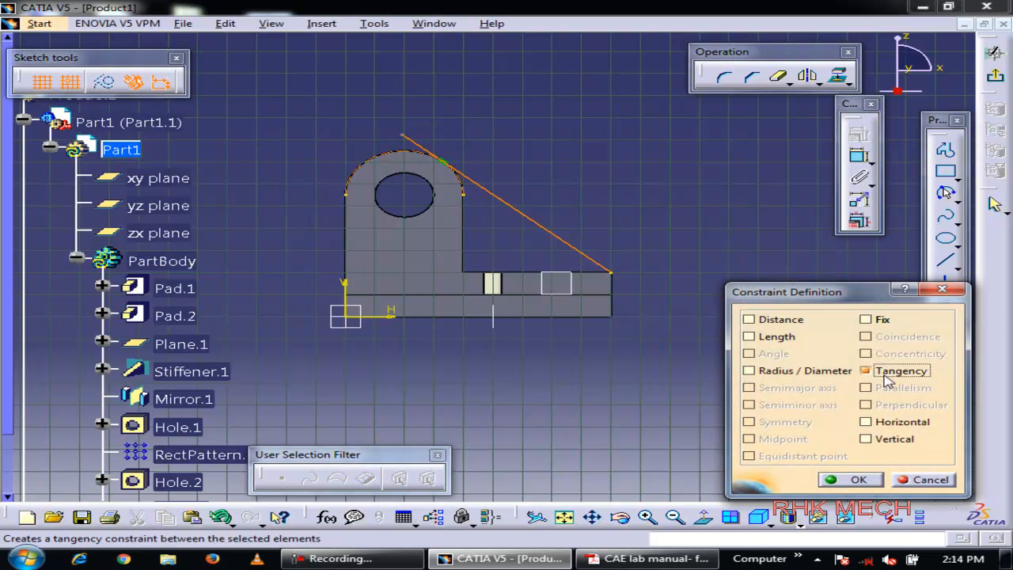
click(858, 480)
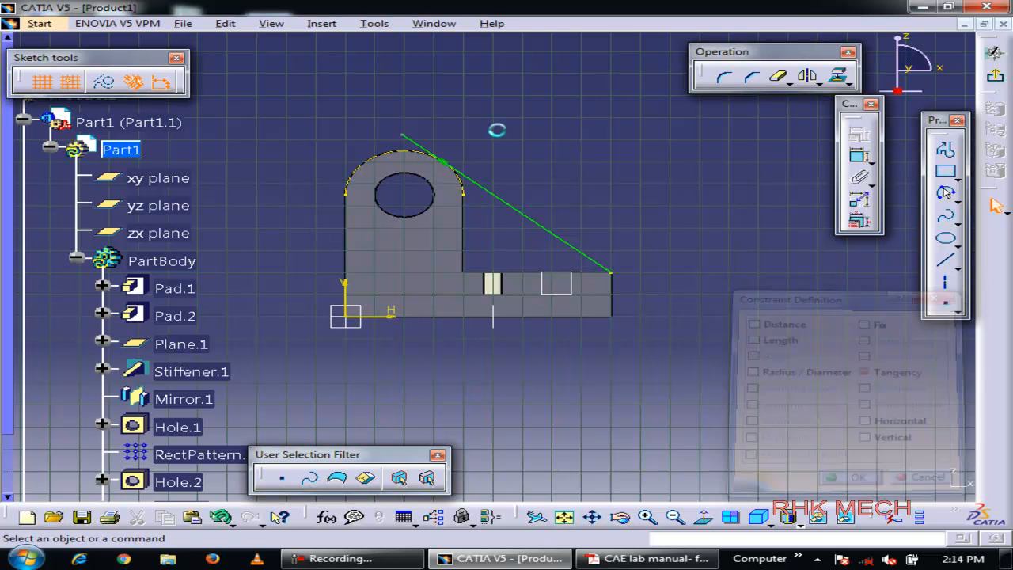
Make the tangent line's free end coincident with the projected arc and exit the sketch
click(408, 139)
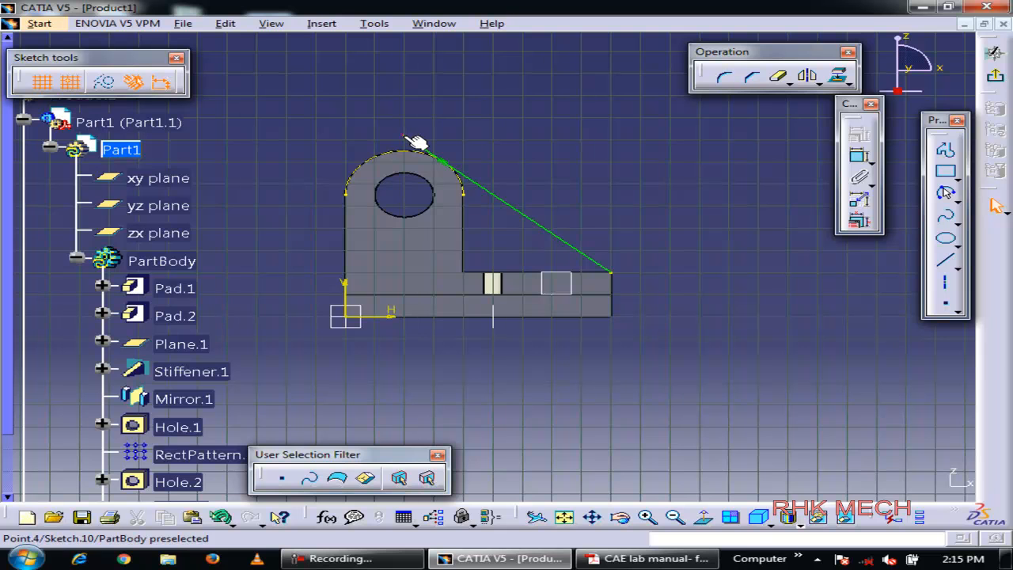
ctrl+click(400, 152)
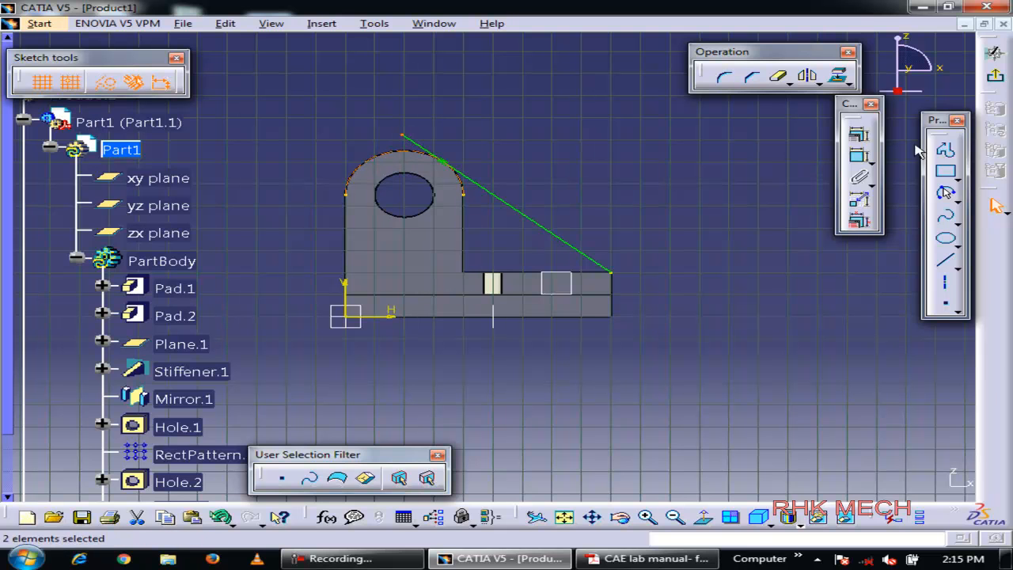
click(859, 135)
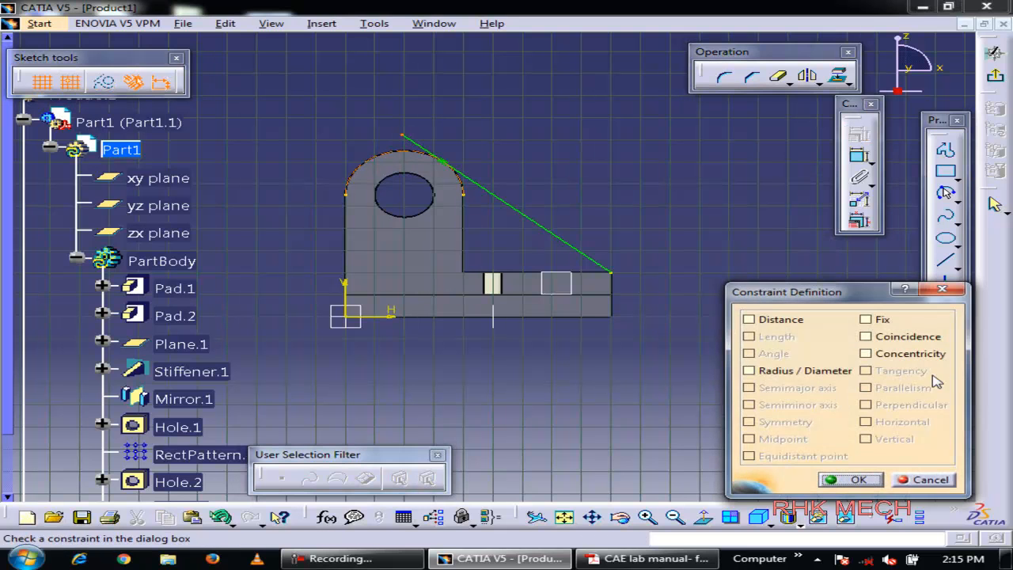
click(886, 338)
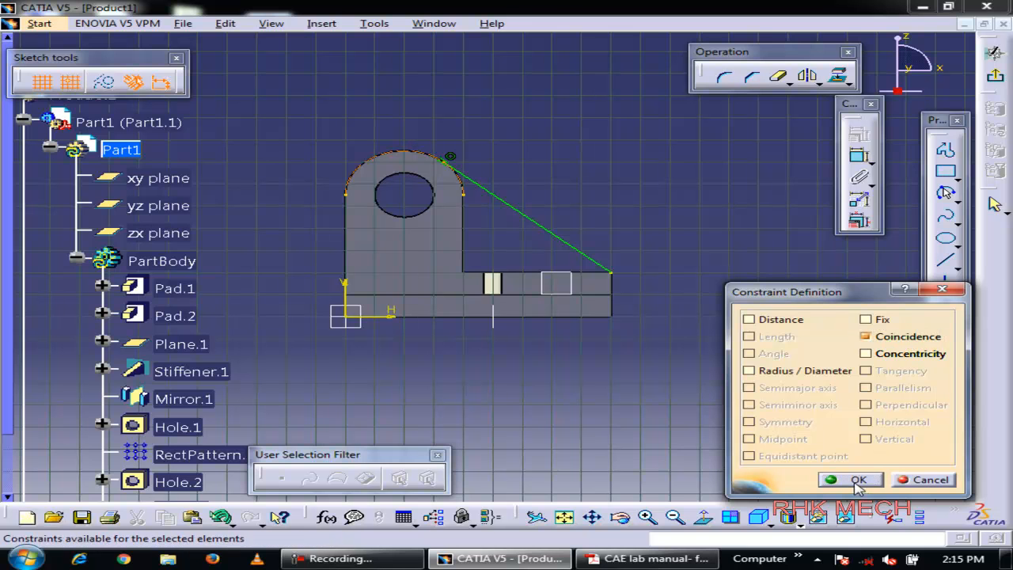
click(859, 479)
click(995, 75)
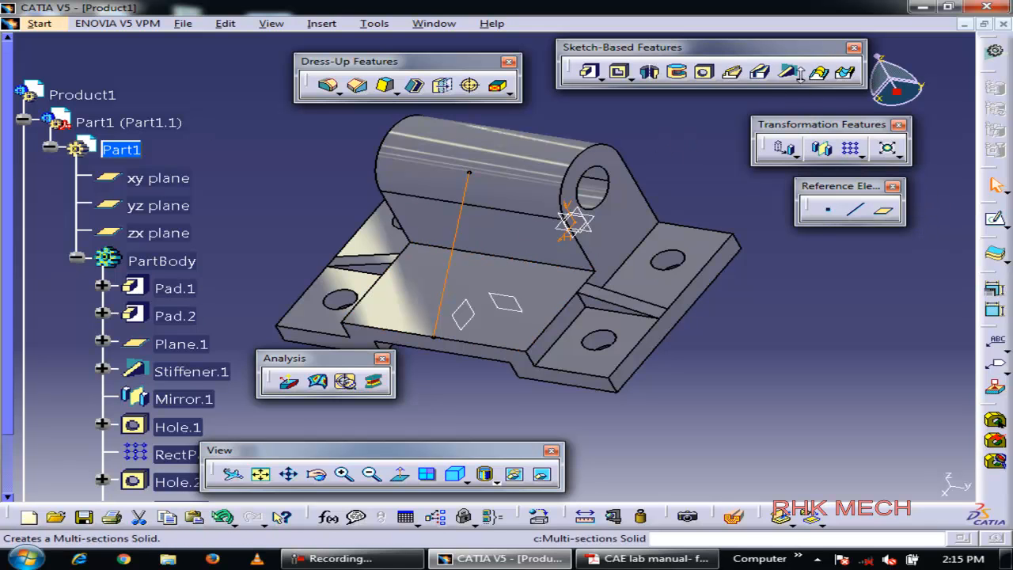
Create a 6 mm thick From Side stiffener from the tangent line sketch, checking the rib against the PDF drawing
click(788, 71)
middle_drag(503, 255, 379, 216)
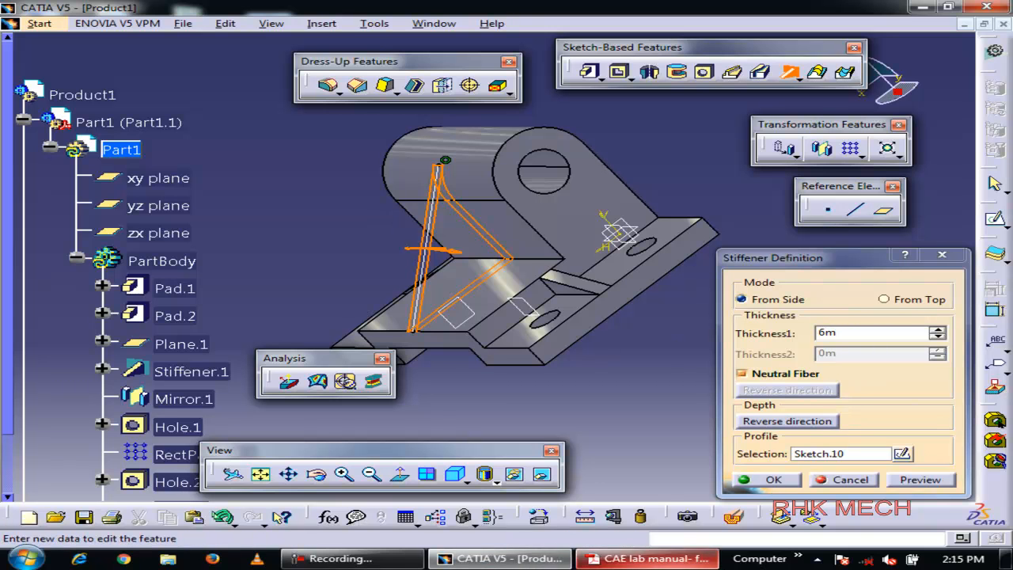
click(669, 563)
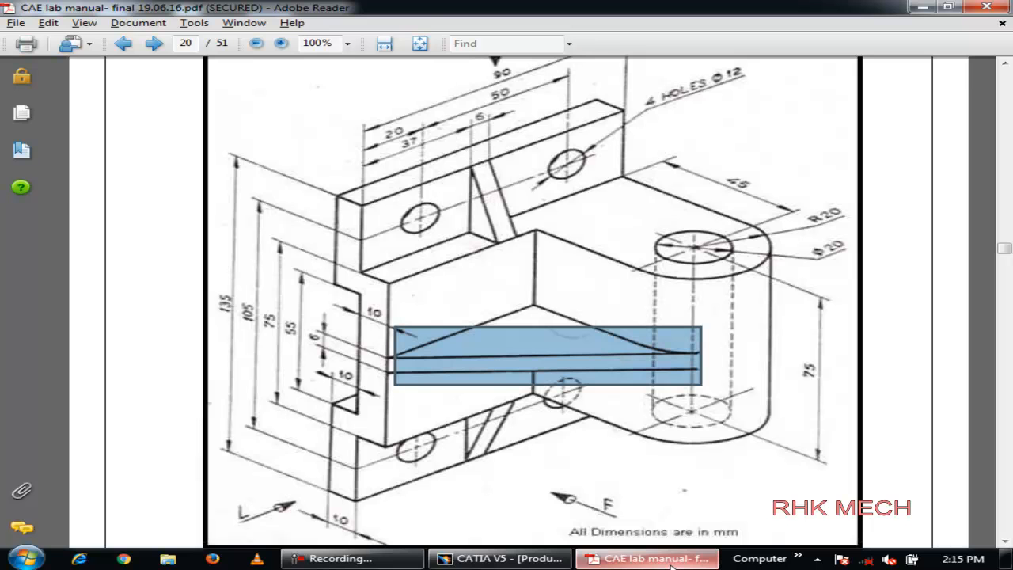
click(672, 559)
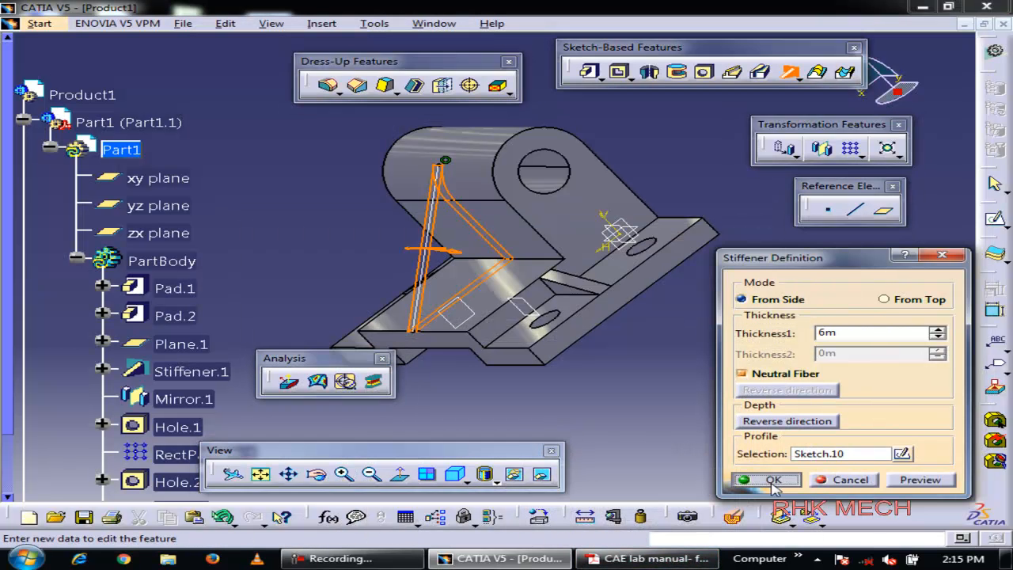
click(774, 480)
click(558, 356)
middle_drag(420, 289, 492, 245)
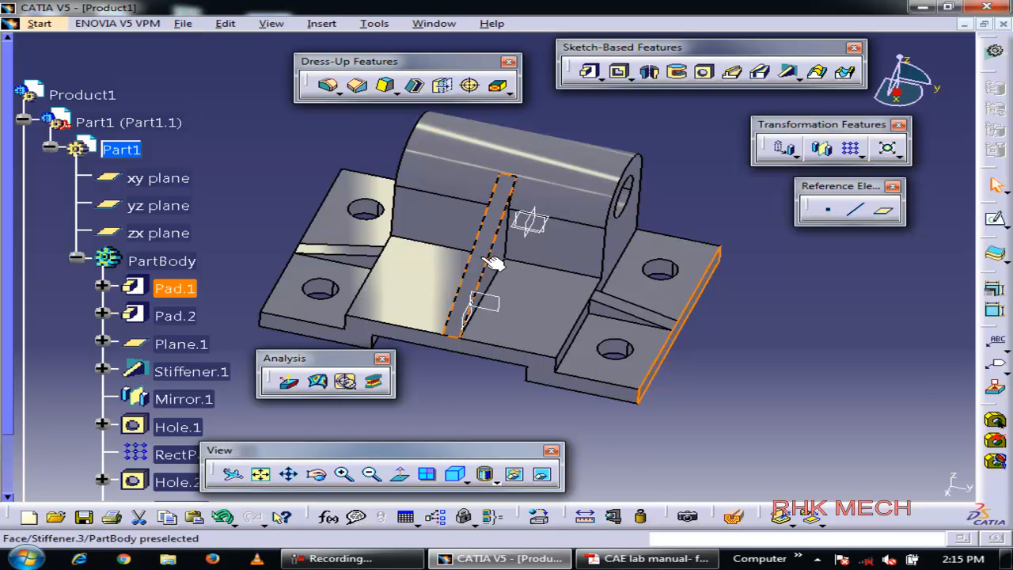
click(342, 560)
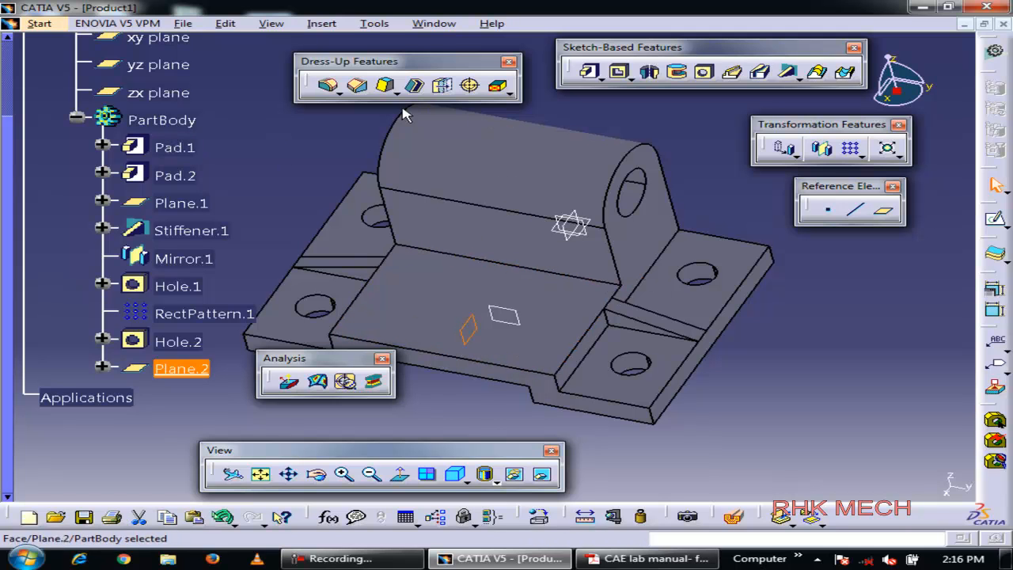
Open a sketch on the offset plane, project the boss's arc and the plate's upper outer corner, and make the arc a construction element
click(997, 217)
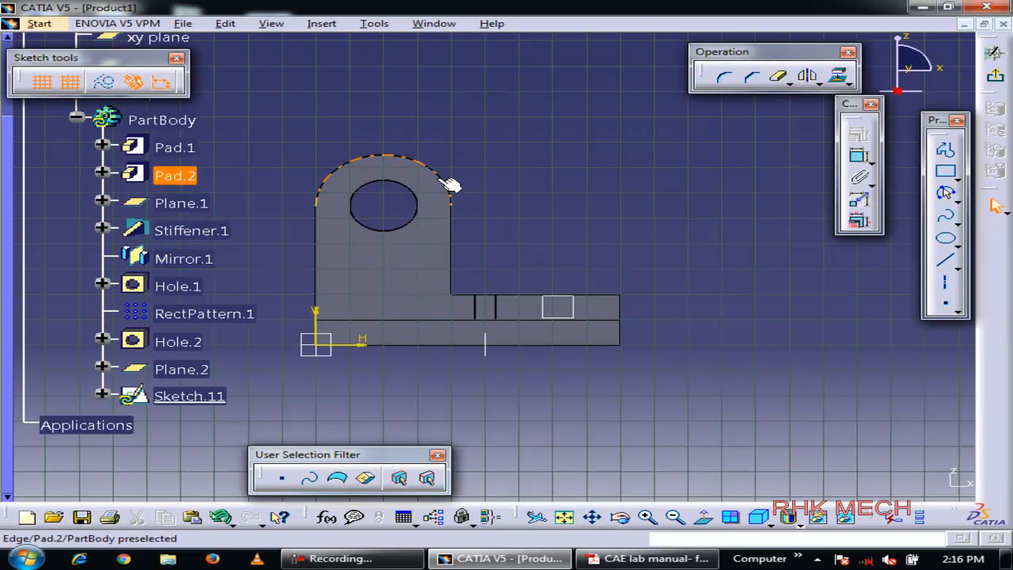
click(450, 184)
click(837, 76)
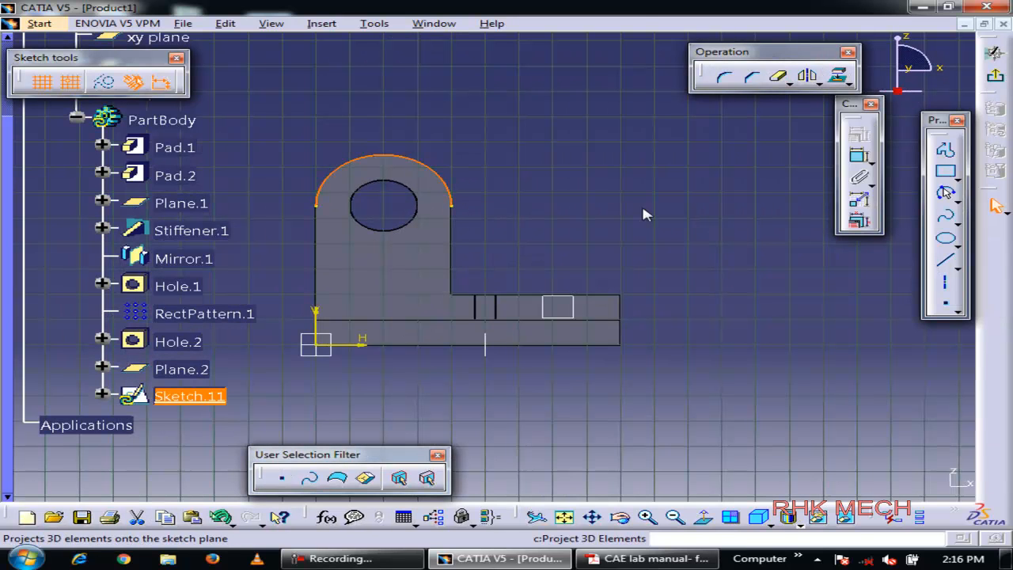
click(622, 296)
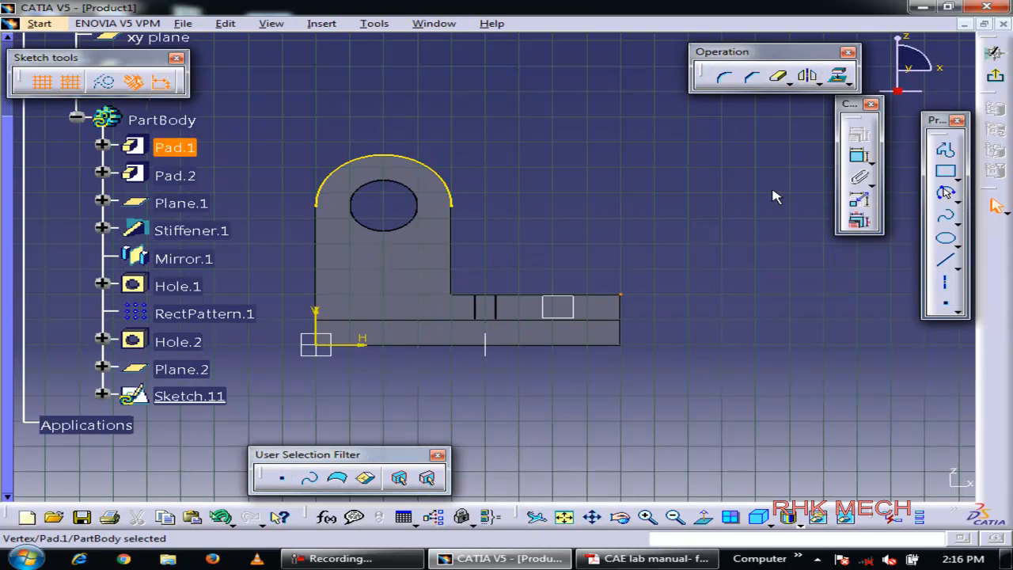
click(840, 76)
click(680, 318)
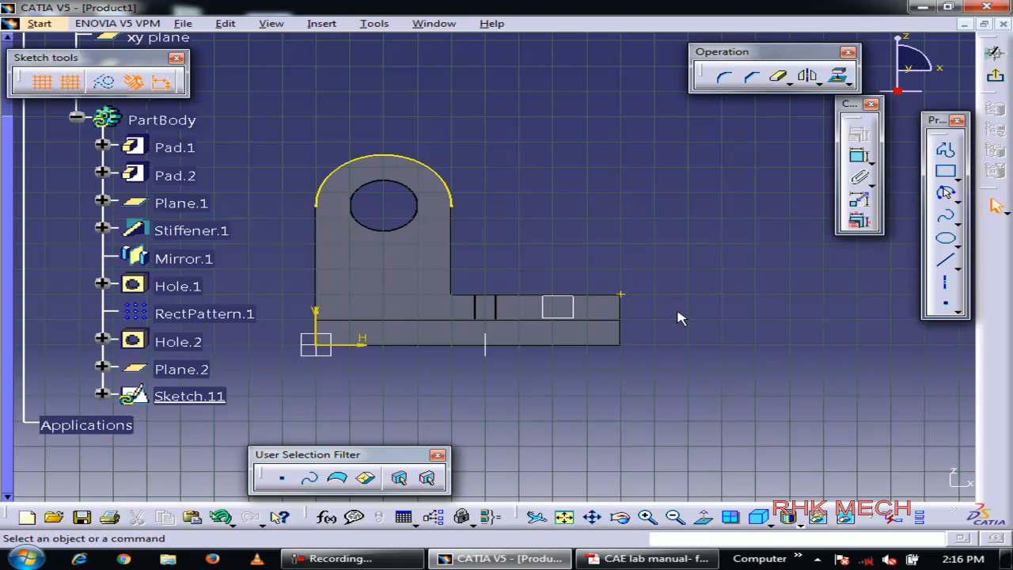
click(620, 296)
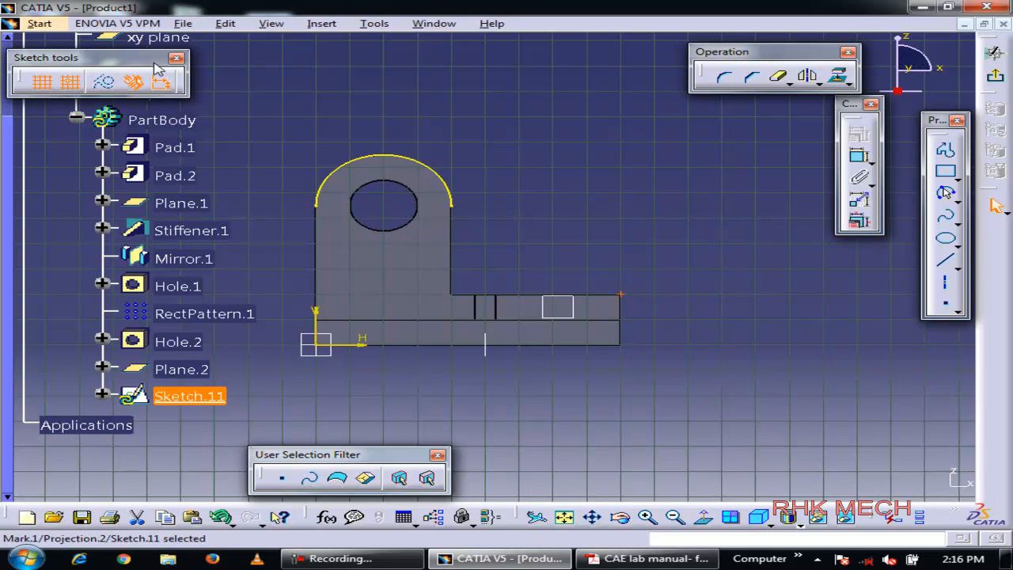
click(416, 160)
click(109, 82)
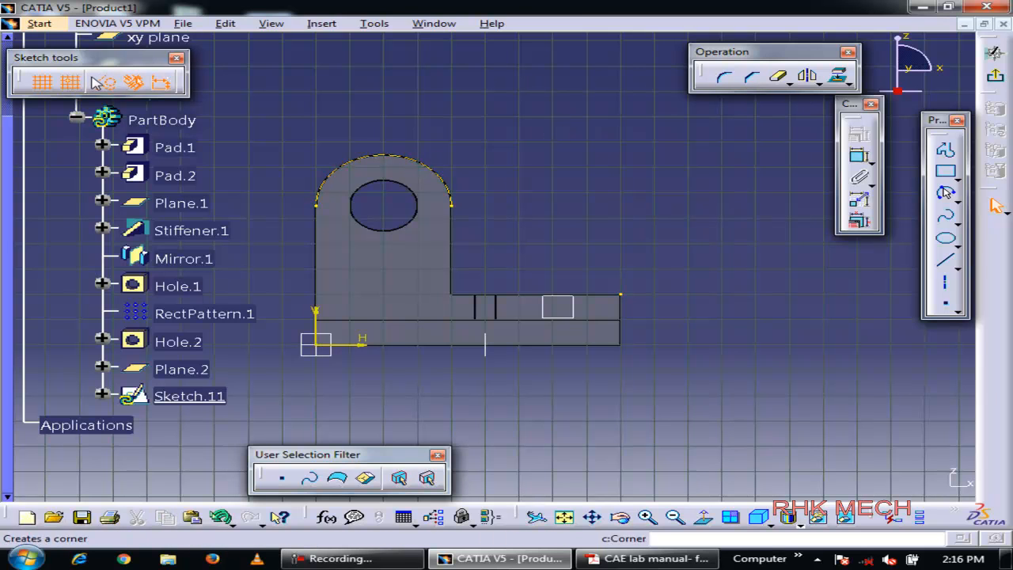
Sketch a profile line from the projected plate corner to above the boss's arc and constrain it tangent to the arc
click(942, 152)
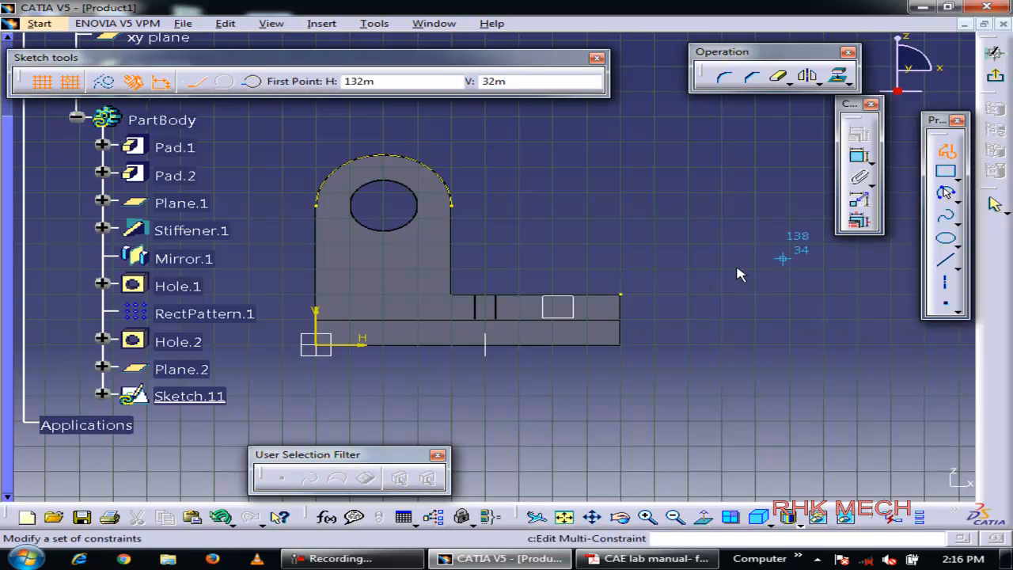
click(620, 294)
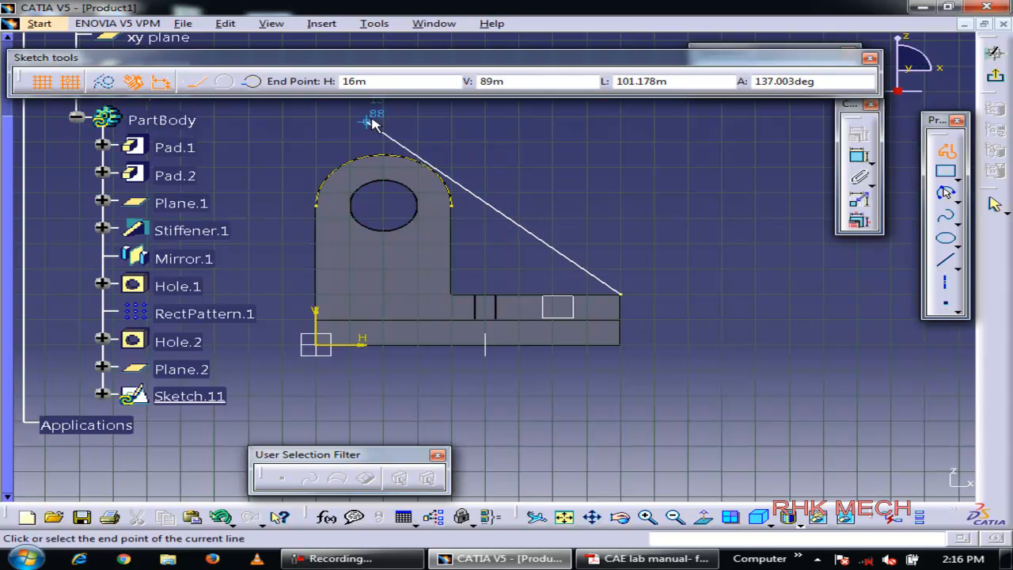
click(401, 127)
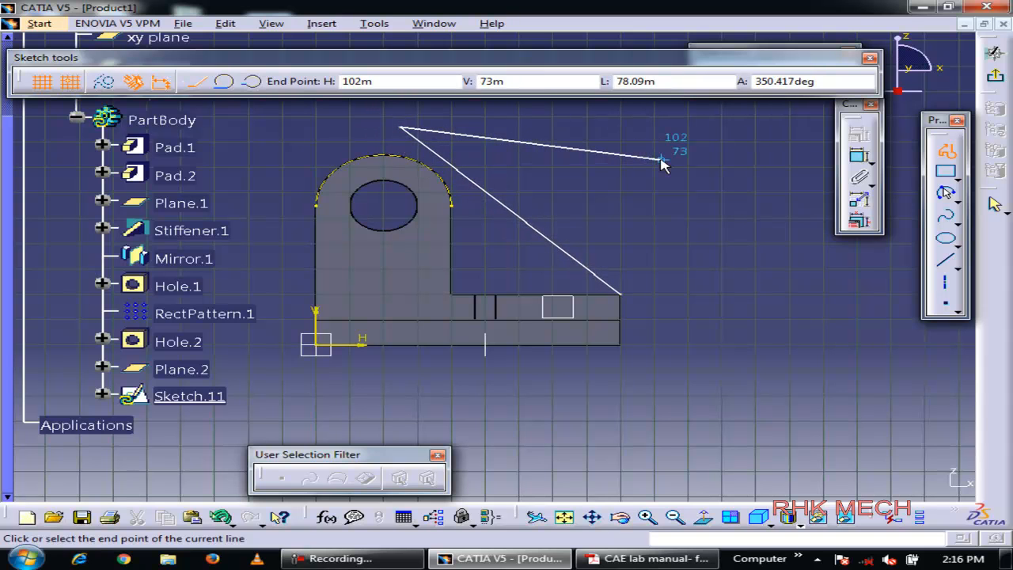
key(Escape)
click(511, 212)
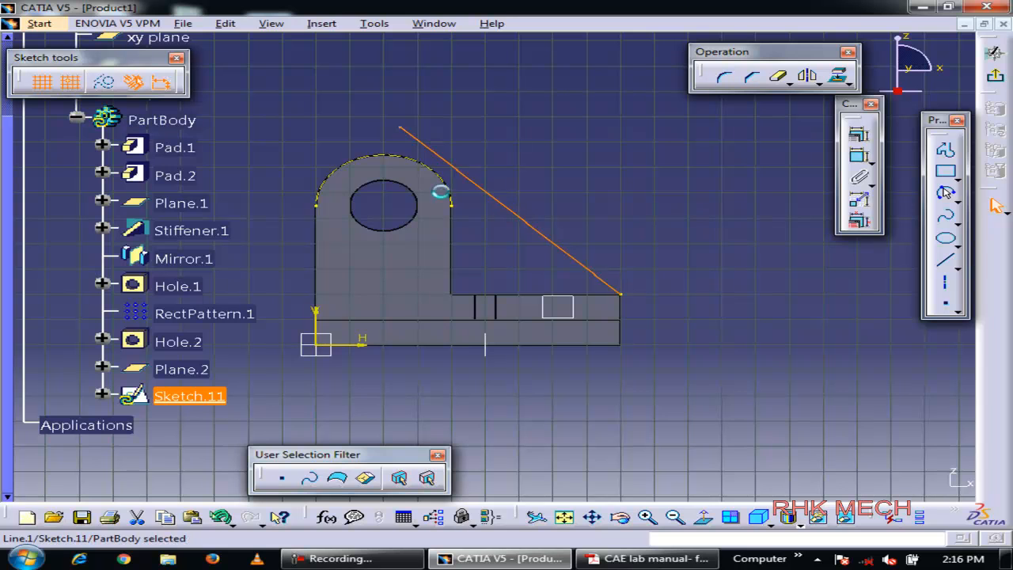
ctrl+click(436, 168)
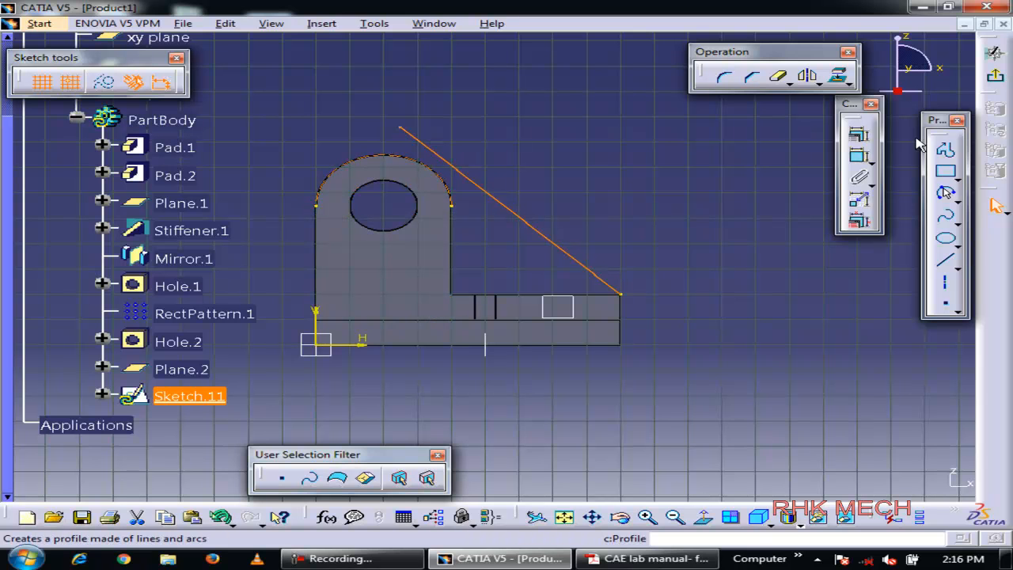
click(858, 135)
click(882, 372)
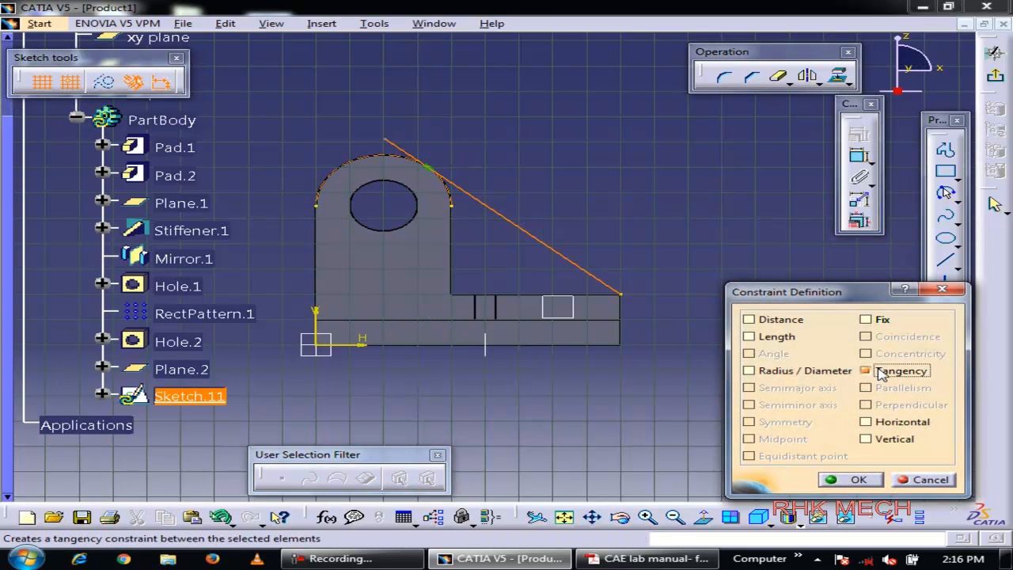
click(854, 480)
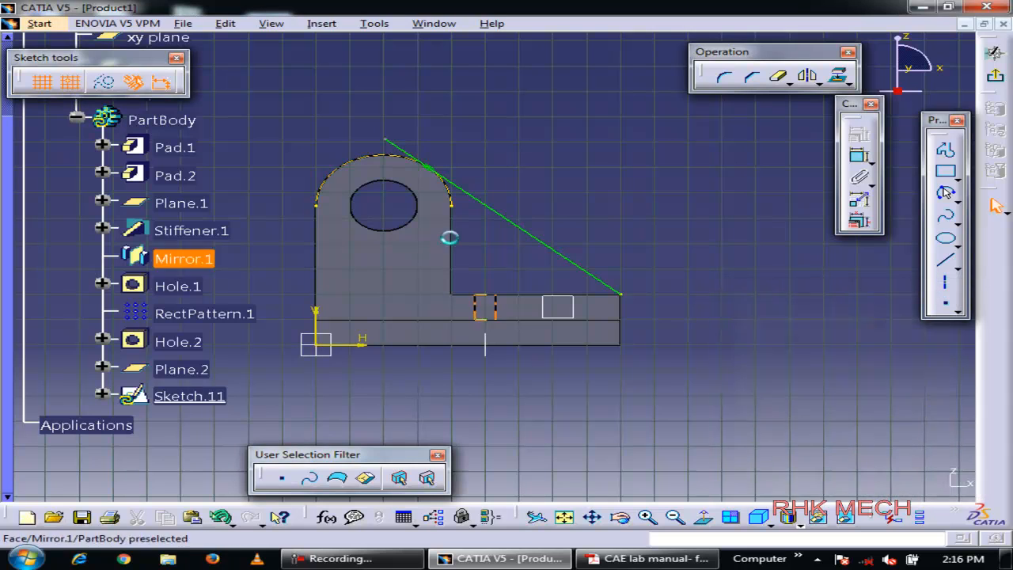
Constrain the tangent line's upper free end to be coincident with the projected arc
click(387, 140)
ctrl+click(363, 158)
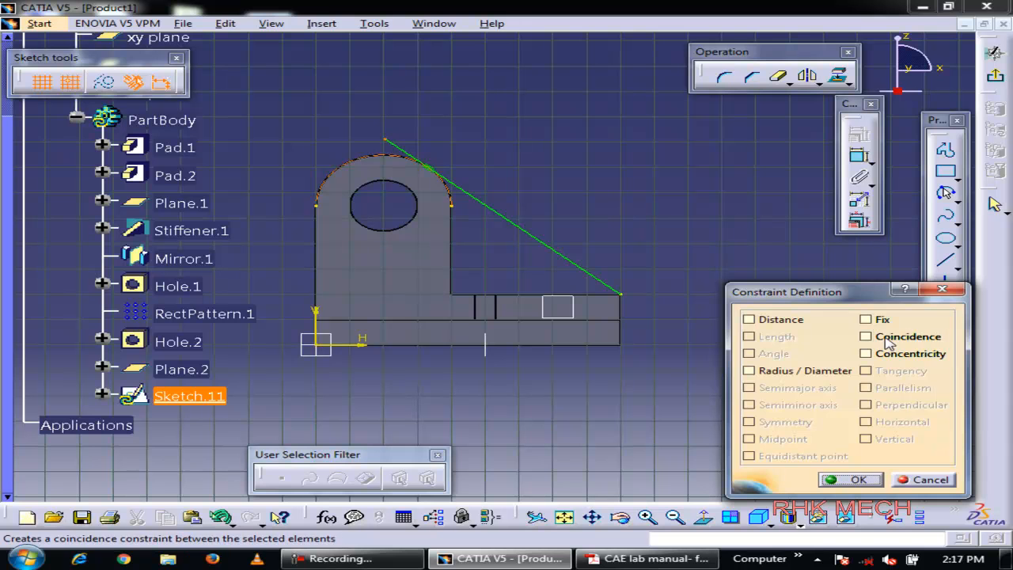
click(893, 336)
click(853, 480)
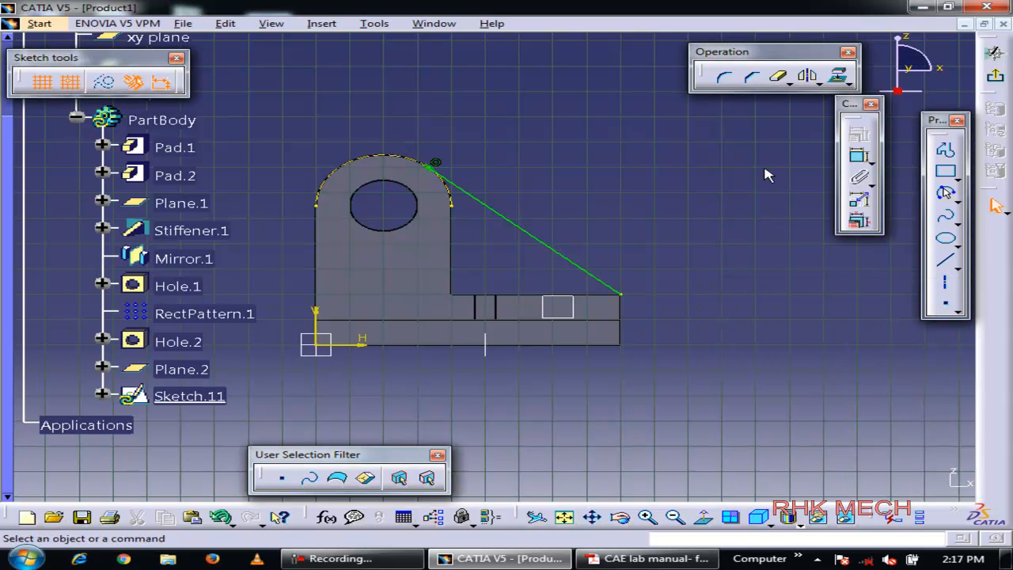
Exit the sketch and create the central rib from it as a From Side stiffener 6 mm thick, centred with Neutral Fiber
click(995, 76)
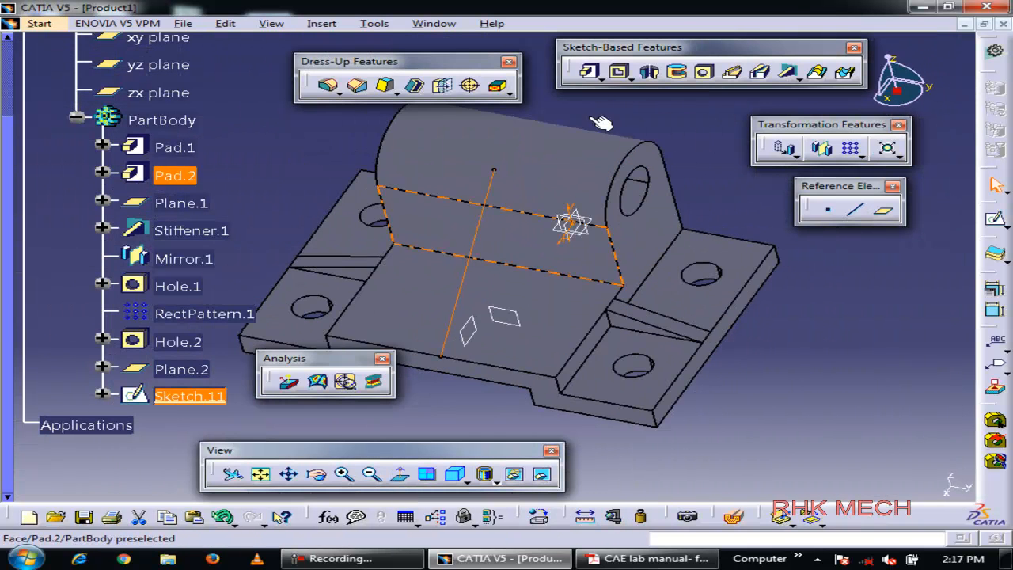
click(788, 72)
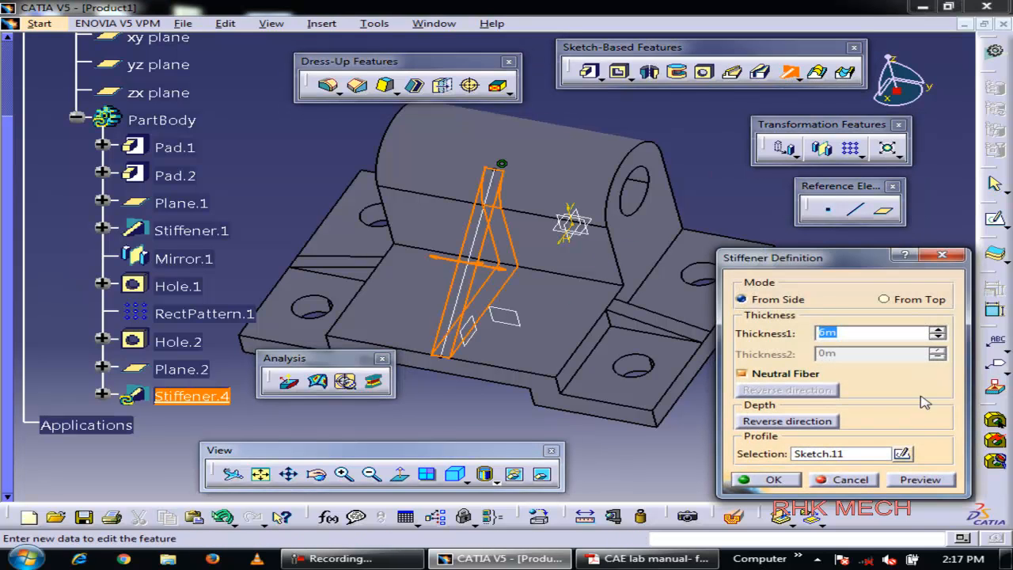
click(795, 481)
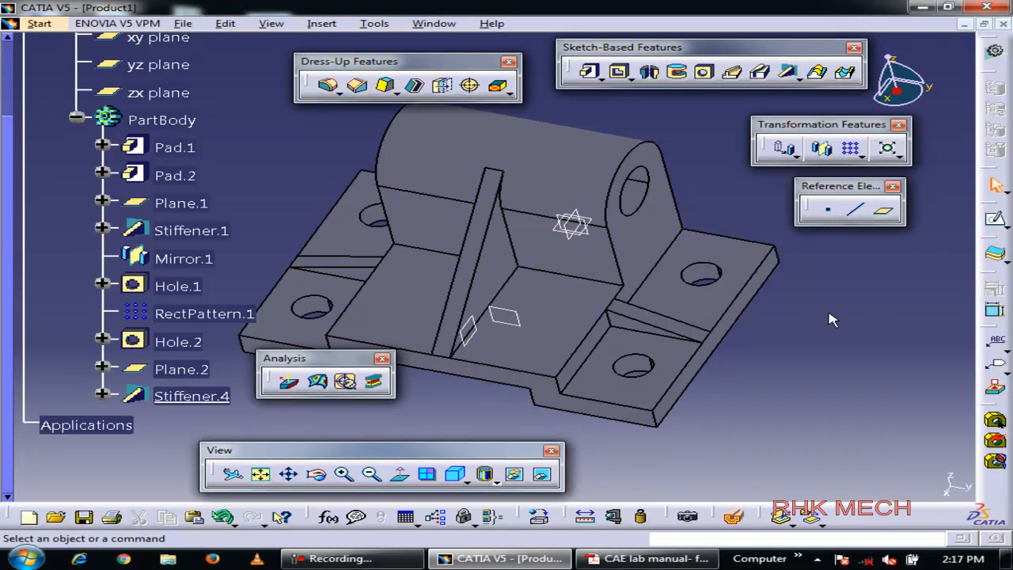
Hide the two offset reference planes, Plane.1 and Plane.2
right_click(518, 317)
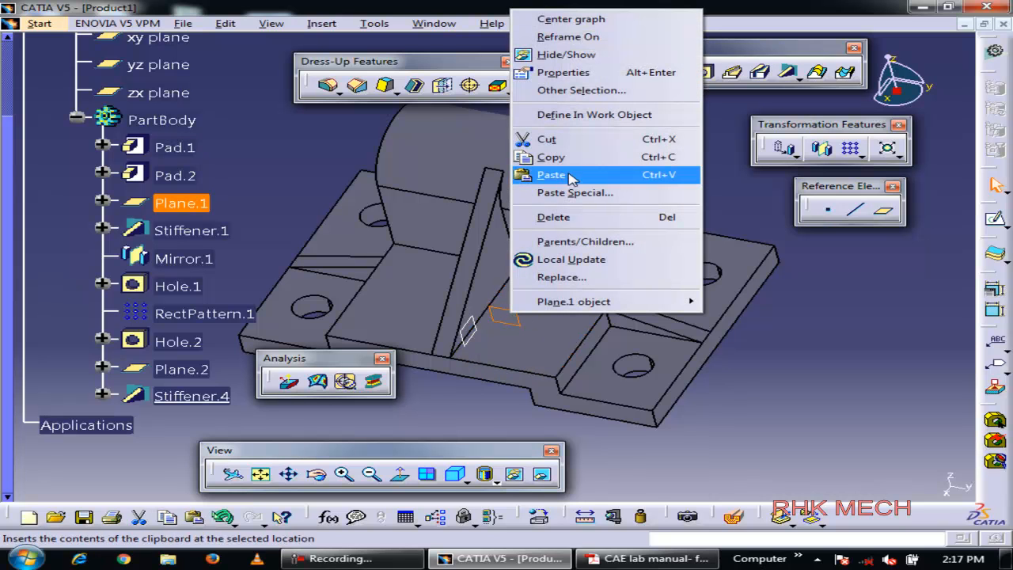
click(566, 54)
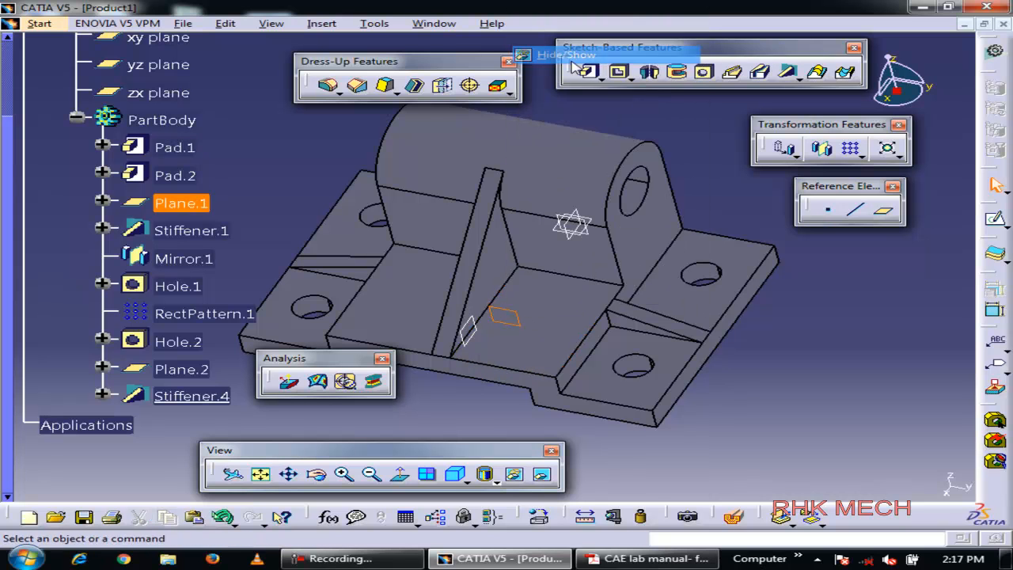
right_click(475, 334)
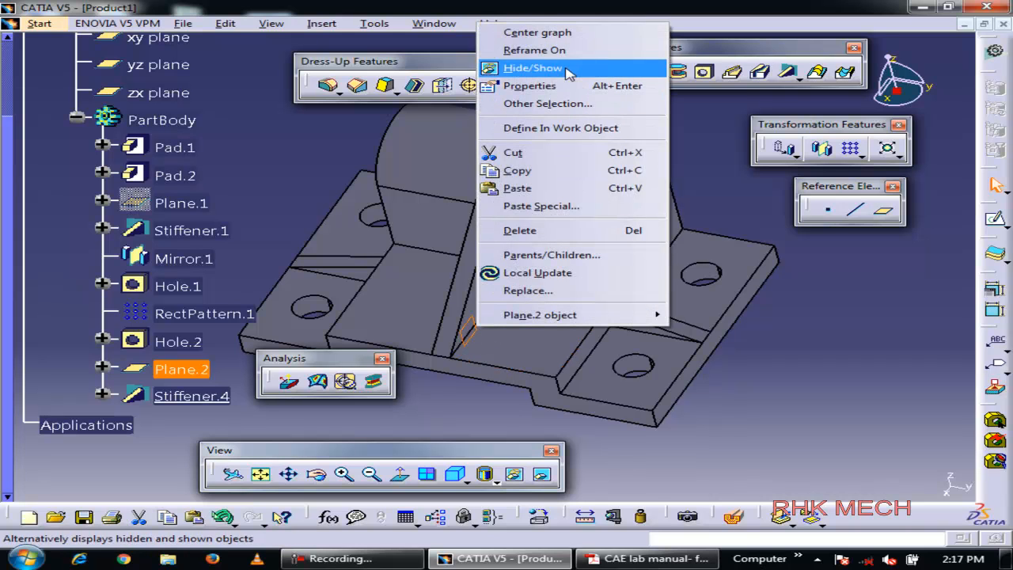
click(538, 68)
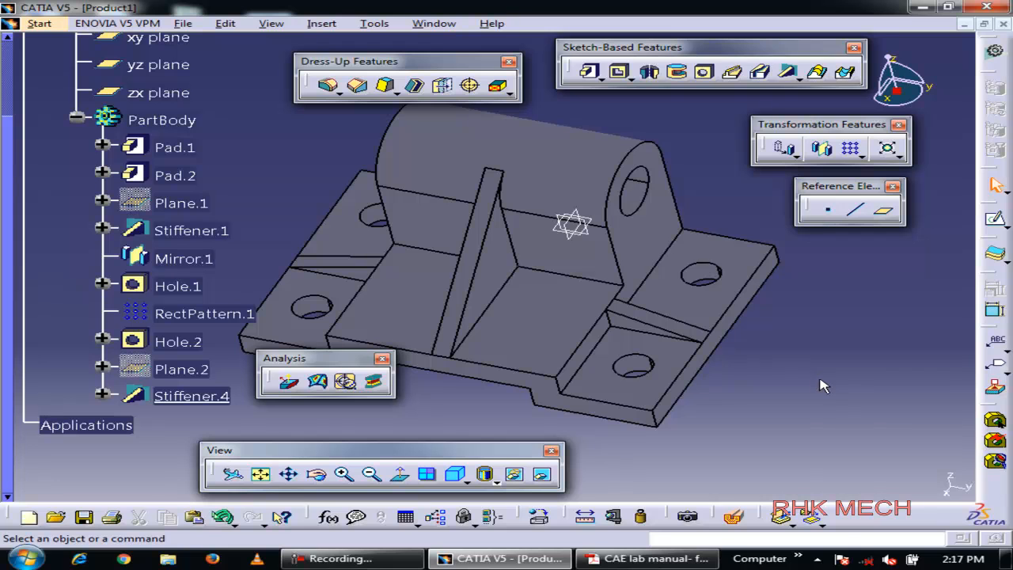
middle_drag(819, 403, 809, 427)
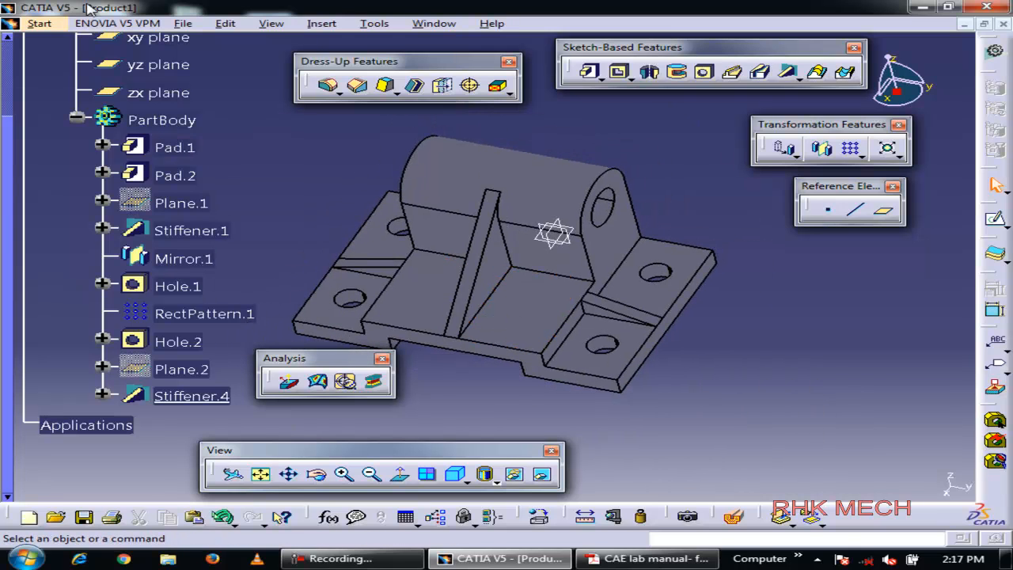
Create a Drafting drawing of the part with the all-views automatic layout on a landscape A0 ISO sheet at 1:1 scale
click(38, 24)
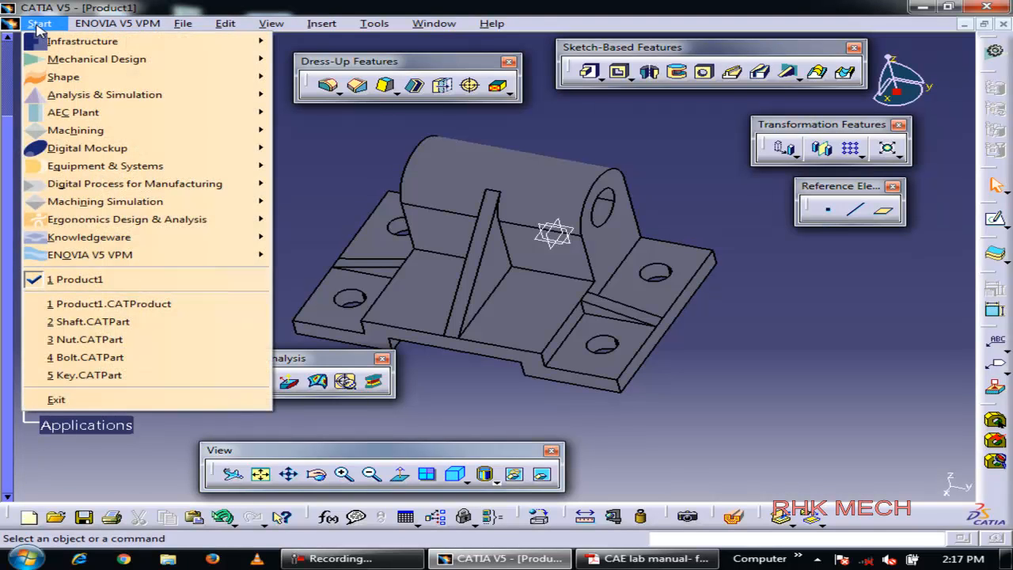
mouse_move(64, 61)
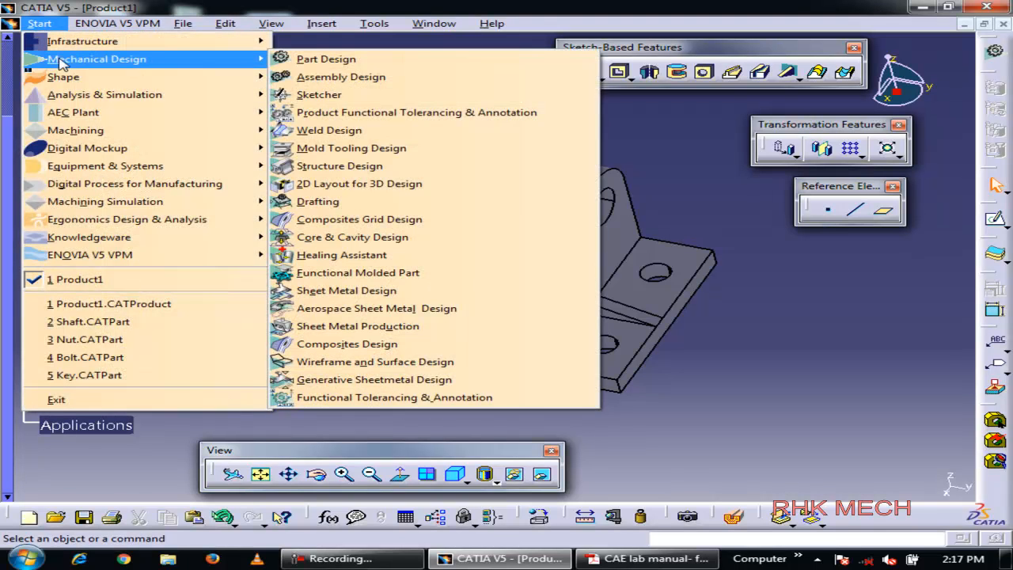
click(324, 203)
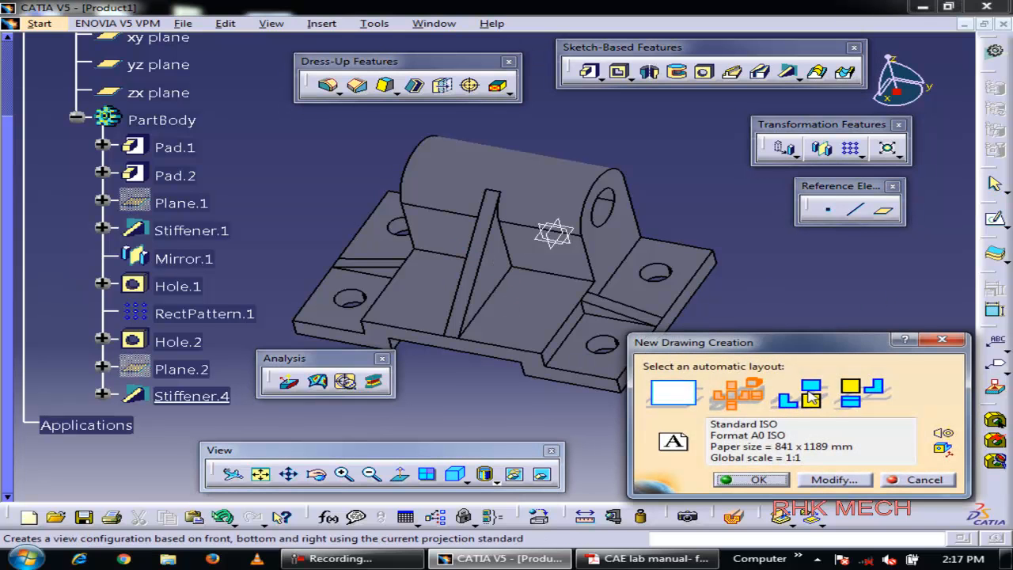
click(748, 399)
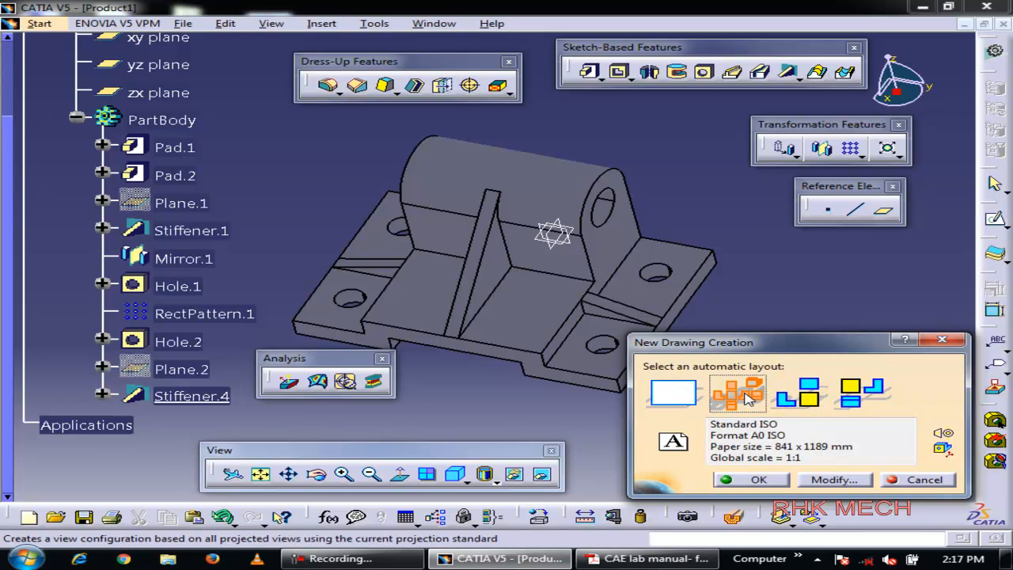
click(835, 480)
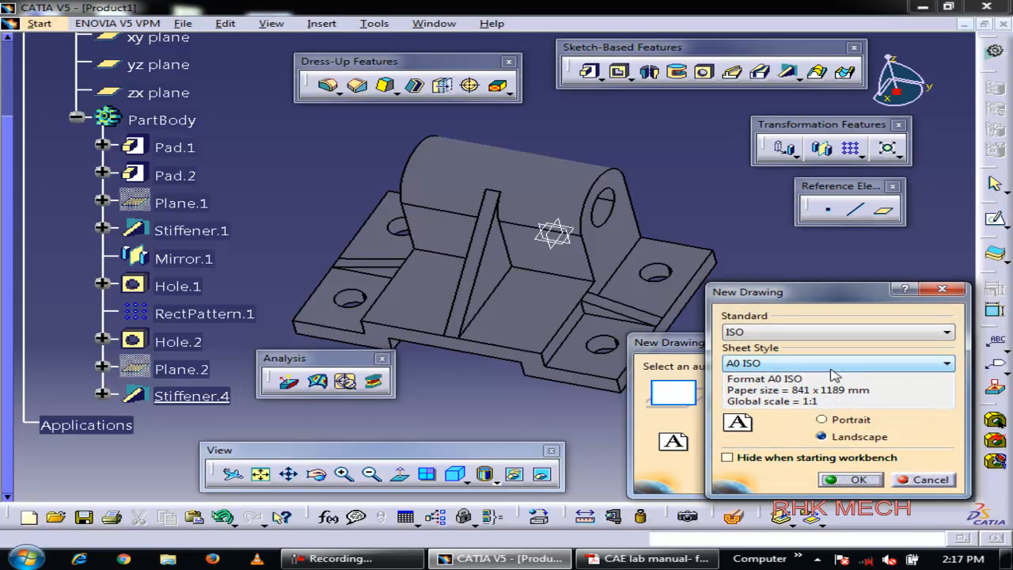
click(847, 481)
click(735, 392)
click(748, 481)
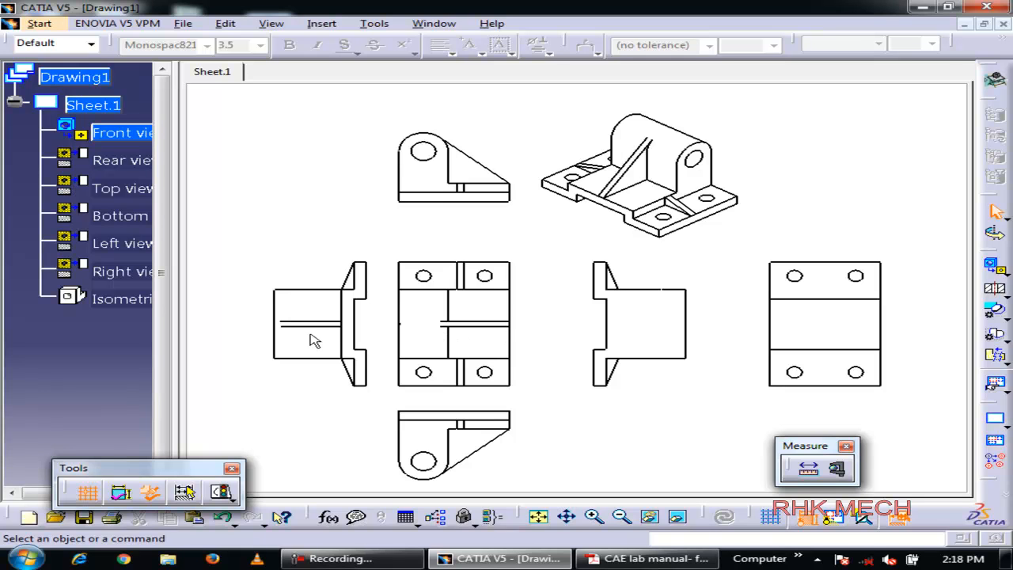
click(309, 292)
drag(221, 151, 380, 419)
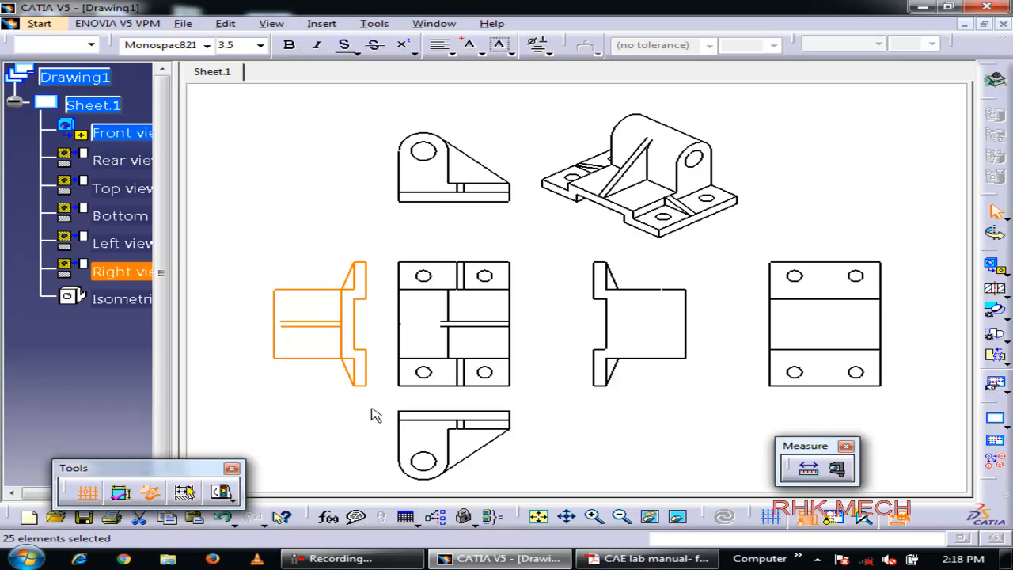
click(340, 558)
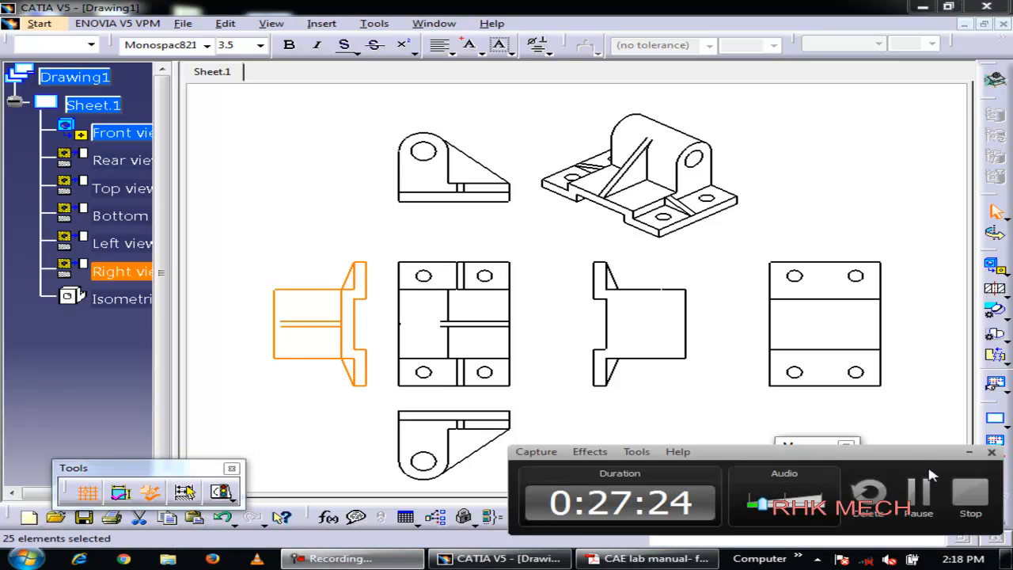
click(583, 402)
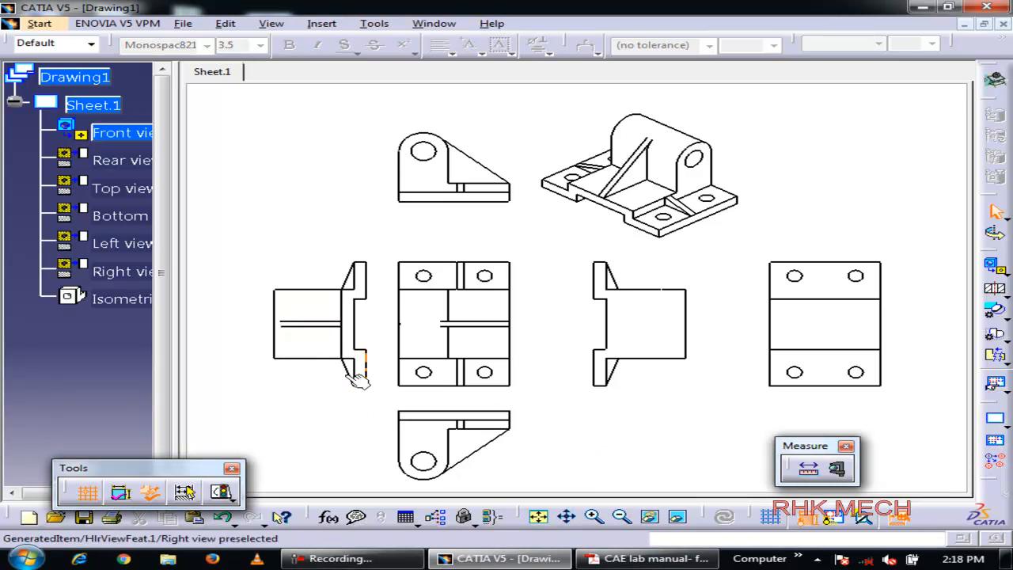
Dimension the length of the base's lower edge in the bottom view, placing the dimension line just below it
click(453, 200)
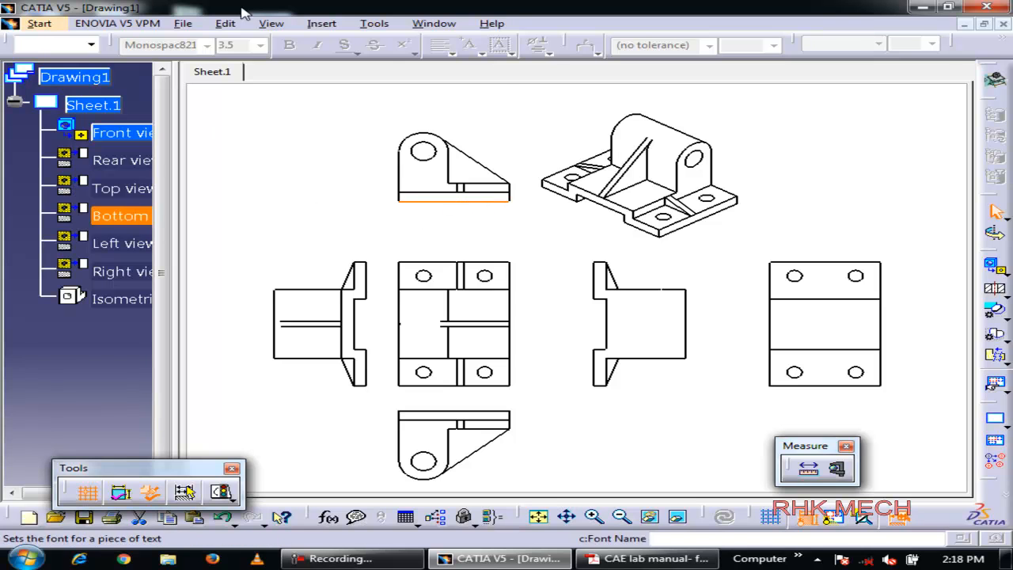
click(320, 24)
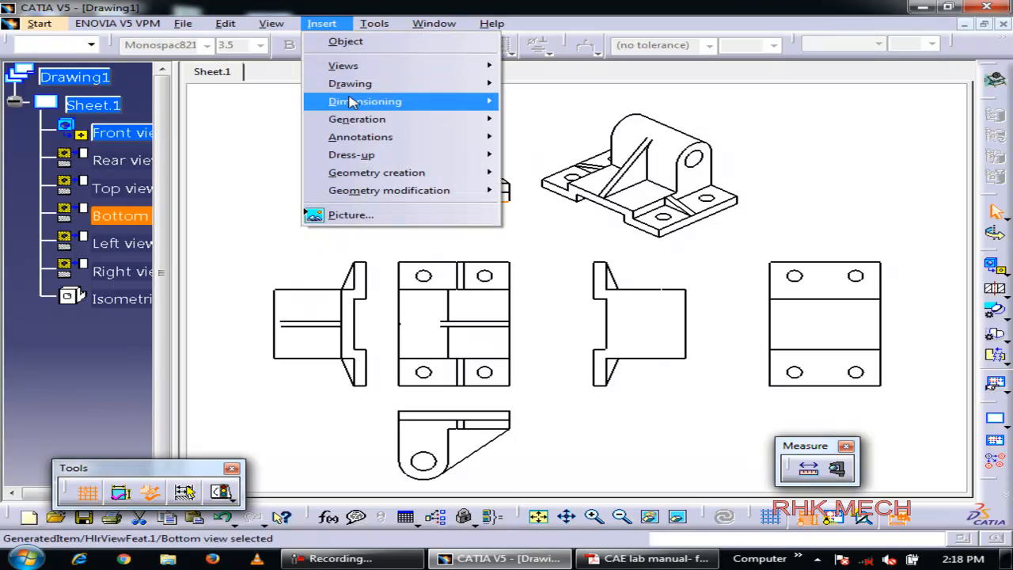
mouse_move(365, 102)
mouse_move(554, 101)
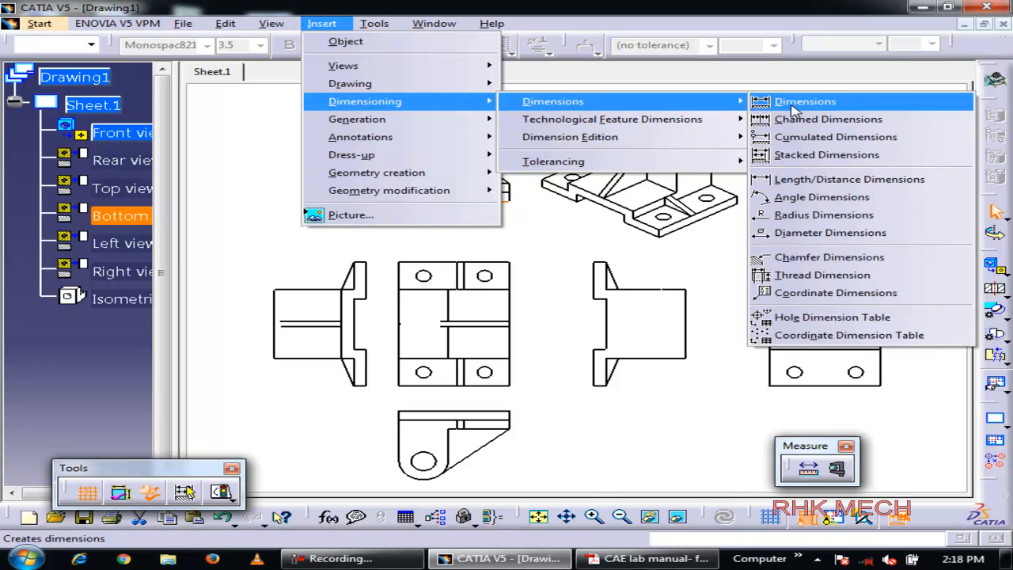
click(792, 107)
click(448, 202)
click(466, 233)
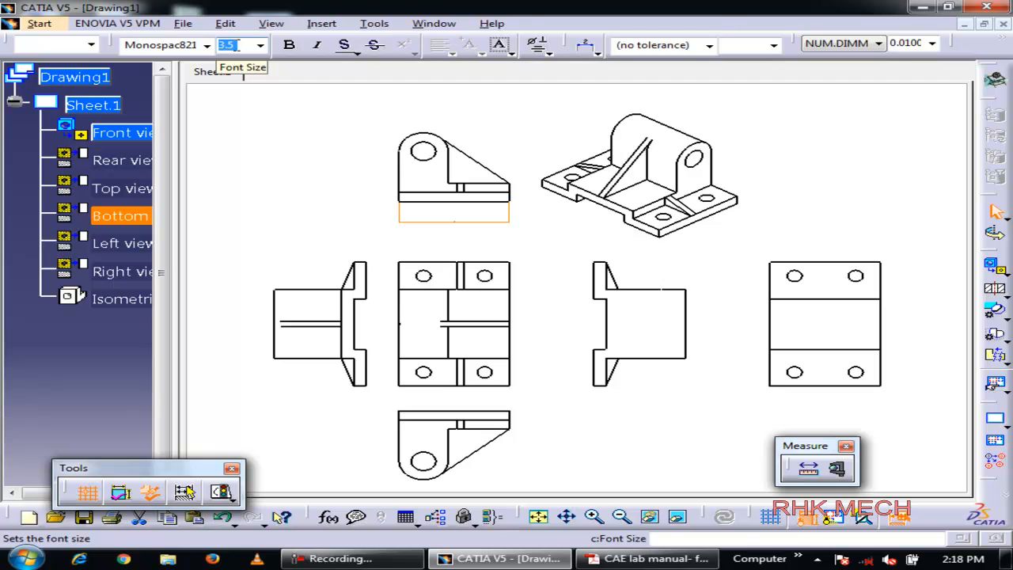
Enlarge the text of the base edge's length dimension to font size 10000
text(5)
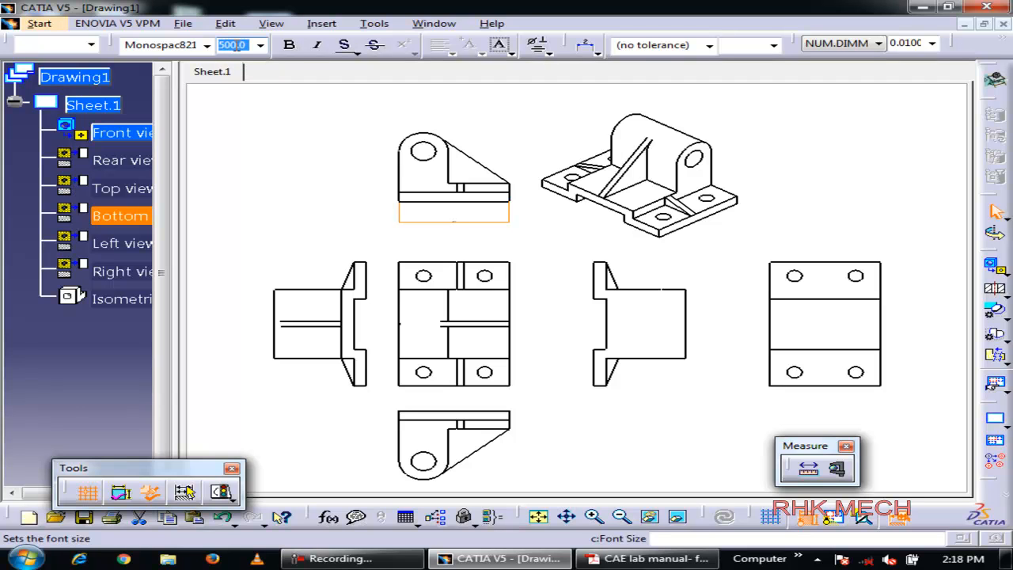
click(269, 120)
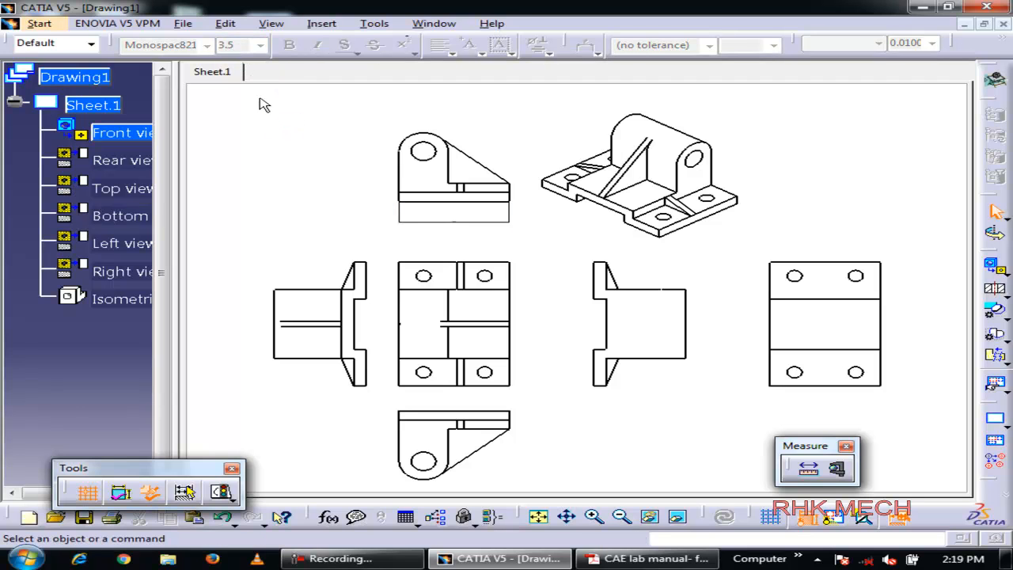
click(464, 222)
click(245, 46)
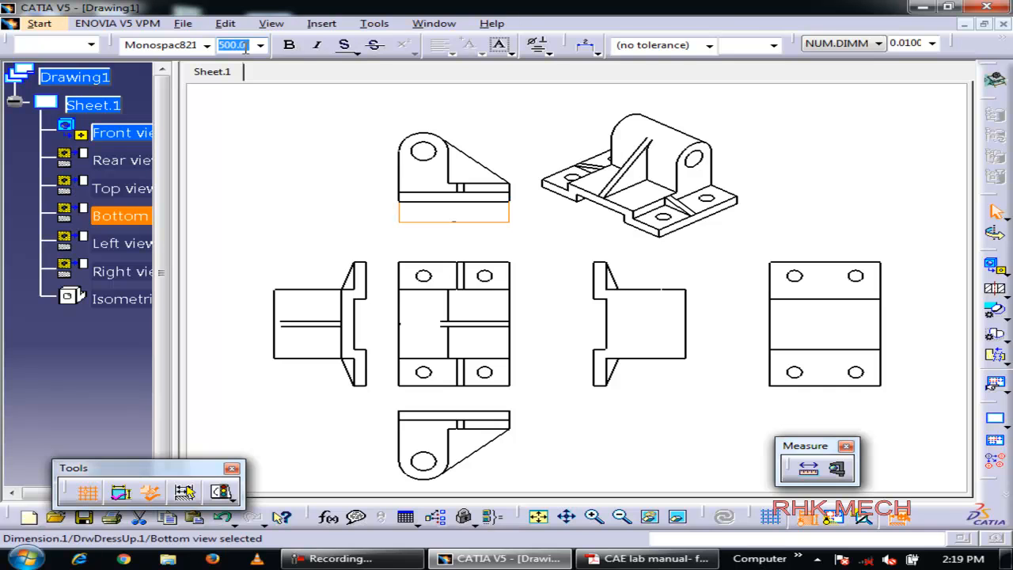
text(1)
key(Return)
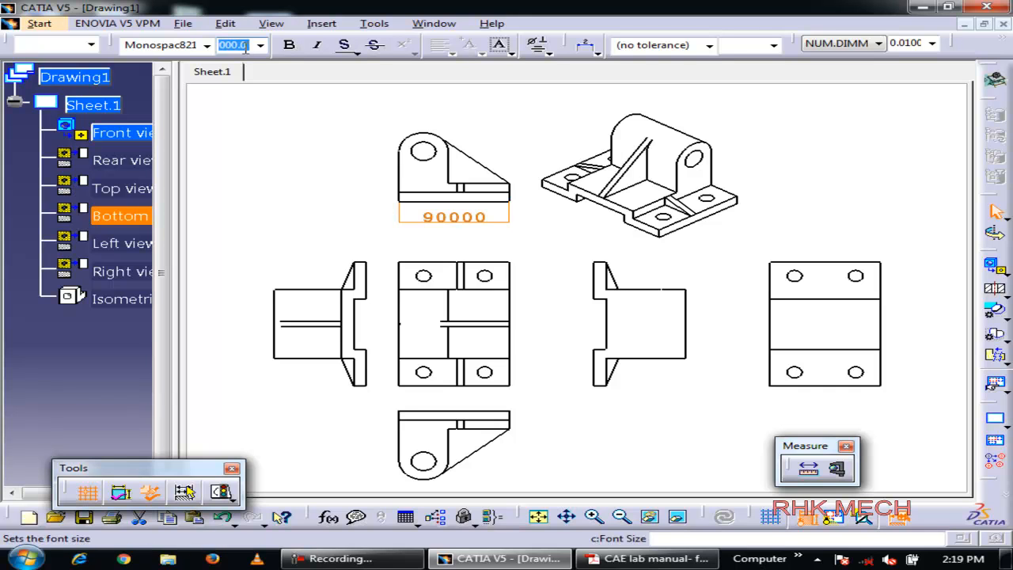
Set the numerical display of the base edge's length dimension to m
click(877, 44)
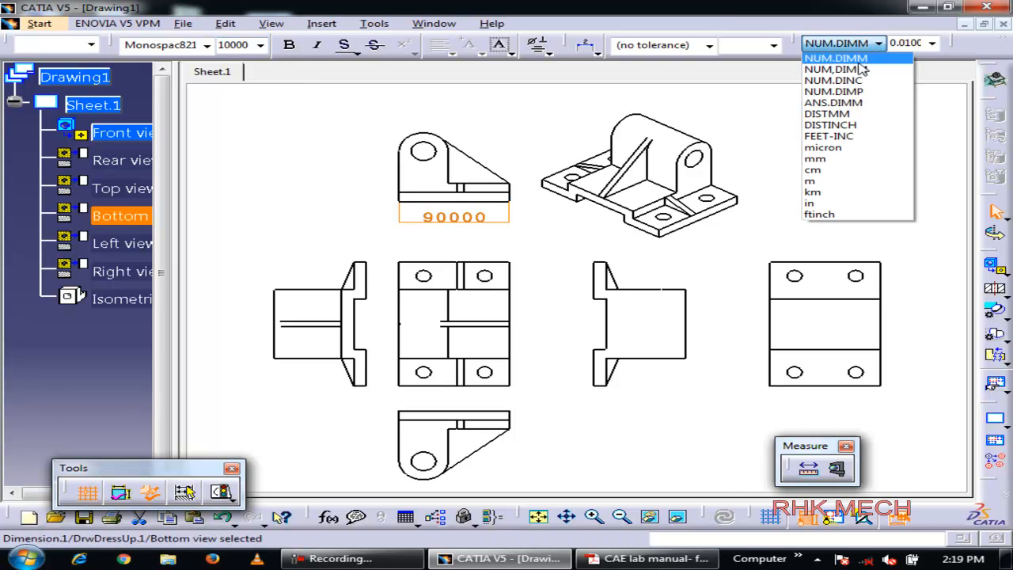
click(827, 182)
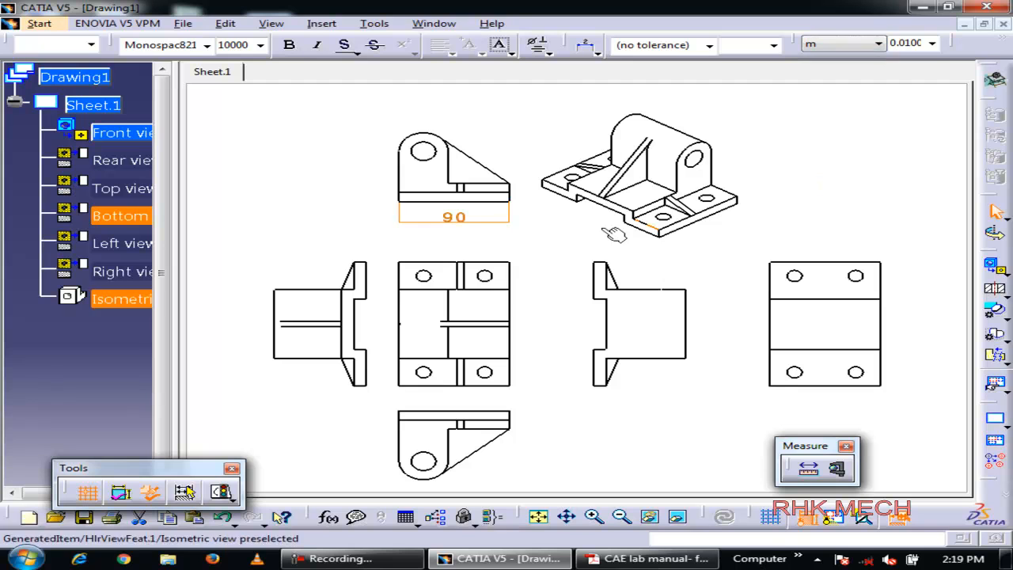
click(485, 228)
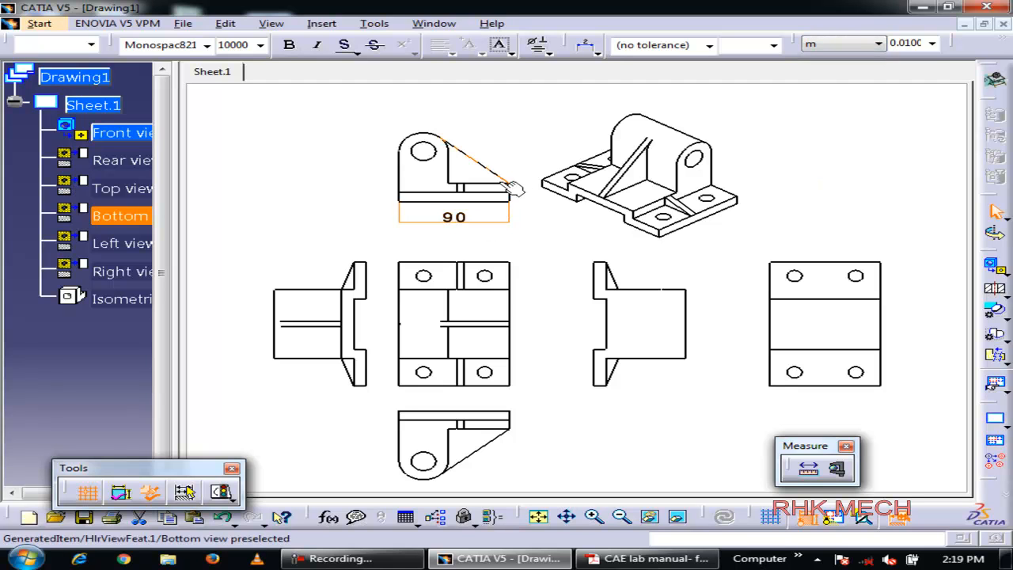
click(327, 137)
click(417, 224)
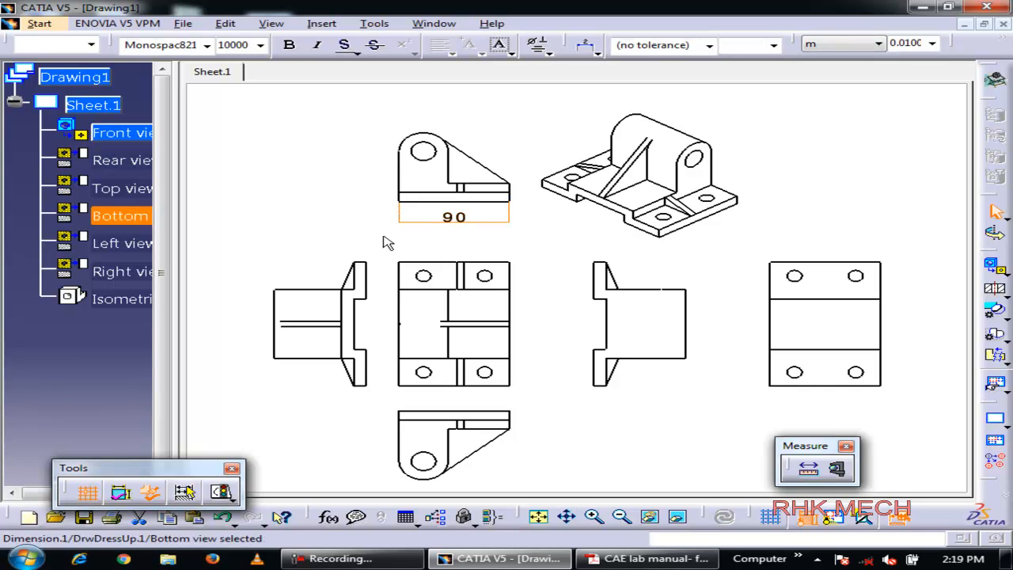
click(599, 56)
Examine the base edge dimension's properties for value, tolerance, dimension line, extension line and dimension texts
right_click(473, 223)
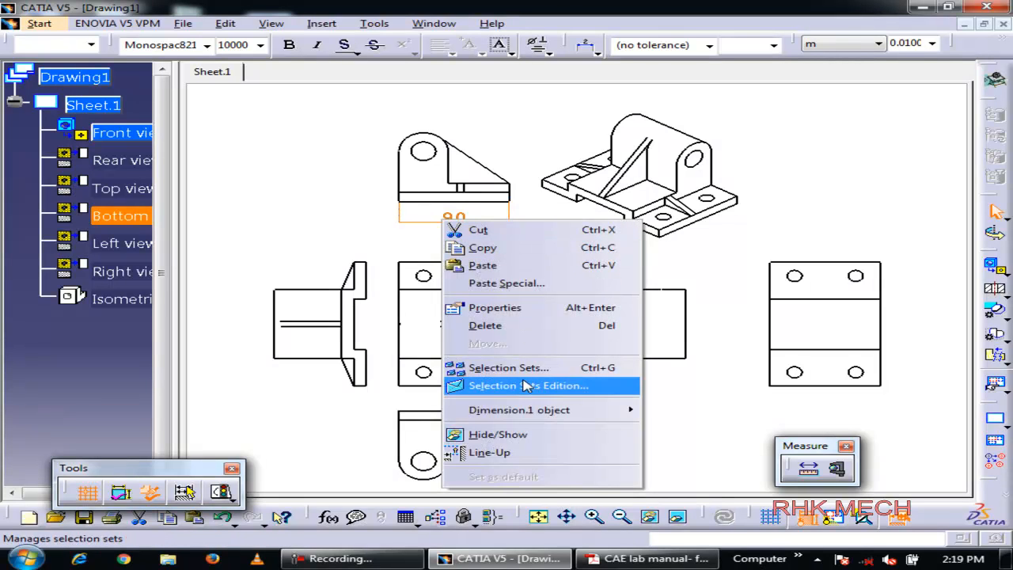
mouse_move(524, 415)
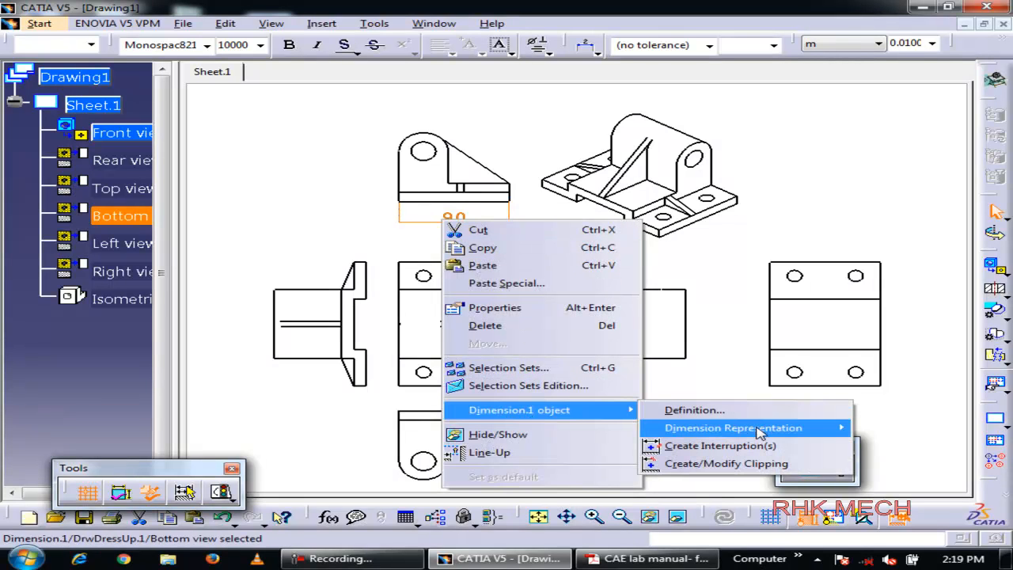
click(547, 308)
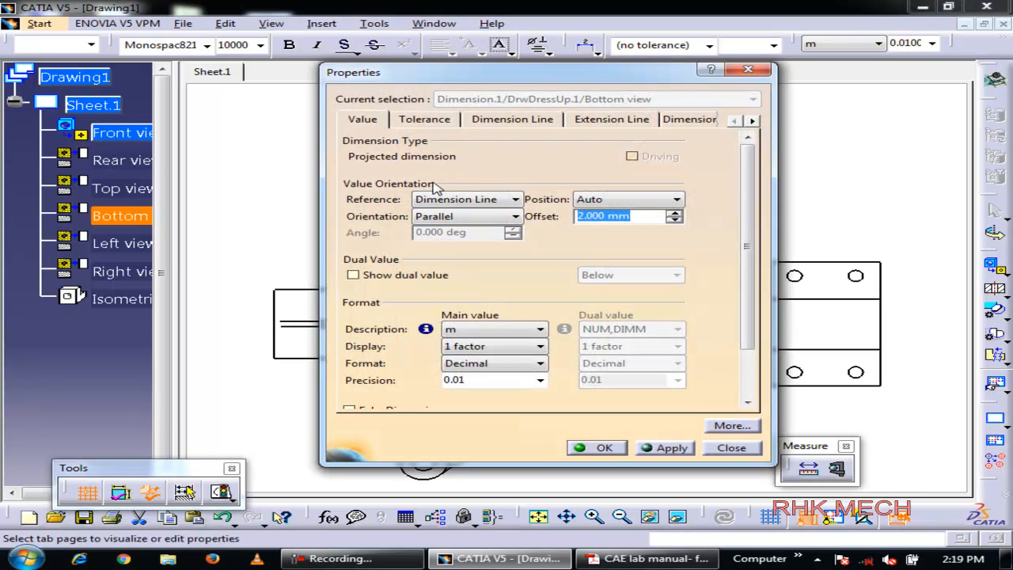
drag(747, 285, 748, 331)
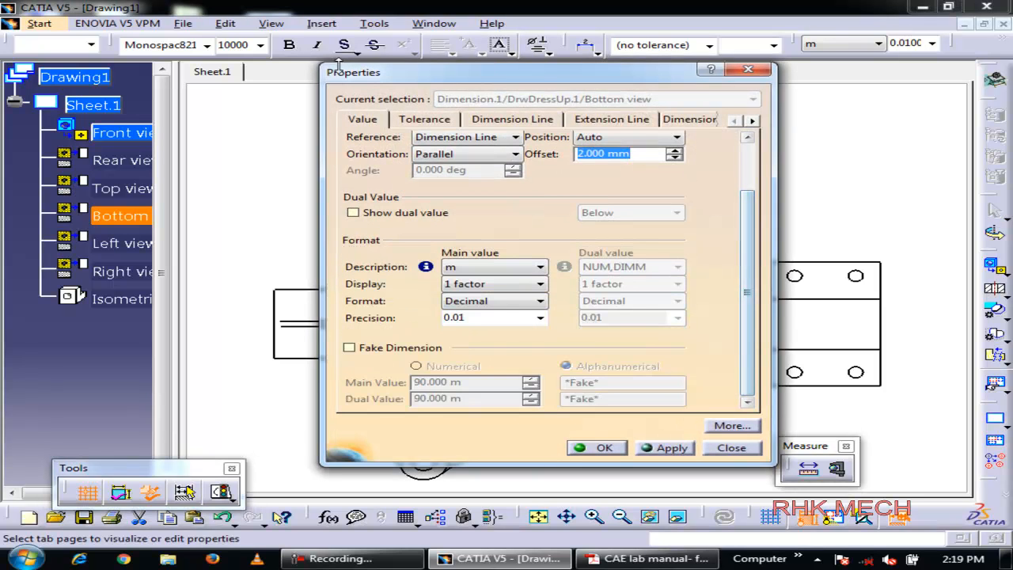
click(435, 121)
click(523, 124)
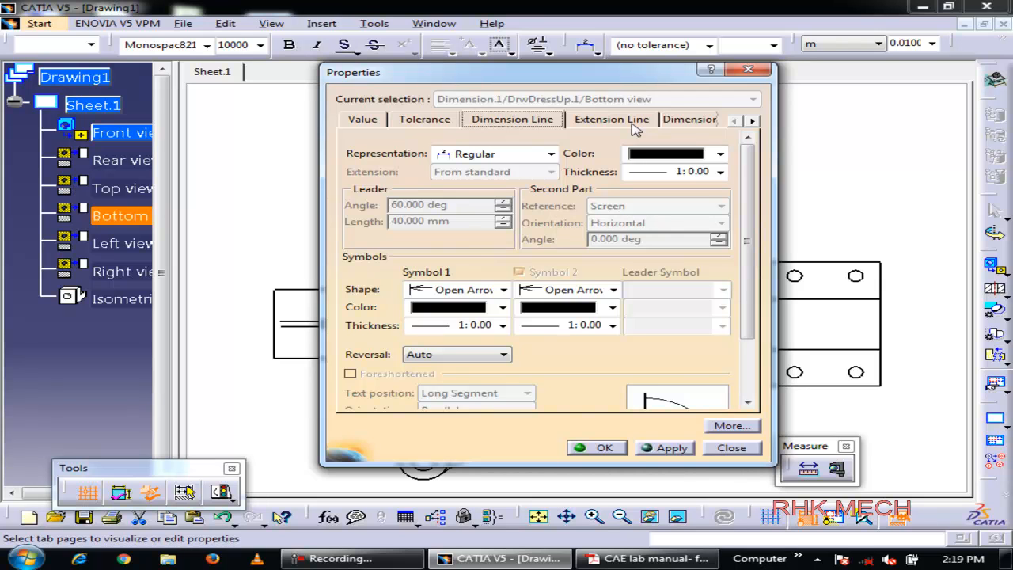
click(633, 121)
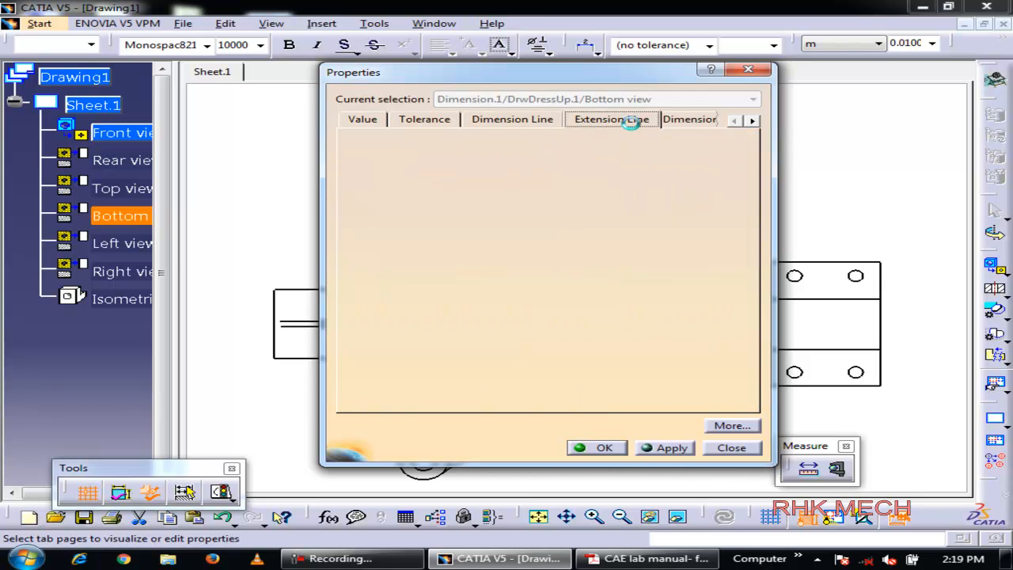
click(690, 120)
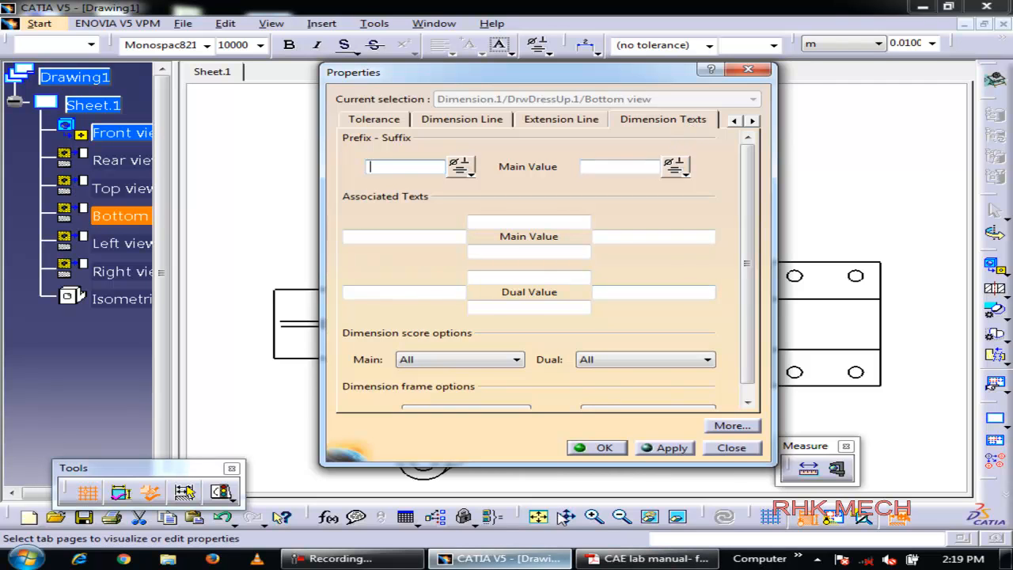
click(605, 448)
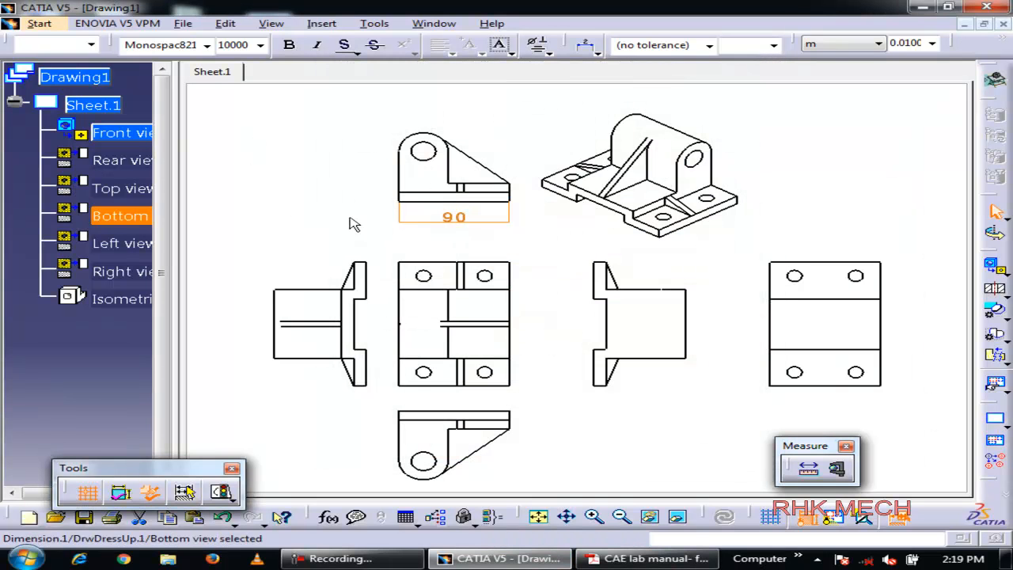
Delete the length dimension under the bottom view
click(354, 224)
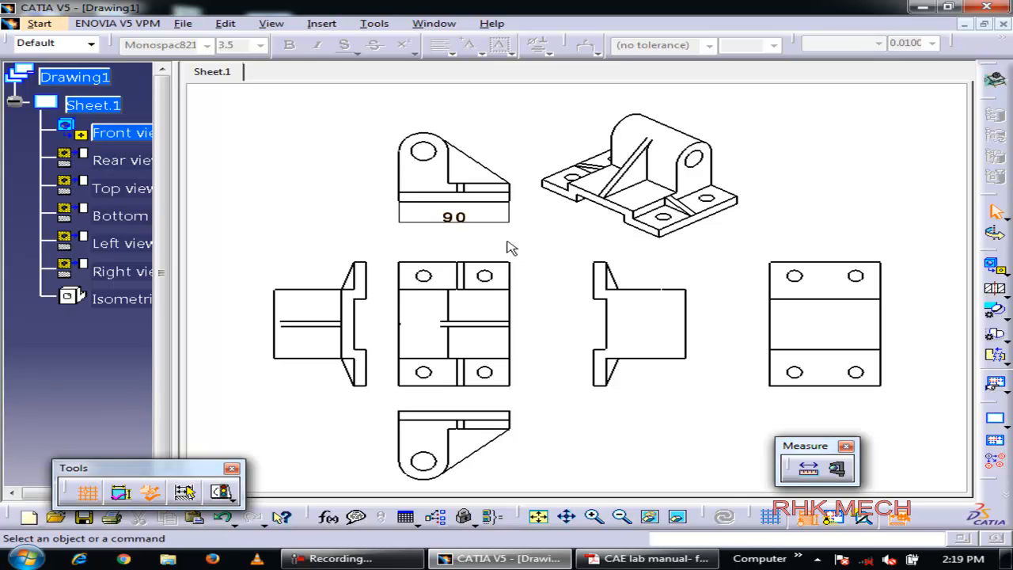
click(473, 217)
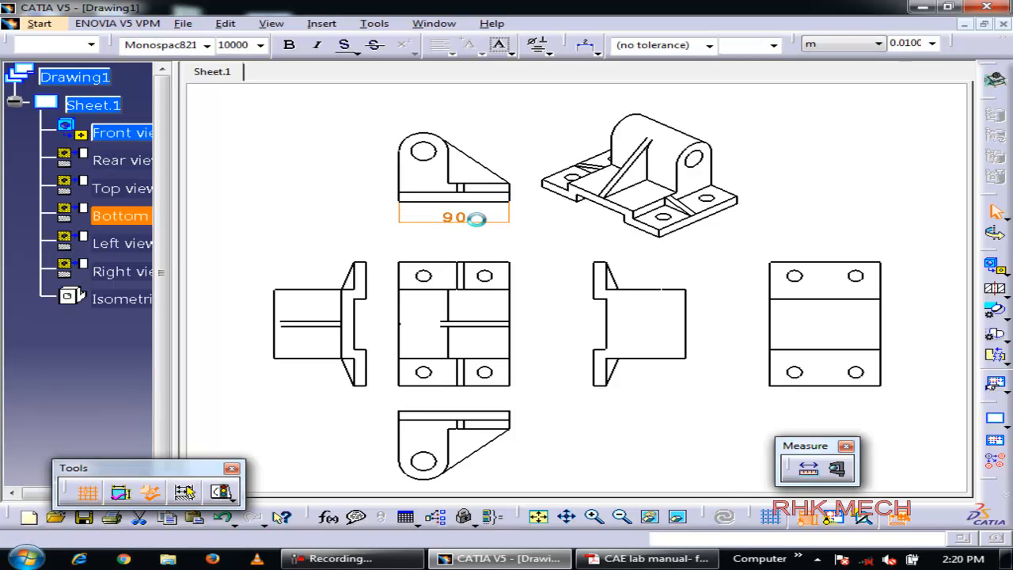
key(Delete)
Generate dimensions in the drawing views from the 3D constraints, with all parts added to the generation filter
click(372, 26)
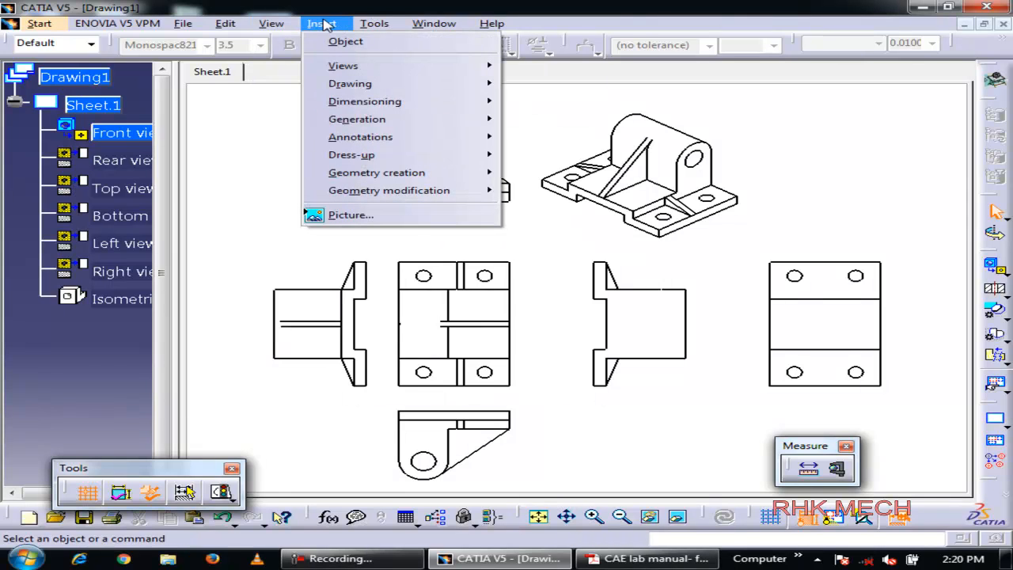
mouse_move(462, 107)
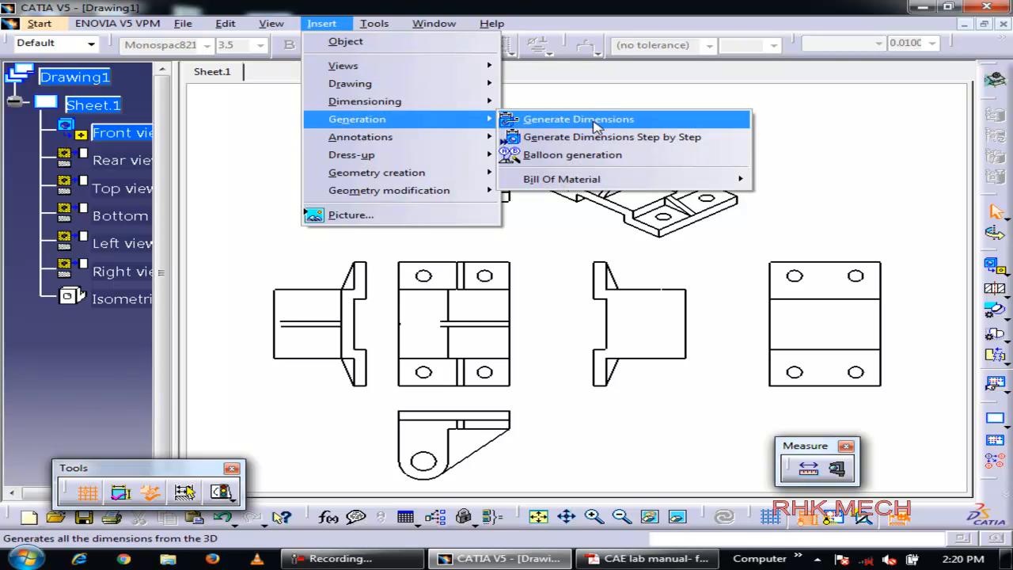
click(597, 120)
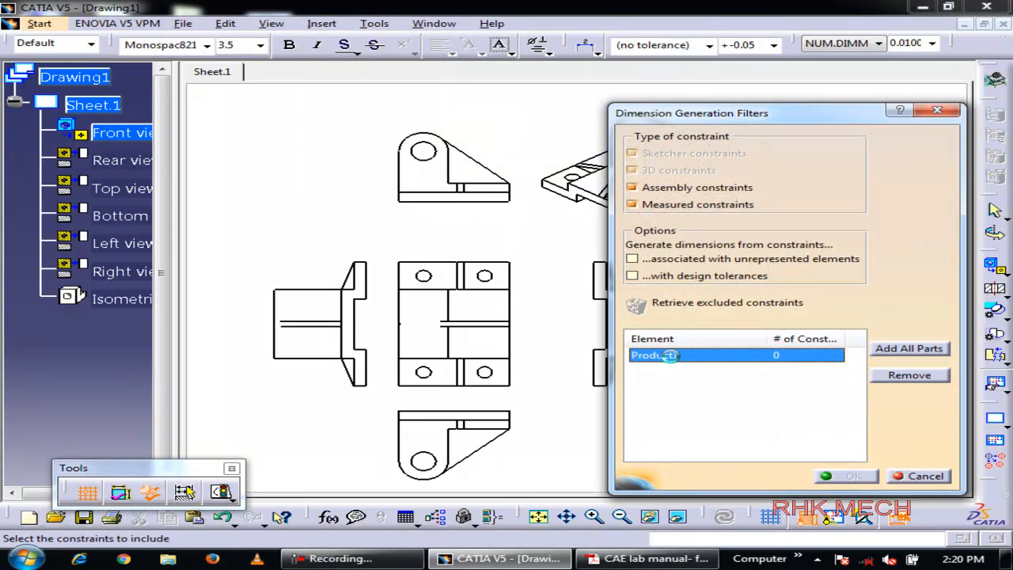
click(914, 353)
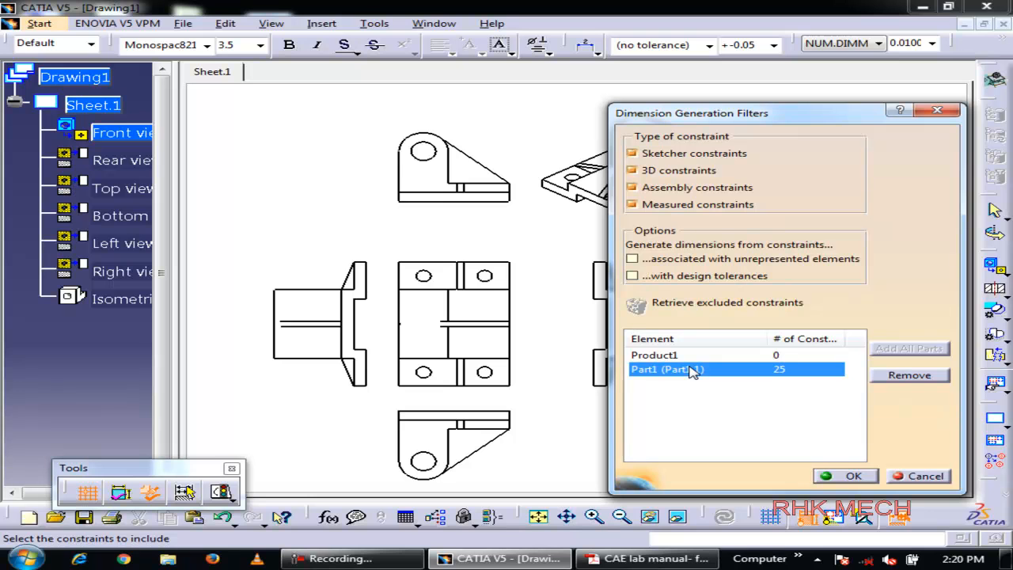
click(837, 478)
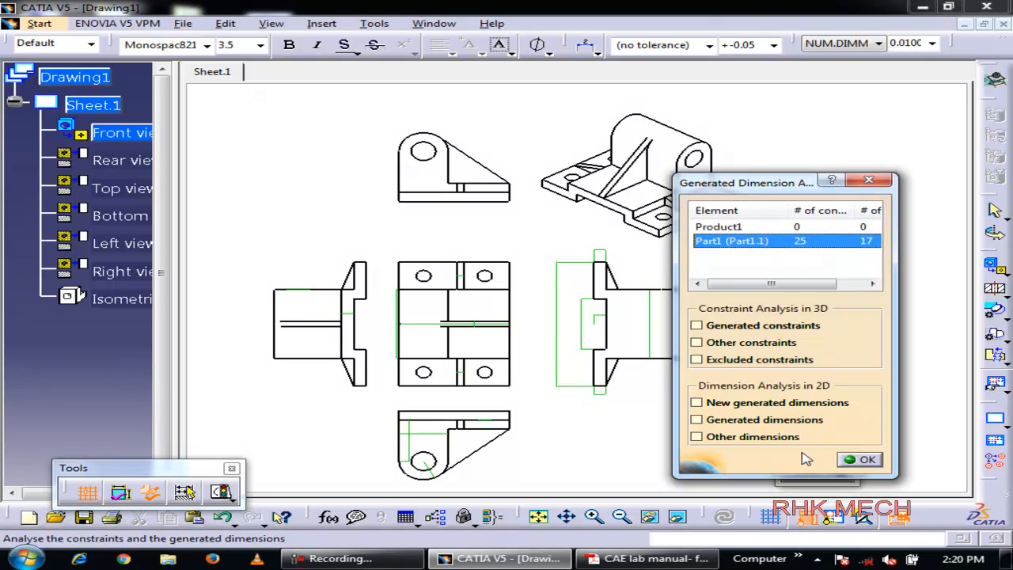
click(865, 459)
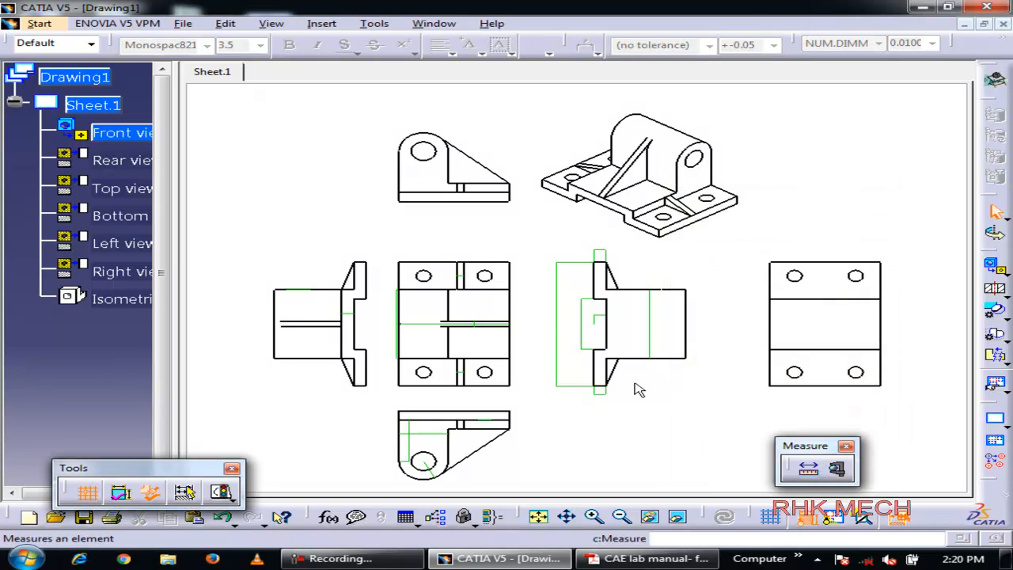
Set the font size of the dimensions and labels in the front, top, bottom, left, right and isometric views to 1000
middle_drag(527, 328, 586, 96)
mouse_move(410, 475)
middle_down()
mouse_move(491, 296)
mouse_move(541, 138)
mouse_move(504, 376)
mouse_move(558, 384)
mouse_move(653, 350)
mouse_move(664, 394)
middle_up()
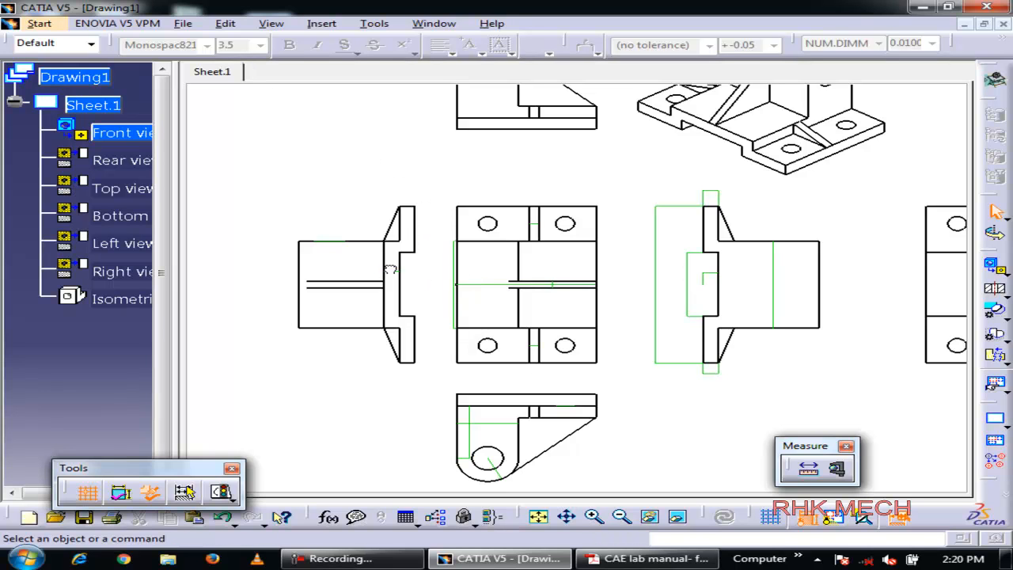
key(ctrl+a)
click(281, 153)
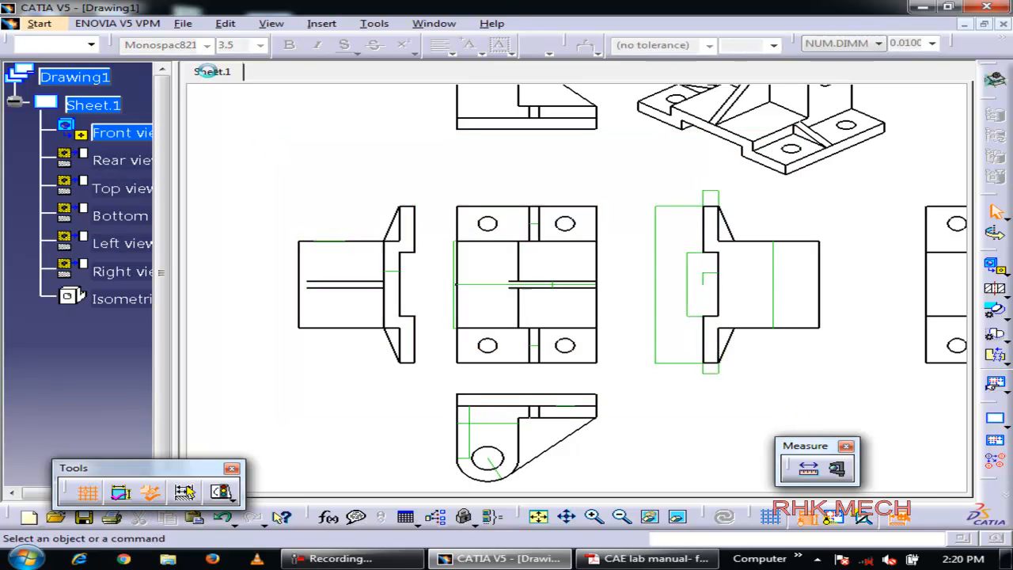
mouse_move(205, 102)
mouse_down()
mouse_move(724, 462)
mouse_move(845, 475)
mouse_move(901, 497)
mouse_up()
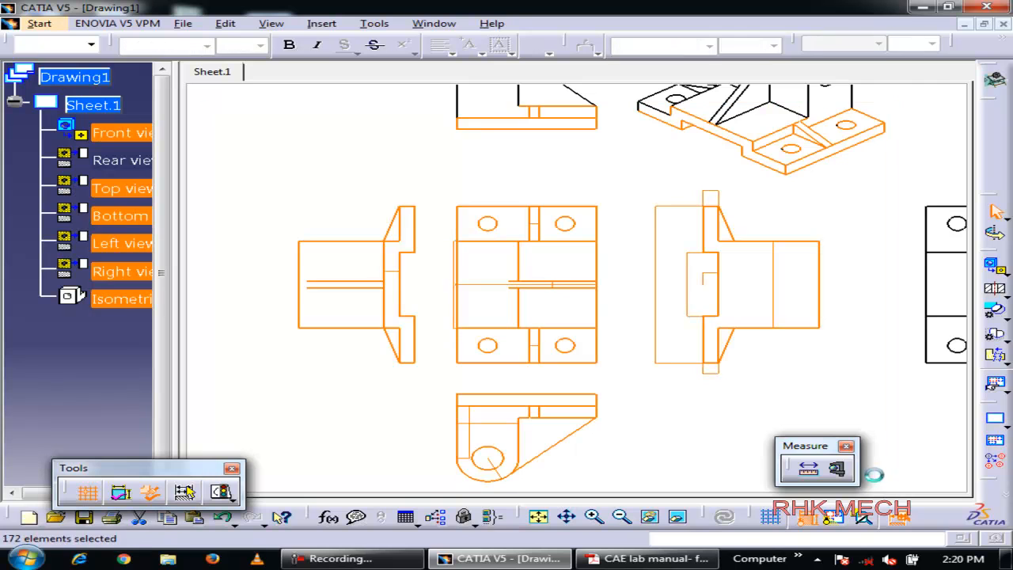
click(240, 45)
text(1000)
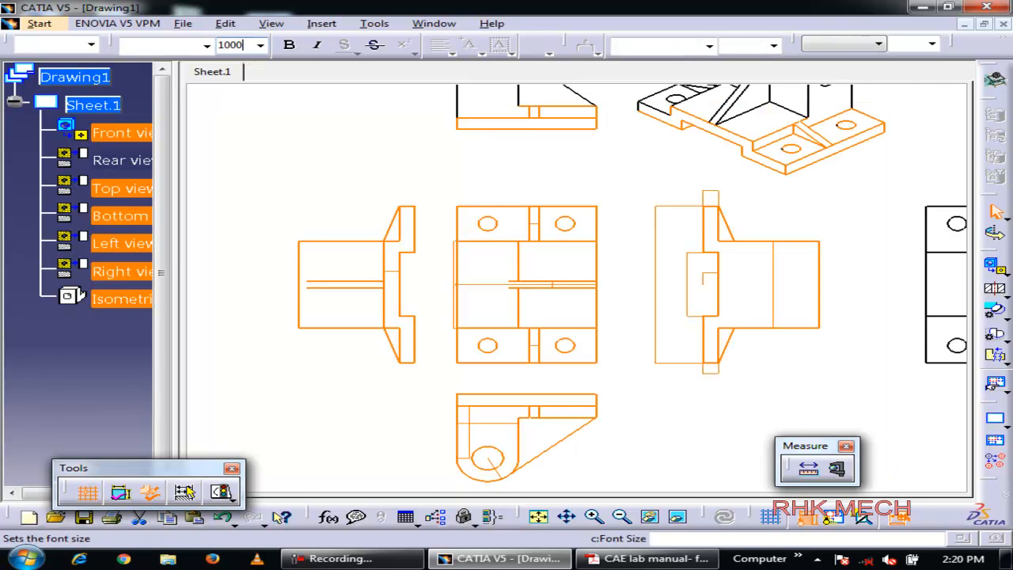
key(Return)
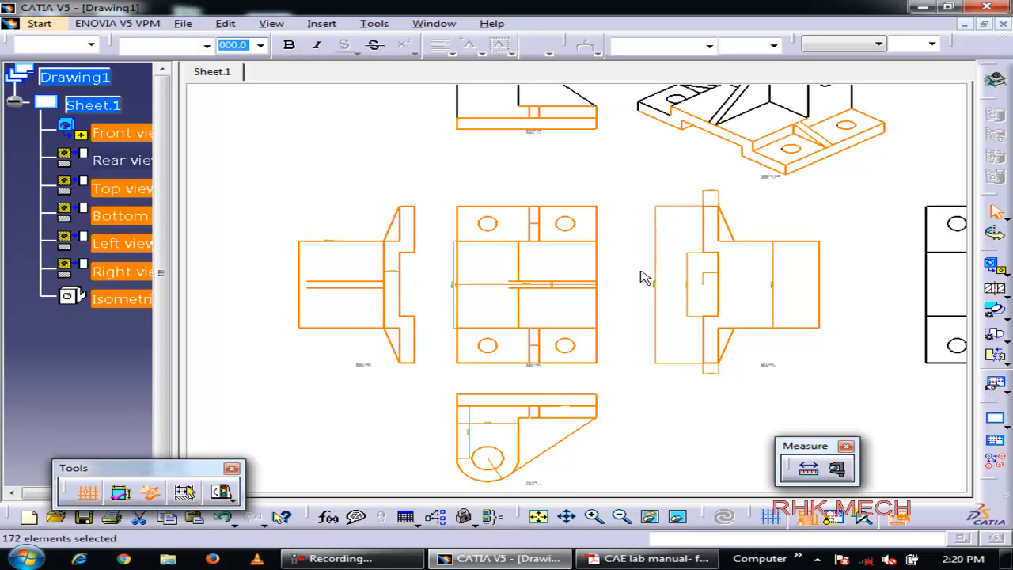
click(621, 204)
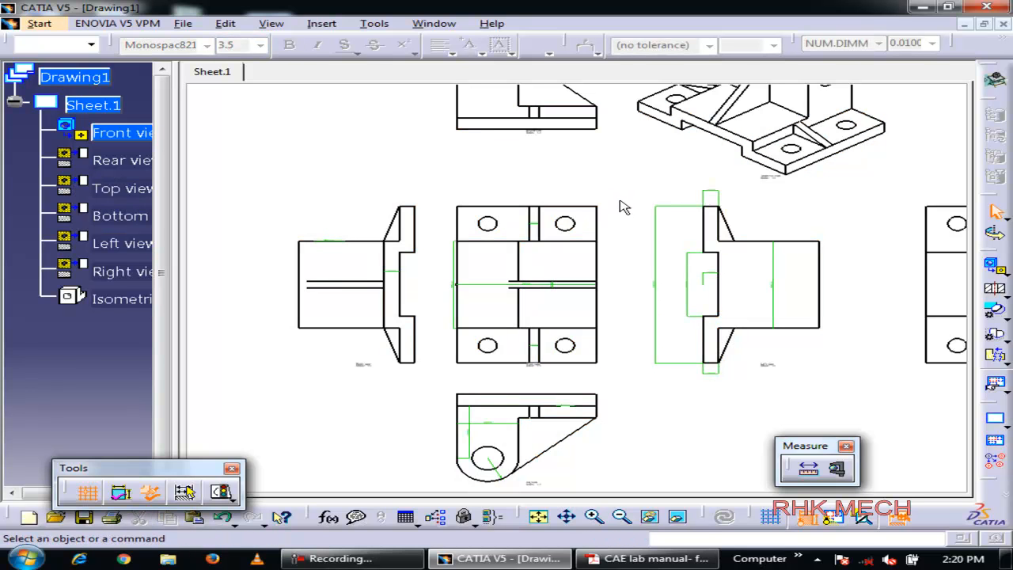
Set the font size to 10000 for all views, including the rear view, and check the top view's radius dimension
ctrl+middle_drag(550, 196, 543, 300)
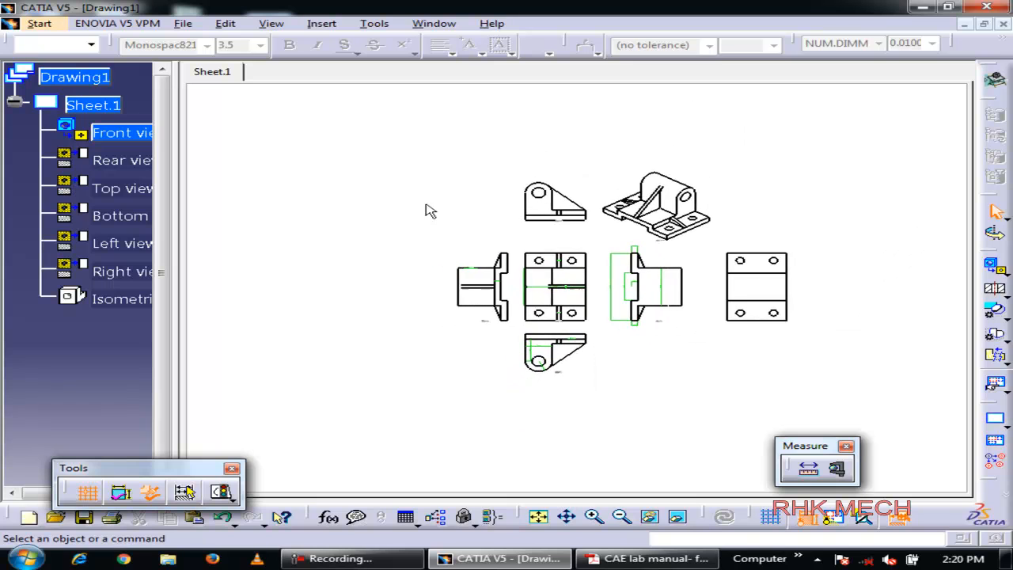
drag(328, 132, 891, 426)
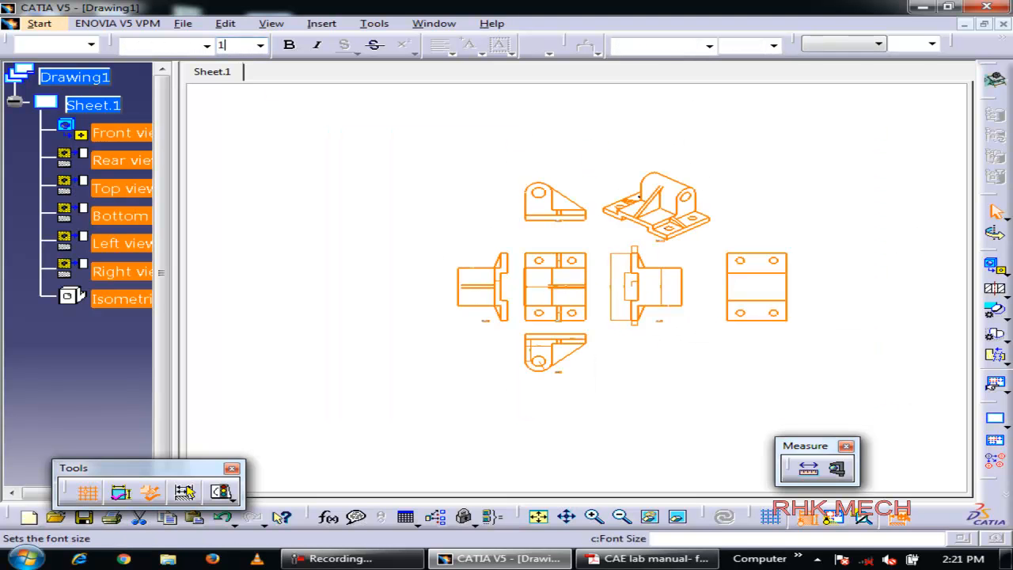
key(Return)
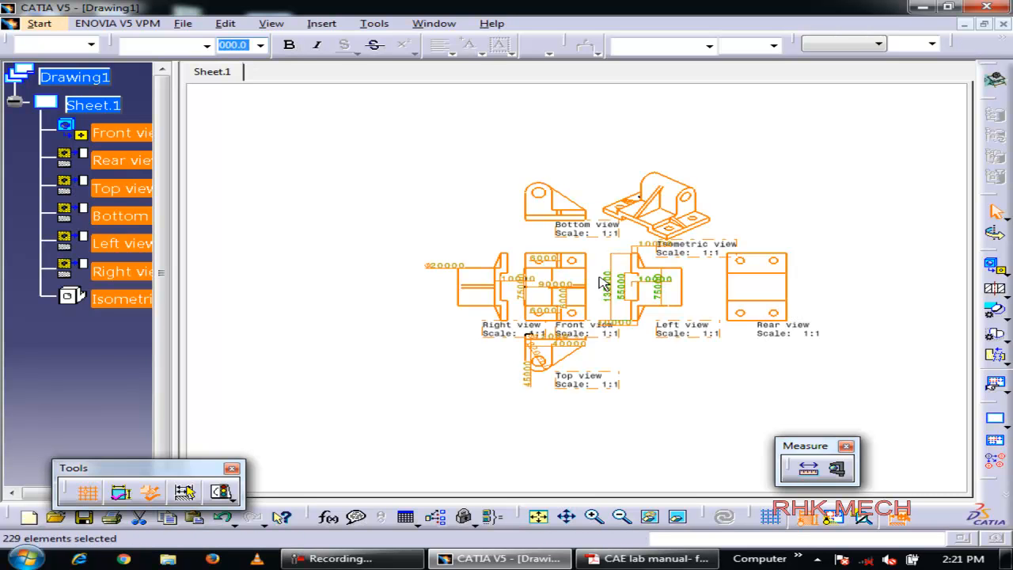
click(480, 241)
ctrl+middle_drag(598, 316, 613, 227)
middle_drag(603, 351, 593, 250)
click(491, 403)
drag(491, 403, 500, 455)
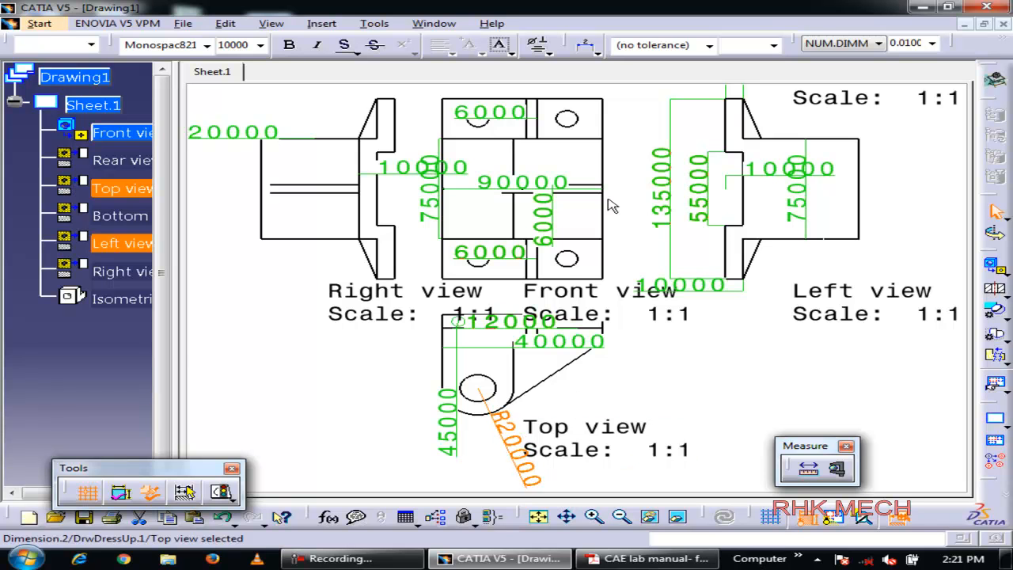
click(237, 45)
click(217, 254)
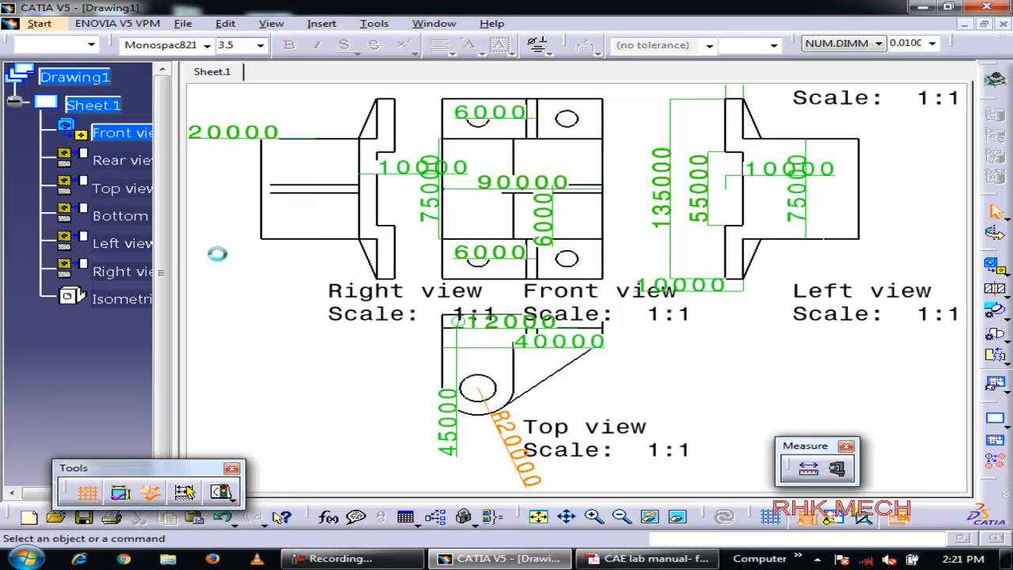
Reduce the font size of the dimensions and labels in all seven views to 2000
ctrl+middle_drag(248, 273, 265, 338)
mouse_move(336, 205)
ctrl+middle_down()
mouse_move(351, 221)
mouse_move(345, 260)
ctrl+middle_up()
drag(361, 150, 885, 403)
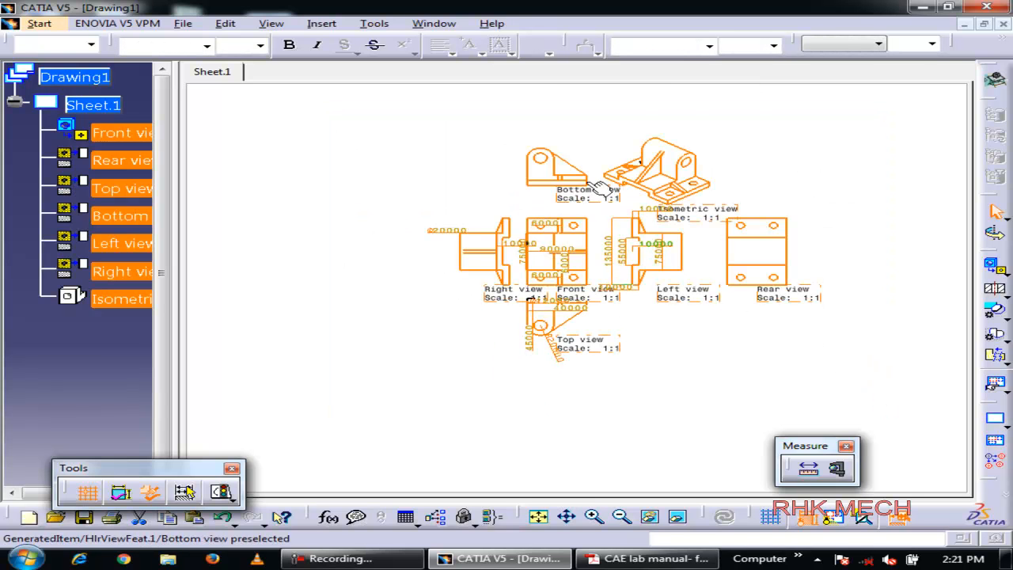
click(237, 51)
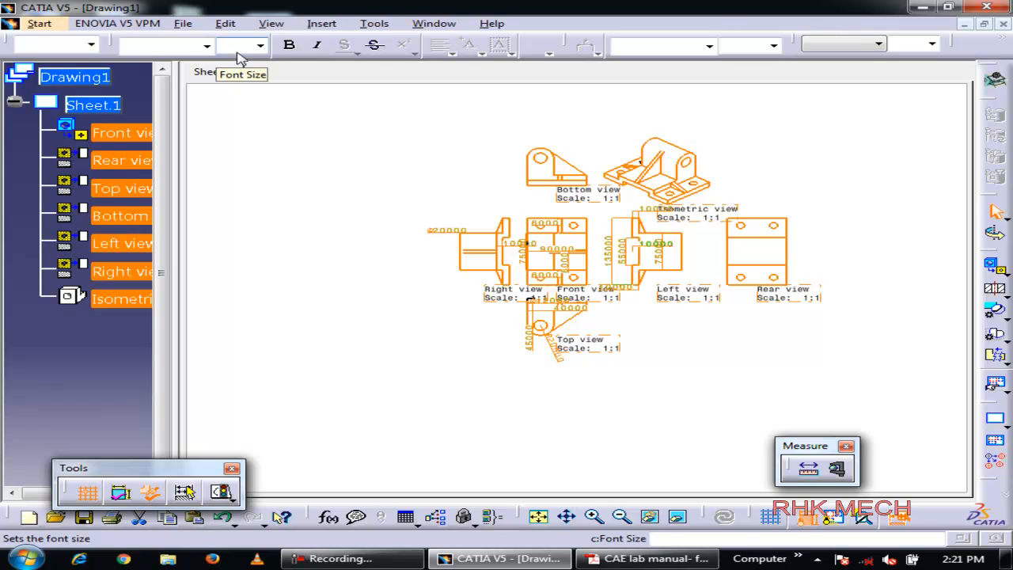
text(2000)
key(Return)
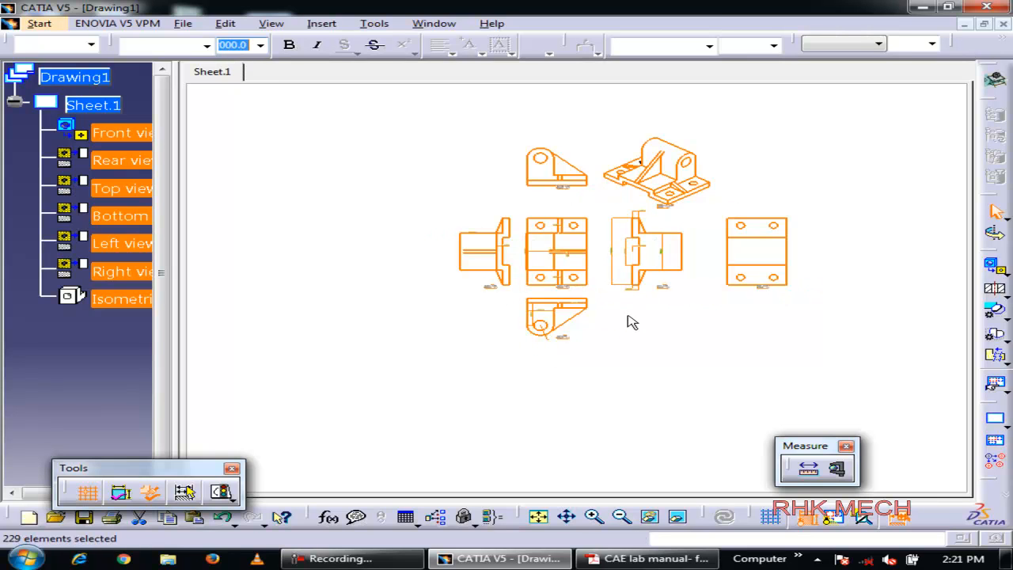
ctrl+middle_drag(628, 314, 646, 215)
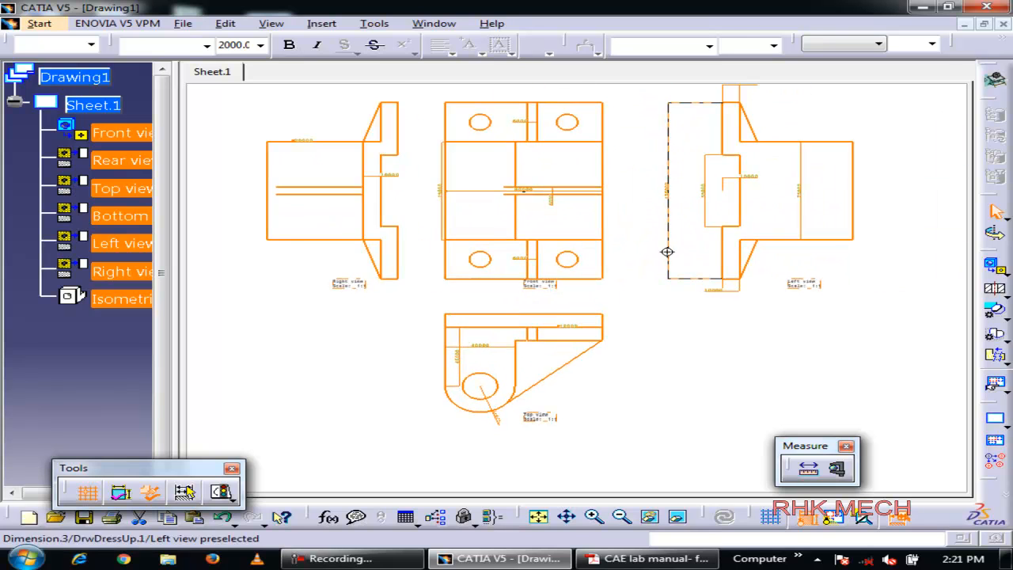
middle_drag(667, 252, 639, 237)
Set the font size of all selected view texts and dimensions to 5000
double_click(246, 45)
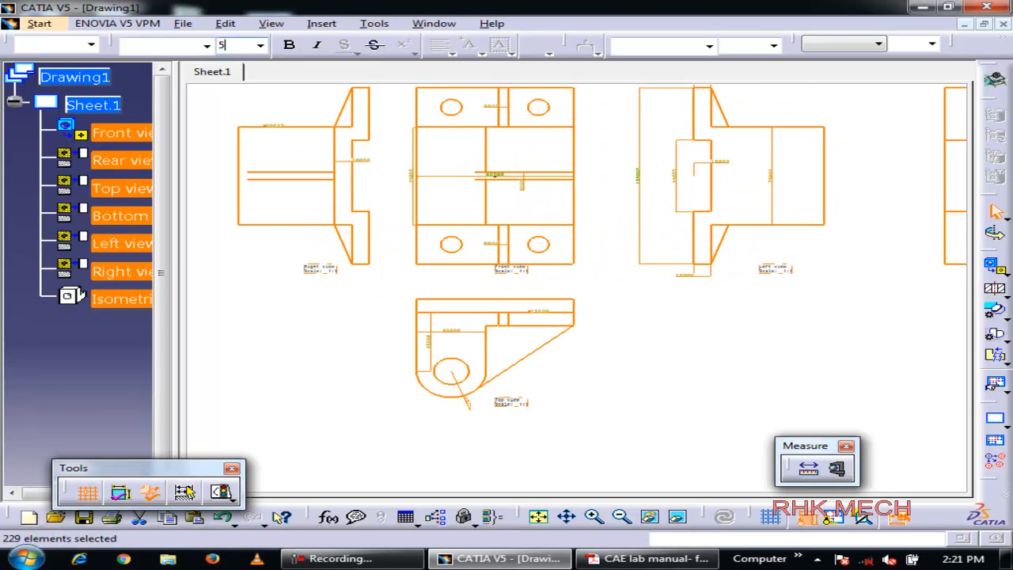
text(5000)
key(Return)
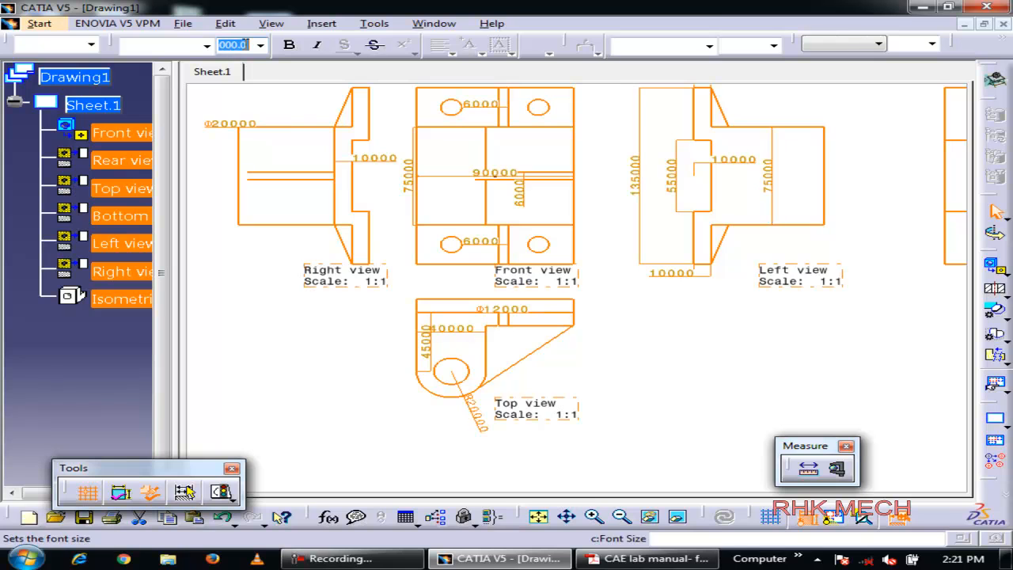
Set the numerical display of all selected dimensions to m
click(871, 44)
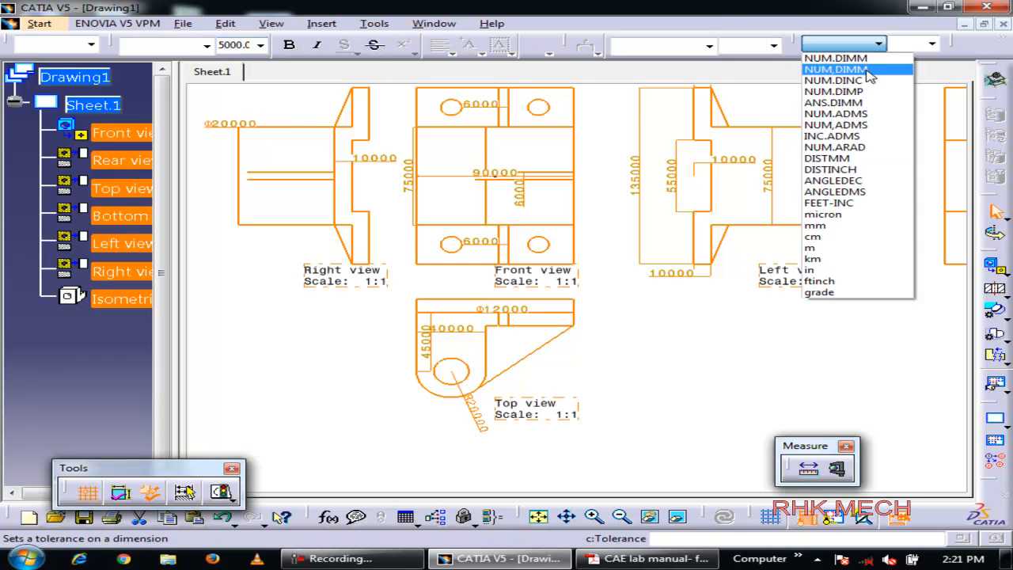
click(827, 250)
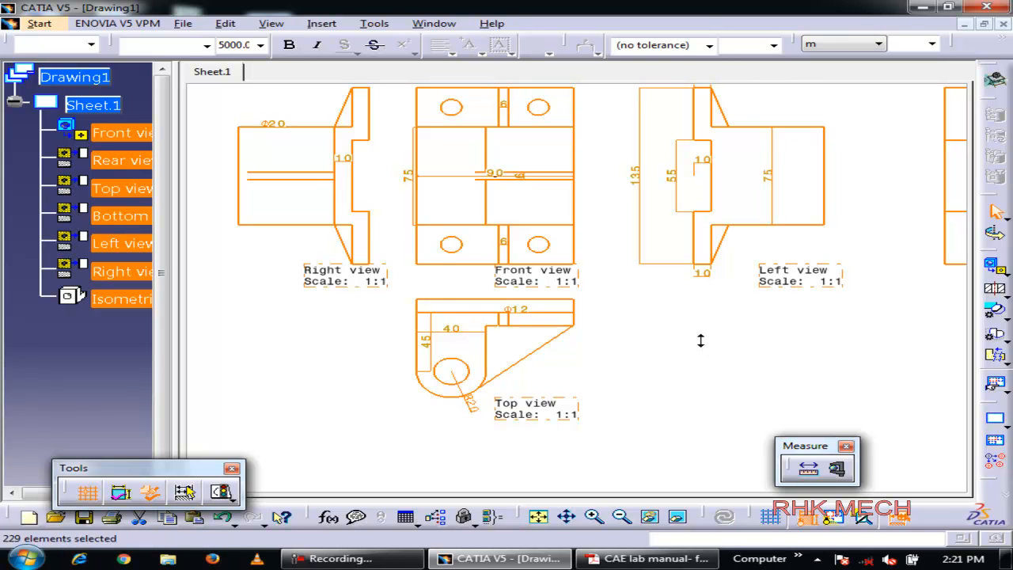
mouse_move(644, 357)
middle_down()
mouse_move(643, 334)
mouse_move(642, 362)
middle_up()
middle_drag(675, 292, 647, 327)
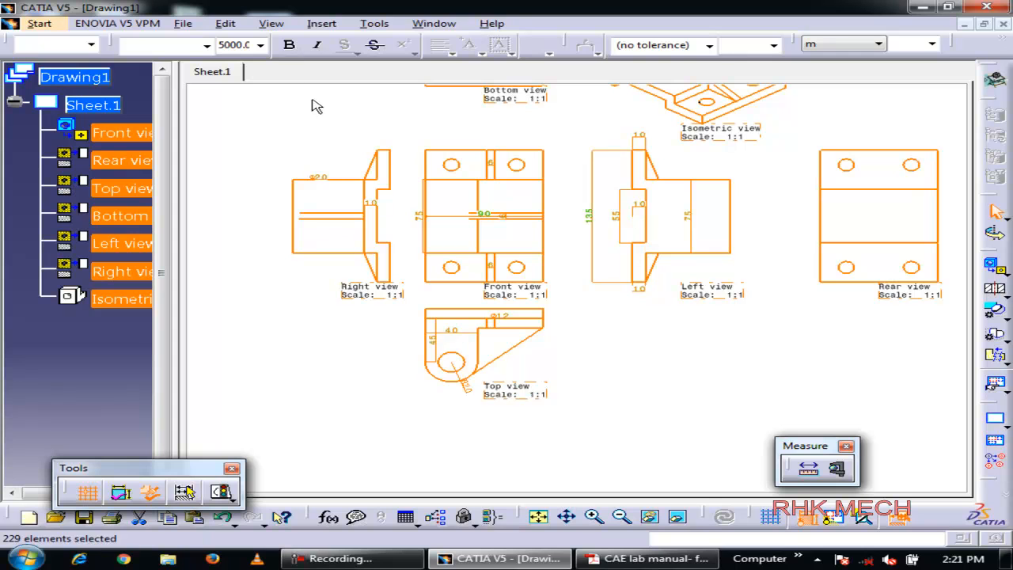
Increase the font size of all dimensions and view labels to 7500 and clear the selection
double_click(230, 45)
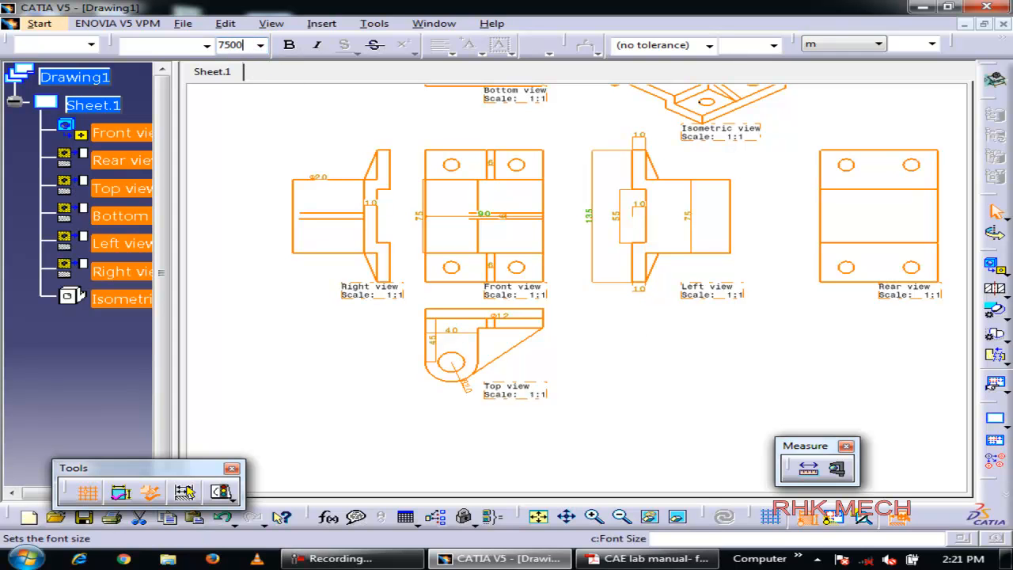
text(7500)
key(Return)
mouse_move(667, 341)
middle_down()
mouse_move(674, 372)
mouse_move(617, 327)
middle_up()
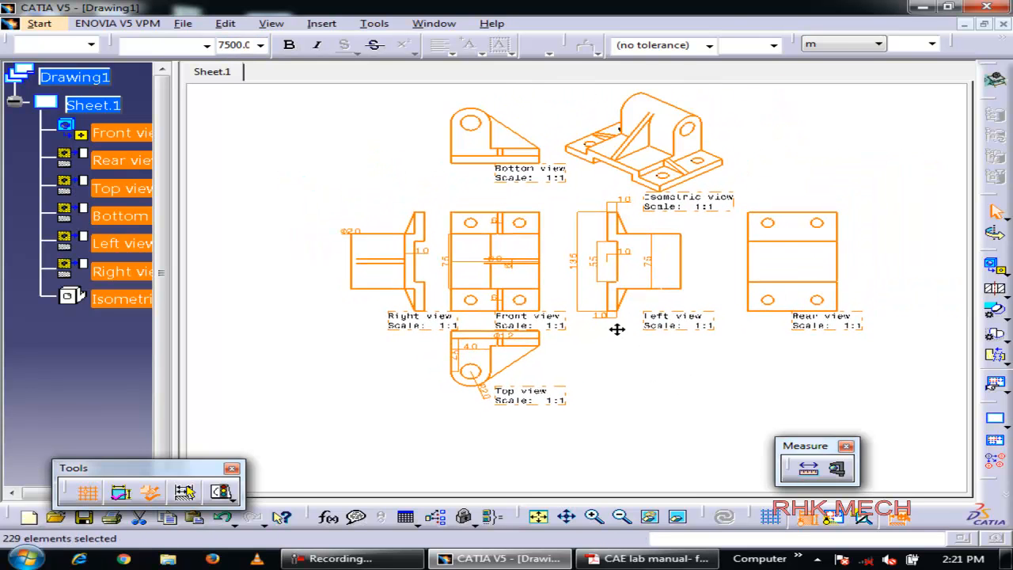
click(625, 380)
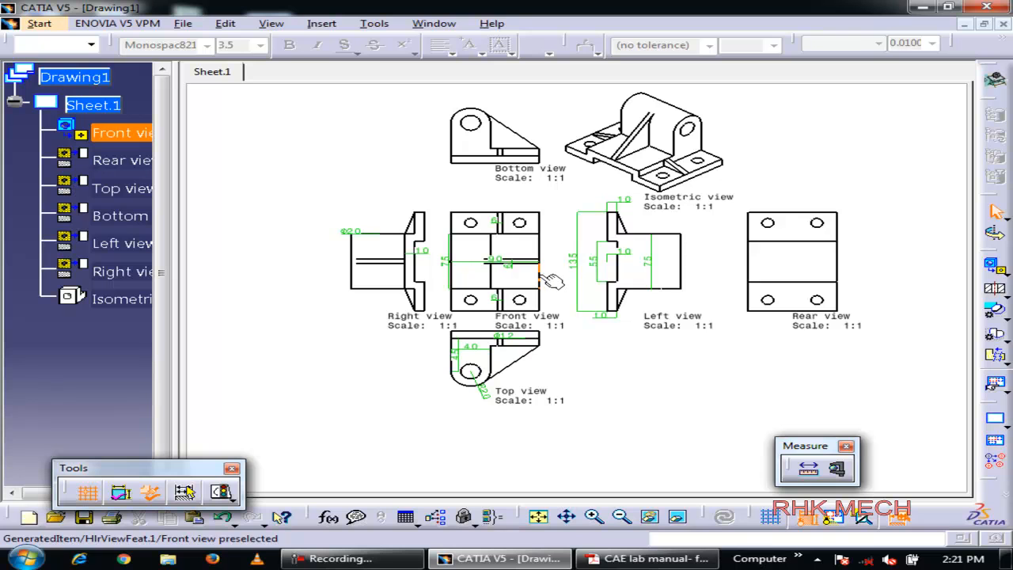
Display the view frames and move the right, top, left and rear views farther out from the front view
click(839, 519)
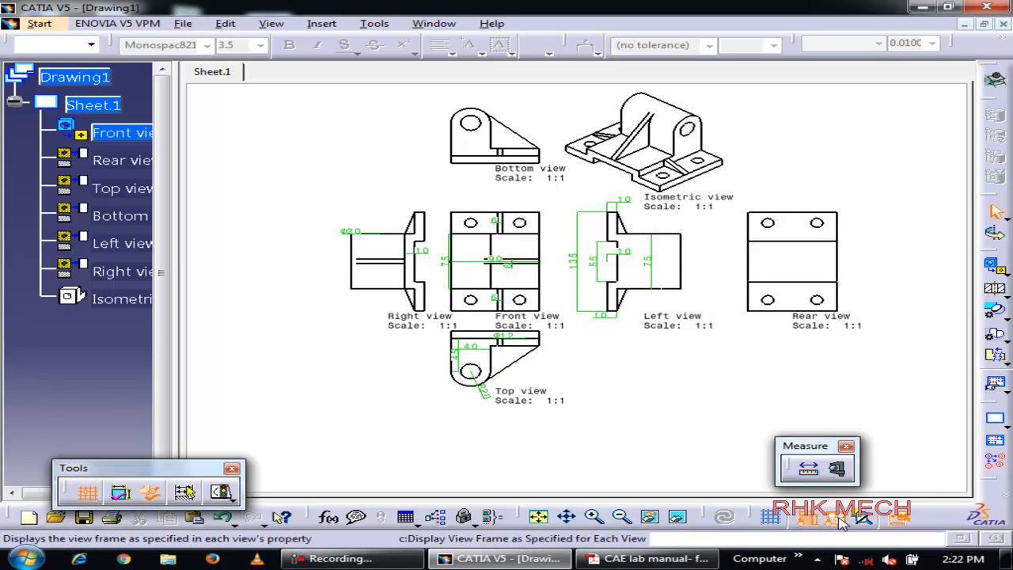
drag(391, 199, 343, 195)
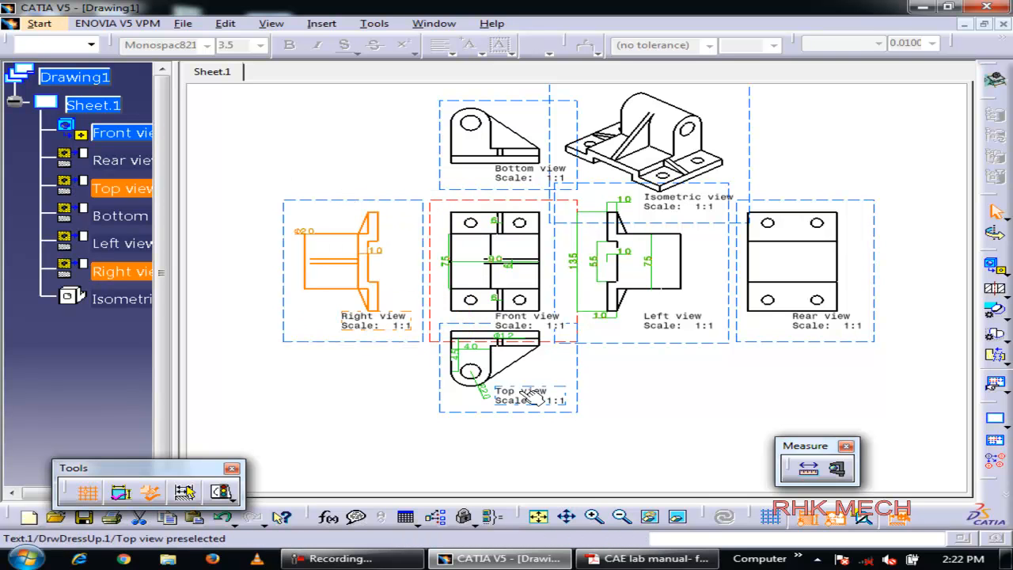
drag(539, 419, 514, 475)
drag(685, 350, 725, 342)
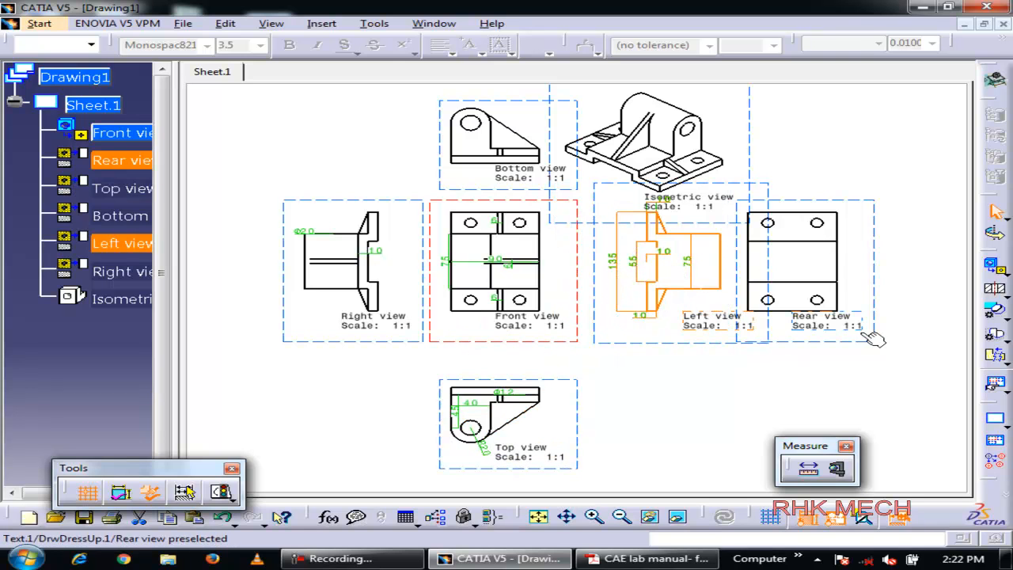
drag(862, 346, 923, 346)
Move the isometric and bottom views upward, shifting the isometric view outward so the frames no longer overlap
middle_drag(787, 229, 736, 192)
drag(720, 157, 777, 105)
drag(513, 155, 515, 135)
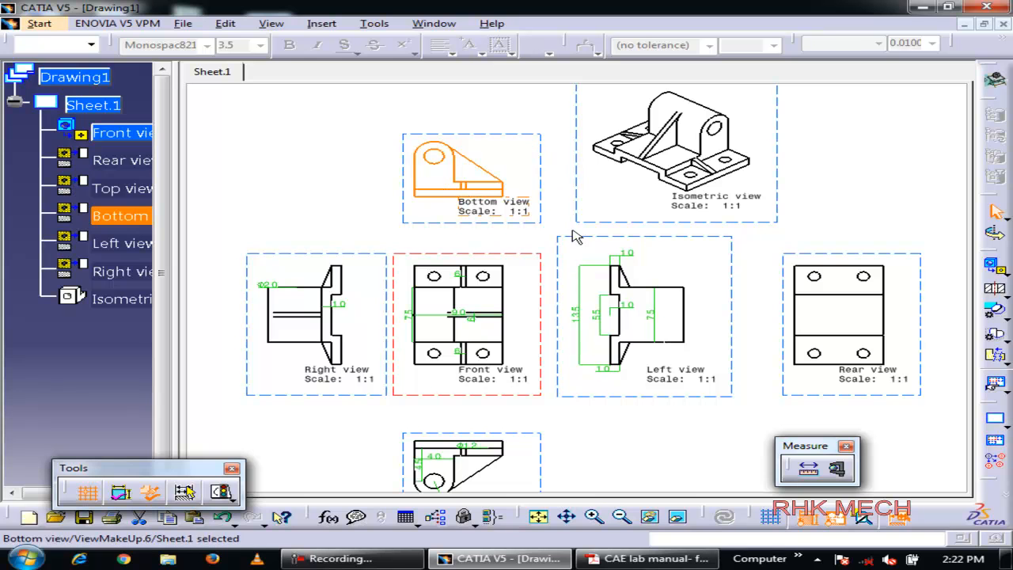
Move the front view's 90 width and lower 6 rib dimensions below the outline, and place the view label beneath them
middle_drag(456, 199, 453, 261)
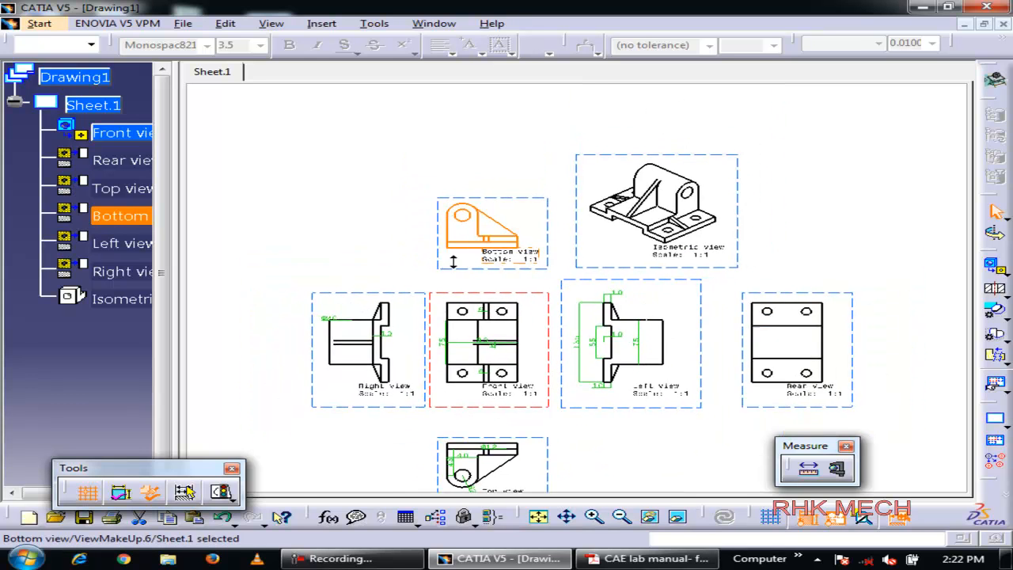
mouse_move(496, 348)
middle_down()
mouse_move(468, 294)
mouse_move(486, 261)
middle_up()
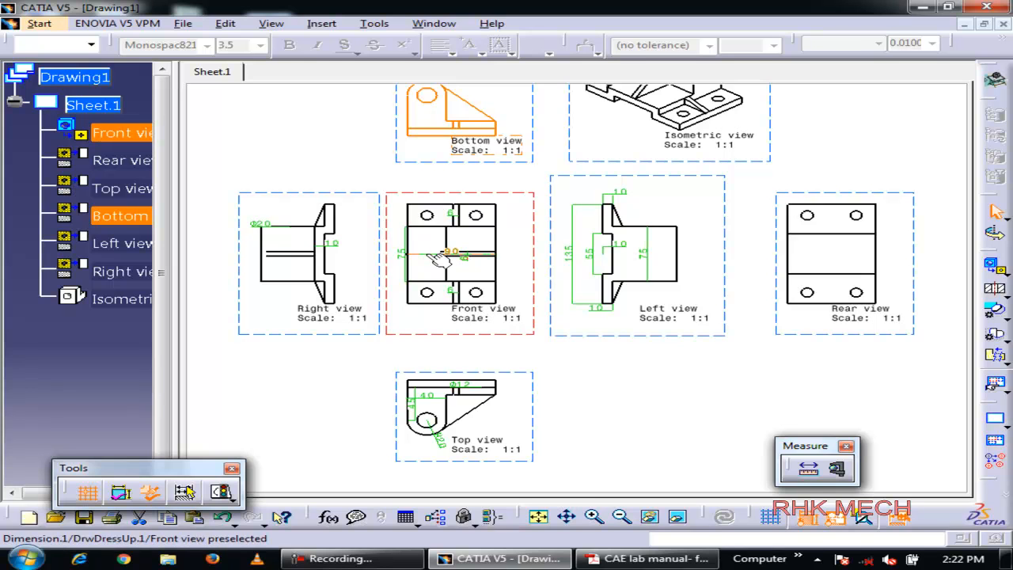
click(464, 256)
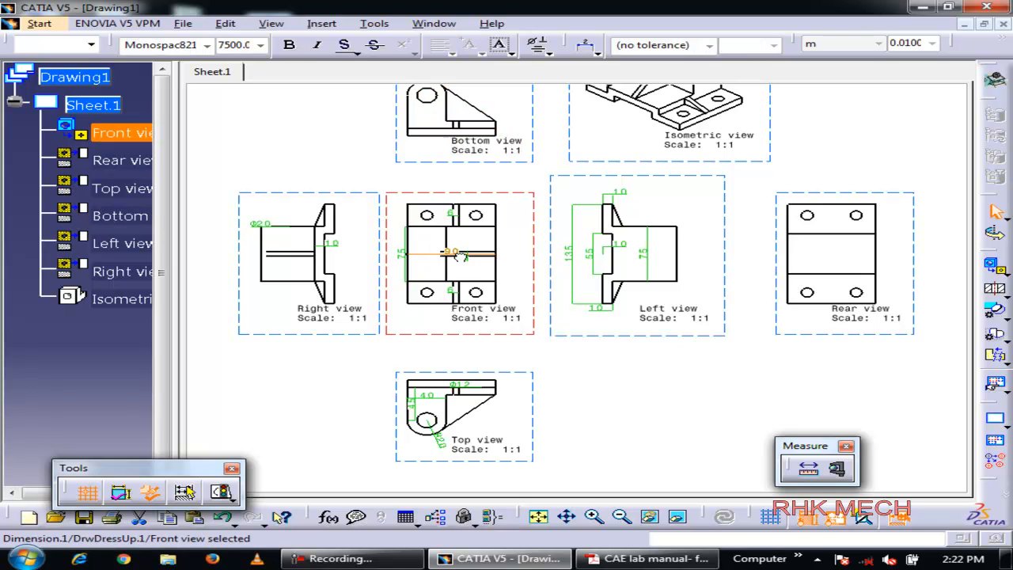
drag(470, 256, 467, 316)
drag(466, 321, 466, 327)
click(462, 293)
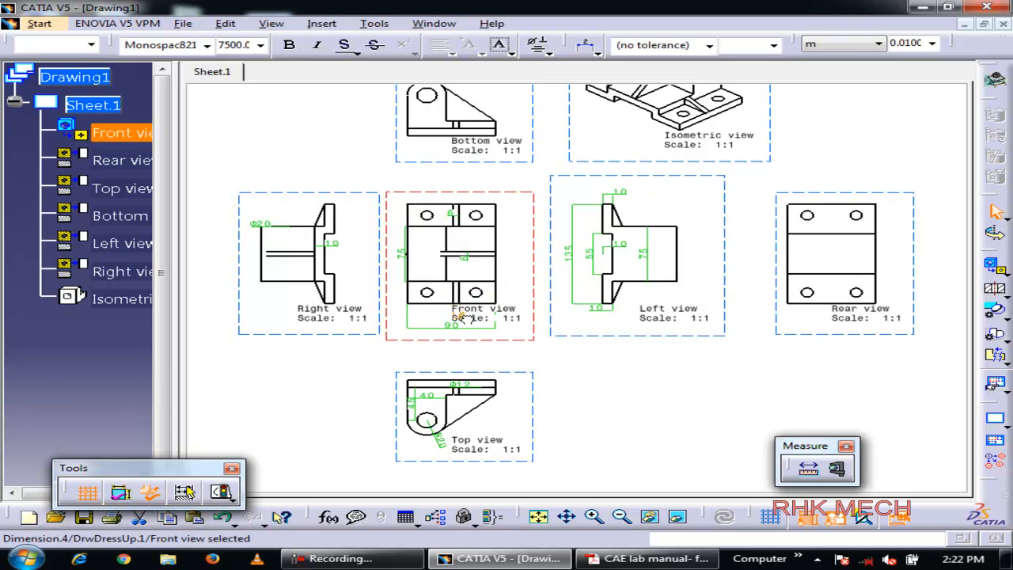
drag(525, 327, 522, 350)
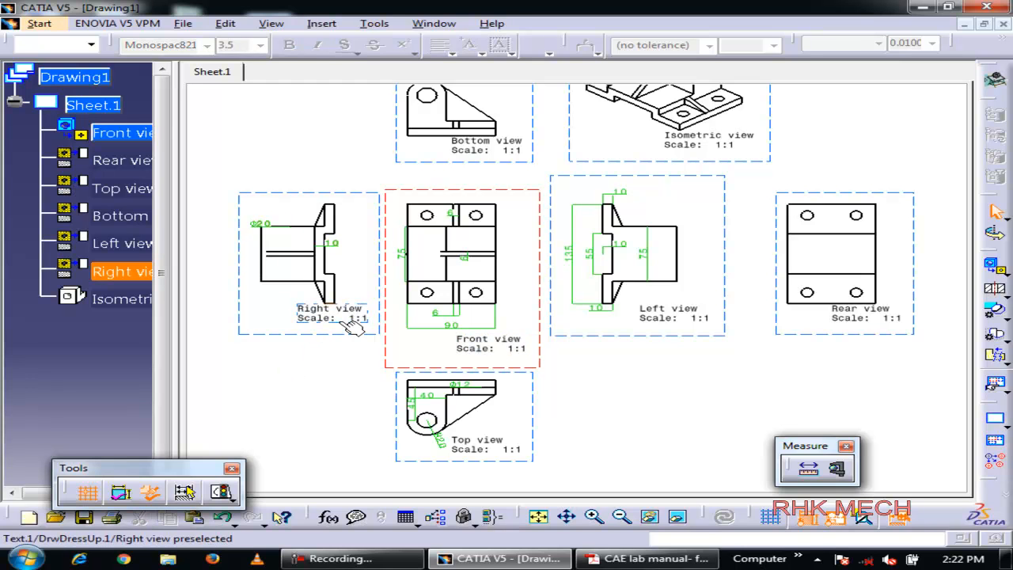
Lower the right view's label and move its 10 and Ø20 dimensions clear of the part outline
drag(340, 320, 341, 332)
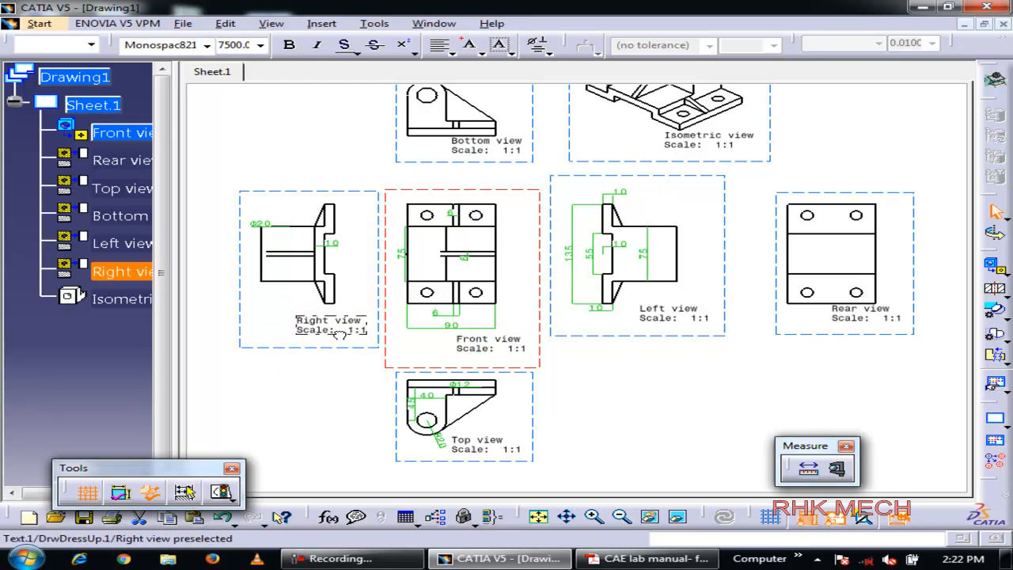
click(349, 249)
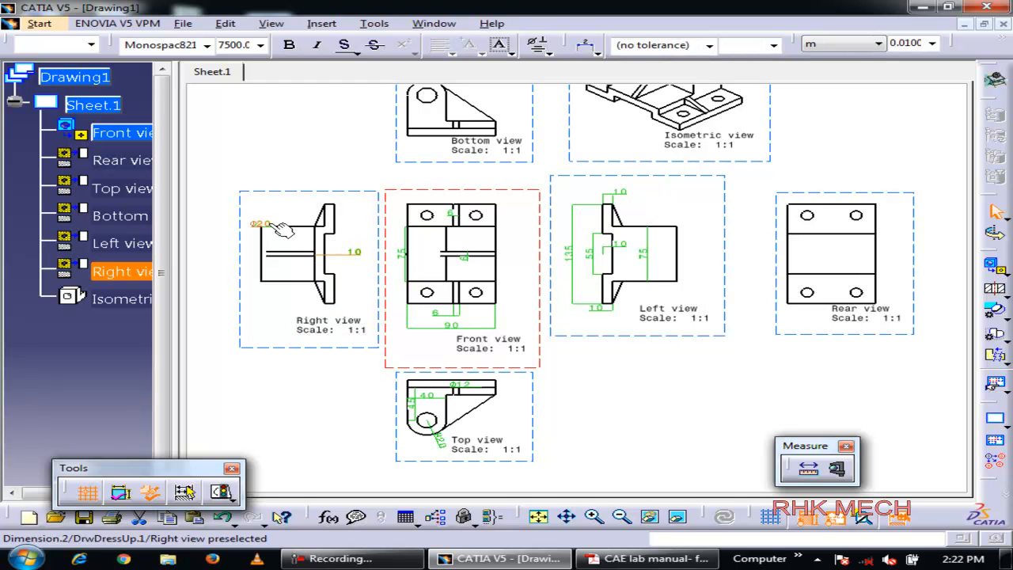
drag(266, 224, 319, 196)
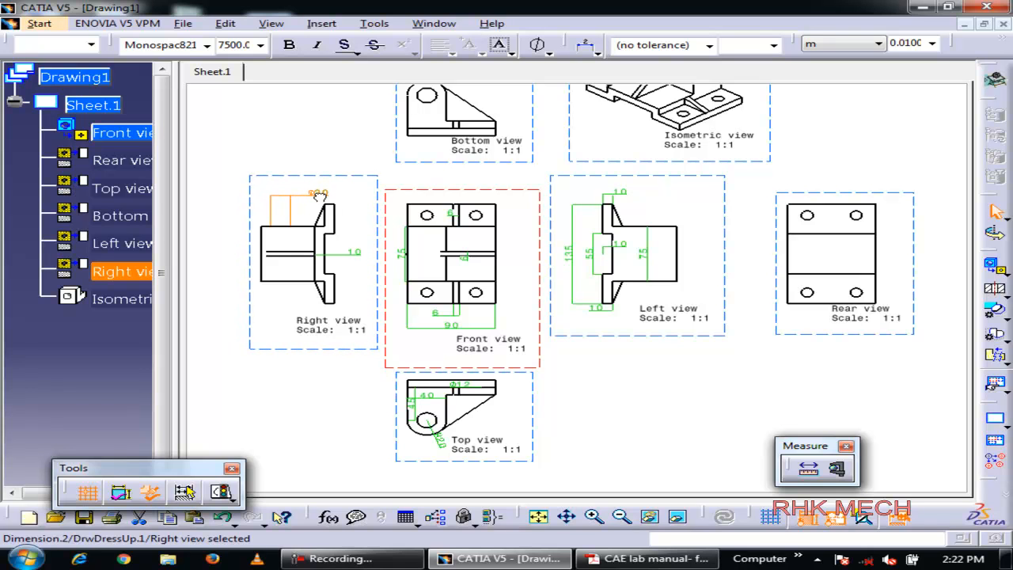
Delete the Ø20 hole dimension from the right view
click(319, 196)
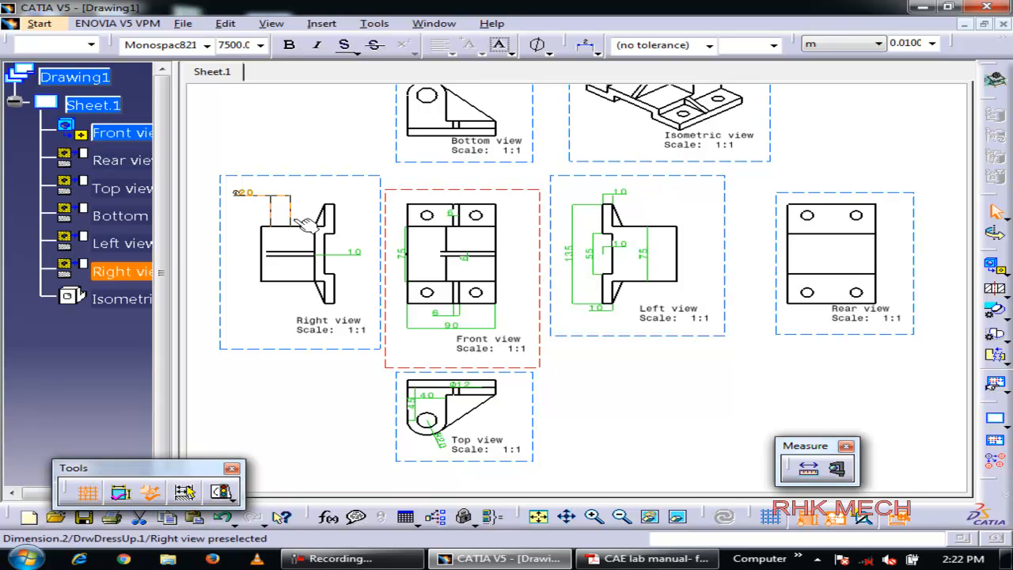
click(288, 137)
click(254, 195)
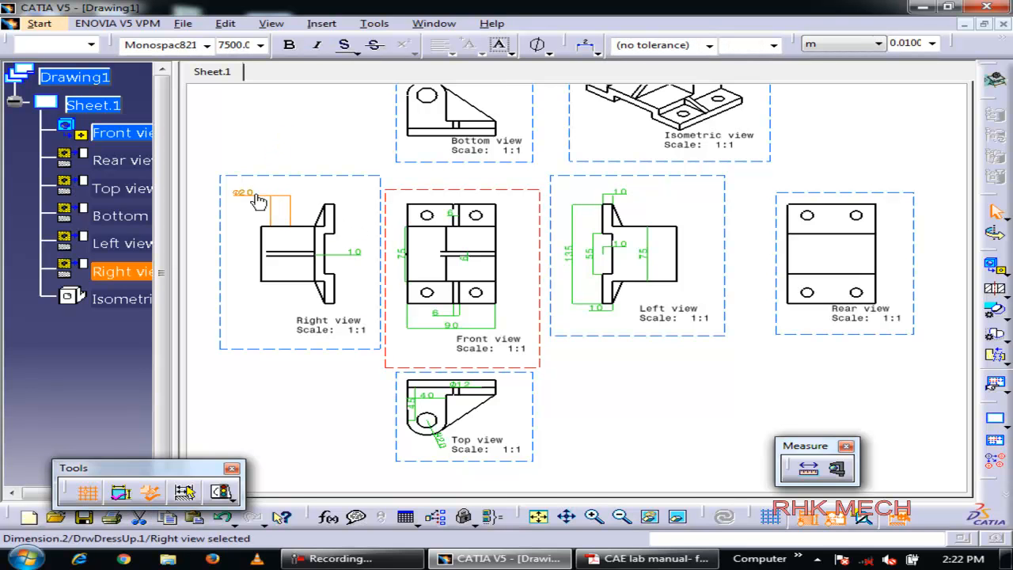
key(Delete)
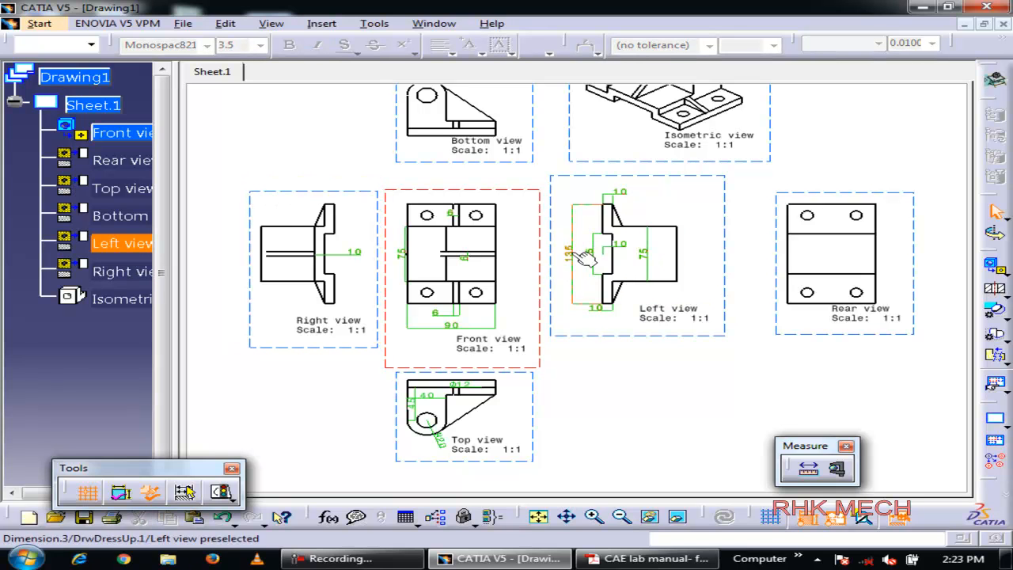
In the left view, move the lower 10 and 75 dimensions outside the outline and align the inner 10 dimension at mid-height
drag(600, 309, 634, 330)
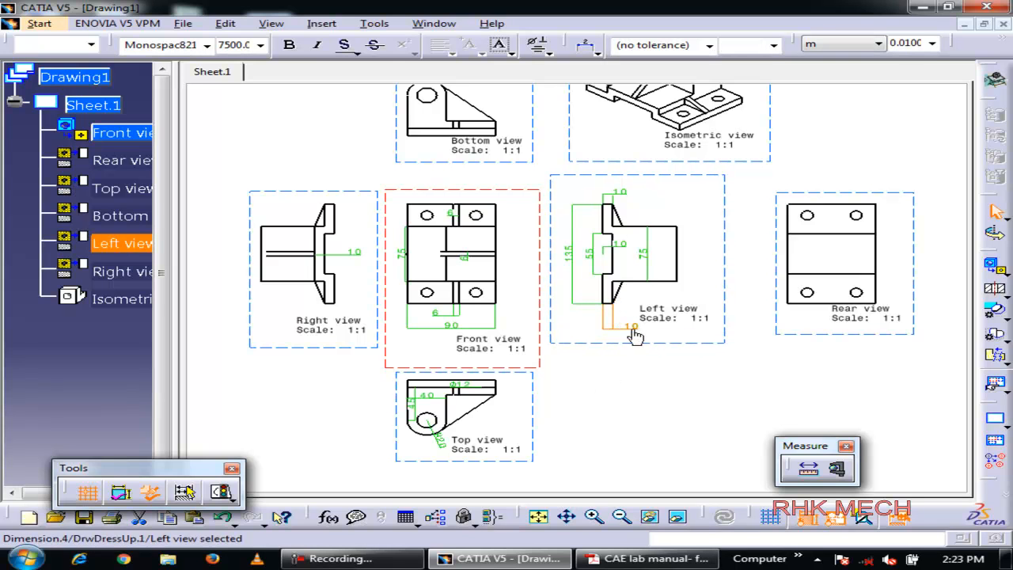
drag(656, 258, 709, 254)
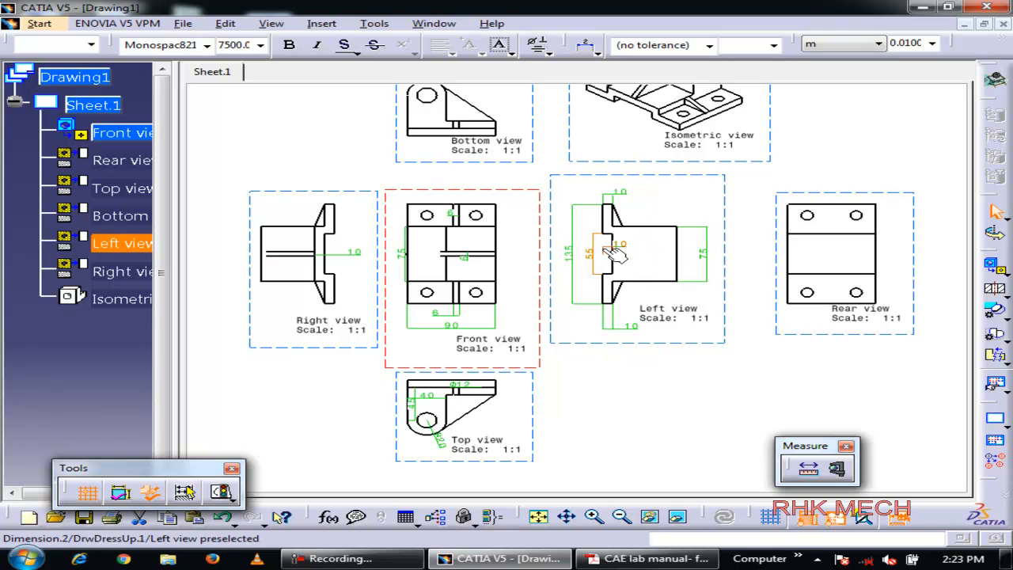
drag(639, 250, 627, 254)
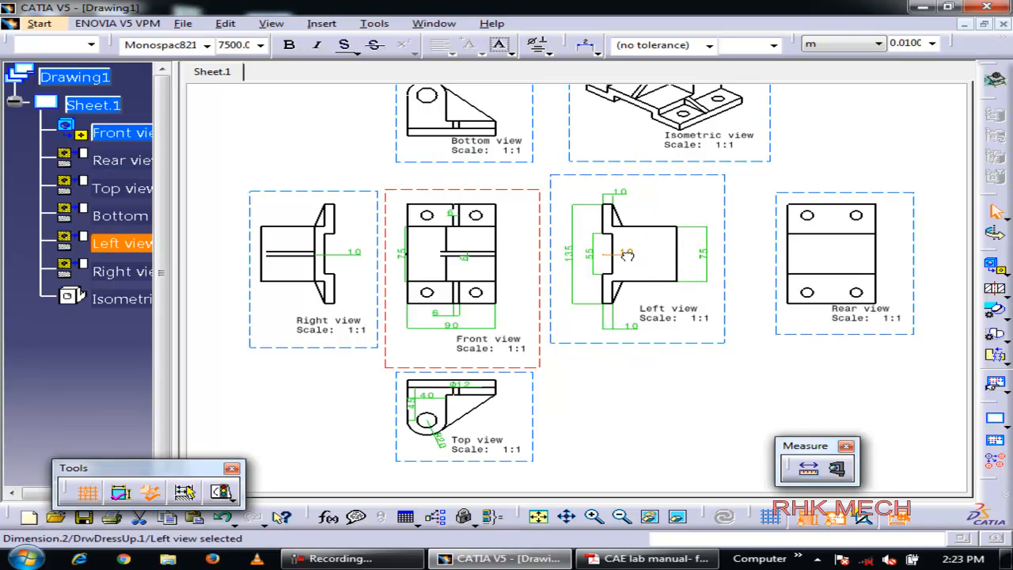
click(271, 23)
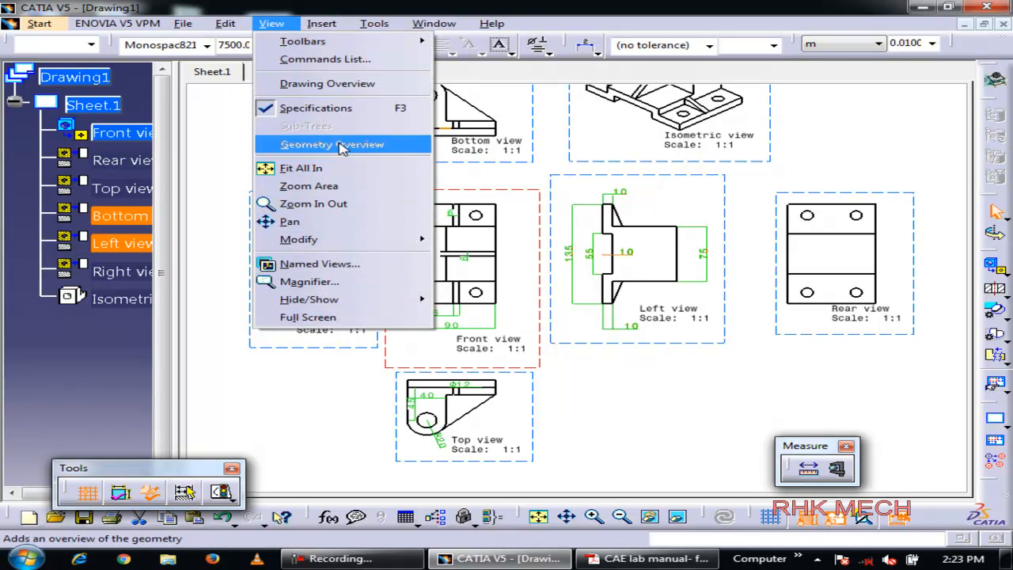
mouse_move(329, 23)
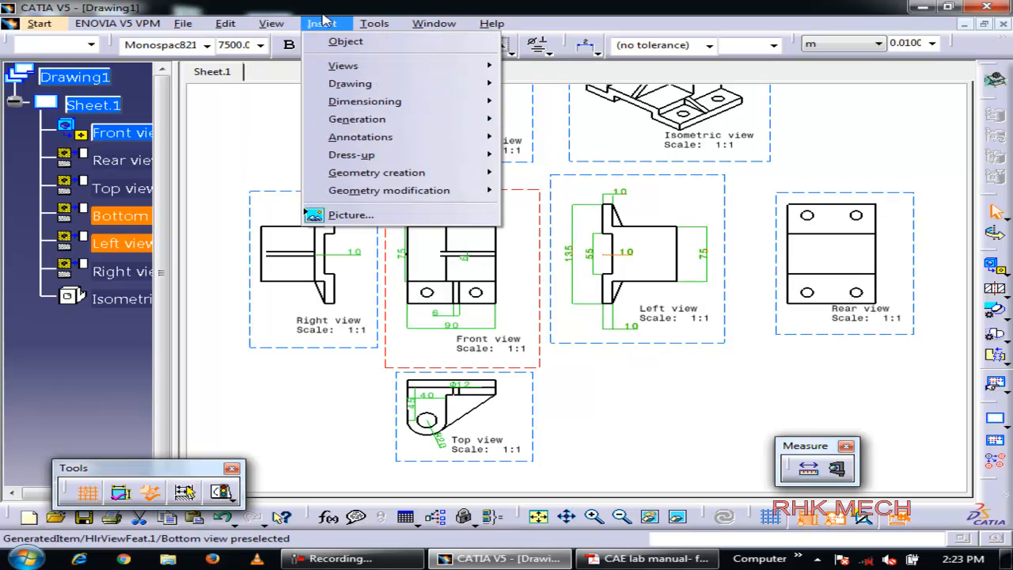
click(304, 410)
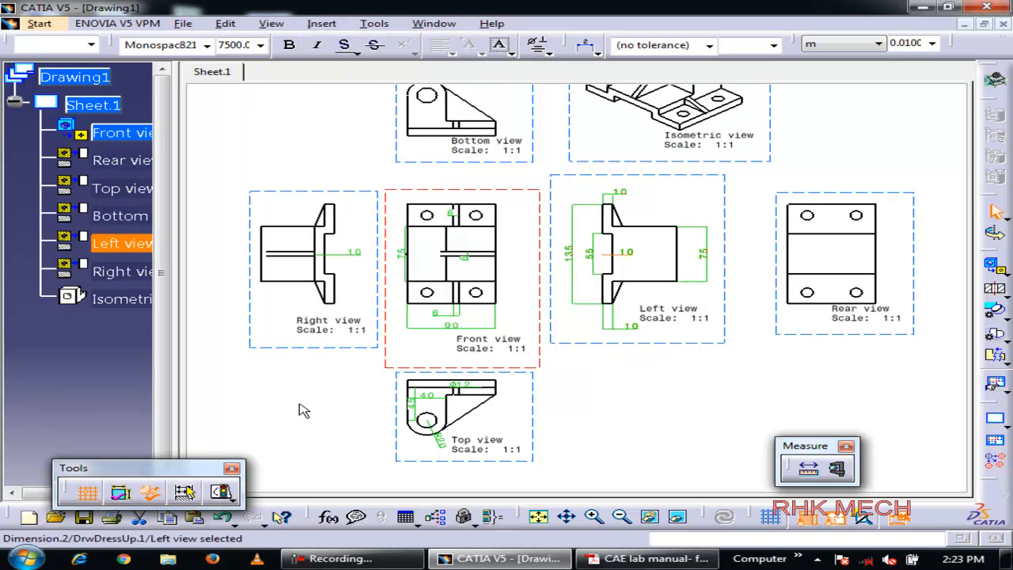
click(340, 557)
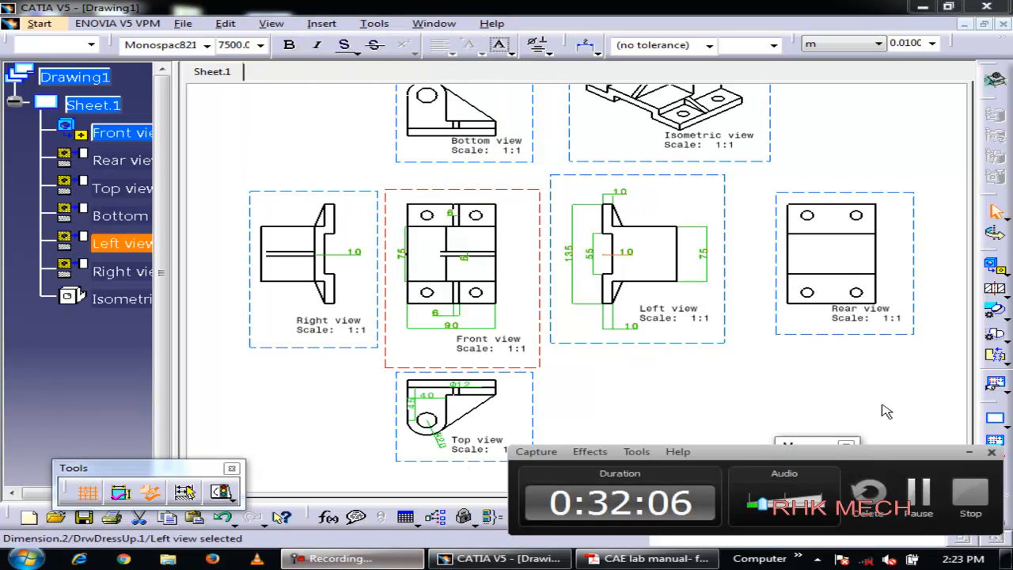
click(917, 495)
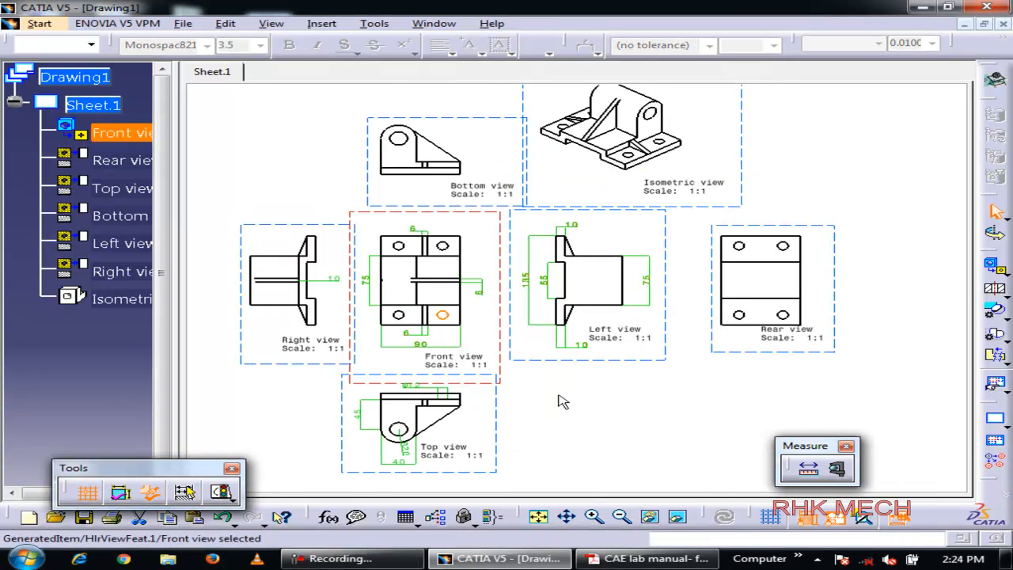
Hide the view frames to check the layout of the whole sheet
click(840, 515)
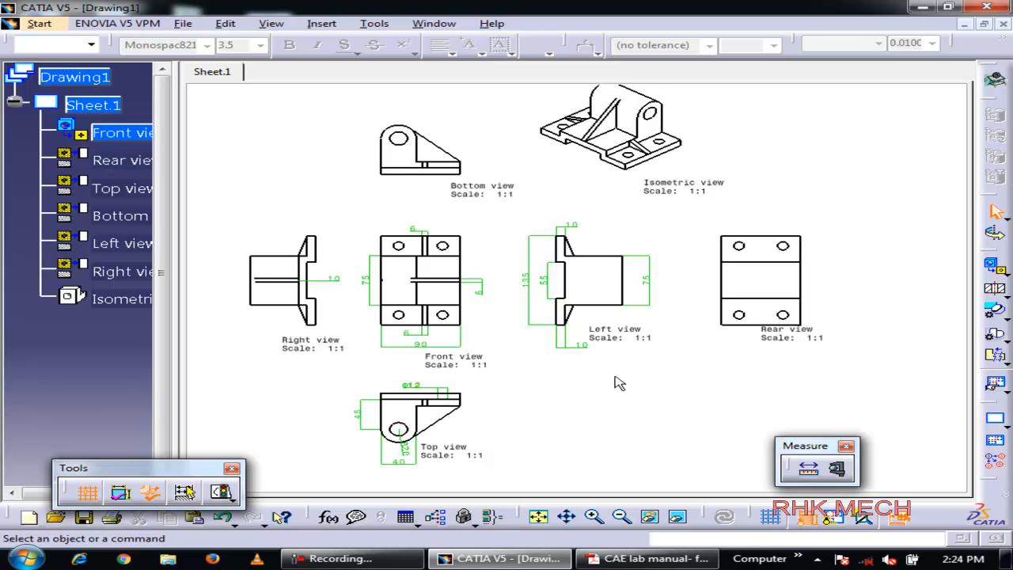
mouse_move(591, 301)
ctrl+middle_down()
mouse_move(592, 319)
mouse_move(583, 308)
ctrl+middle_up()
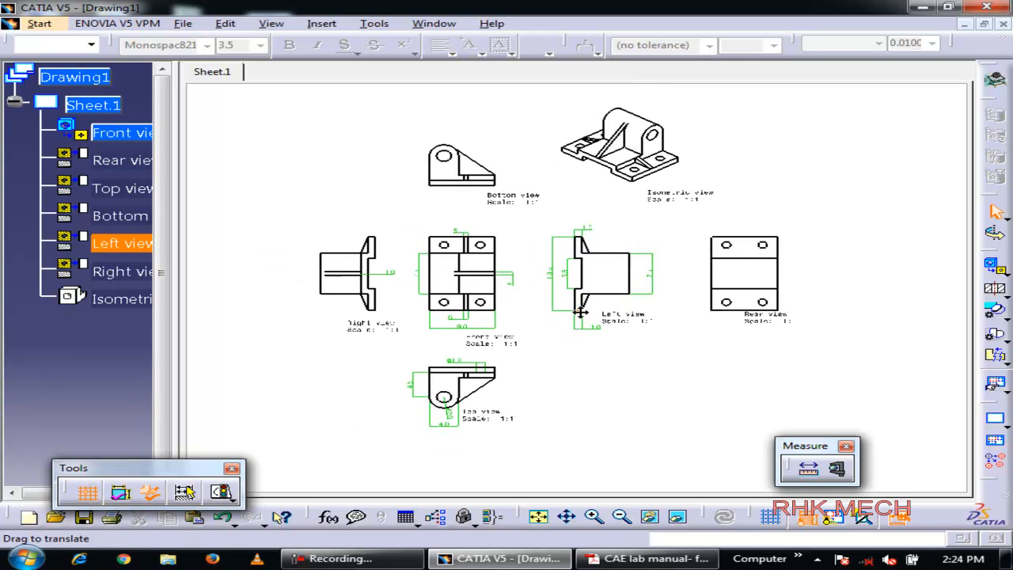
click(470, 188)
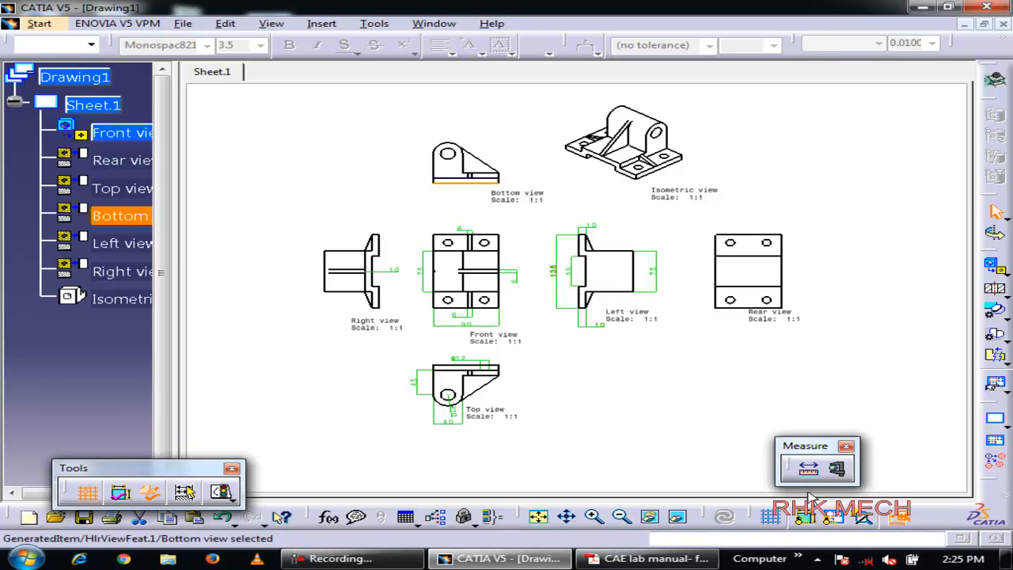
Display the view frames, move the bottom view down closer to the front view, and raise its label beside the part
click(823, 524)
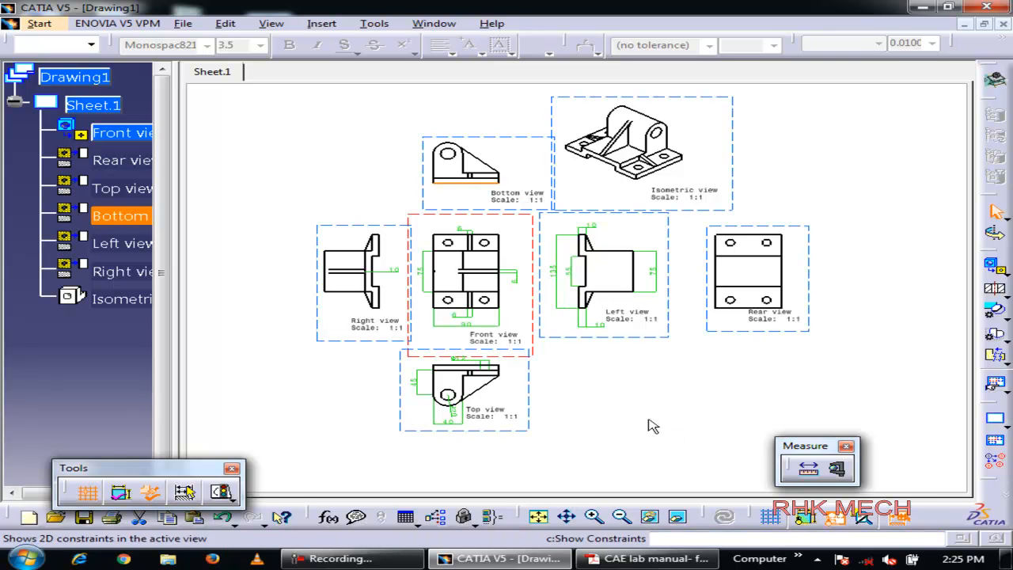
click(473, 215)
drag(439, 213, 440, 220)
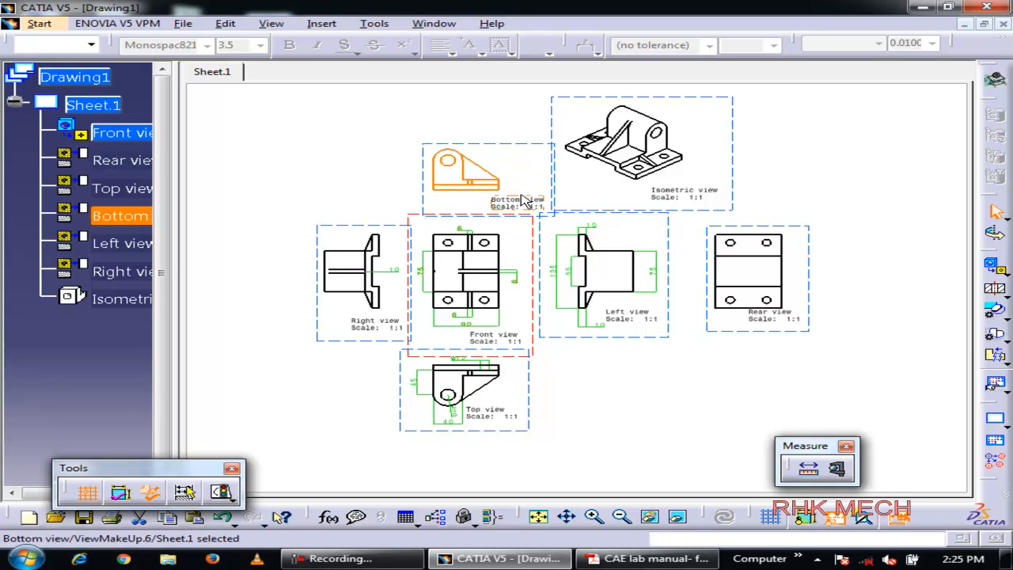
drag(523, 199, 534, 155)
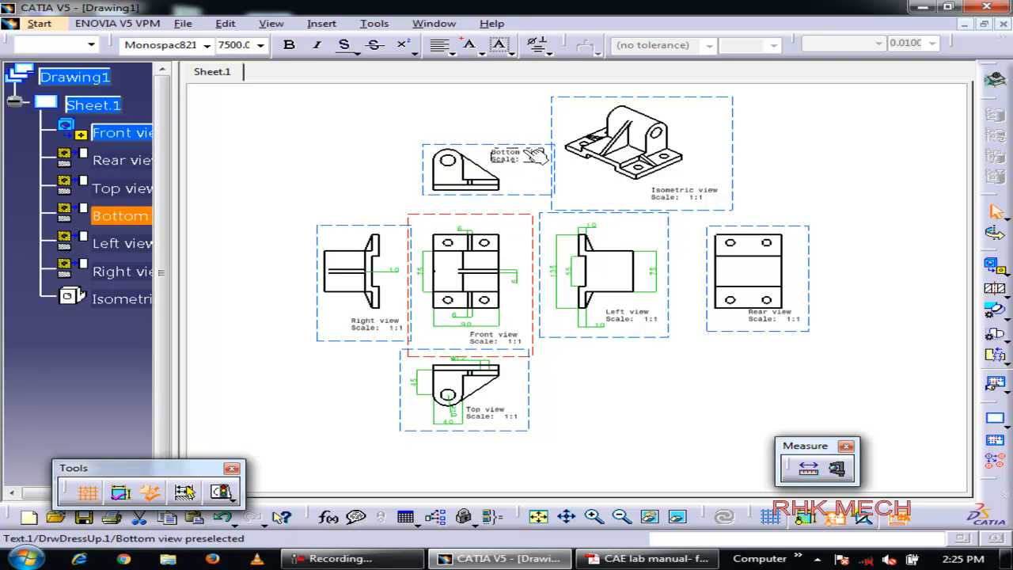
drag(465, 195, 454, 206)
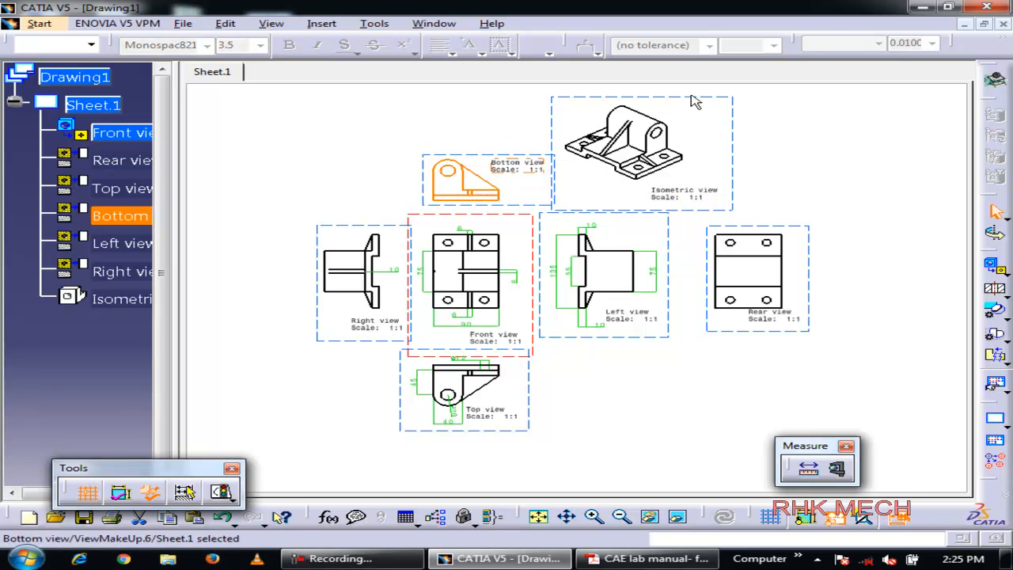
Place the isometric view's label beside the part and reposition the view clear of the bottom view's label
drag(717, 187, 761, 152)
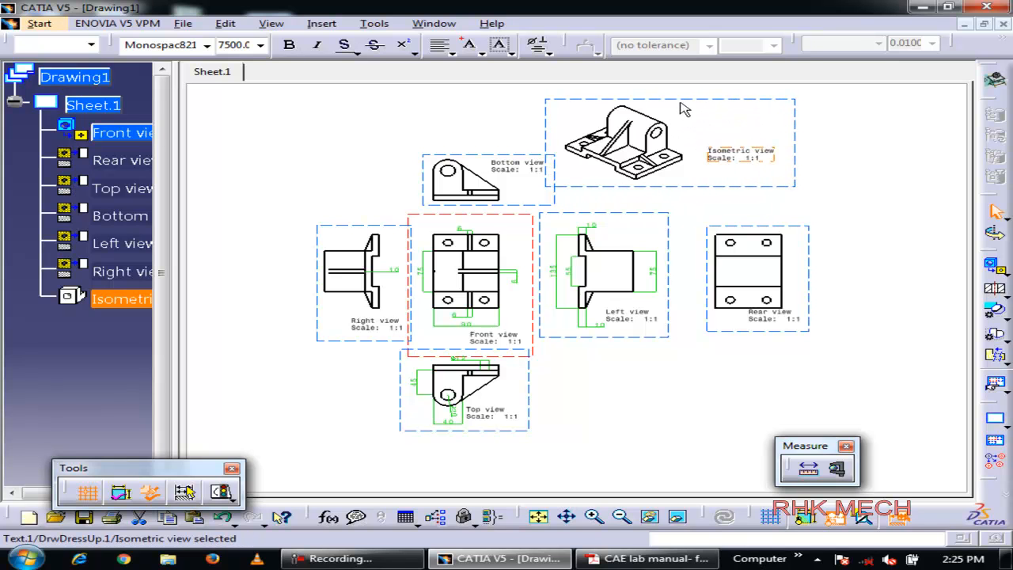
click(679, 103)
drag(679, 104, 673, 137)
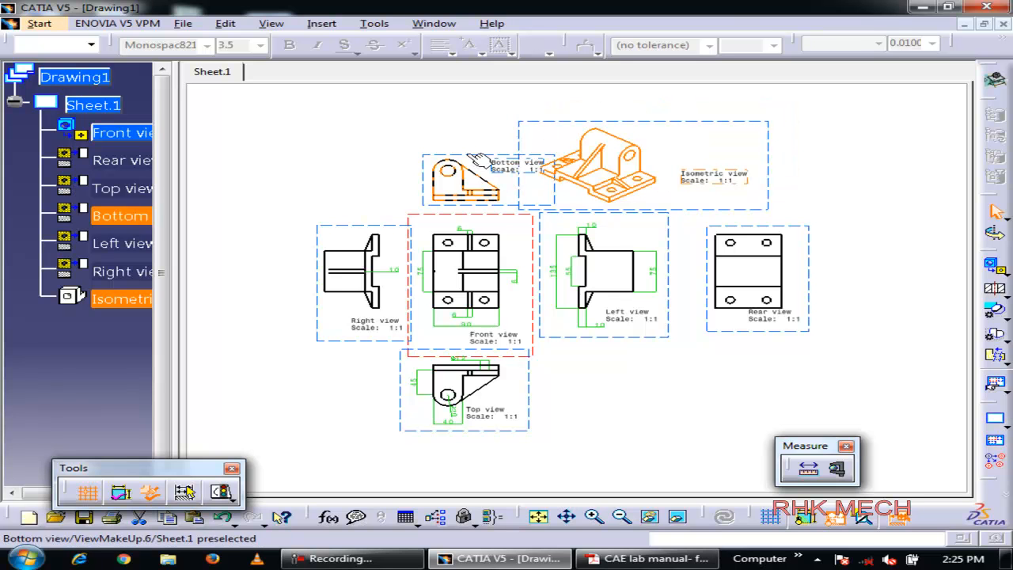
click(445, 153)
click(427, 131)
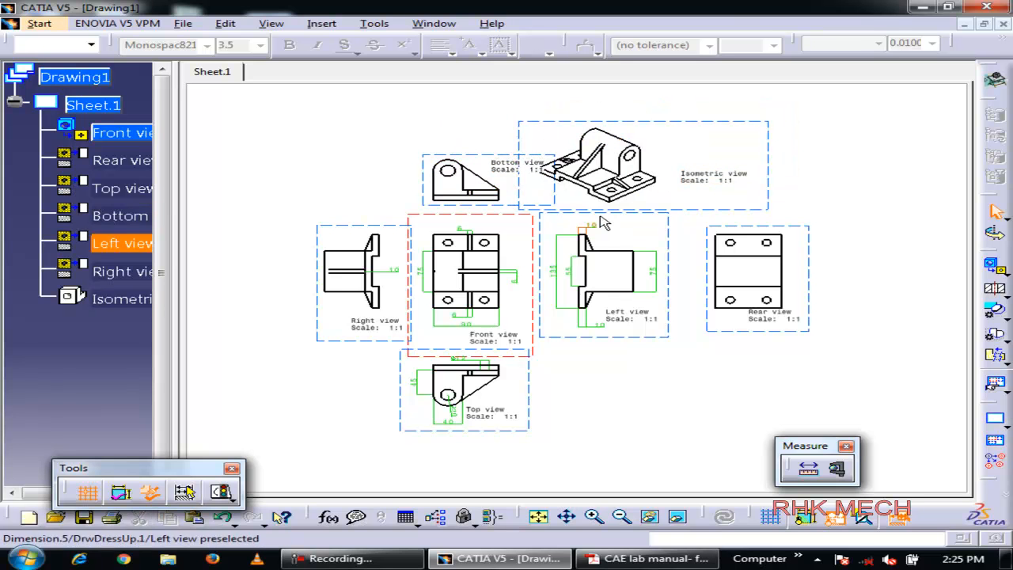
drag(716, 126, 751, 123)
click(875, 247)
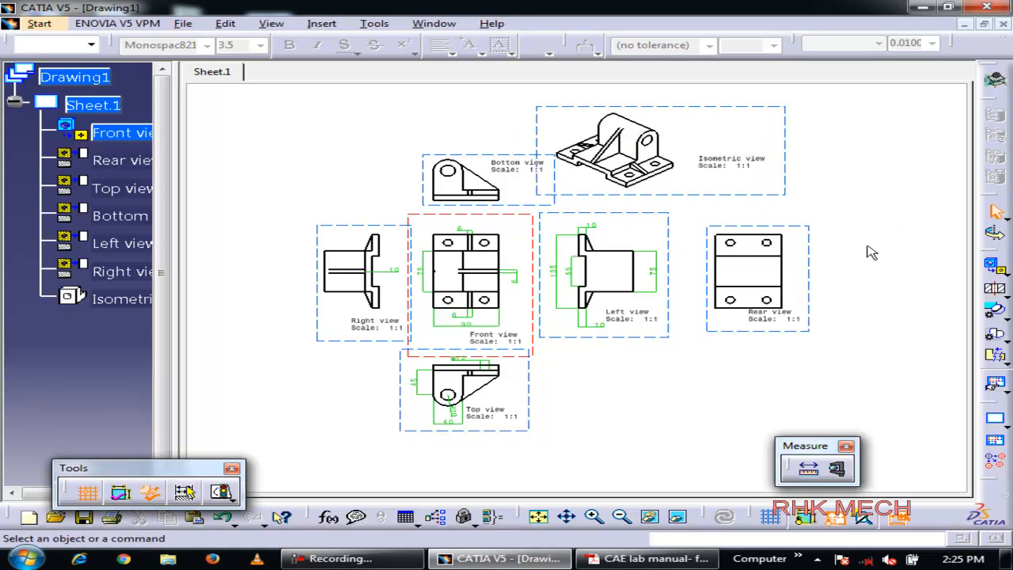
Hide the view frames and choose Microsoft XPS Document Writer as the printer for the sheet
click(834, 518)
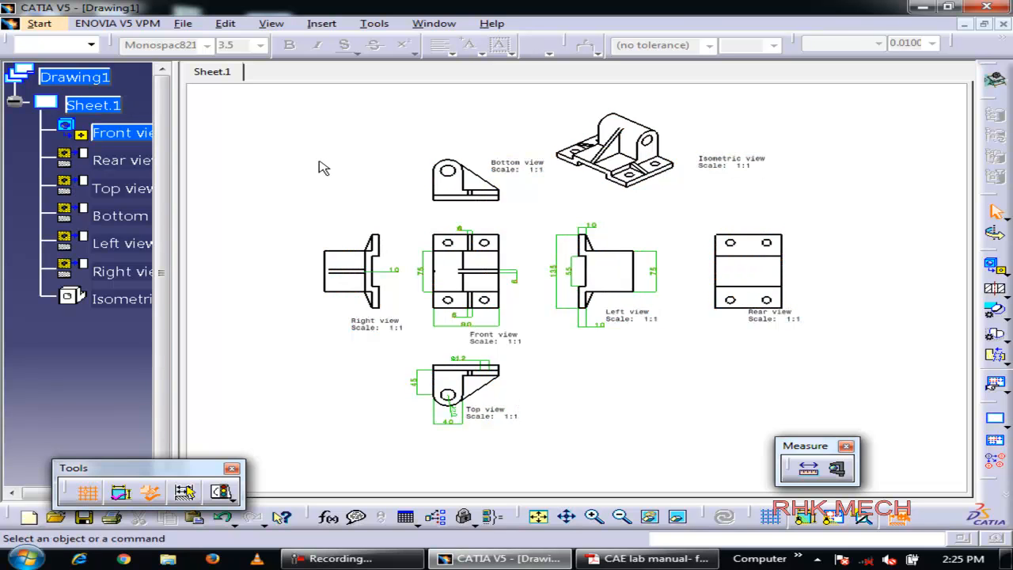
key(ctrl+p)
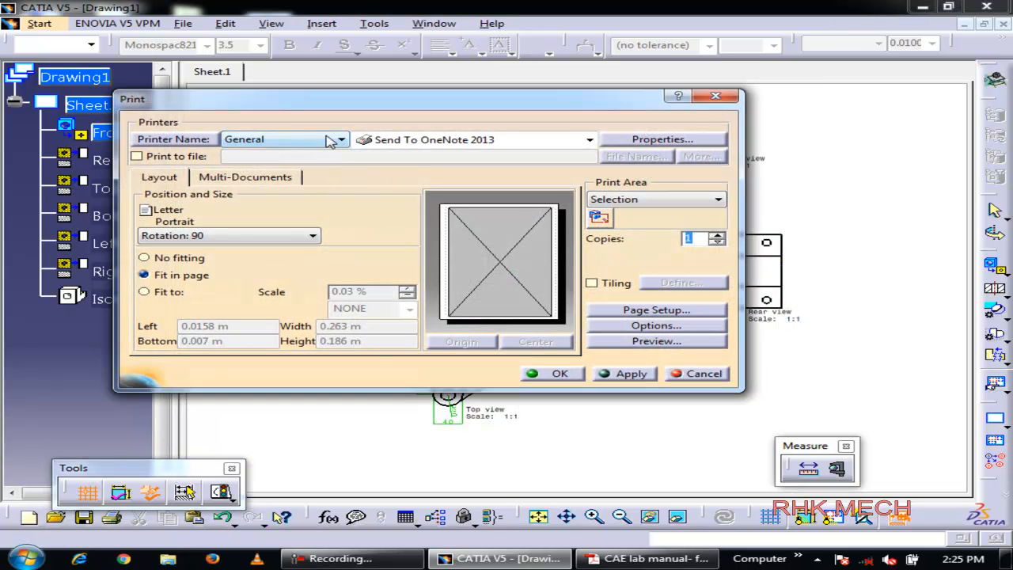
click(329, 139)
click(312, 150)
click(527, 146)
click(470, 174)
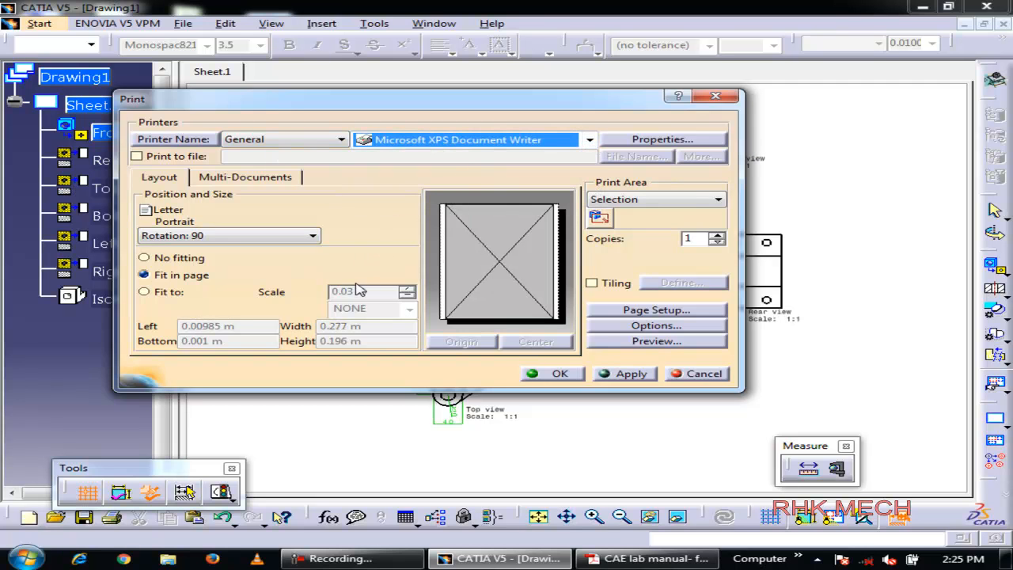
Define a print area enclosing all the views and print it to obj1.xps in the Flange folder
click(599, 216)
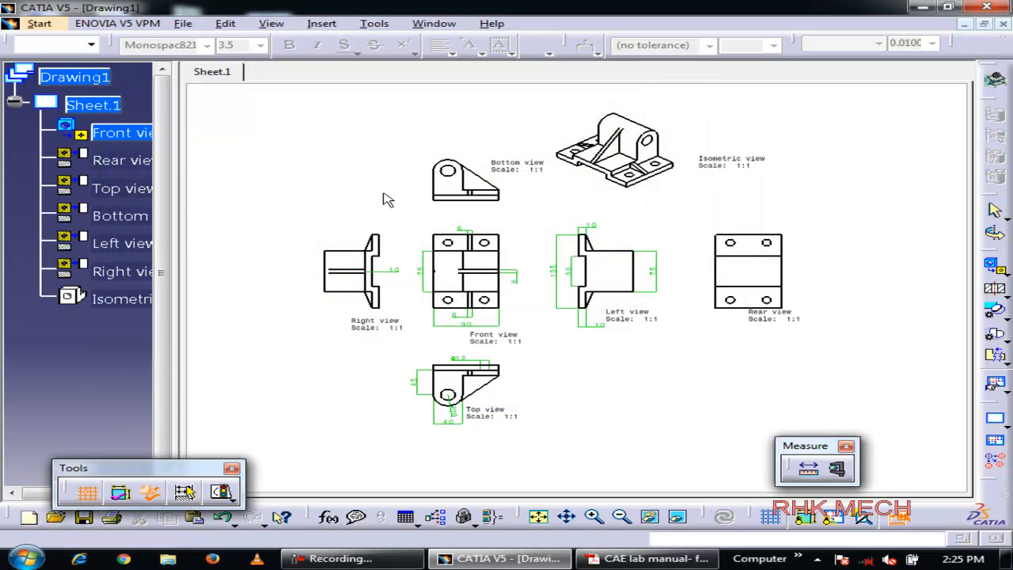
mouse_move(317, 158)
mouse_down()
mouse_move(794, 431)
mouse_move(860, 451)
mouse_move(843, 437)
mouse_up()
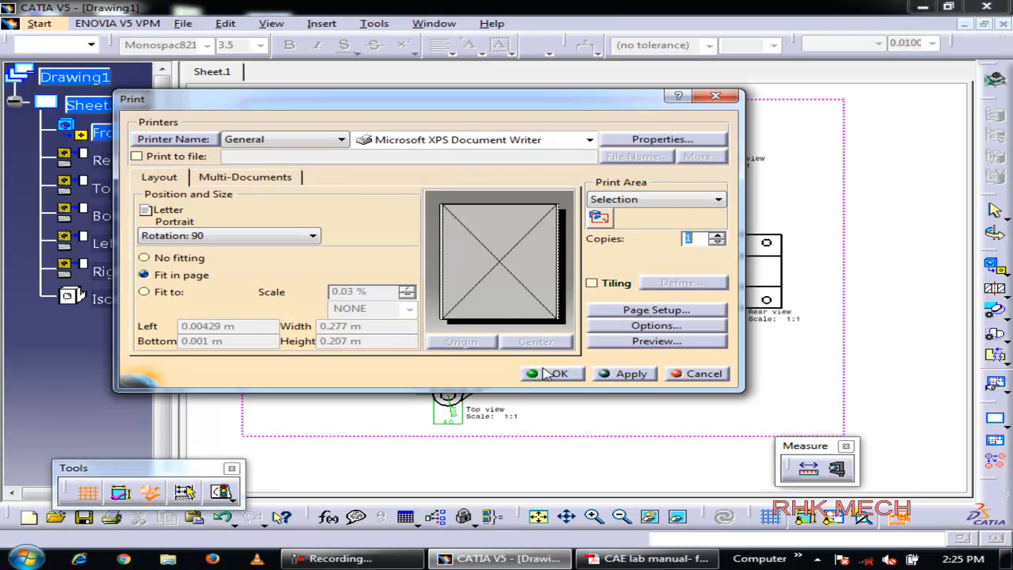
click(552, 373)
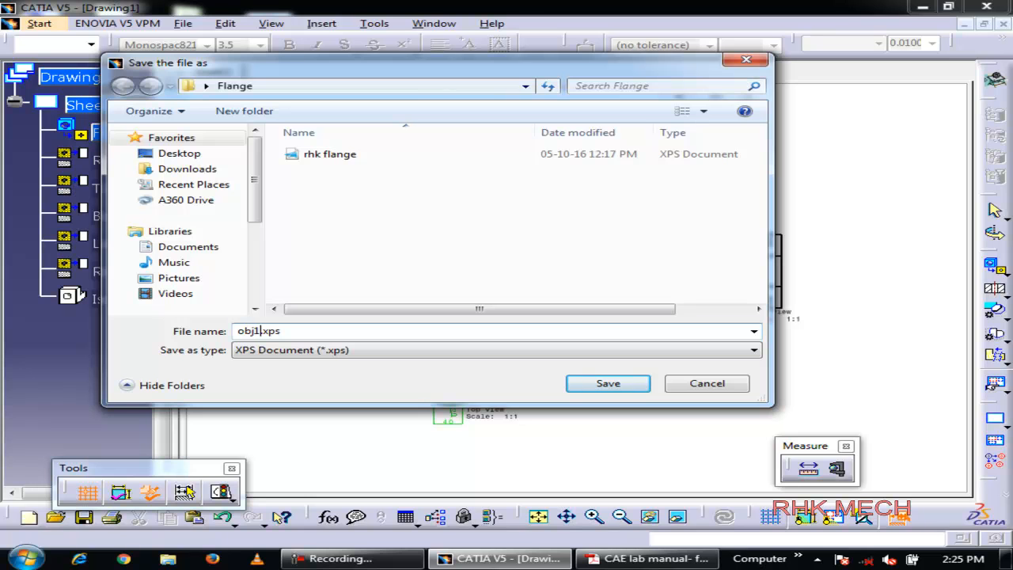
click(606, 384)
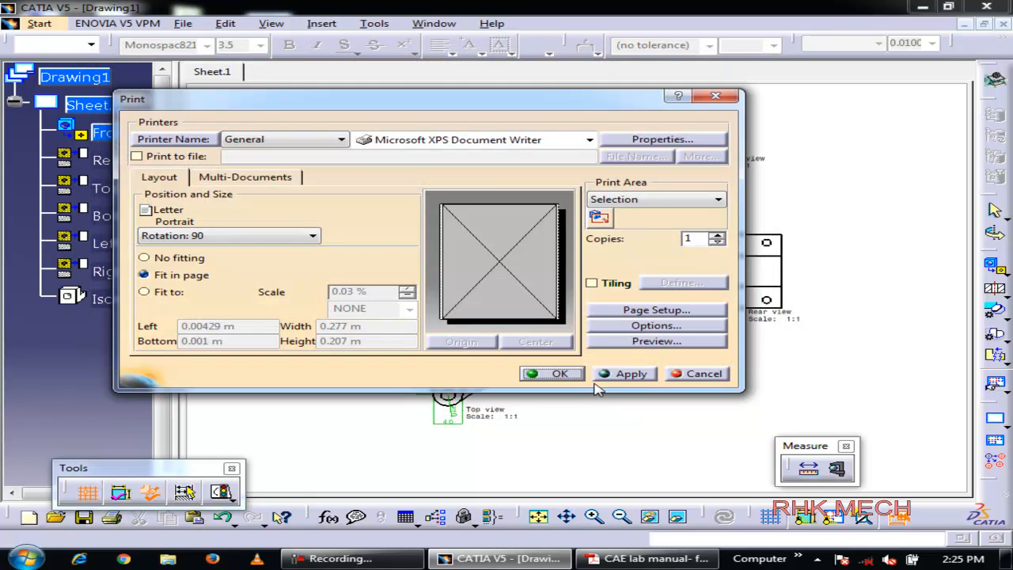
click(550, 373)
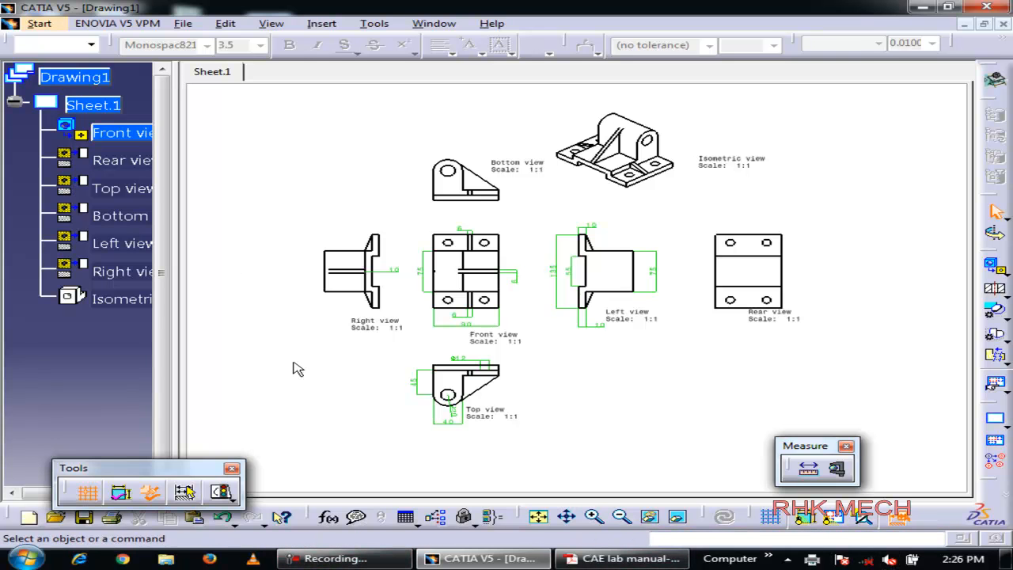
Close the drawing without saving its changes
click(1004, 24)
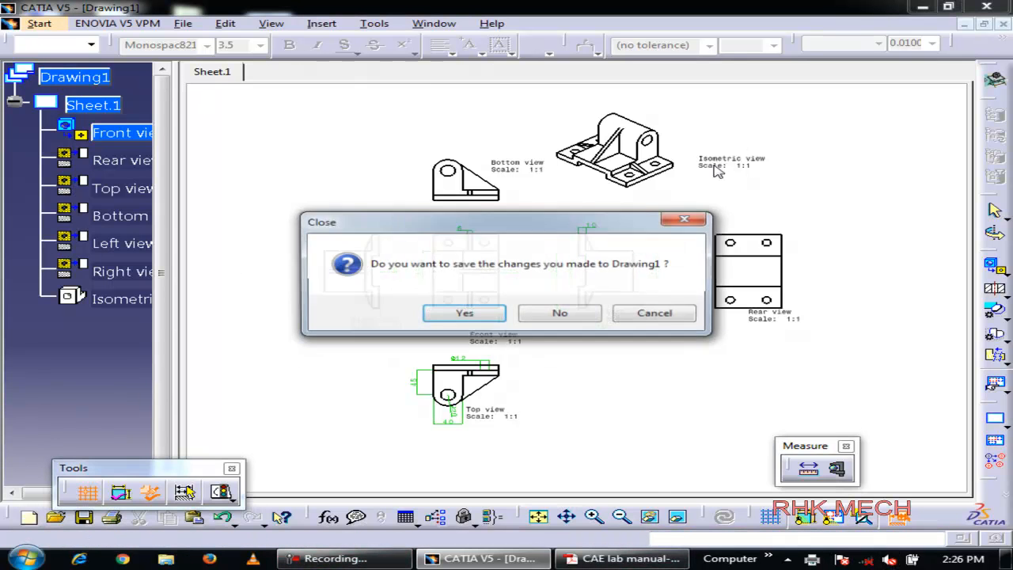
click(535, 315)
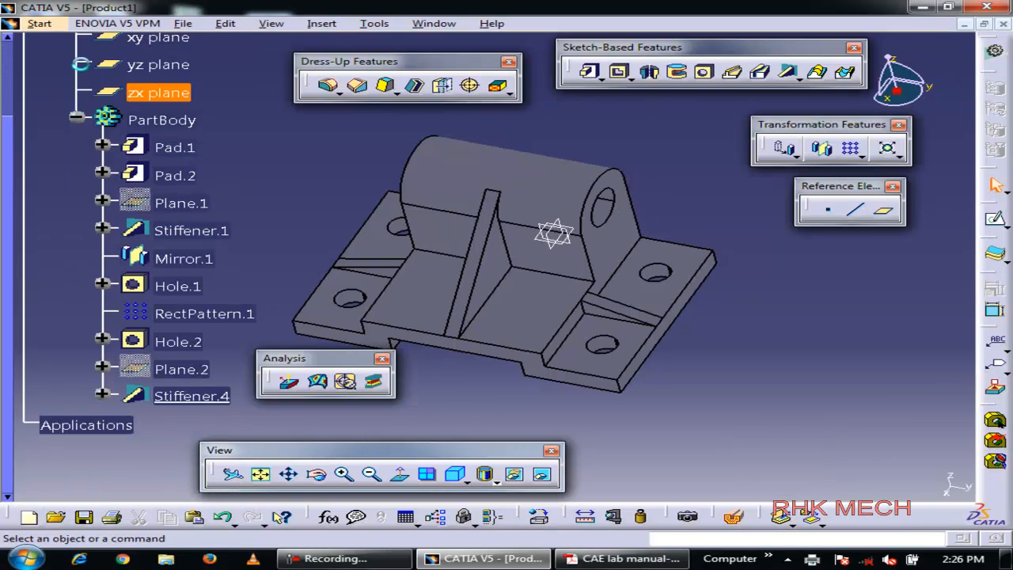
Close the bracket product, saving it as obj2 in the Flange folder along with its dependent part document
click(1004, 24)
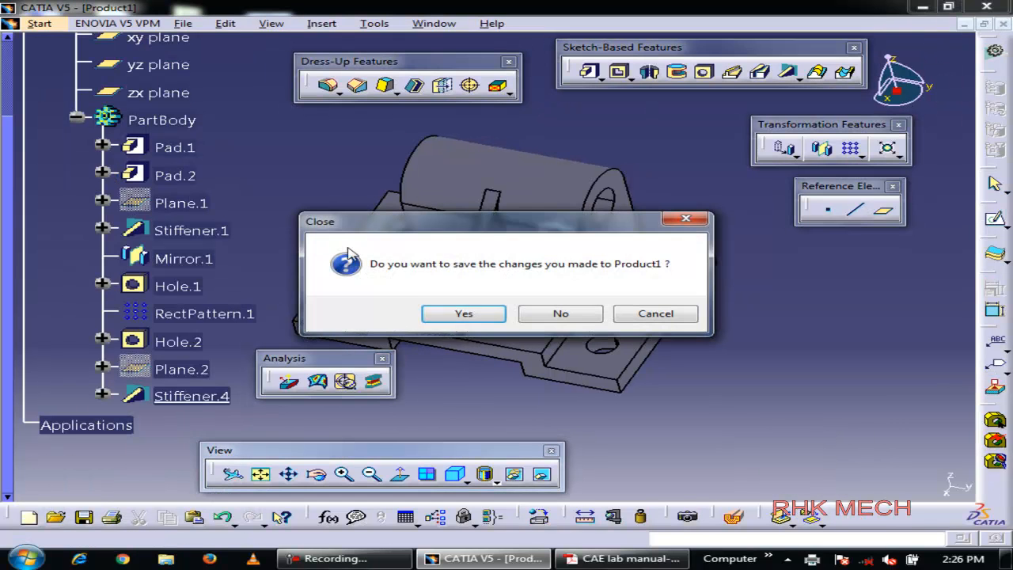
click(464, 314)
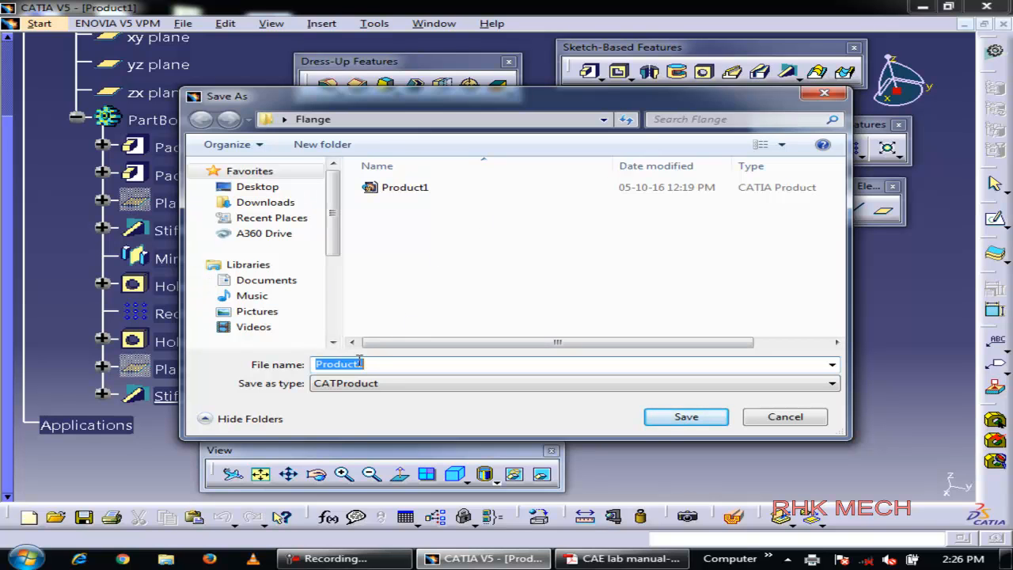
text(obj)
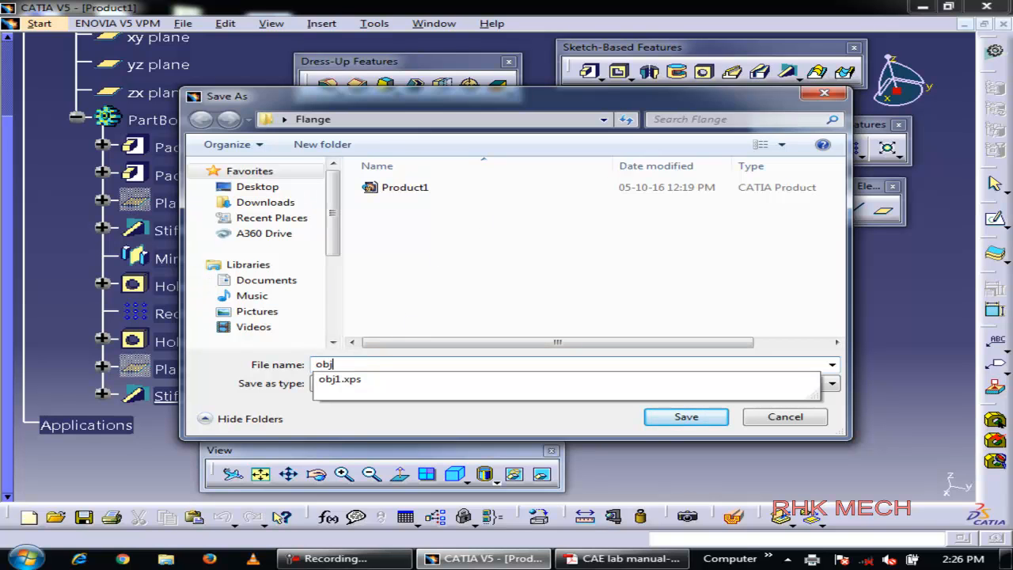
text(2)
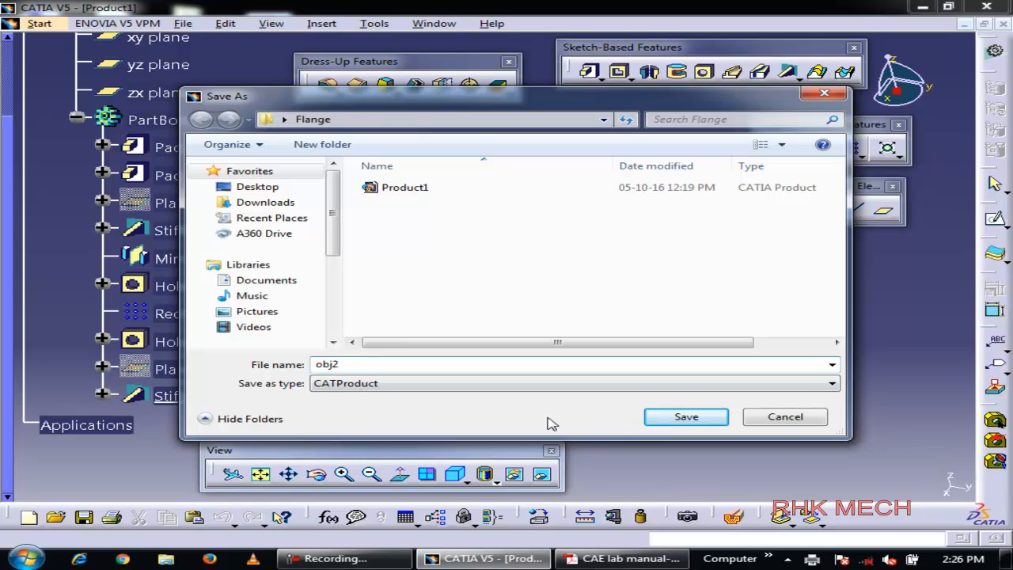
click(684, 419)
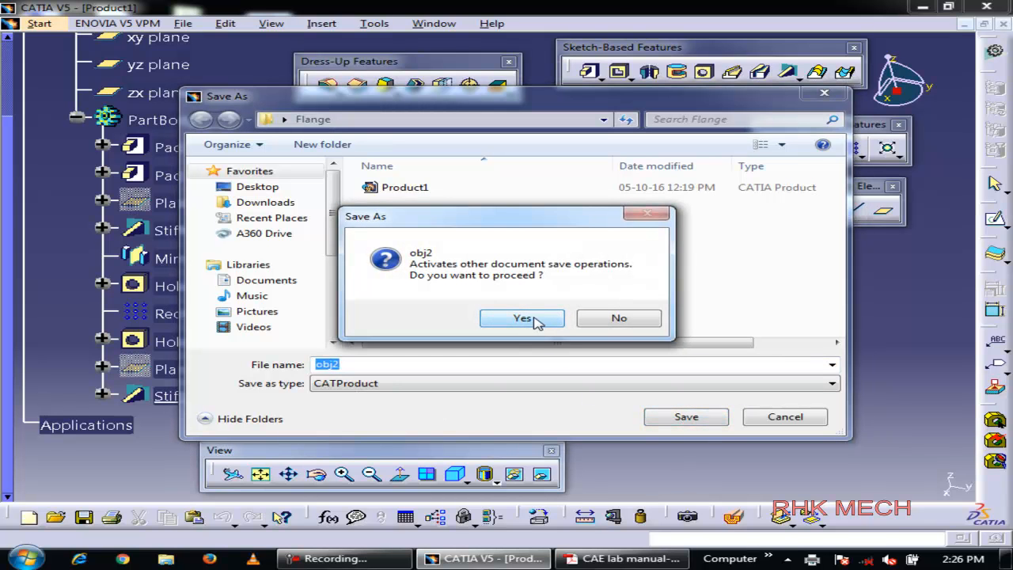
click(522, 318)
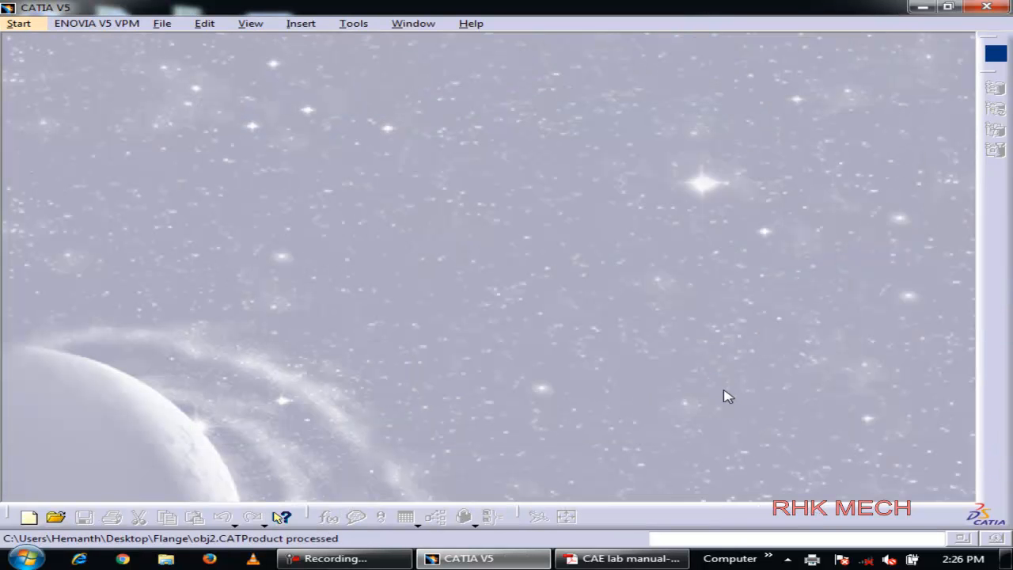
Open obj1.xps from the Flange folder on the desktop, examine the printed views, and close the viewer and folder
click(922, 7)
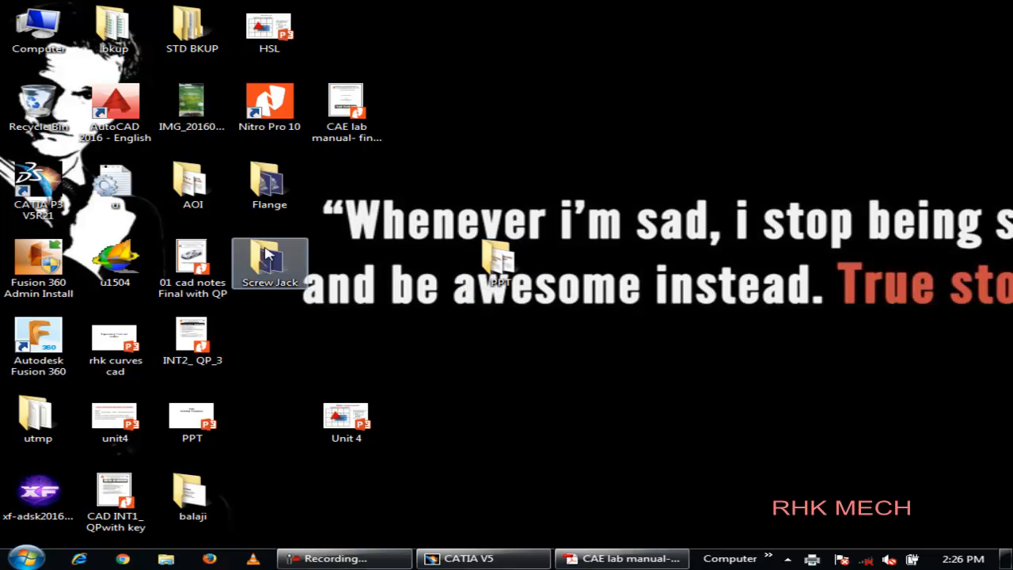
double_click(267, 183)
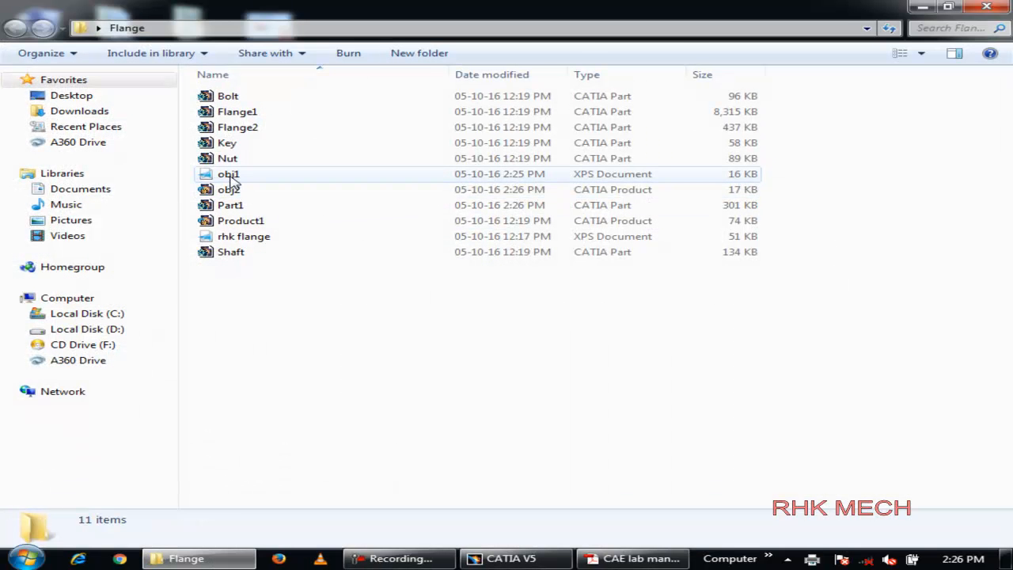
click(231, 174)
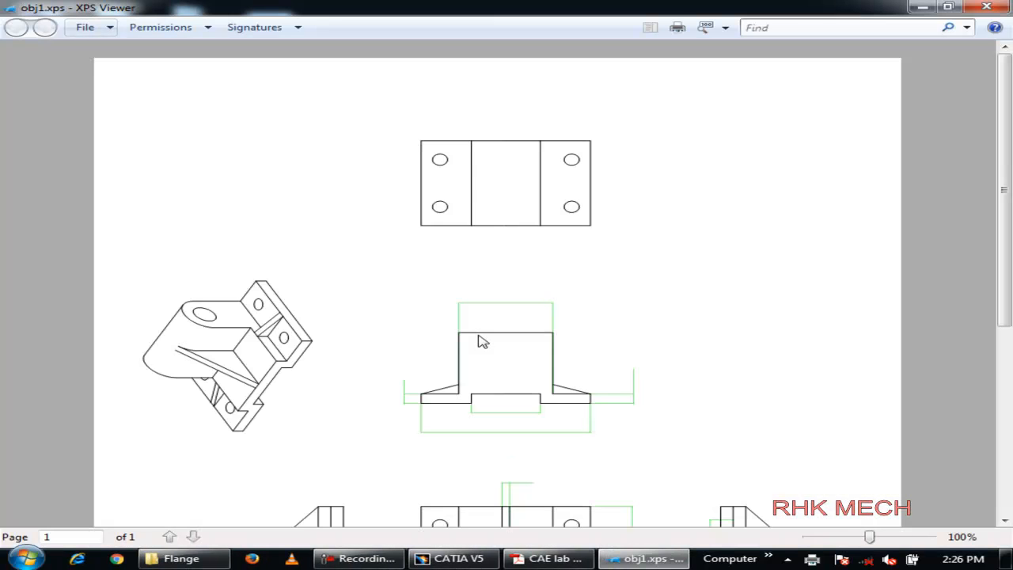
scroll(483, 398, down, 5)
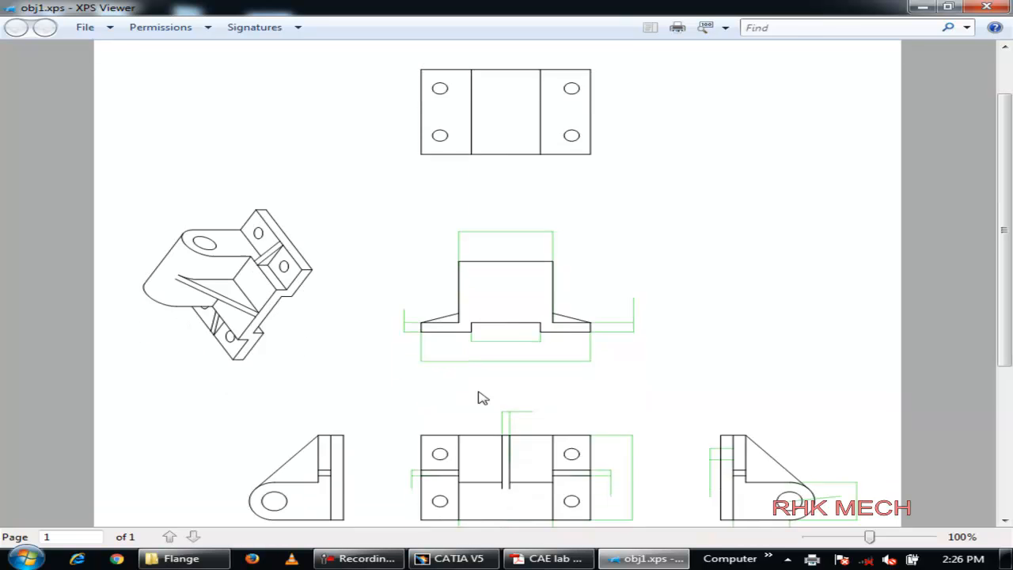
click(986, 6)
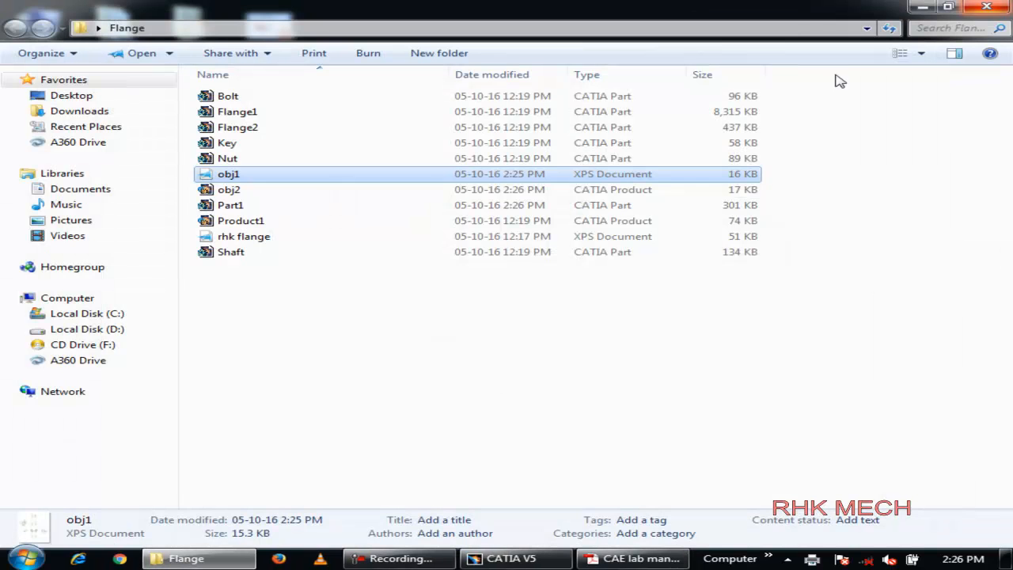
click(986, 6)
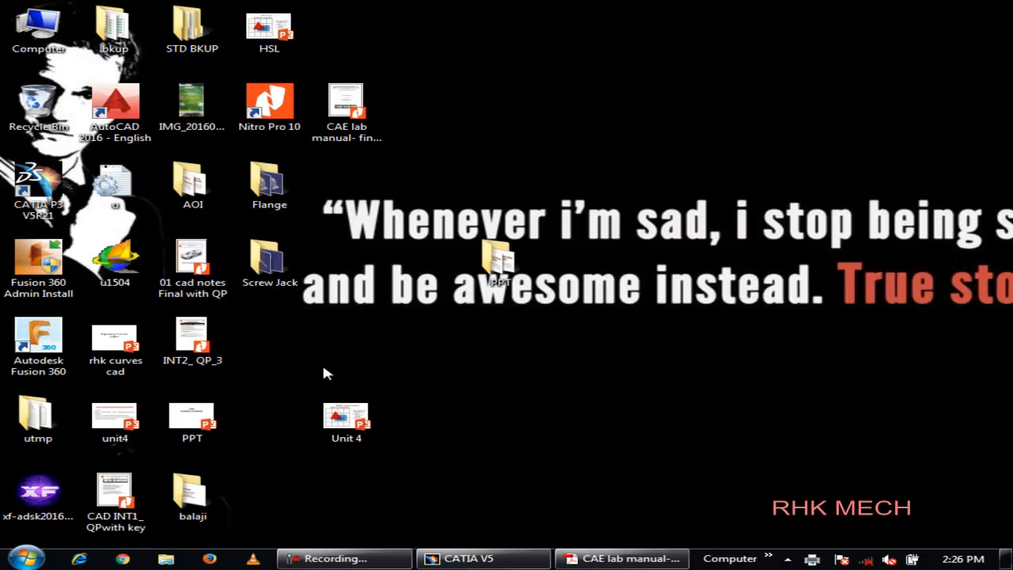
click(335, 558)
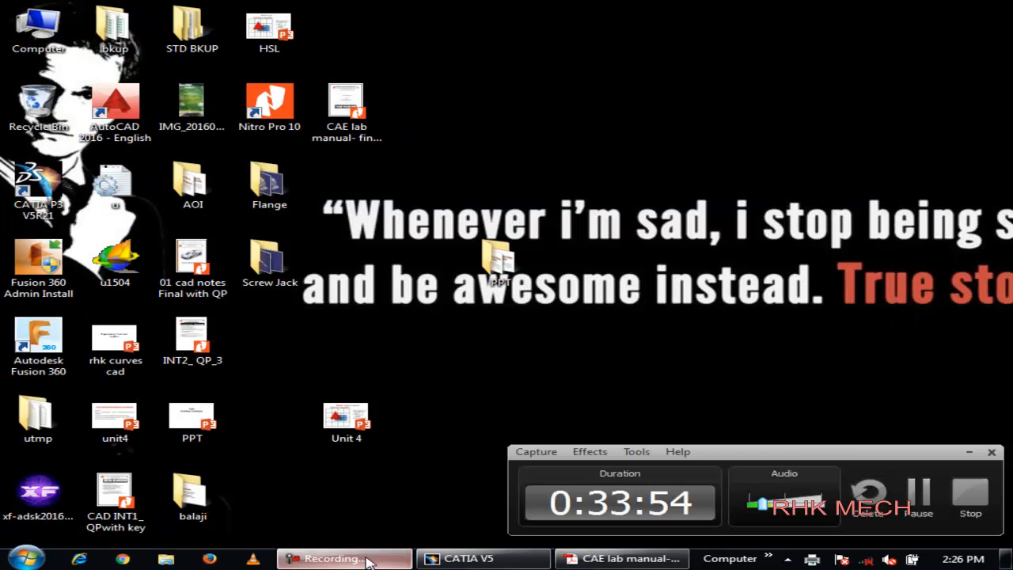